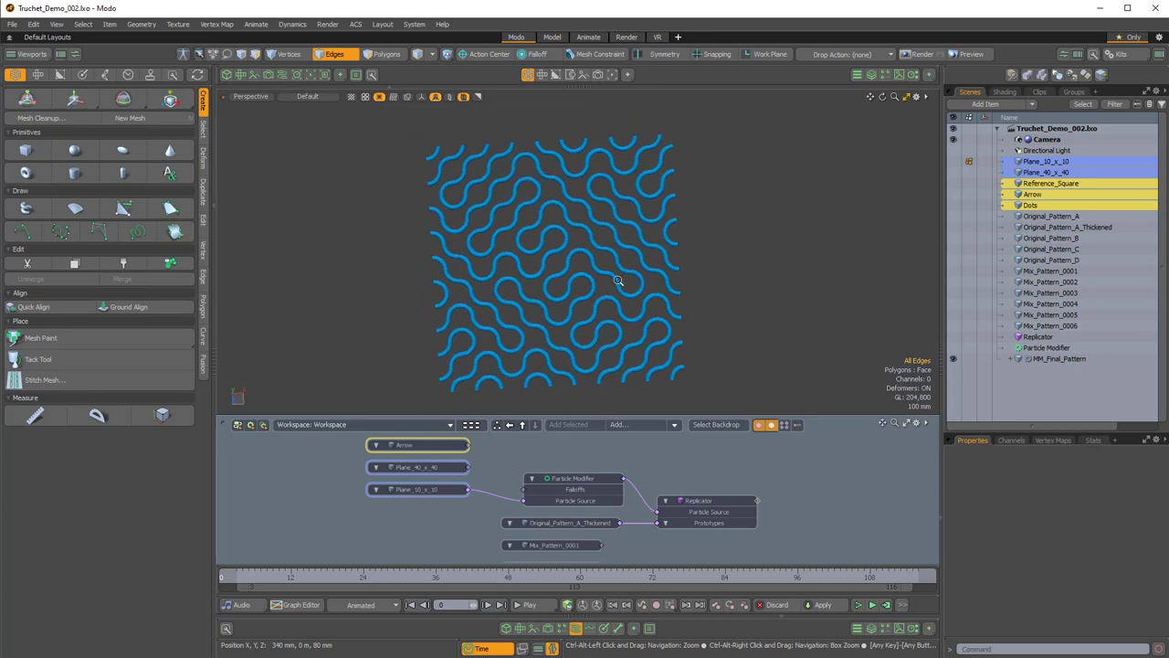
left_click_drag(636, 475, 624, 470, "ctrl+alt")
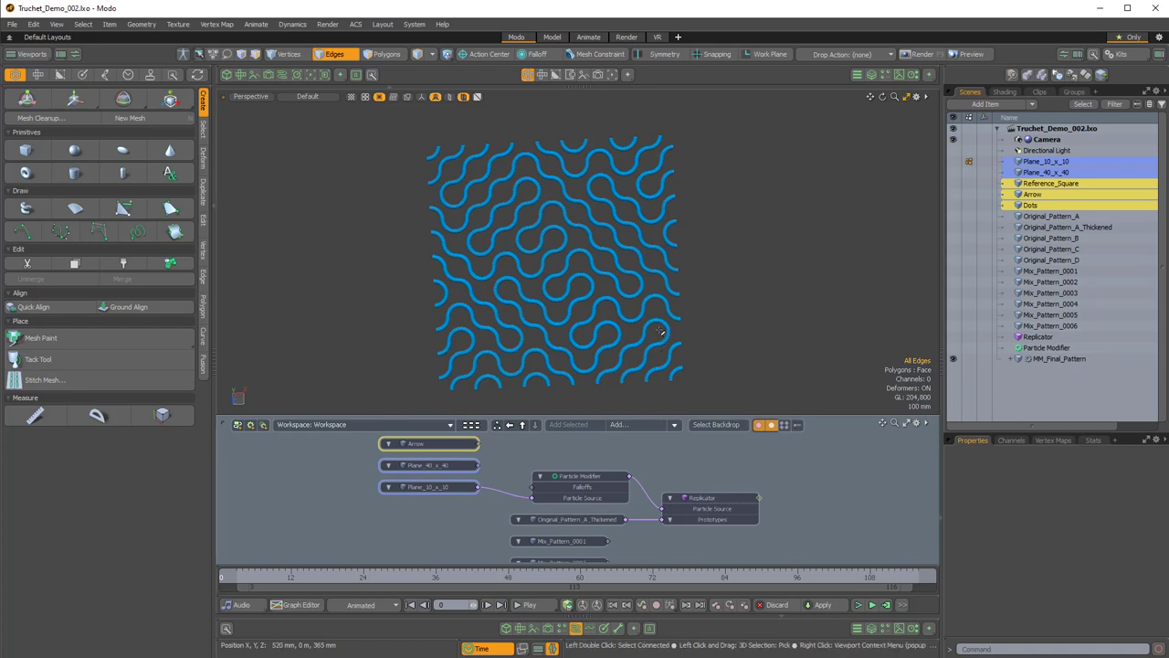
left_click_drag(659, 312, 668, 318, "ctrl+alt")
left_click_drag(607, 282, 626, 262, "alt")
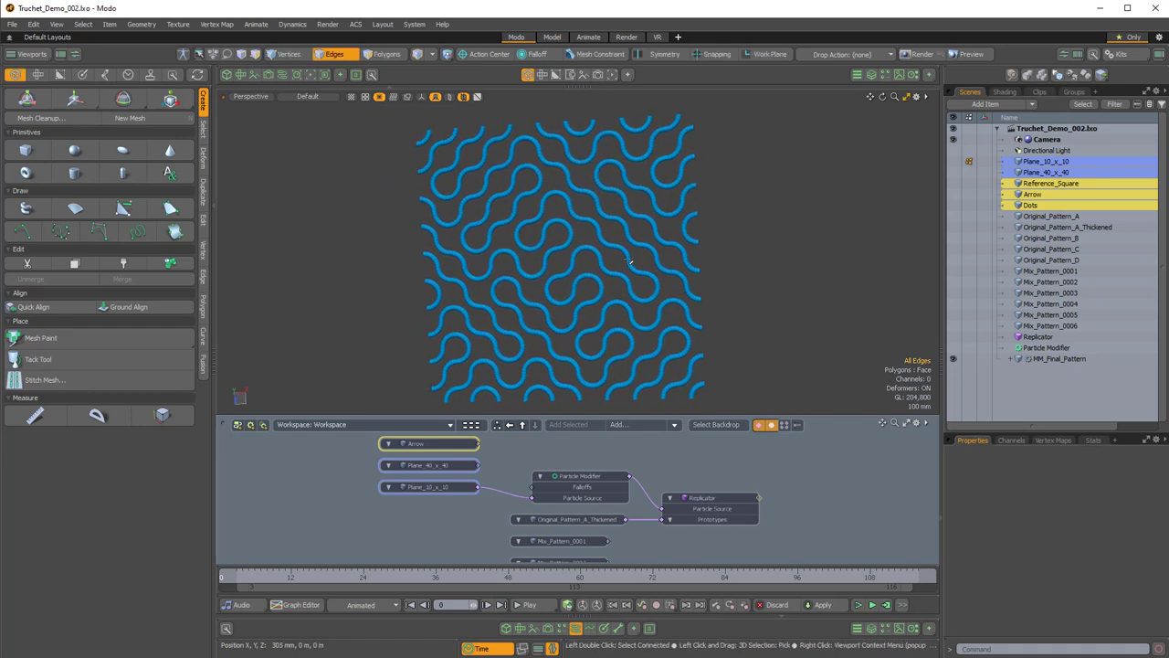
left_click_drag(592, 313, 702, 295, "alt")
mouse_move(649, 324)
left_mouse_down("alt")
mouse_move(671, 285)
mouse_move(660, 309)
left_mouse_up("alt")
- Select the Replicator node and enlarge the space for its properties so the Variation settings can be seen
left_click(703, 500)
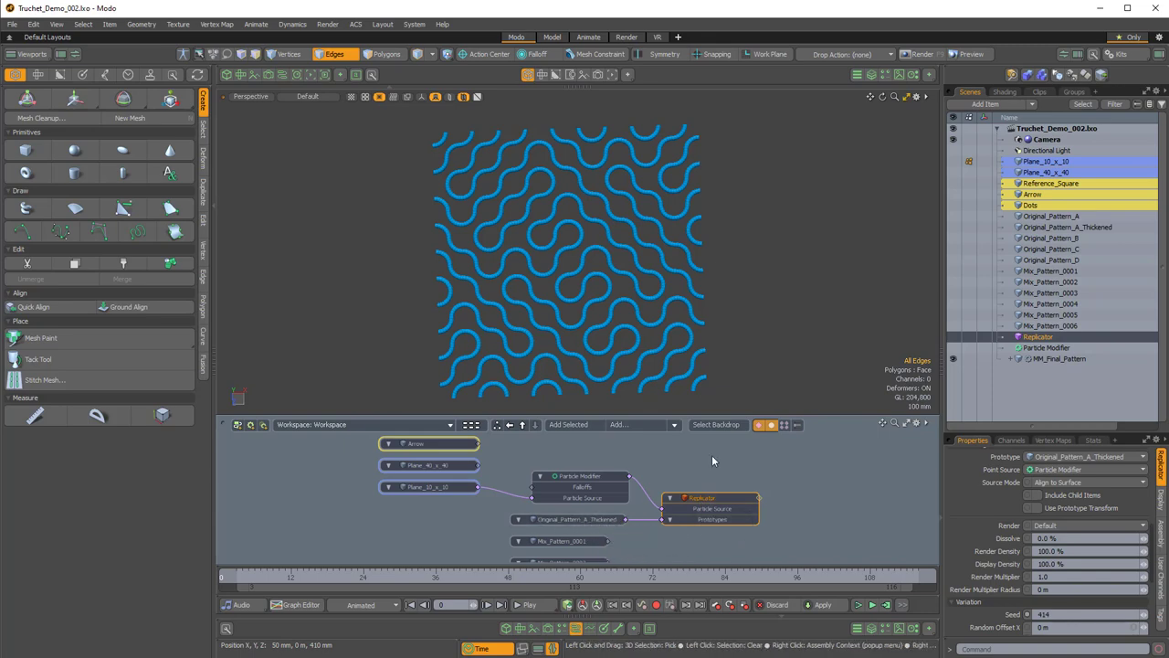
scroll(701, 480, "up", 2)
left_click_drag(666, 349, 647, 280, "alt")
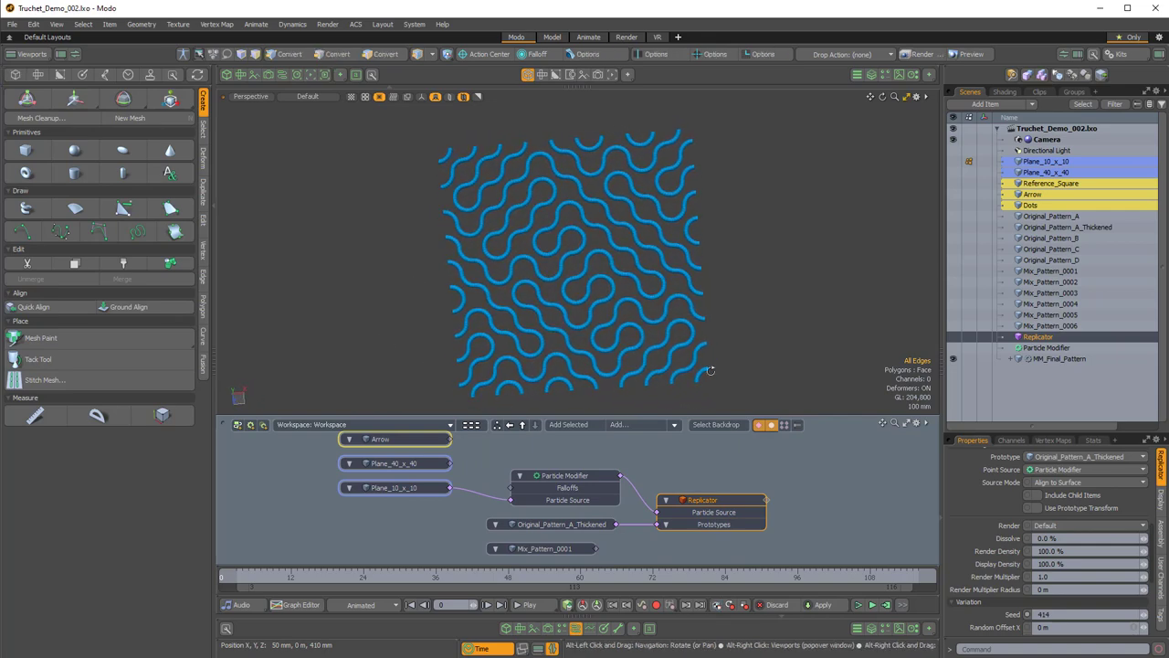
left_click_drag(950, 436, 950, 276)
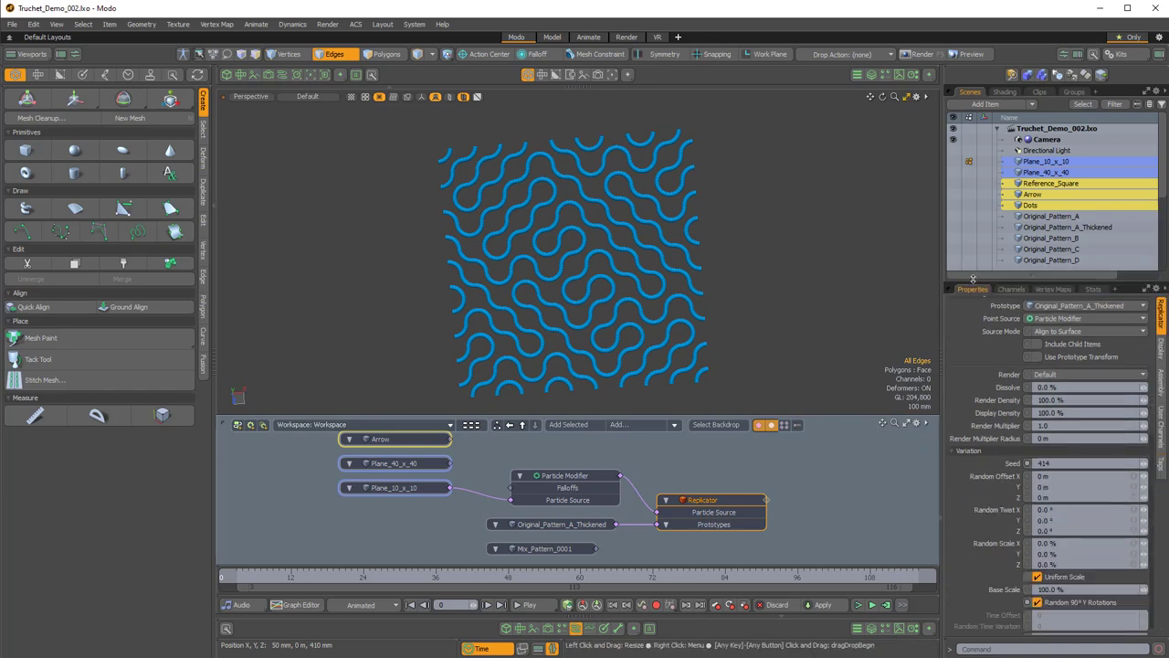
- Raise the Replicator's random variation Seed to 422
left_click(1146, 455)
left_click(1146, 455)
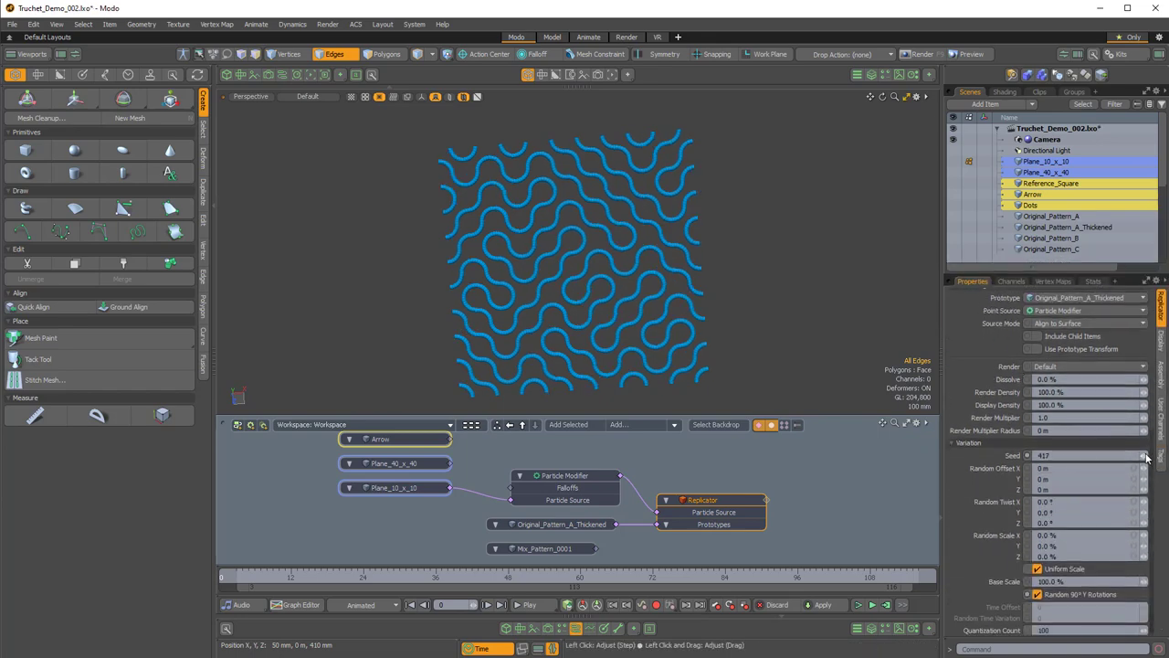
left_click(1146, 455)
left_click_drag(727, 247, 535, 279, "alt")
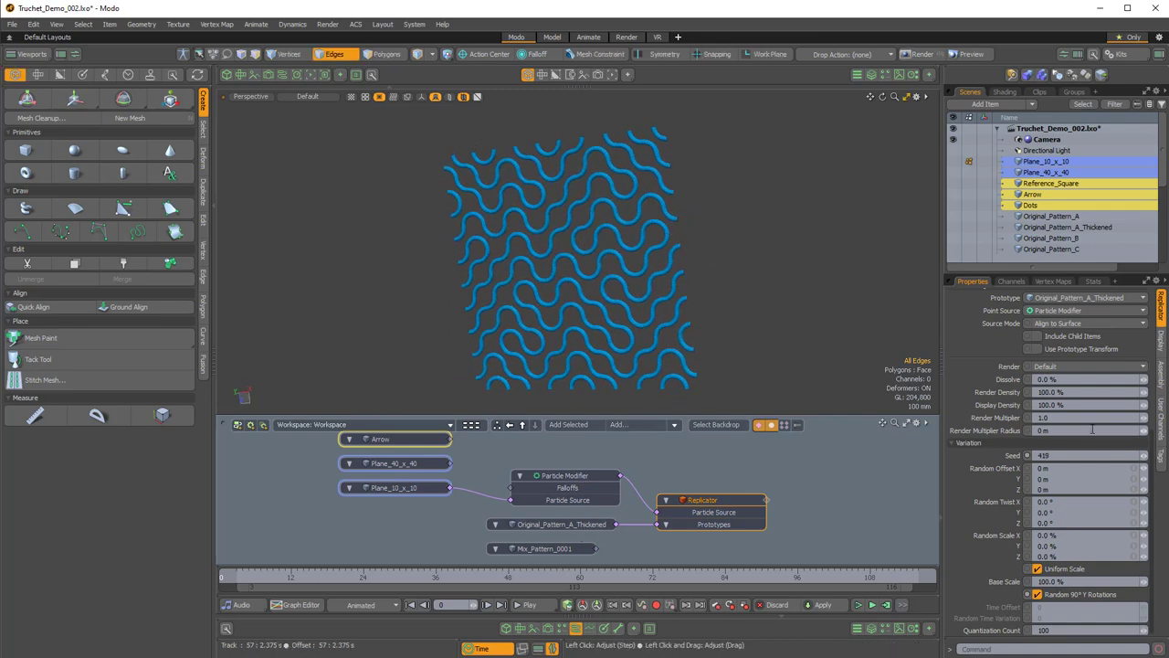
left_click(1146, 455)
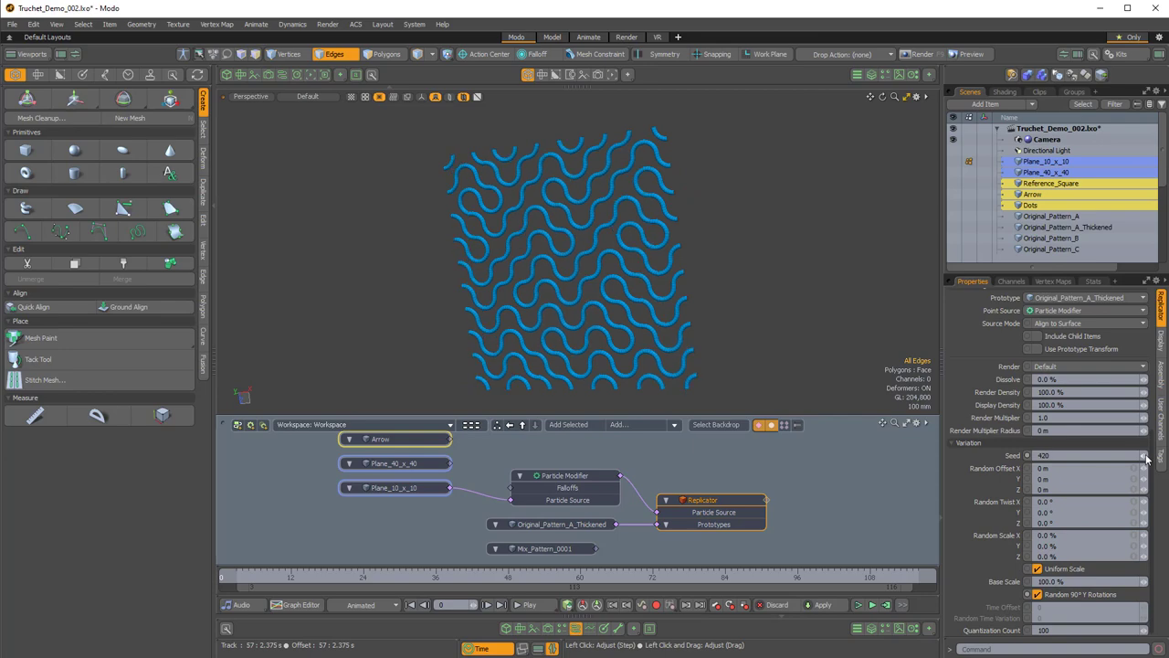
left_click(1145, 455)
- Examine up close how the replicated tube pieces join and end along the pattern's edge
scroll(752, 244, "up", 3)
scroll(657, 308, "up", 4)
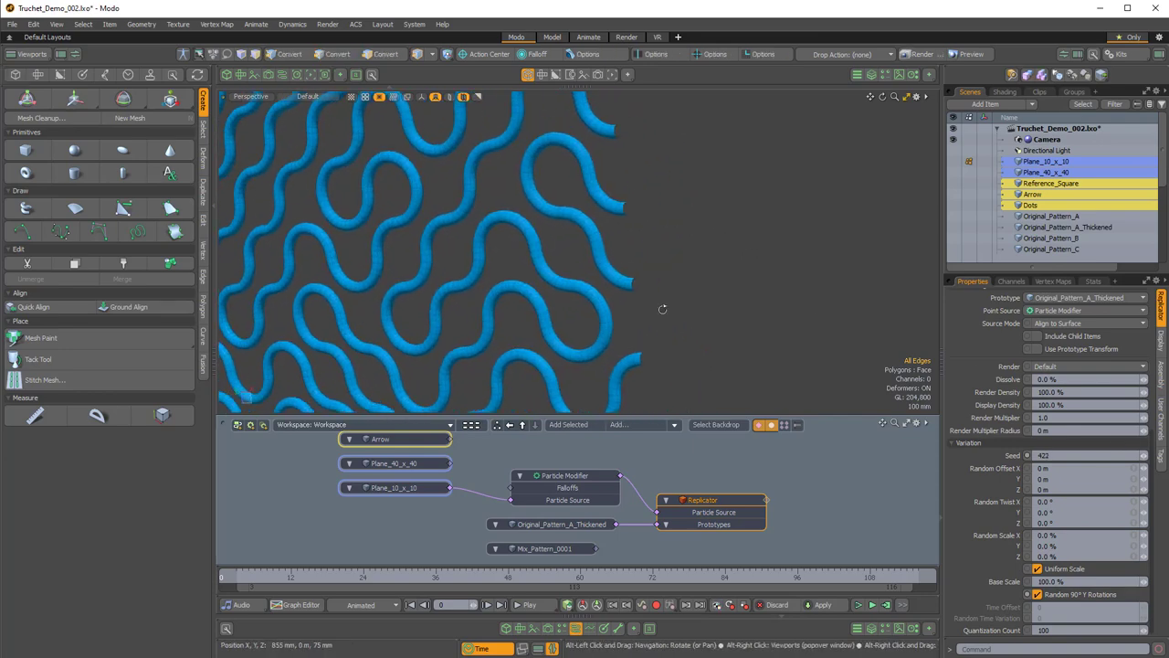
scroll(666, 298, "up", 2)
scroll(640, 279, "up", 2)
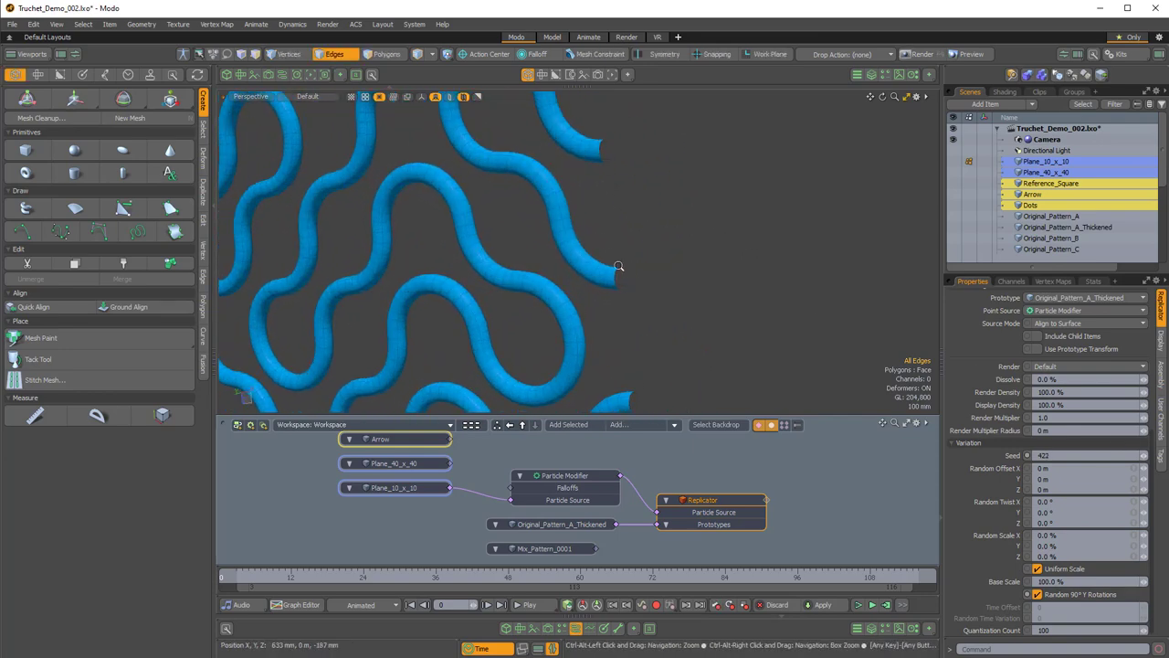
scroll(594, 265, "up", 2)
scroll(567, 274, "down", 4)
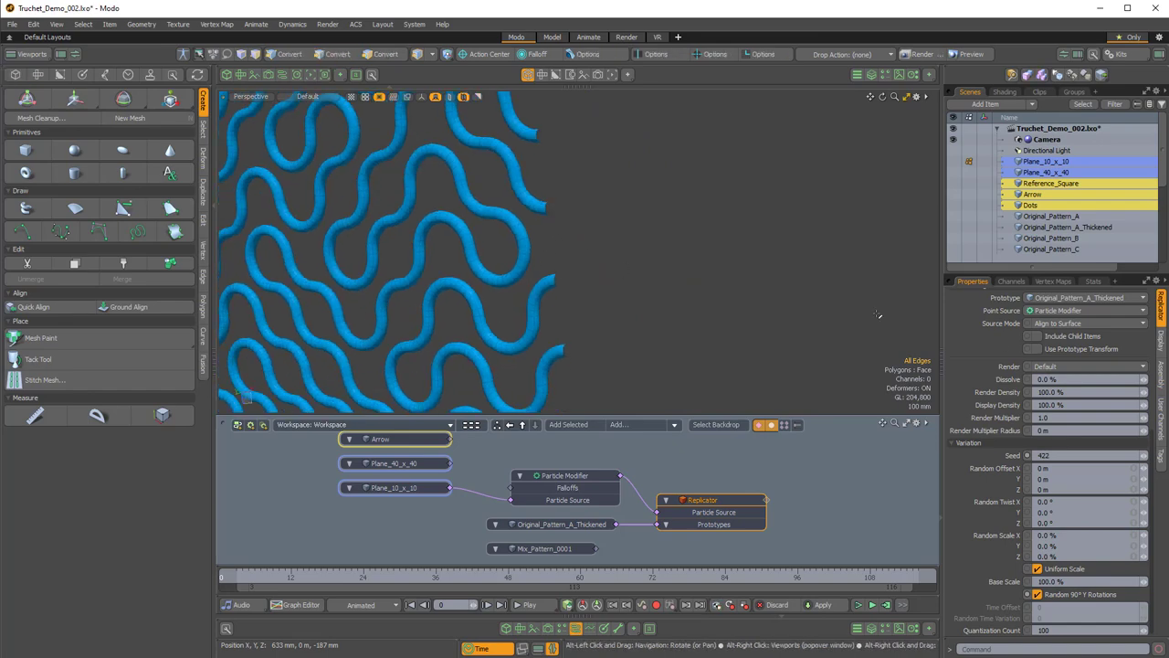
scroll(695, 293, "down", 2)
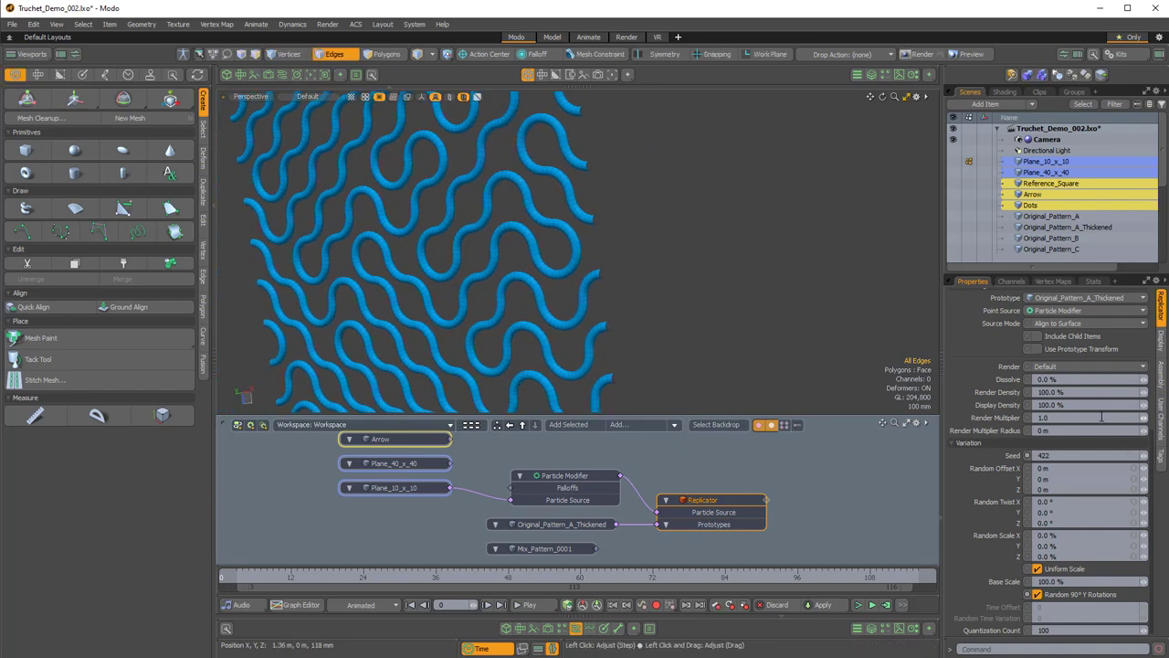
- Raise the Replicator's variation Seed further to 430 and bring the whole pattern into view
left_click(1145, 456)
left_click(1146, 456)
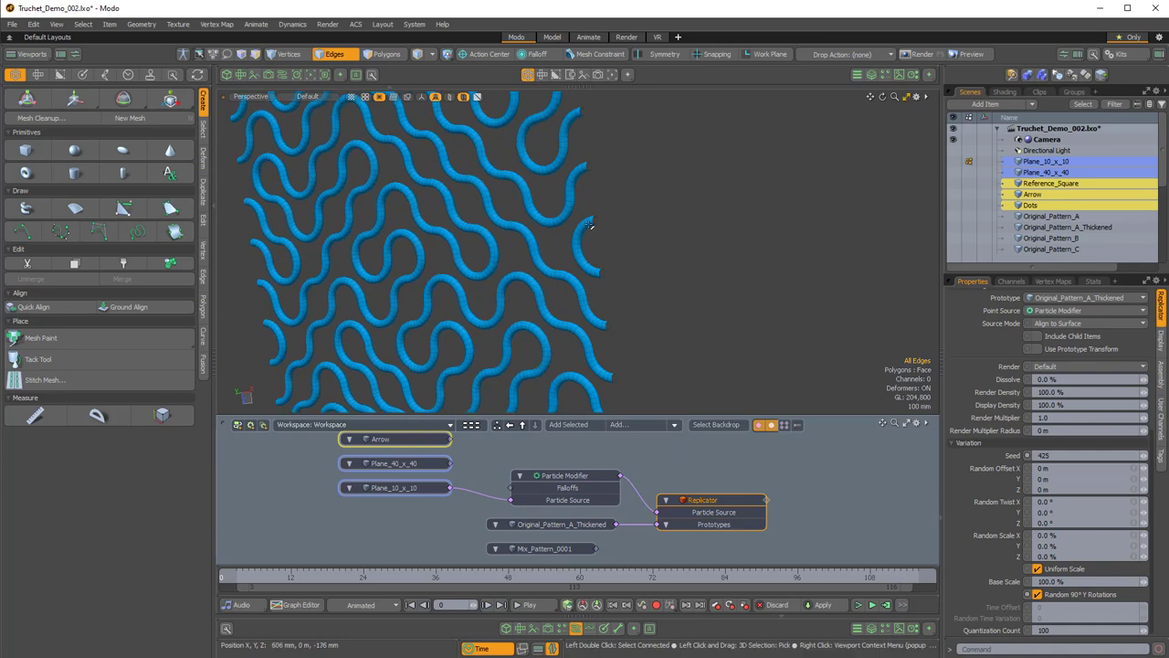
left_click(1148, 456)
left_click(1148, 457)
left_click(1147, 457)
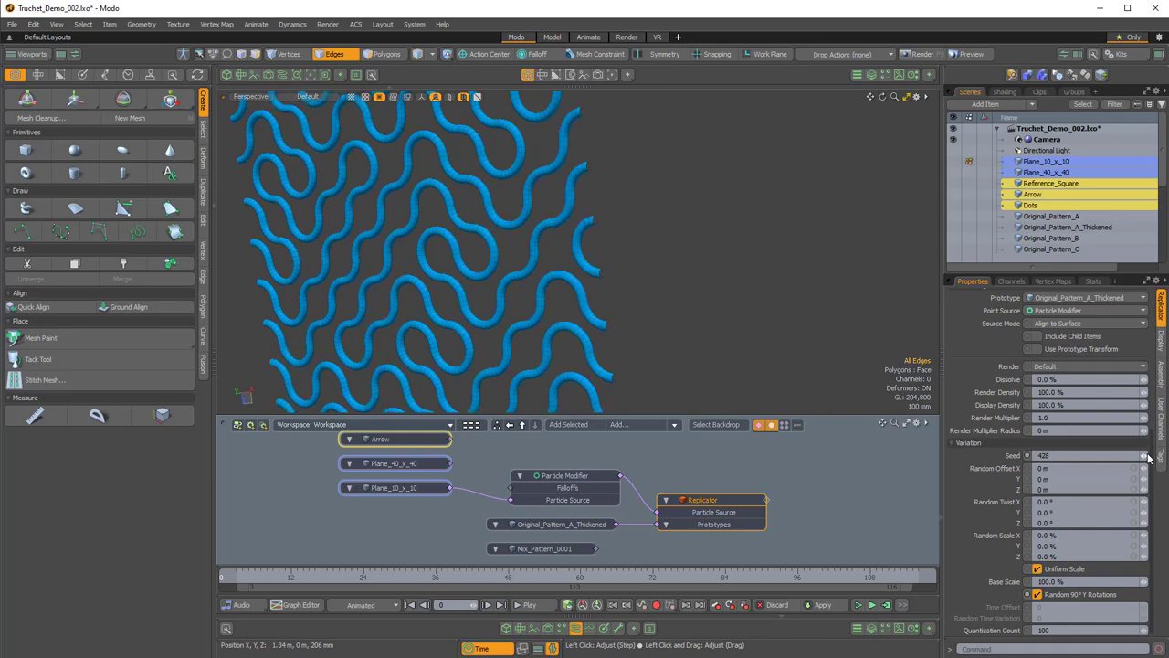
left_click(1147, 457)
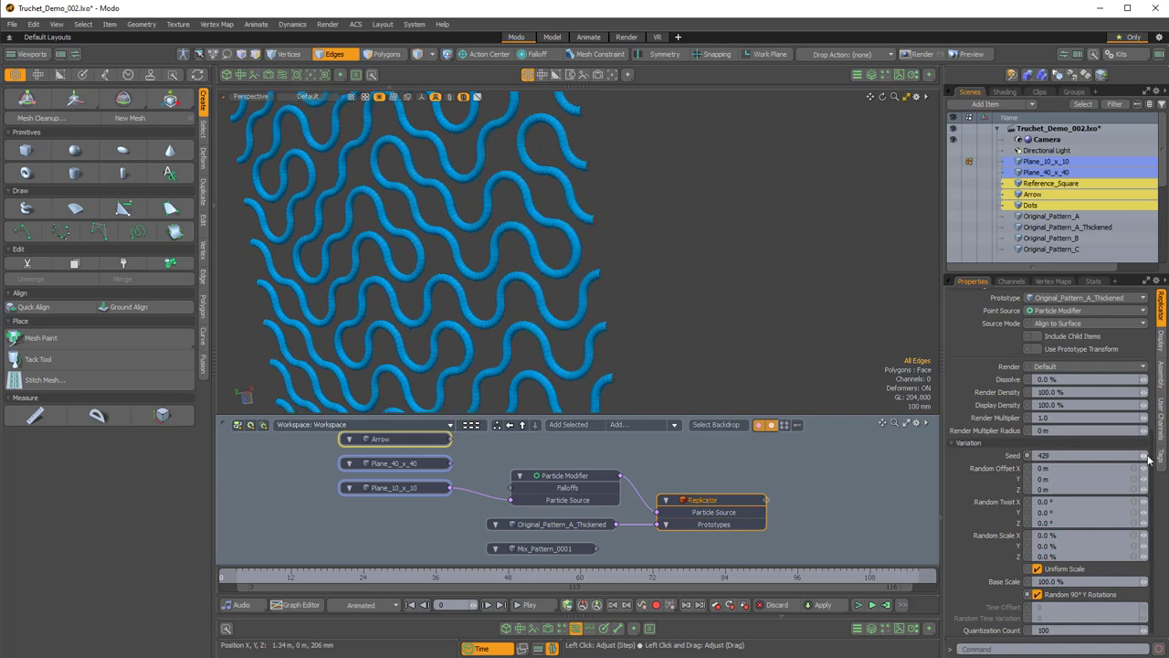
left_click(1145, 456)
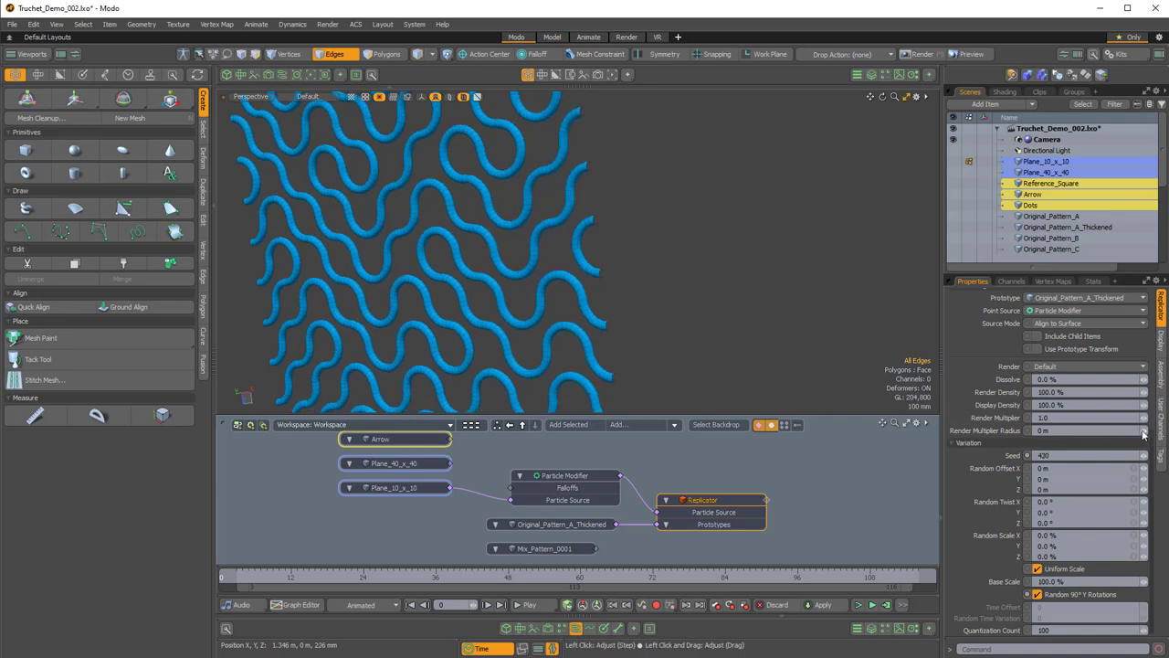
left_click_drag(656, 345, 625, 299, "alt")
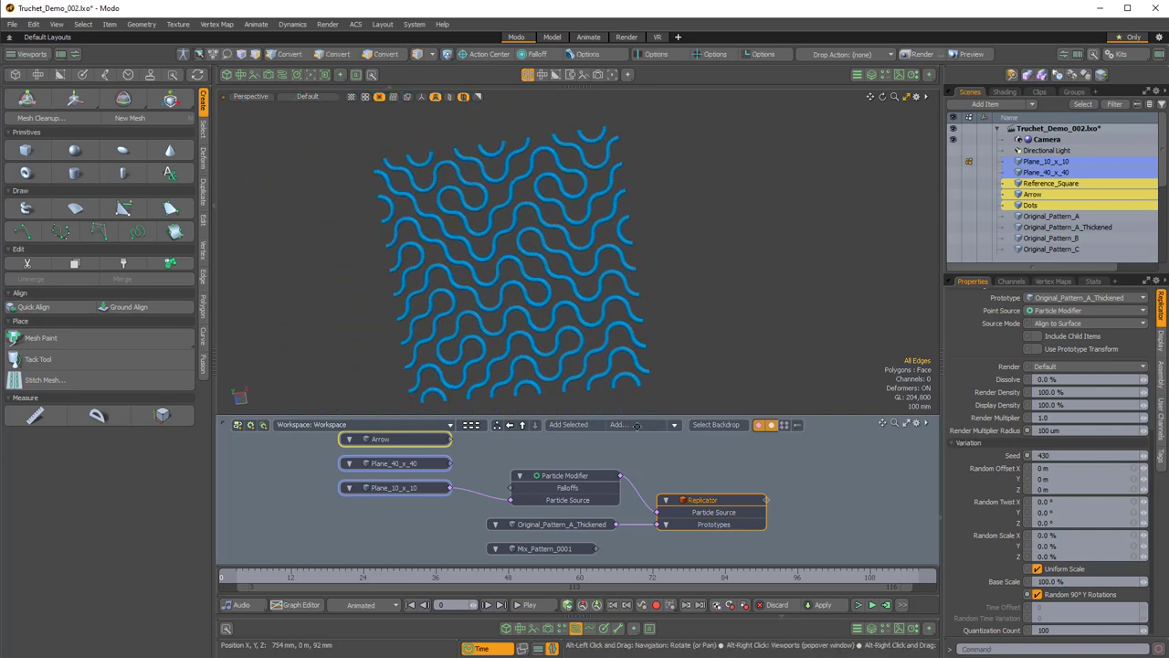
- Hide the MM_Final_Pattern item and make Original_Pattern_A_Thickened the selected mesh
left_click(584, 525)
scroll(1048, 159, "down", 2)
scroll(1048, 160, "down", 2)
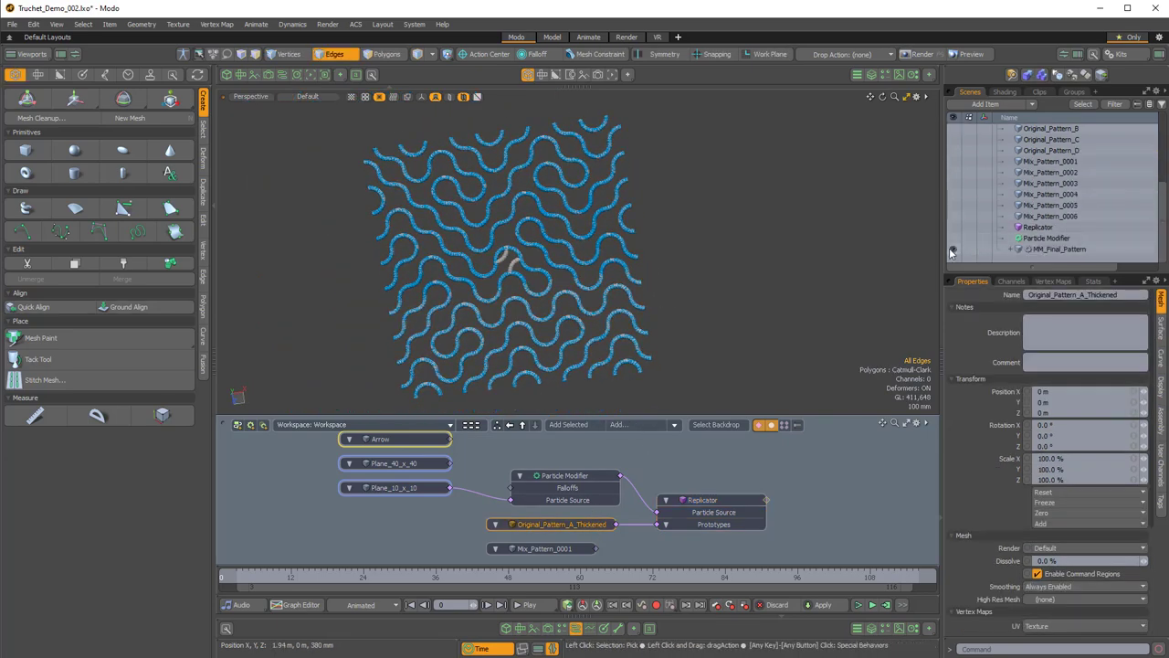
left_click(953, 250)
scroll(1017, 197, "up", 4)
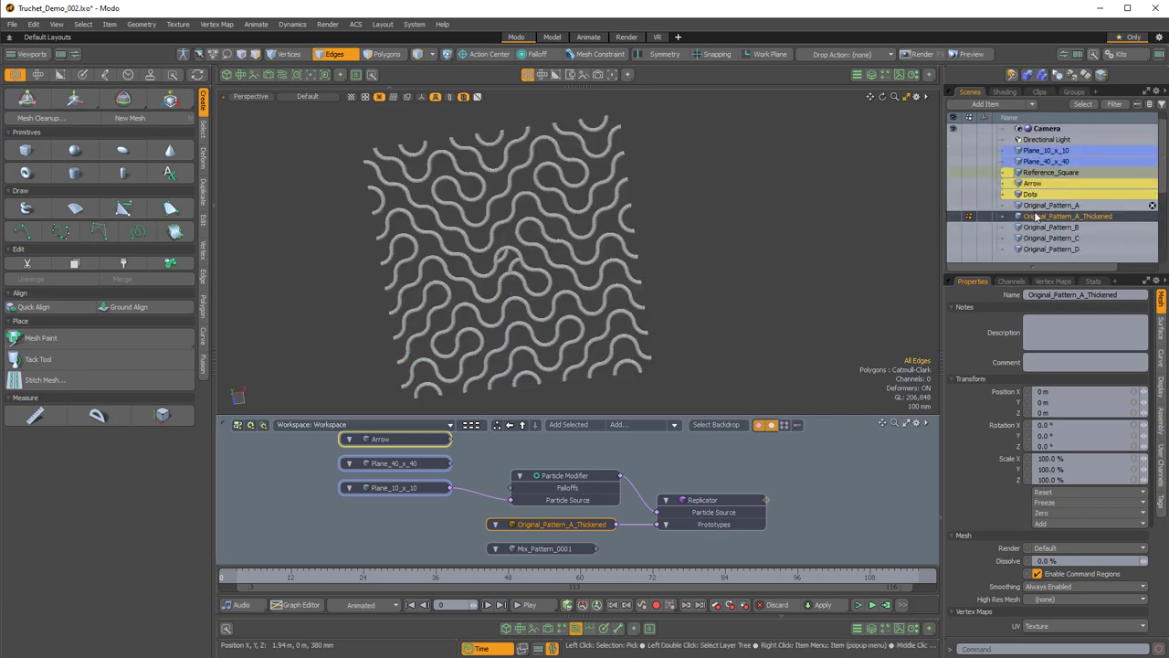
left_click(1040, 205)
left_click(1048, 217)
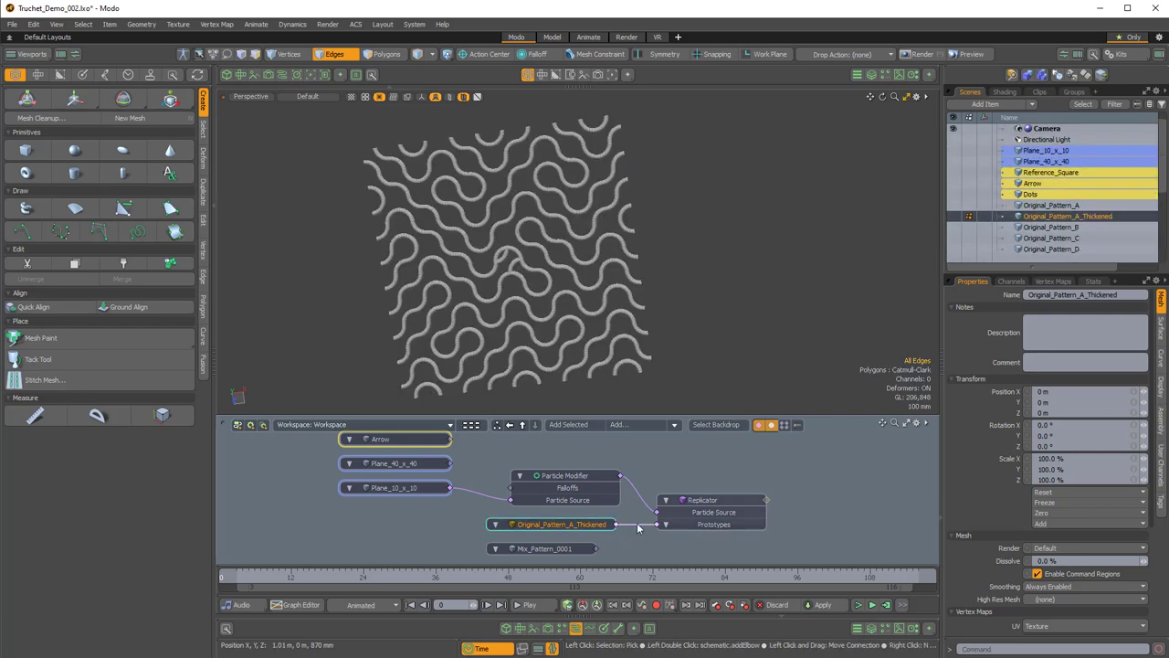
- Disconnect Original_Pattern_A_Thickened from the Replicator's Prototypes input and show the Reference_Square behind the tile
left_click_drag(638, 528, 630, 537)
left_click_drag(469, 194, 493, 234, "ctrl+alt")
double_click(649, 279)
left_click_drag(806, 245, 837, 261, "alt+shift")
left_click(954, 173)
- Select the open edge loops at all four ends of the two curved tubes
left_click_drag(630, 234, 457, 319, "alt")
left_click(573, 230)
double_click(551, 304, "shift")
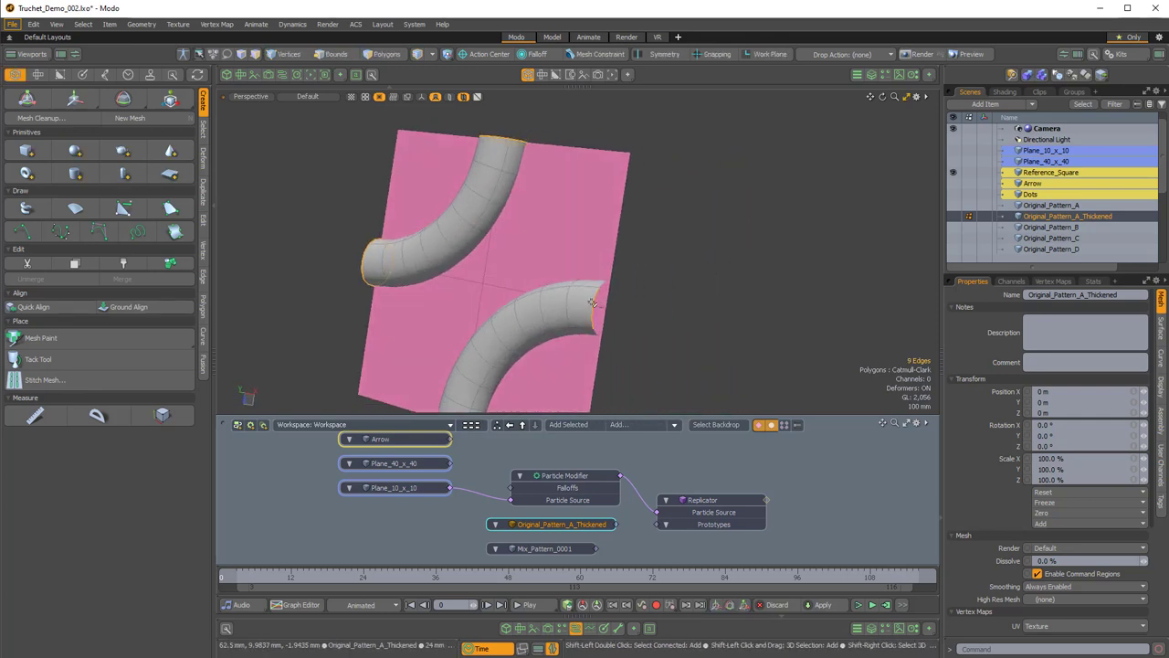
double_click(594, 292, "shift")
left_click_drag(594, 292, 651, 161, "alt")
double_click(555, 290, "shift")
left_click_drag(544, 225, 684, 220, "alt")
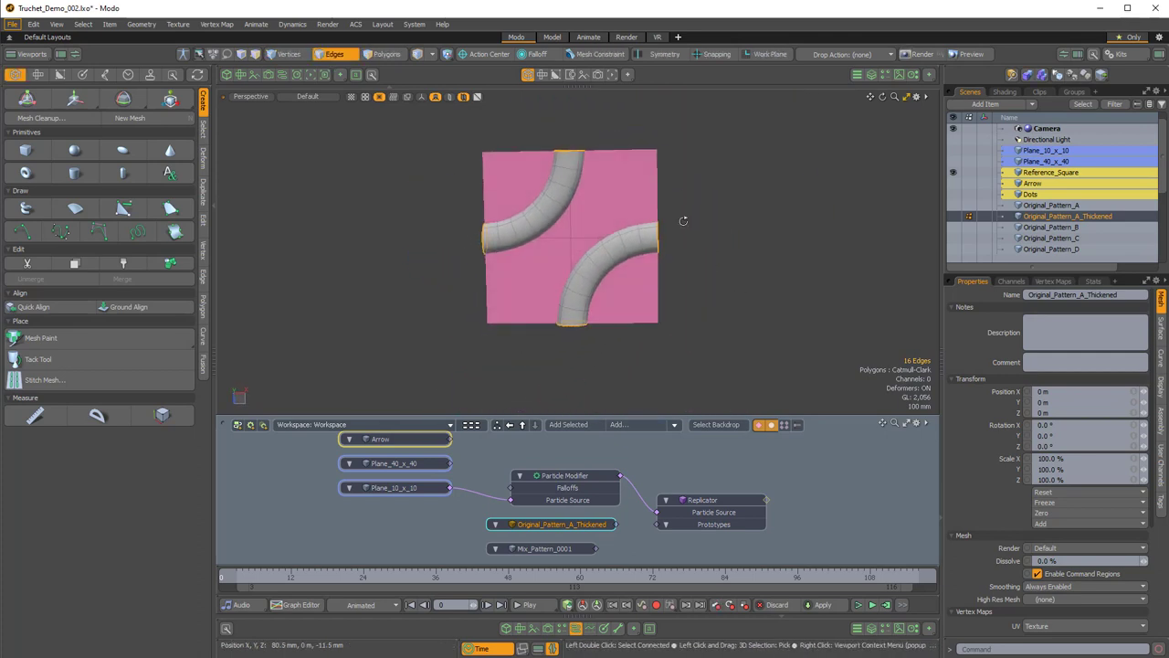
- Select all polygons of both curved tubes and rotate them 90° about the Y axis
double_click(569, 195, "shift")
left_click_drag(585, 210, 602, 262, "alt")
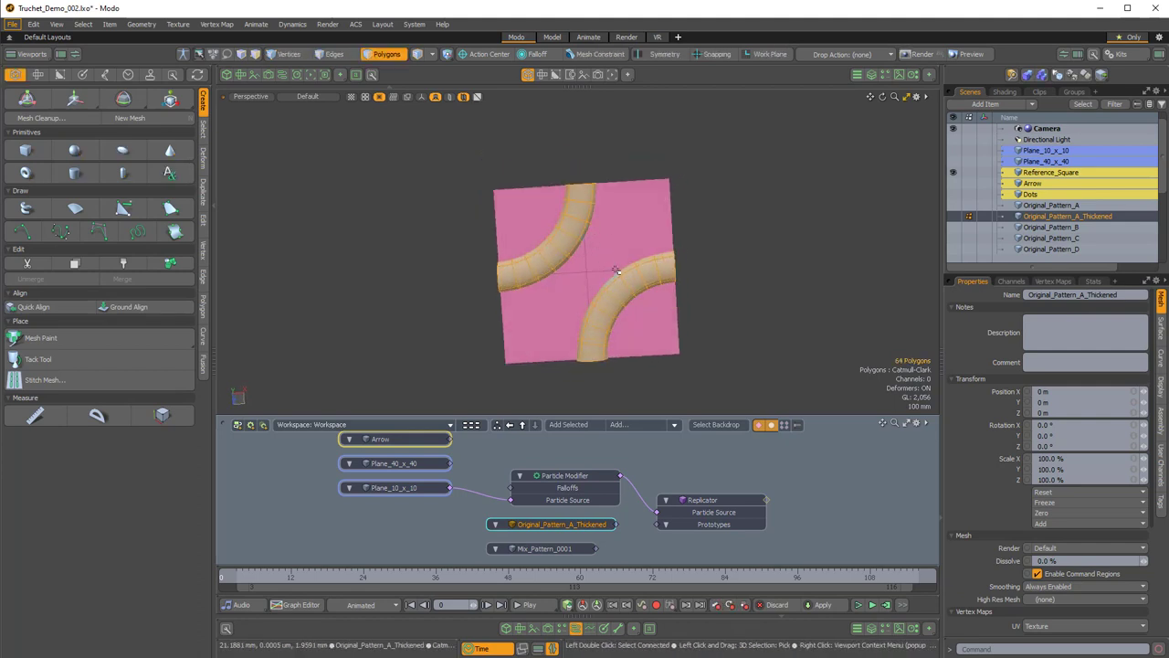
key("e")
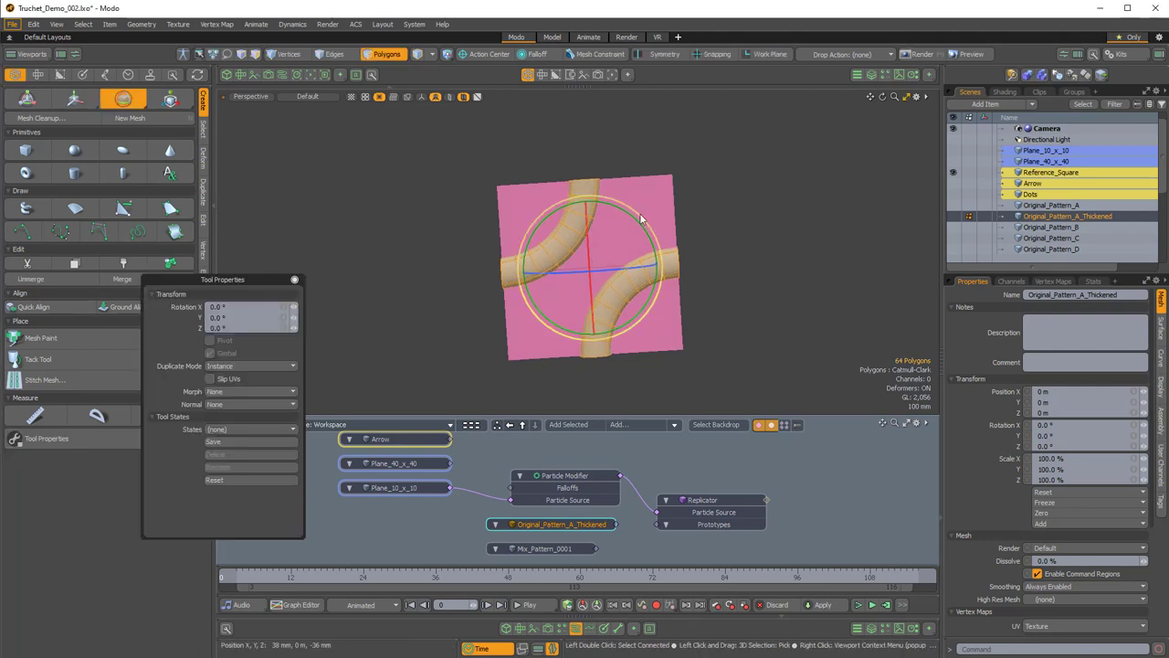
left_click_drag(637, 220, 541, 227, "ctrl")
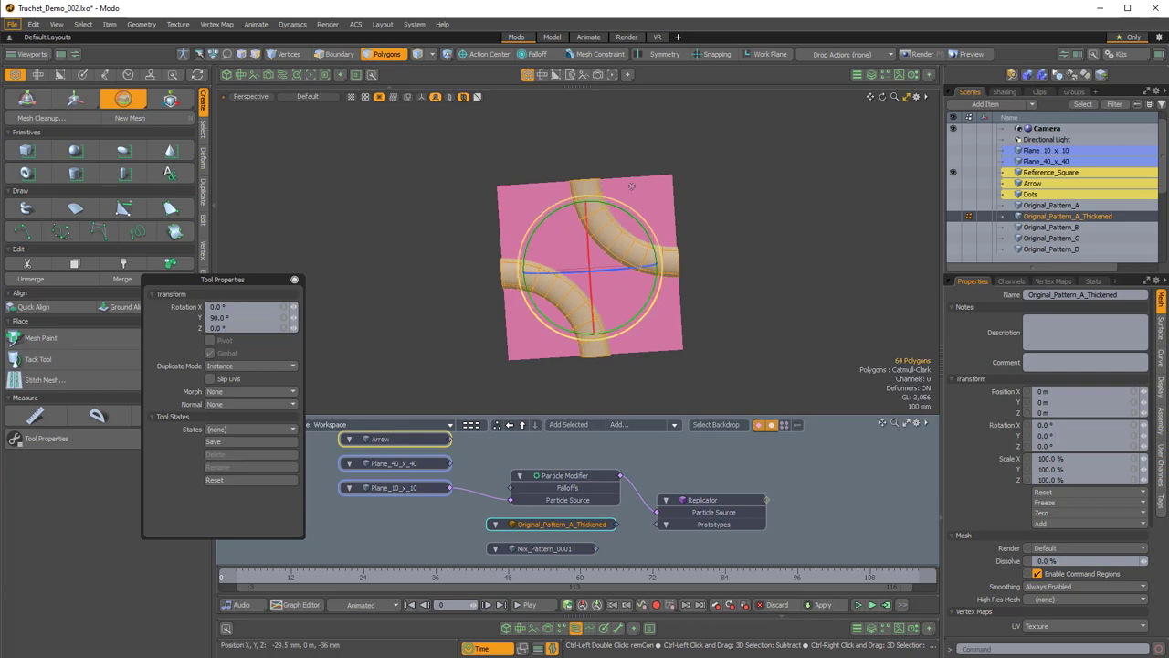
key("space")
left_click(713, 169)
- Rotate both tubes about the Y axis until their arcs surround the square's upper-left and lower-right corners, then deselect them
left_click_drag(590, 179, 564, 287, "alt")
double_click(564, 287)
double_click(600, 204, "shift")
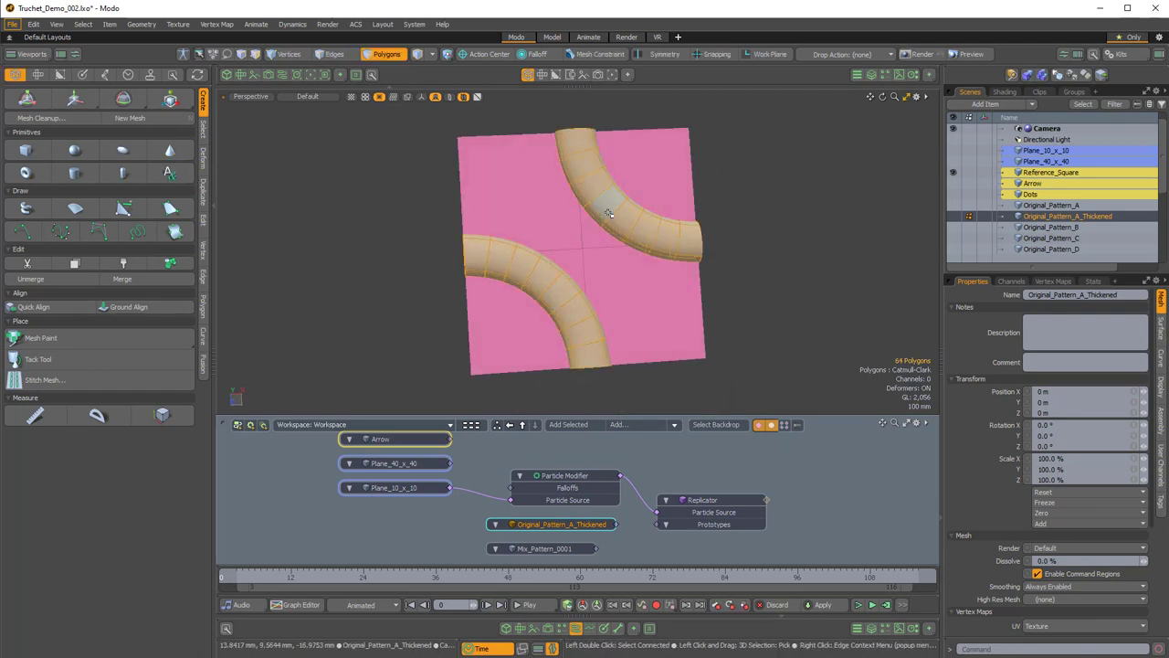
key("e")
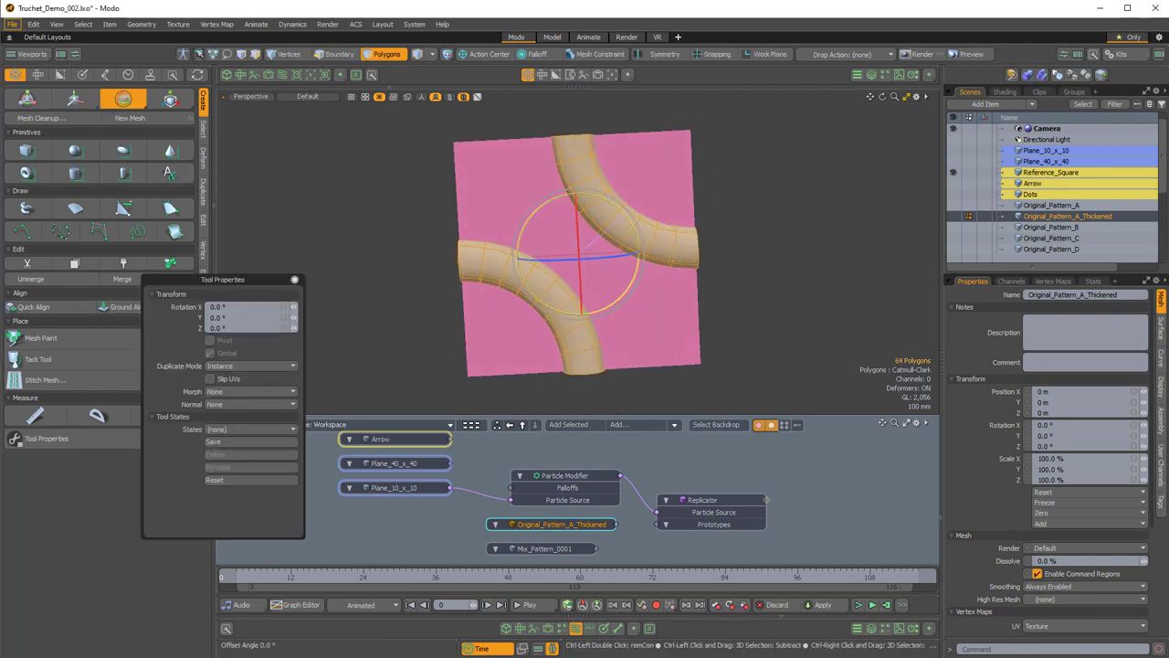
left_click_drag(610, 236, 656, 179)
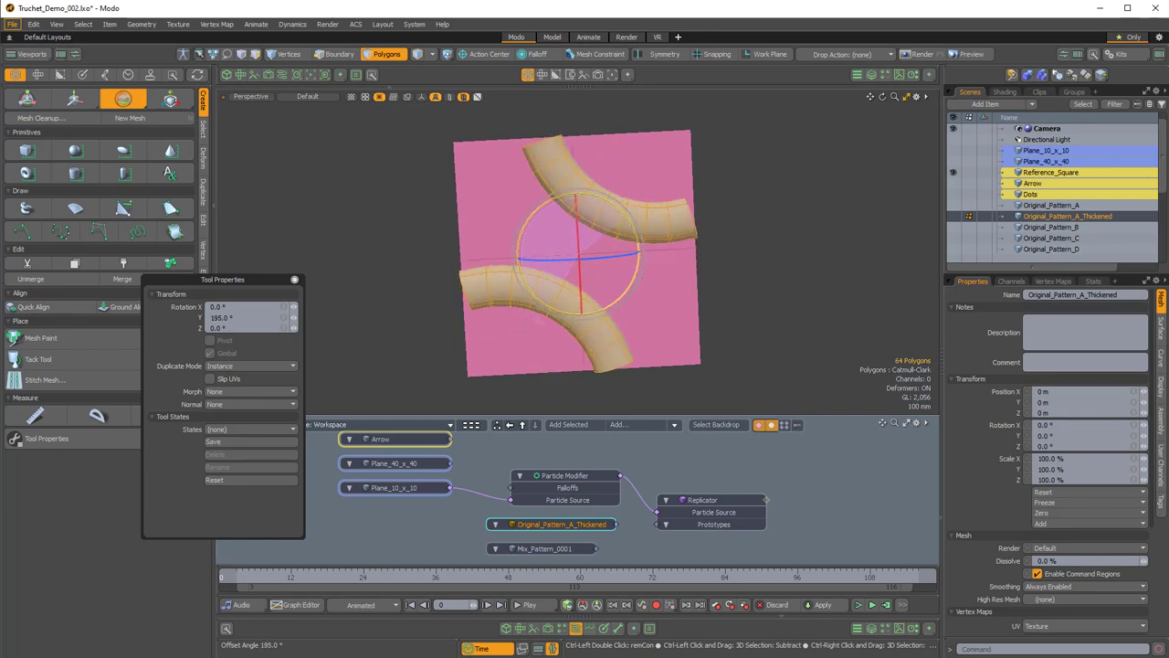
left_click_drag(540, 320, 634, 343)
left_click_drag(717, 330, 563, 415, "alt")
key("space")
left_click(704, 262)
left_click_drag(551, 308, 629, 232, "alt")
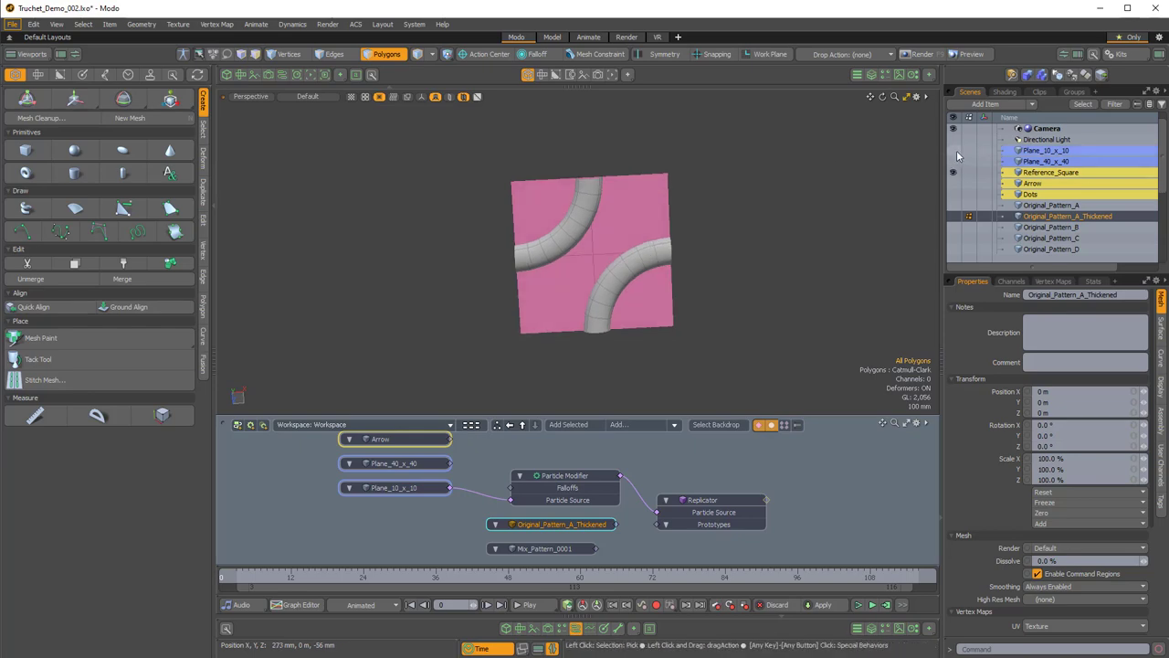
- Show Plane_10_x_10 in place of the Reference_Square and select the plane
left_click(954, 151)
scroll(541, 205, "down", 10)
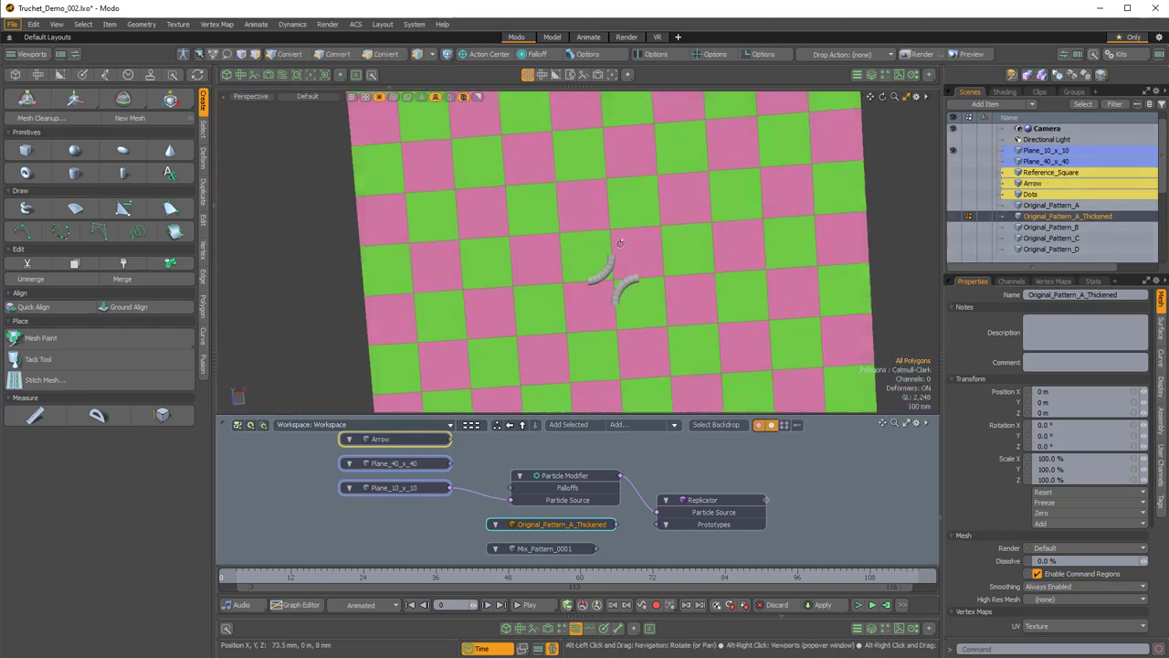
scroll(542, 205, "down", 3)
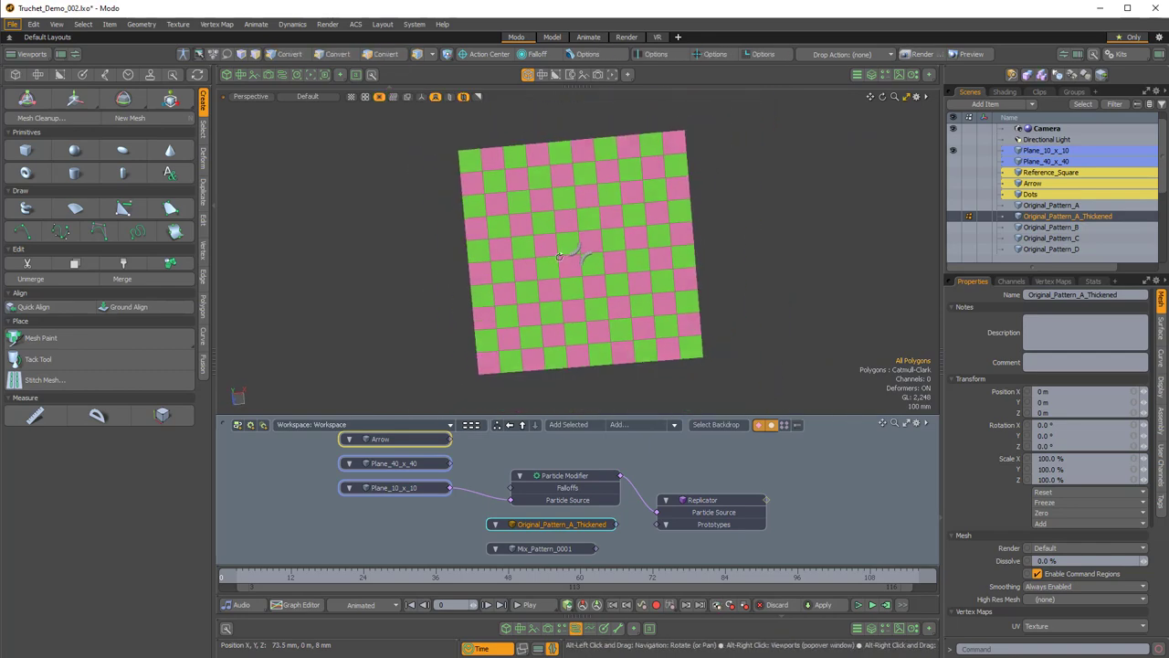
left_click(632, 194)
scroll(645, 212, "up", 5)
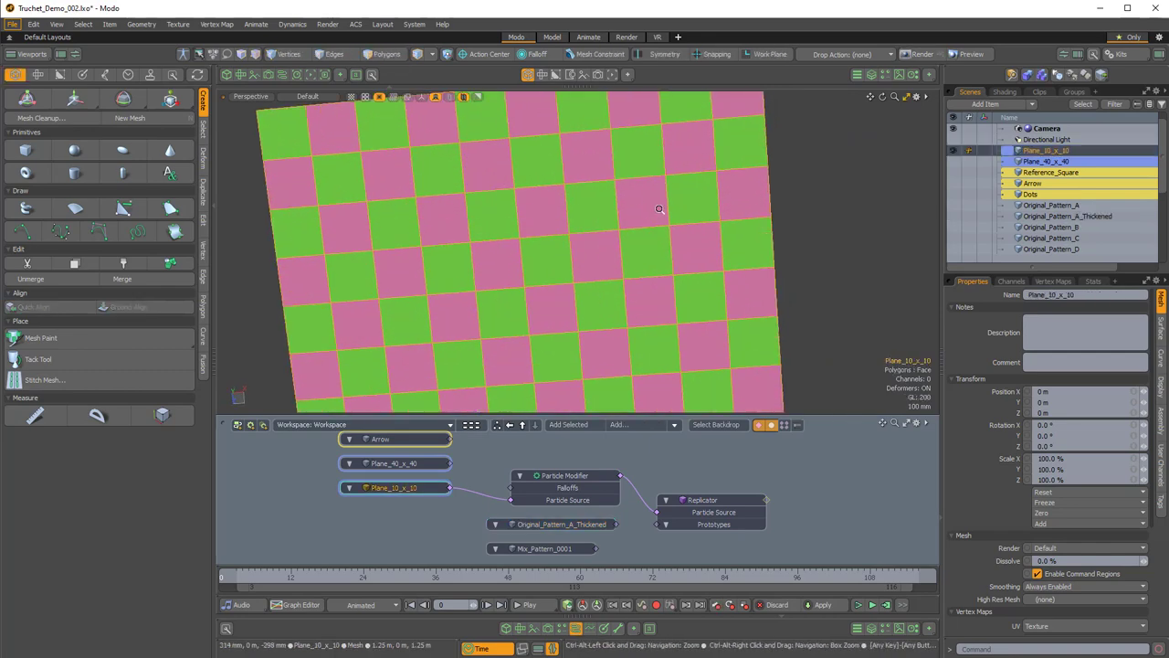
scroll(659, 209, "down", 3)
left_click_drag(662, 242, 630, 239, "alt")
mouse_move(630, 239)
left_mouse_down("ctrl+alt")
mouse_move(589, 238)
mouse_move(630, 235)
mouse_move(622, 229)
mouse_move(635, 239)
left_mouse_up("ctrl+alt")
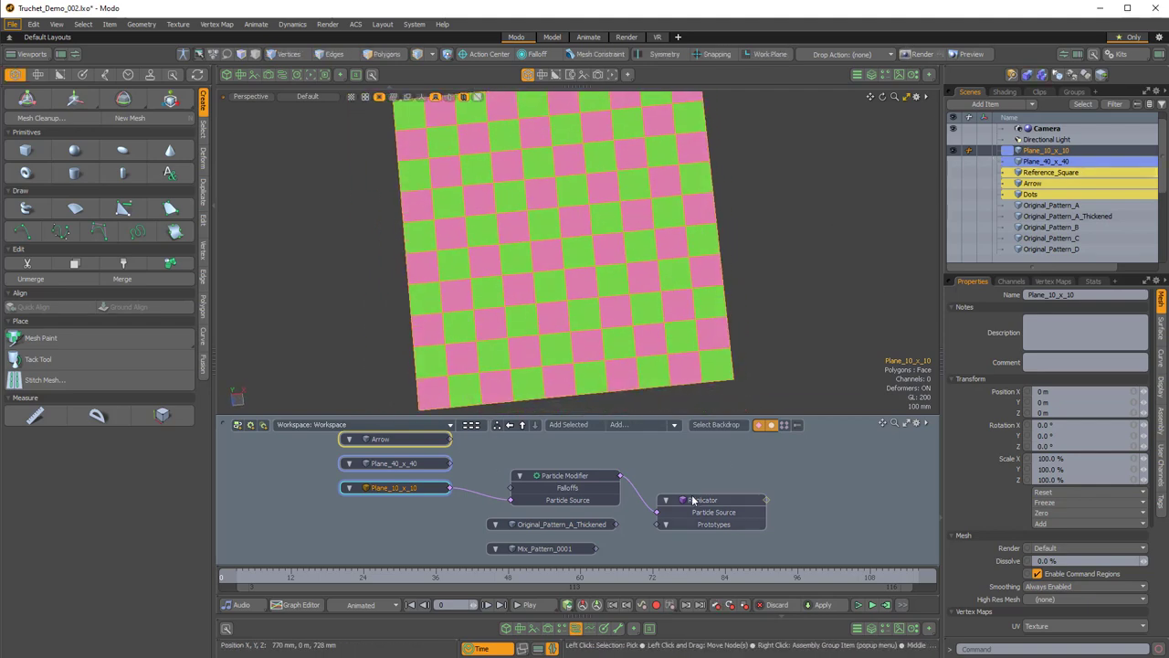
- Hide Plane_10_x_10 and reconnect Original_Pattern_A_Thickened to the Replicator's Prototypes input
left_click(578, 525)
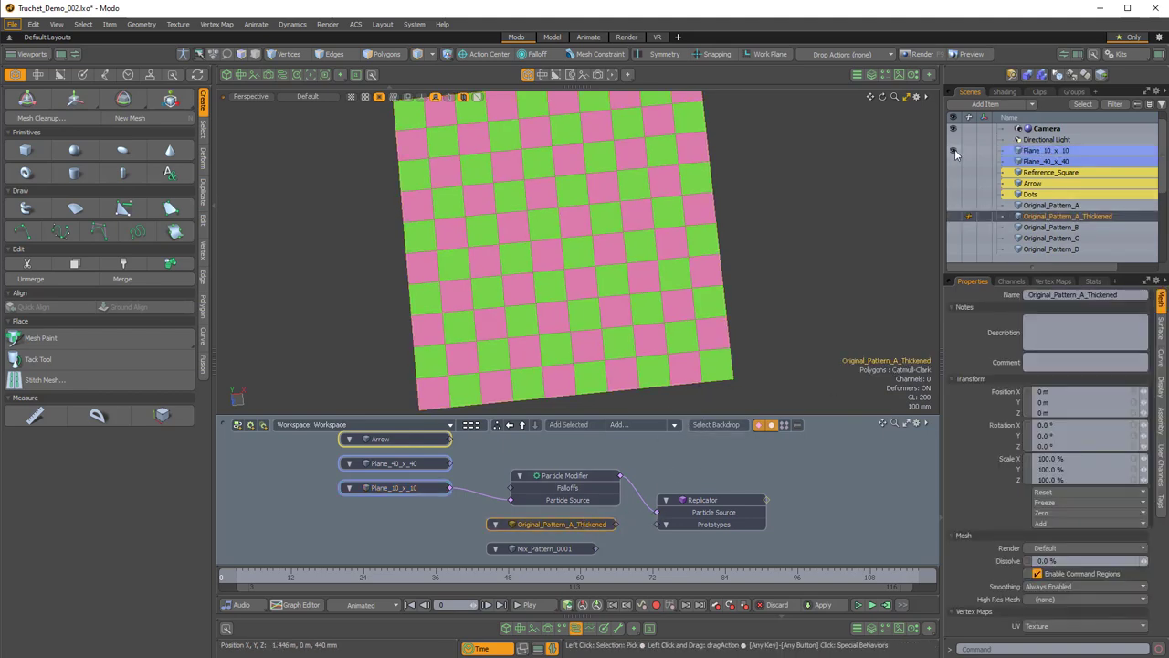
left_click(953, 150)
scroll(630, 527, "up", 1)
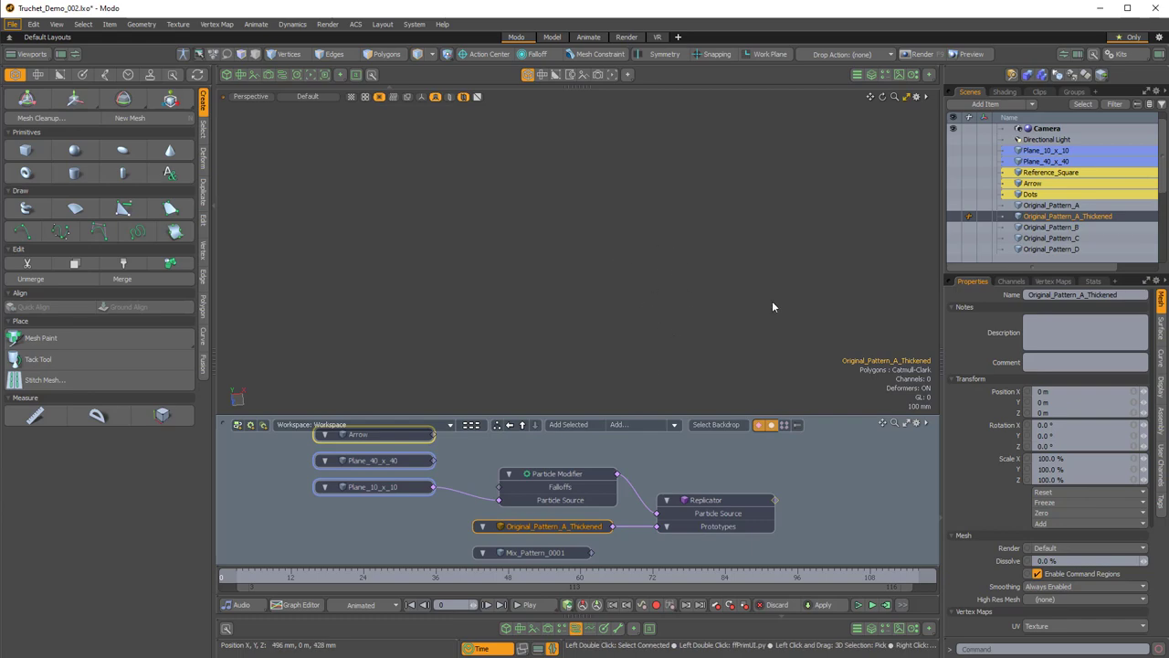
- Show MM_Final_Pattern and reposition the Particle Modifier node level with Plane_10_x_10 in the schematic
scroll(997, 219, "down", 3)
left_click(955, 249)
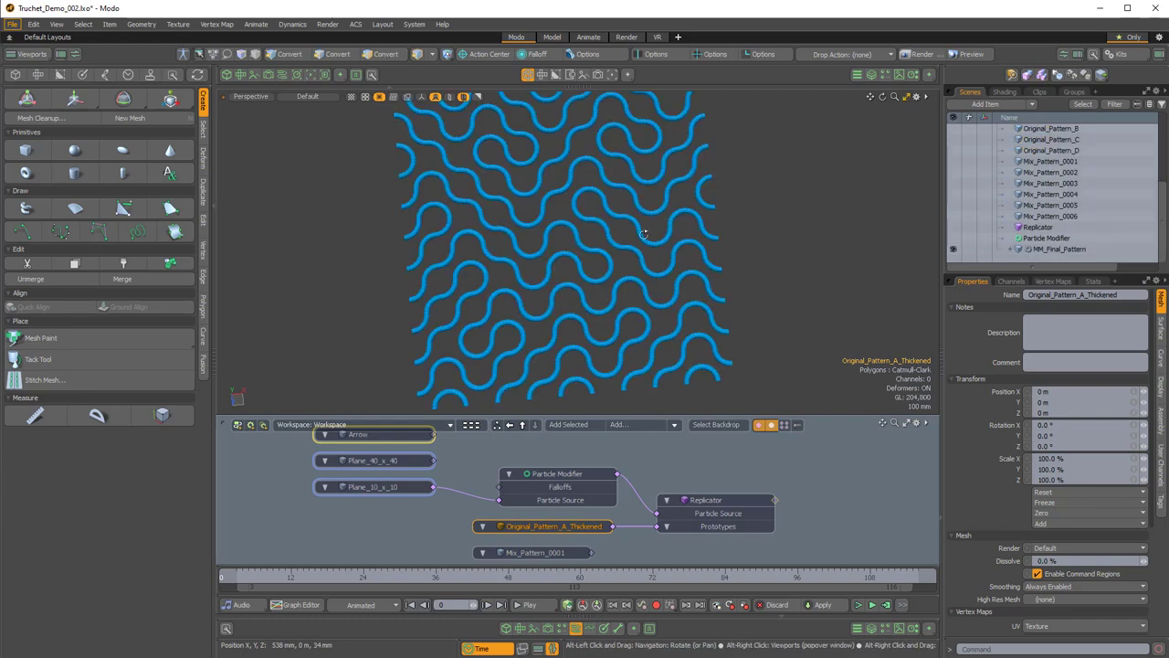
left_click_drag(645, 230, 622, 278, "ctrl+alt")
left_click(561, 490)
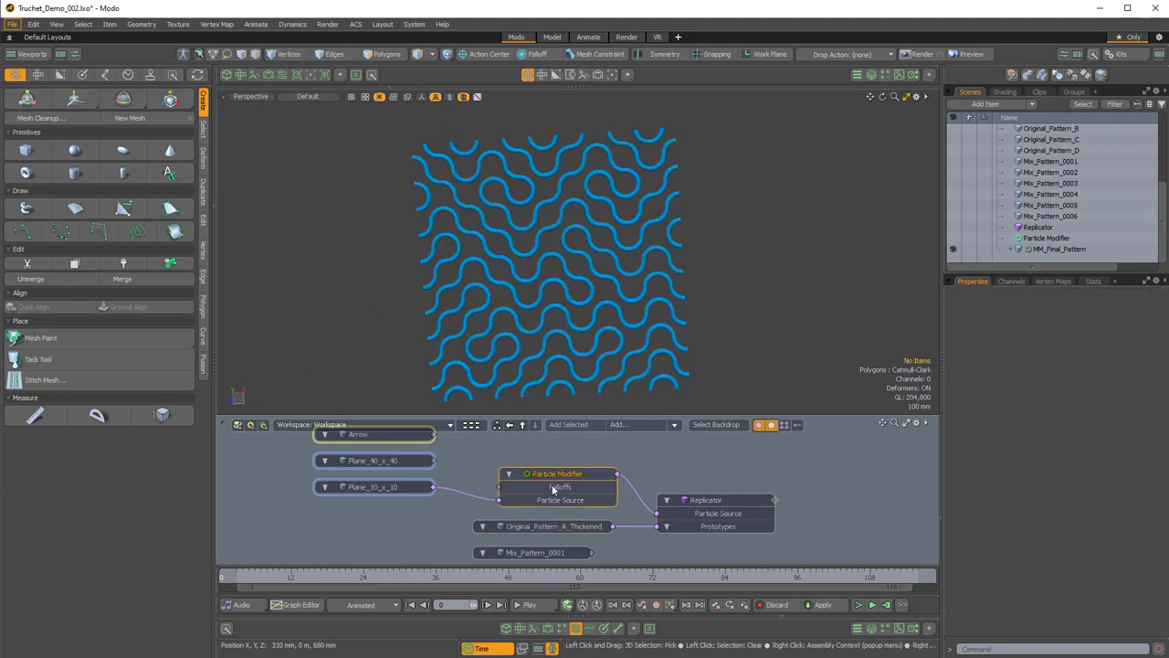
left_click_drag(561, 490, 534, 476)
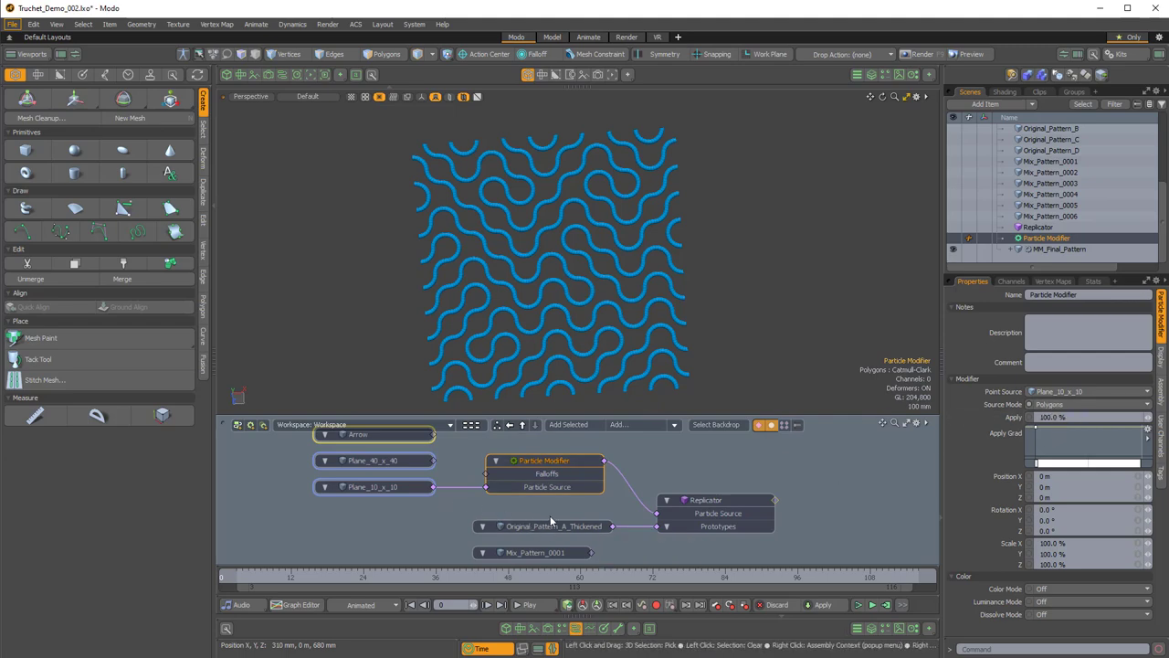
- Connect Plane_40_x_40 to the Particle Modifier's Particle Source in place of Plane_10_x_10
left_click(552, 526)
left_click_drag(692, 287, 615, 285, "alt")
mouse_move(575, 509)
left_mouse_down("alt")
mouse_move(575, 530)
mouse_move(541, 523)
mouse_move(586, 512)
mouse_move(575, 502)
left_mouse_up("alt")
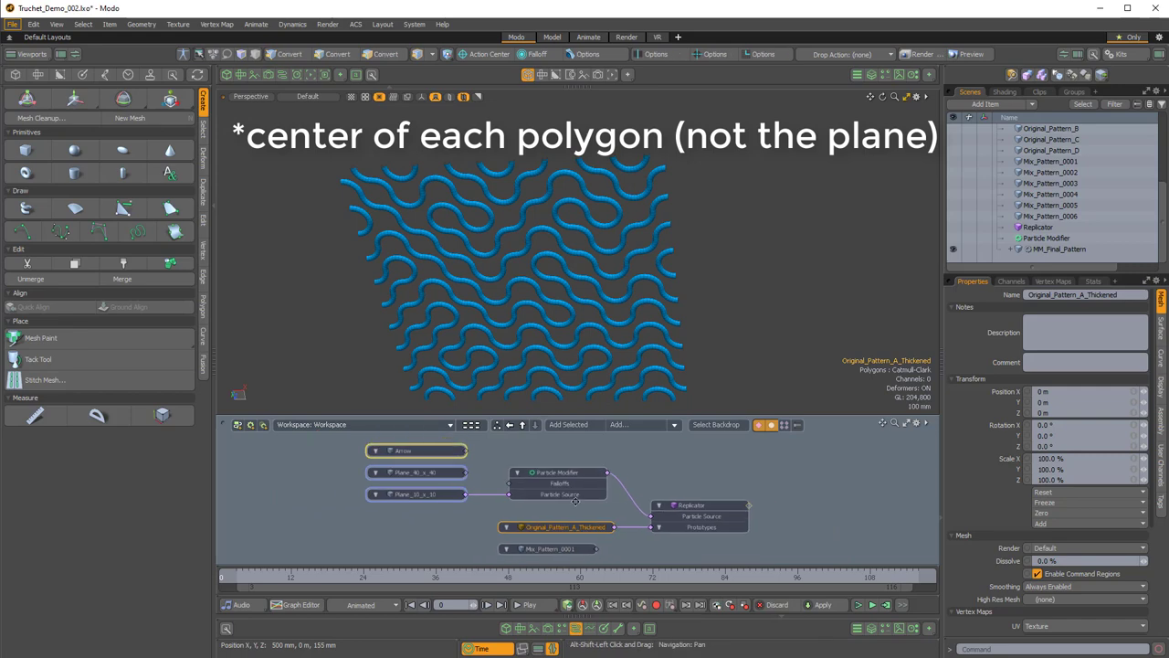
left_click_drag(537, 365, 531, 320, "alt")
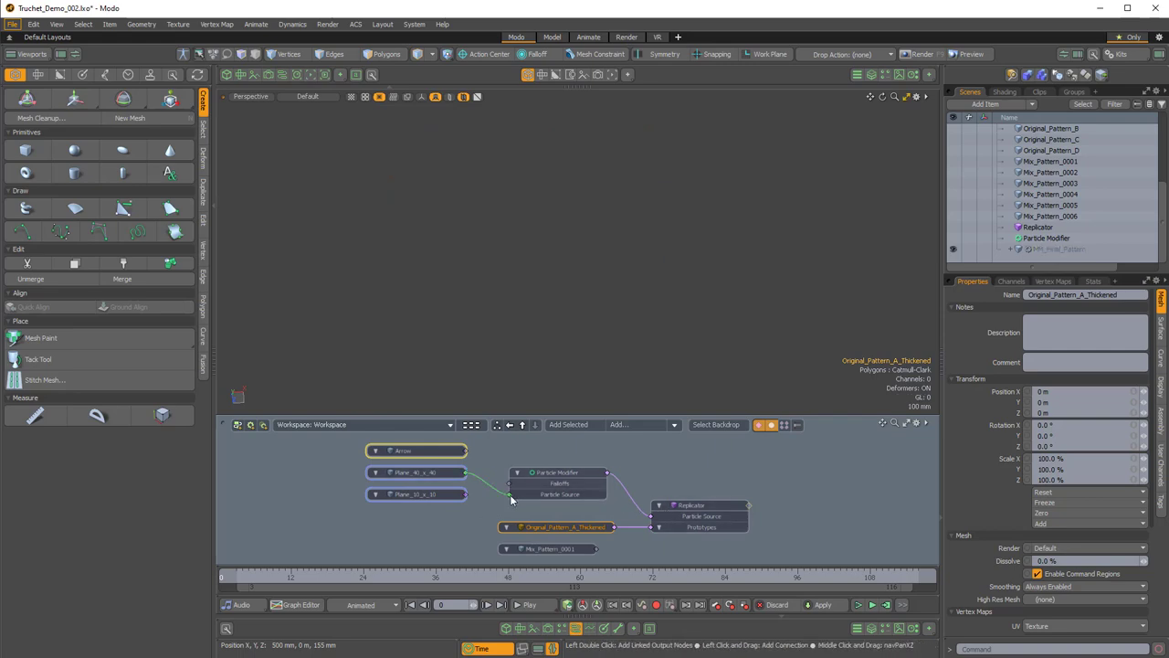
left_click_drag(510, 495, 508, 494)
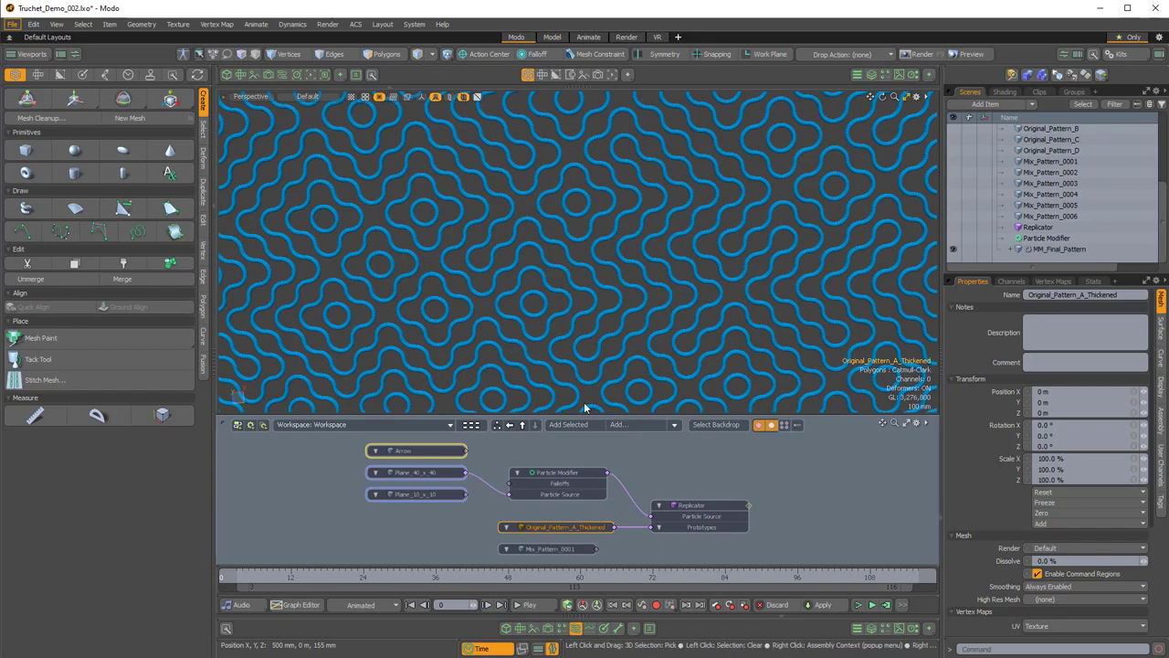
left_click_drag(585, 408, 681, 290, "ctrl+alt")
- Select the Replicator and step its Seed through 432 to 433 to vary the random tile rotations
left_click(709, 508)
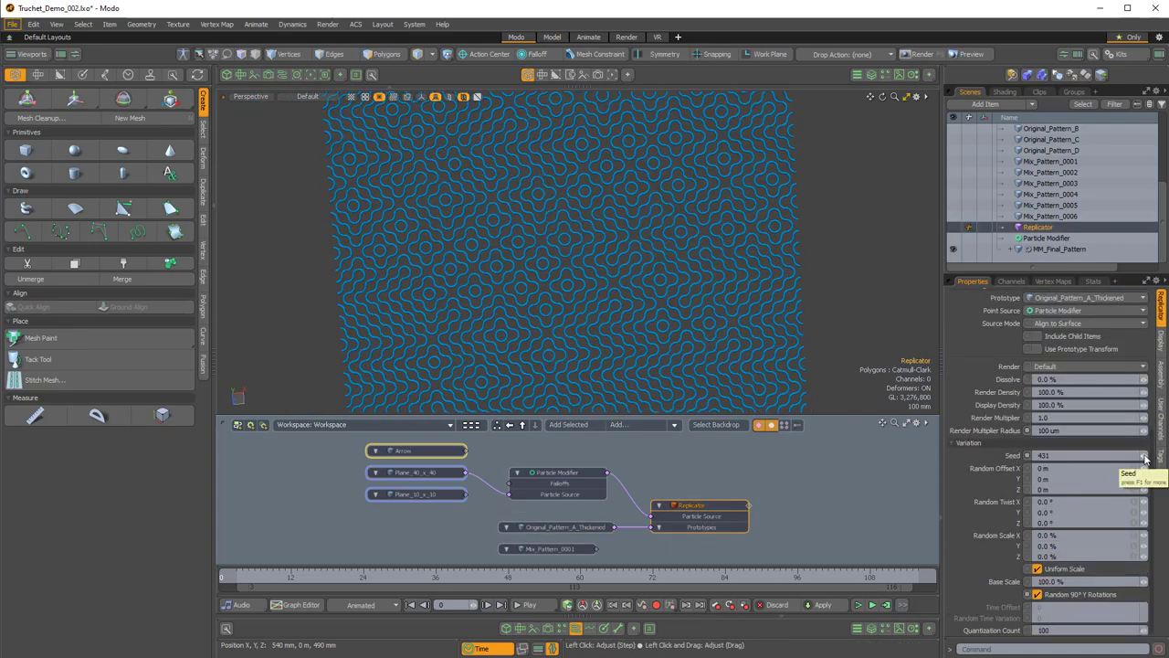
left_click_drag(714, 316, 770, 300, "ctrl+alt")
left_click_drag(594, 309, 680, 307, "ctrl+alt")
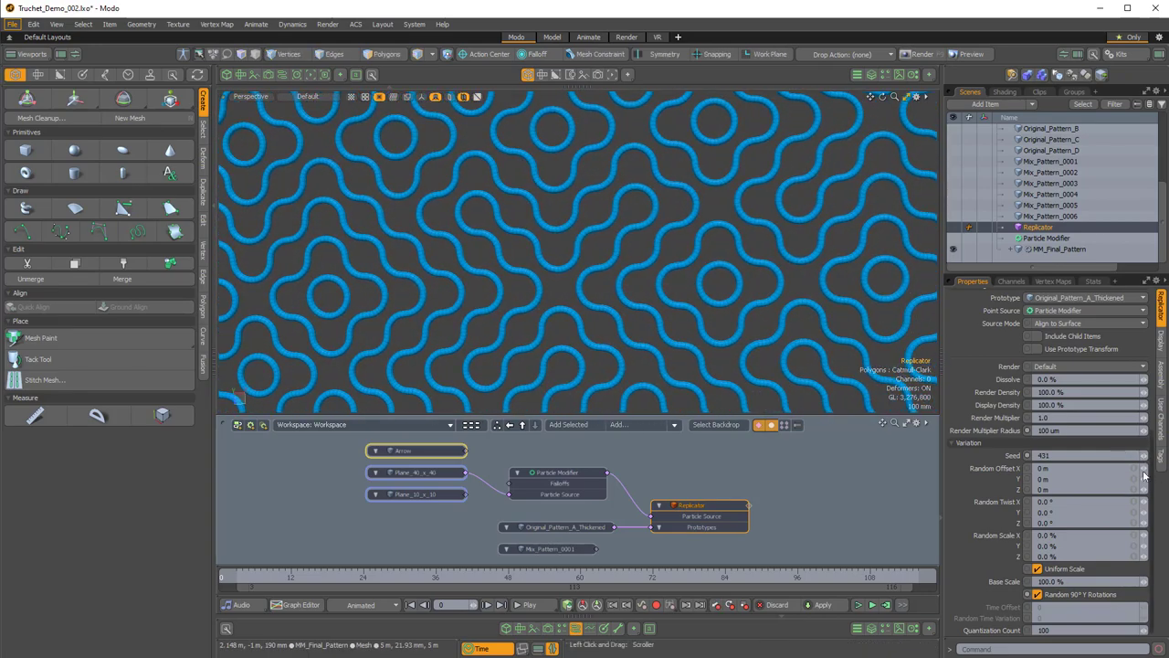
left_click(1148, 460)
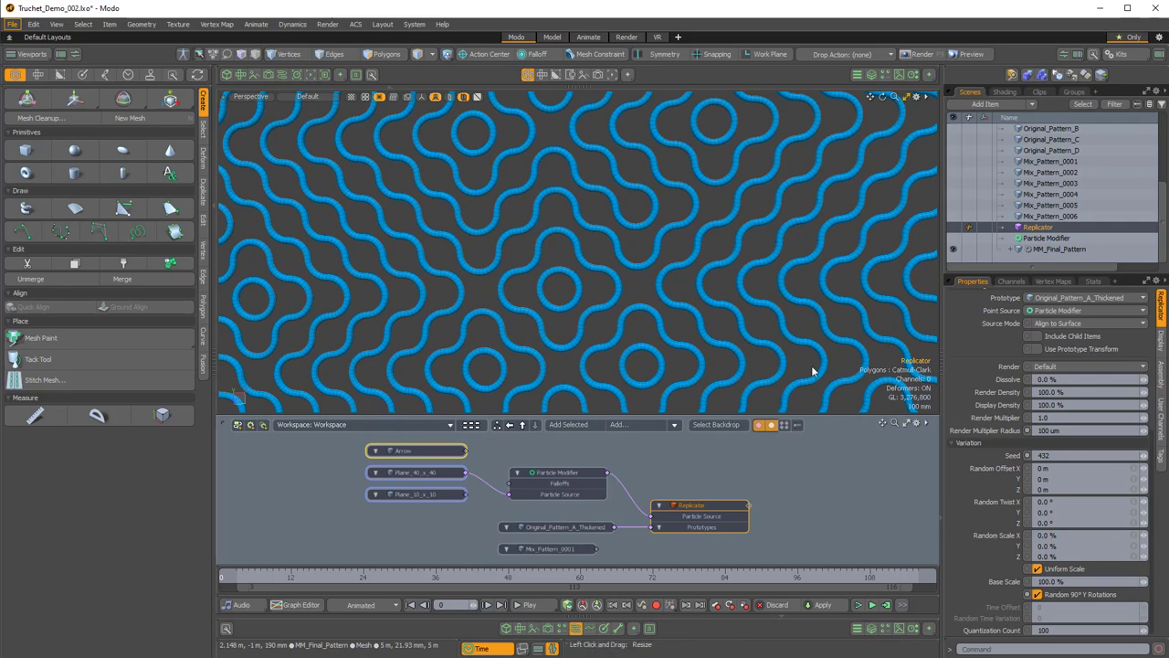
left_click_drag(813, 370, 629, 282, "ctrl+alt")
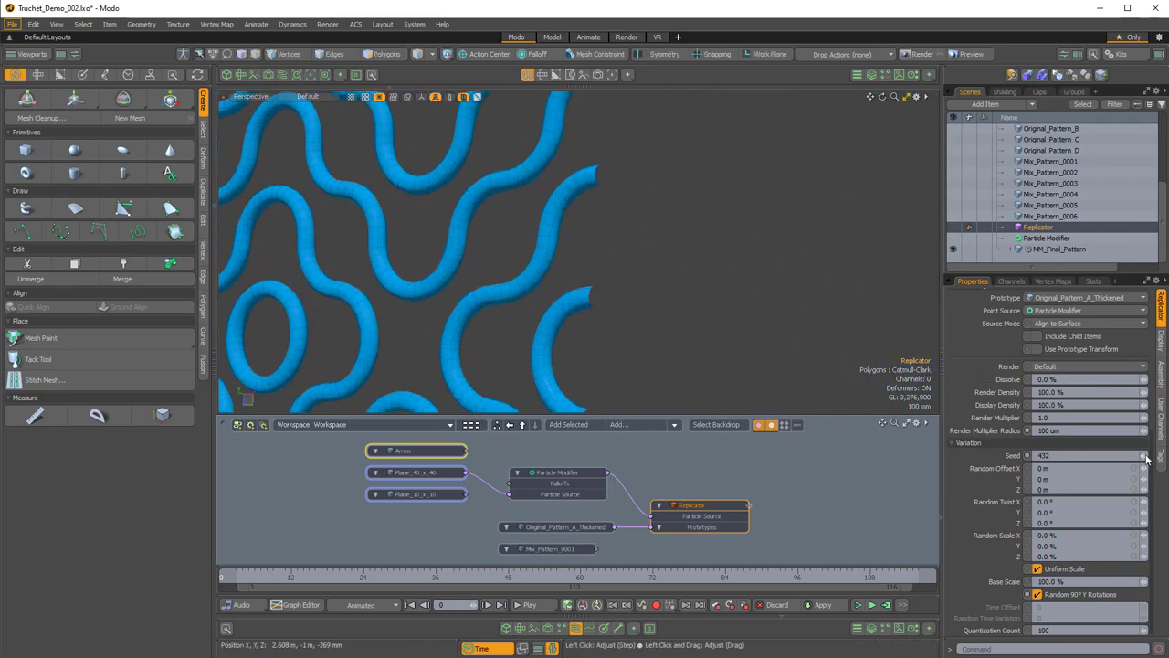
left_click_drag(612, 261, 585, 300, "ctrl+alt")
- Reconnect Plane_10_x_10 to the Particle Modifier's Particle Source in place of Plane_40_x_40
left_click_drag(488, 488, 494, 510)
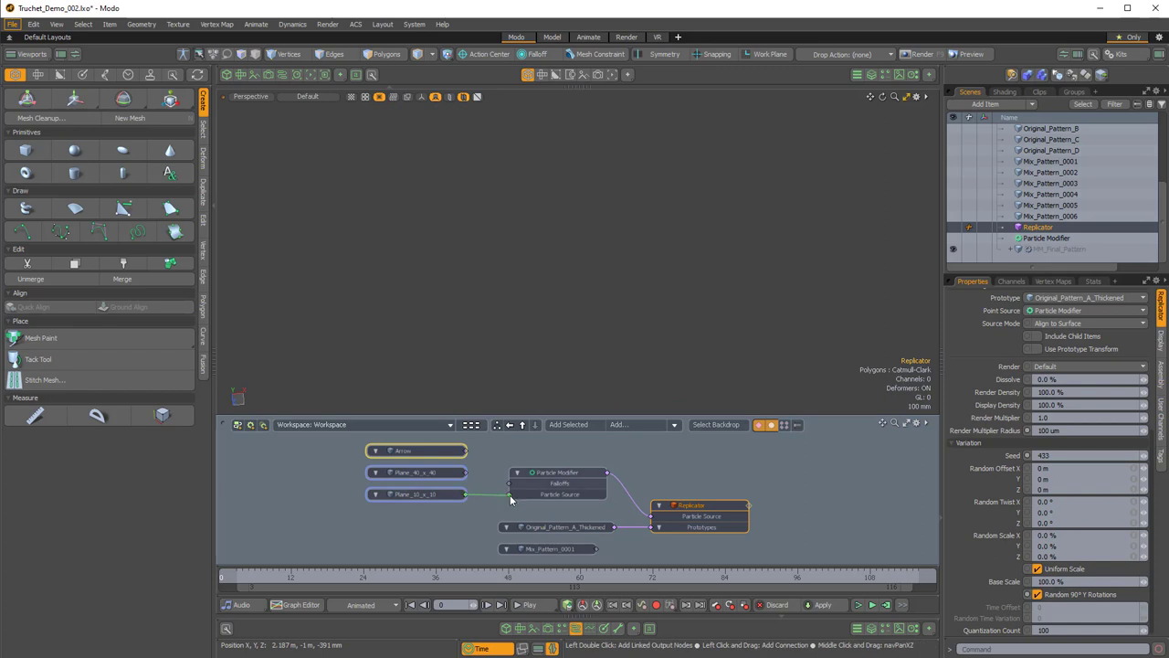
left_click_drag(510, 494, 510, 494)
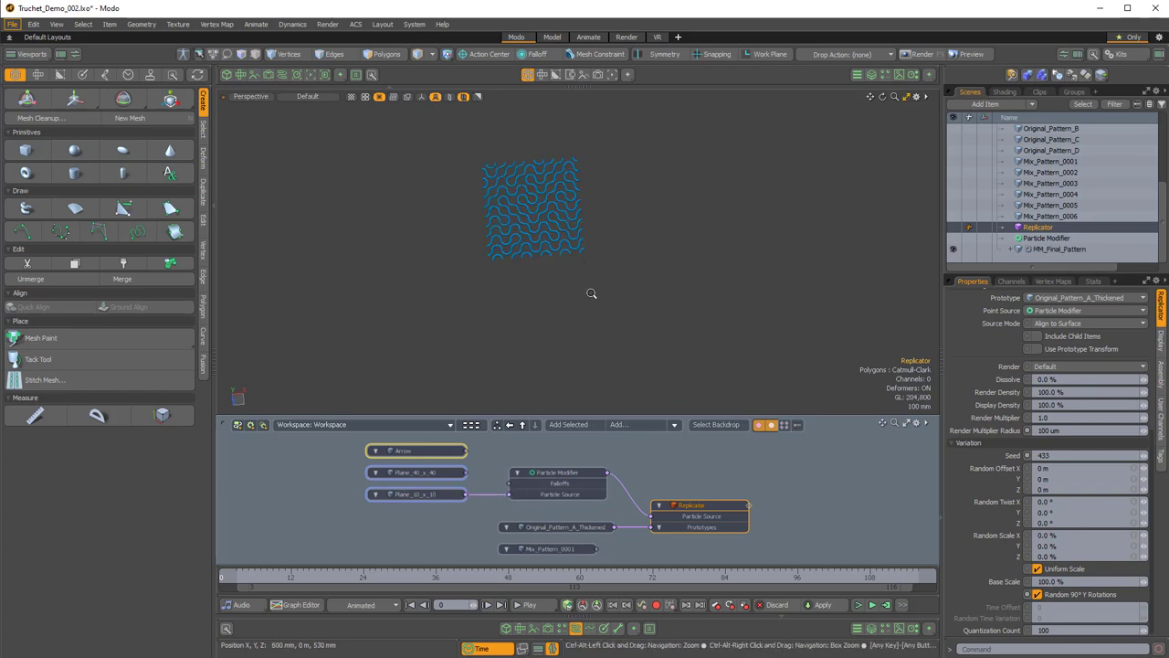
left_click_drag(591, 293, 613, 276, "ctrl+alt")
left_click_drag(610, 555, 613, 490, "alt")
mouse_move(613, 490)
left_mouse_down("alt")
mouse_move(616, 515)
mouse_move(588, 484)
mouse_move(616, 498)
left_mouse_up("alt")
- Disconnect Original_Pattern_A_Thickened from the Replicator's Prototypes and show its two curved tubes on their own
left_click(553, 480)
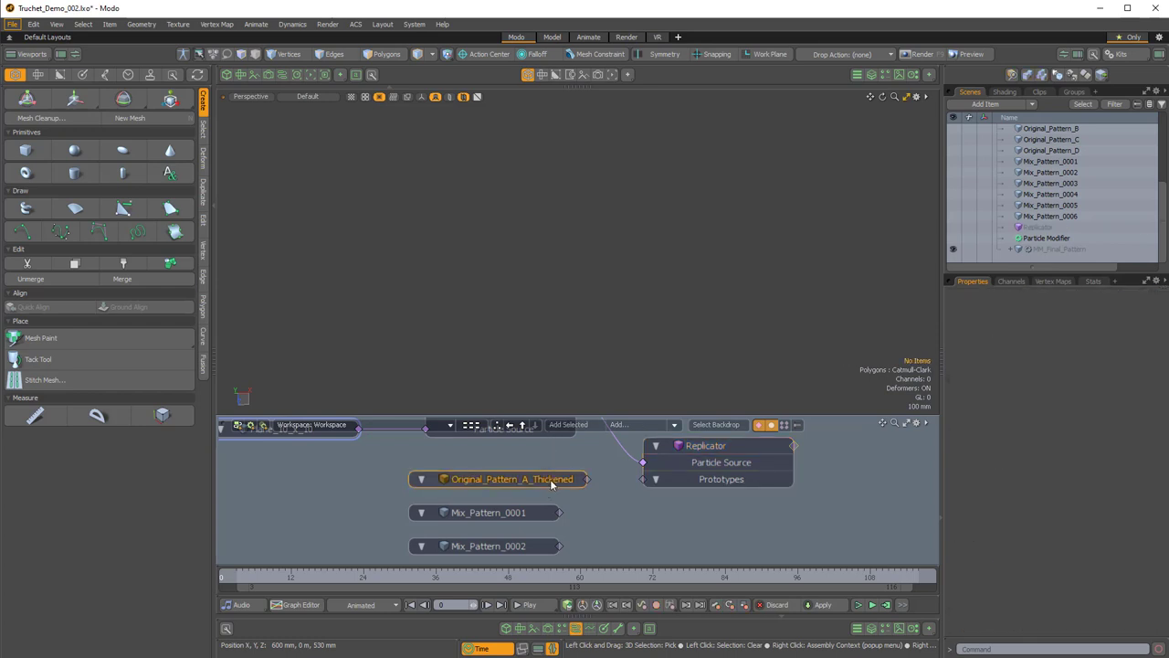
scroll(993, 214, "up", 3)
left_click(953, 229)
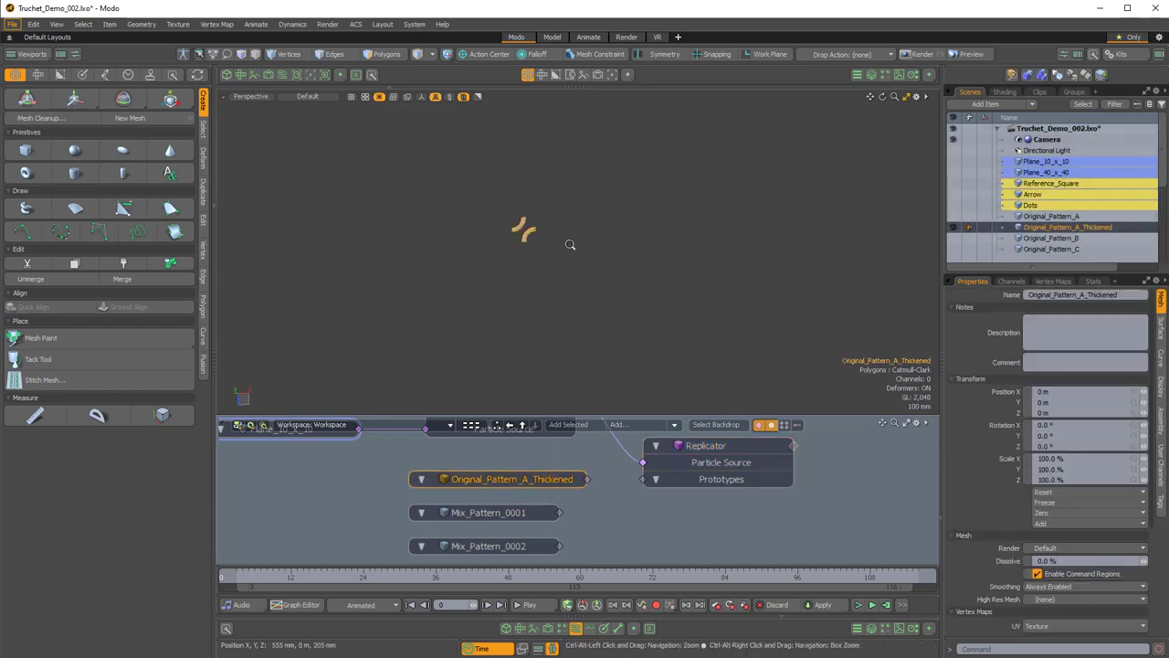
left_click_drag(569, 246, 530, 229, "ctrl+alt")
left_click_drag(415, 210, 455, 275, "alt+shift")
left_click_drag(456, 275, 579, 274, "alt+shift")
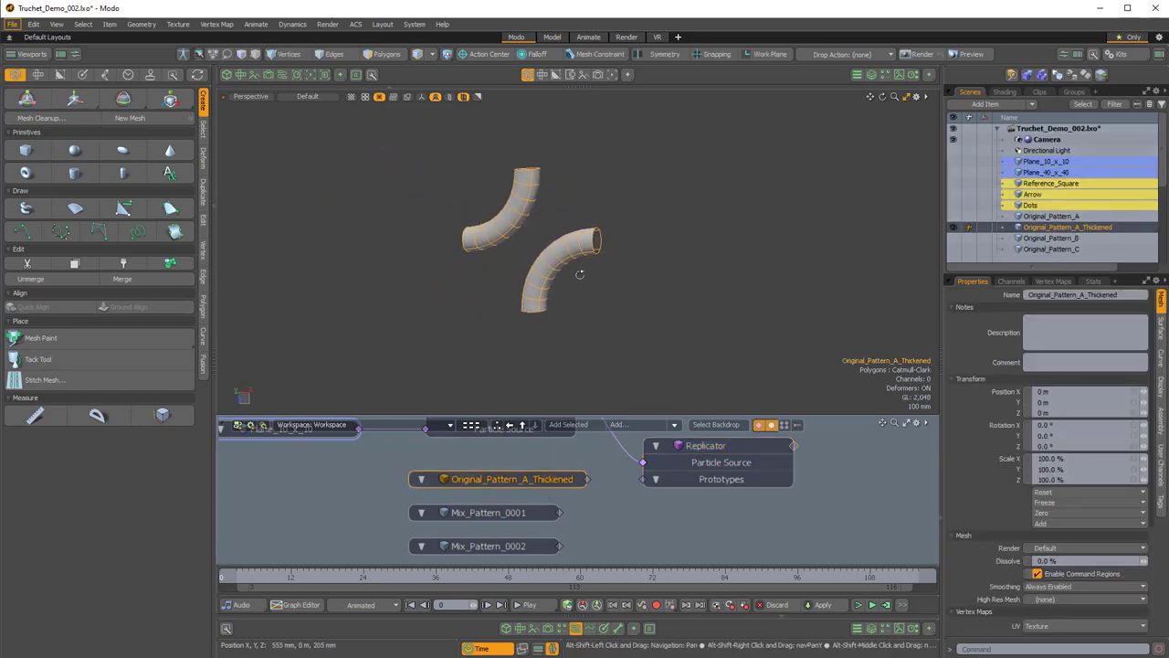
left_click_drag(626, 516, 599, 515, "ctrl+alt")
left_click_drag(599, 515, 583, 498, "alt")
left_click_drag(583, 498, 566, 507, "alt")
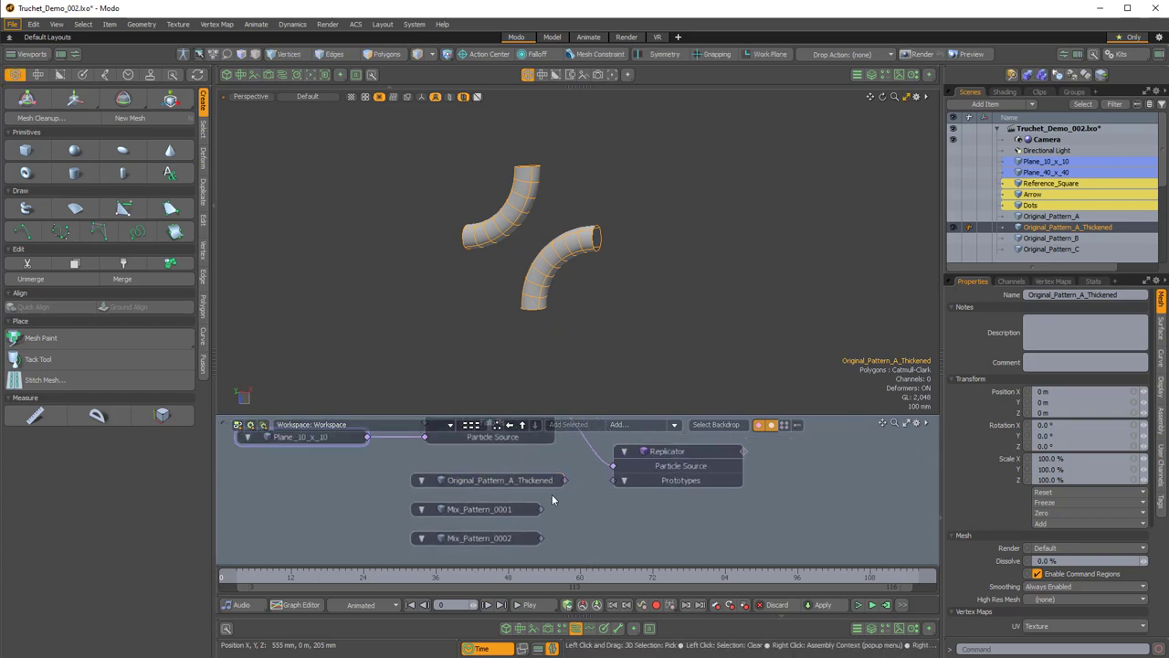
- Show Mix_Pattern_0001 in place of Original_Pattern_A_Thickened and connect it to the Replicator's Prototypes input
left_click(494, 509)
left_click(953, 229)
scroll(994, 225, "down", 3)
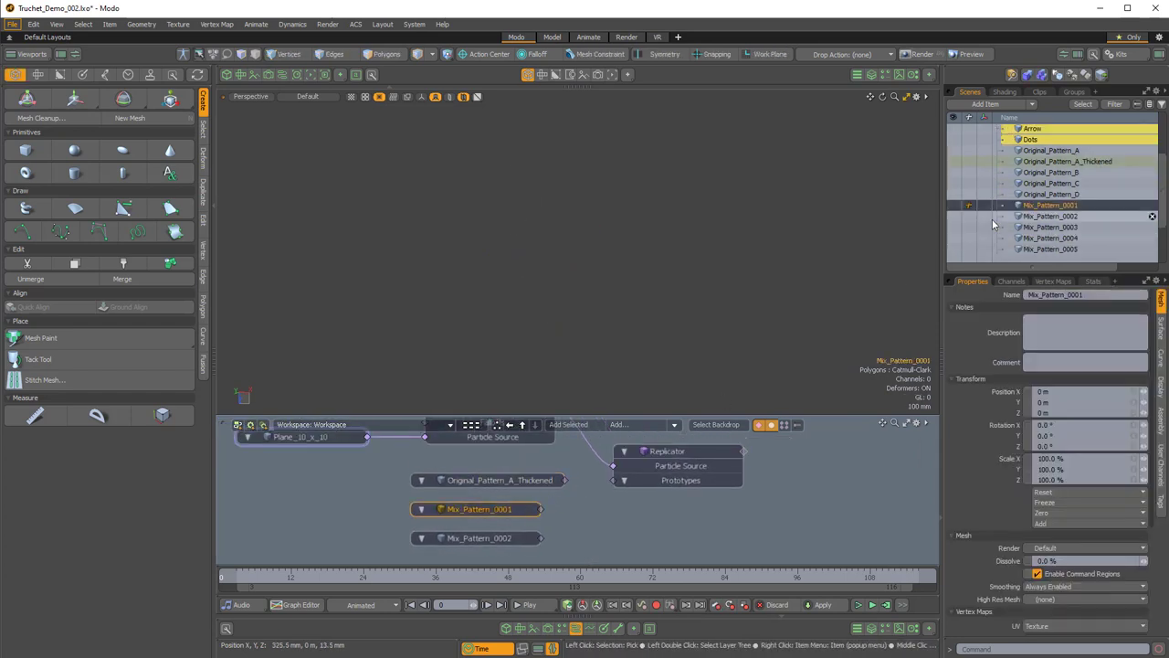
left_click(955, 206)
left_click_drag(856, 261, 585, 309, "alt")
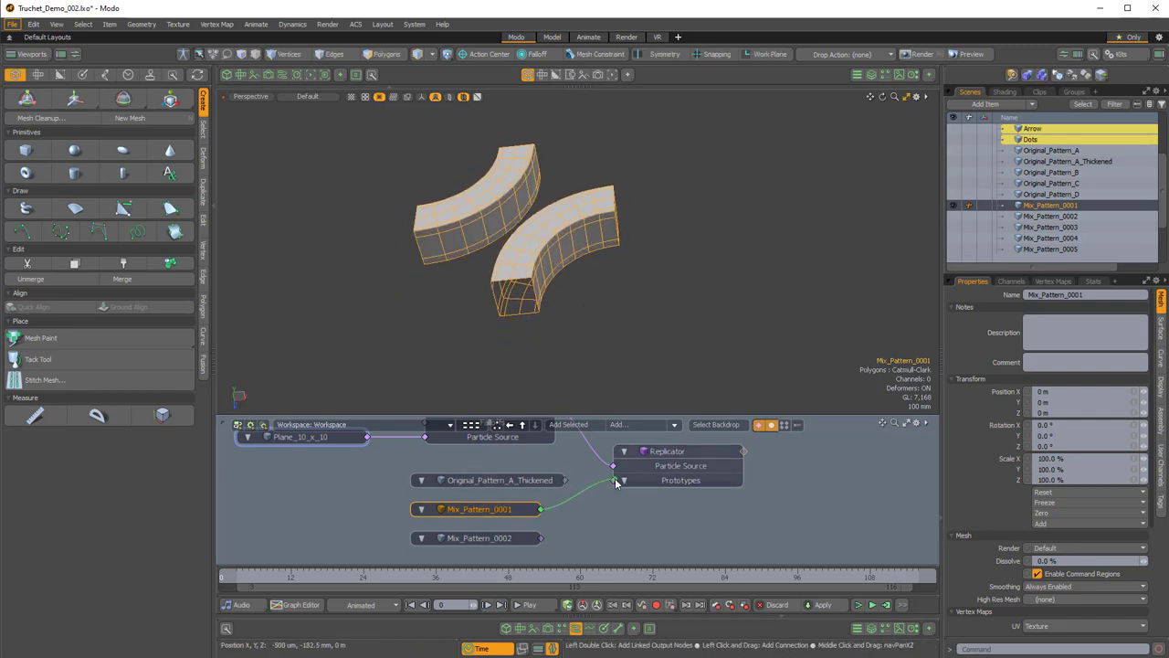
left_click_drag(619, 481, 614, 481)
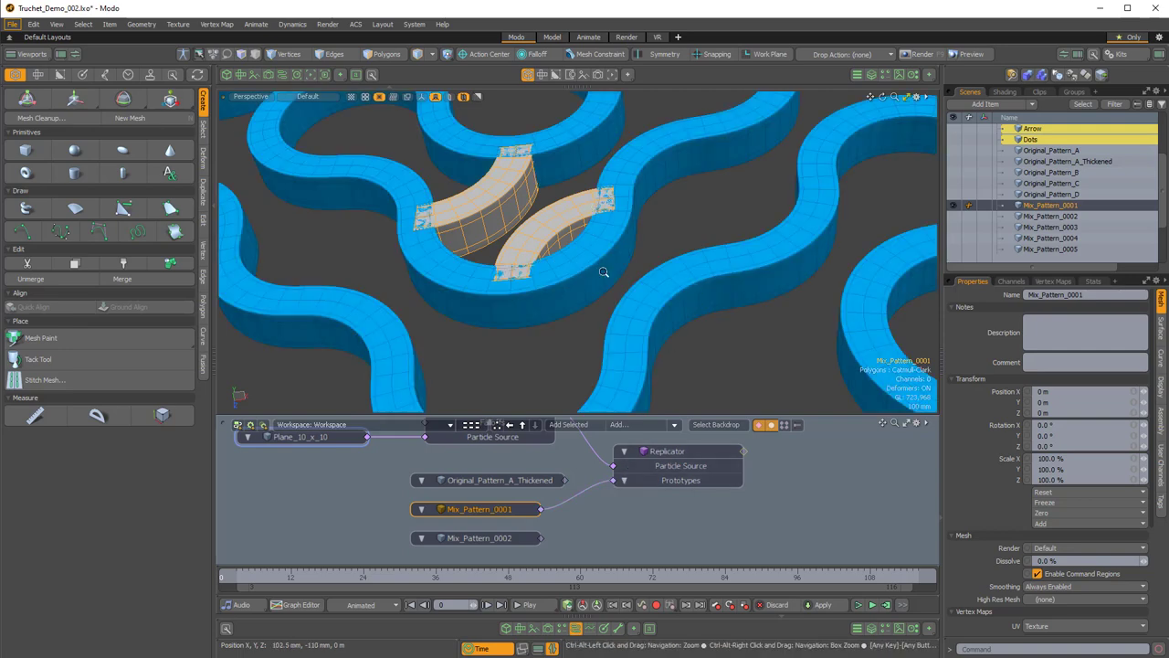
- Hide the Mix_Pattern_0001 source mesh and set the Replicator's Seed to 434
left_click_drag(604, 272, 516, 274, "ctrl+alt")
left_click(955, 206)
left_click_drag(698, 256, 664, 302, "alt")
left_click(679, 455)
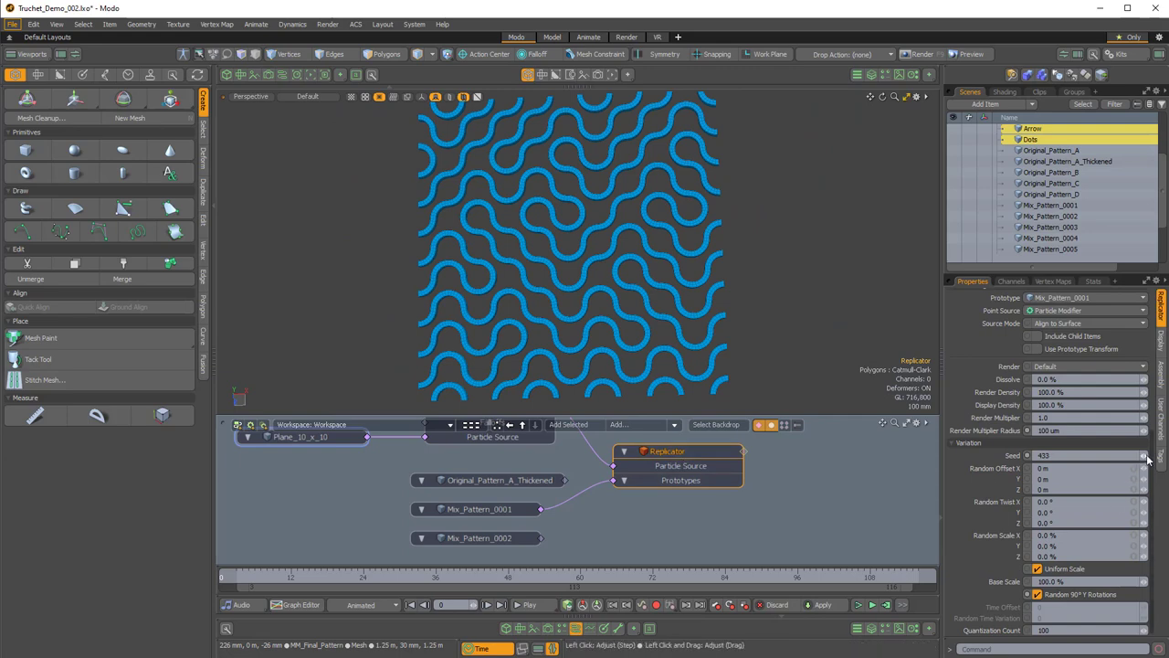
left_click(1143, 455)
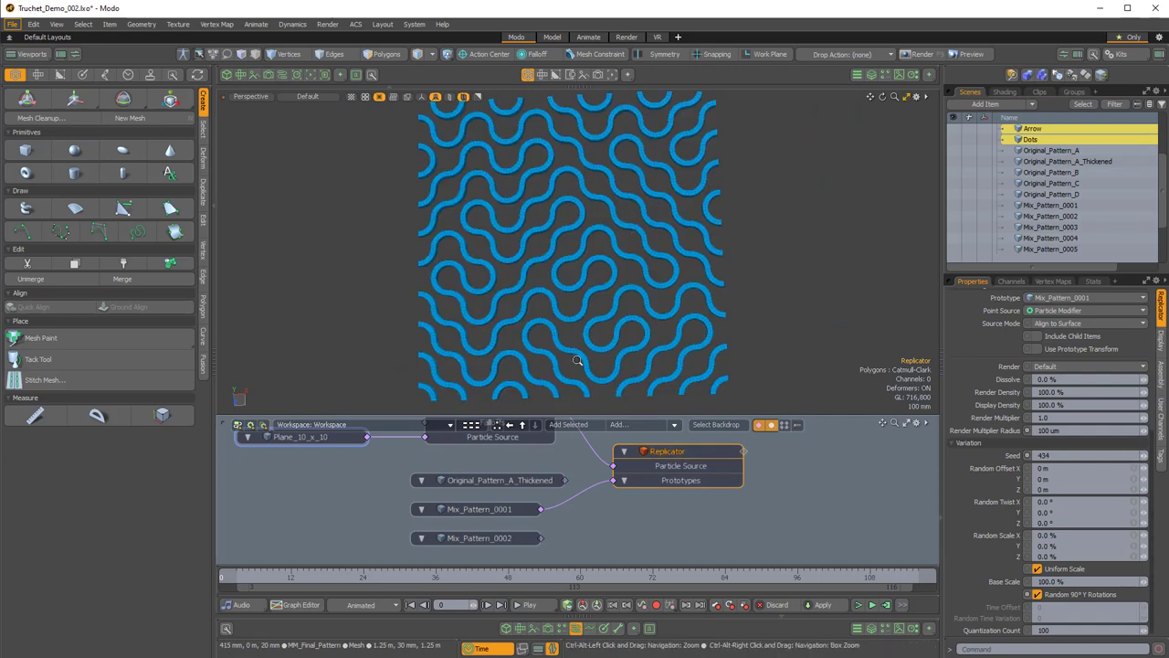
- Show Mix_Pattern_0002 and connect it to the Replicator's Prototypes input in place of Mix_Pattern_0001
left_click_drag(578, 360, 579, 515, "ctrl+alt")
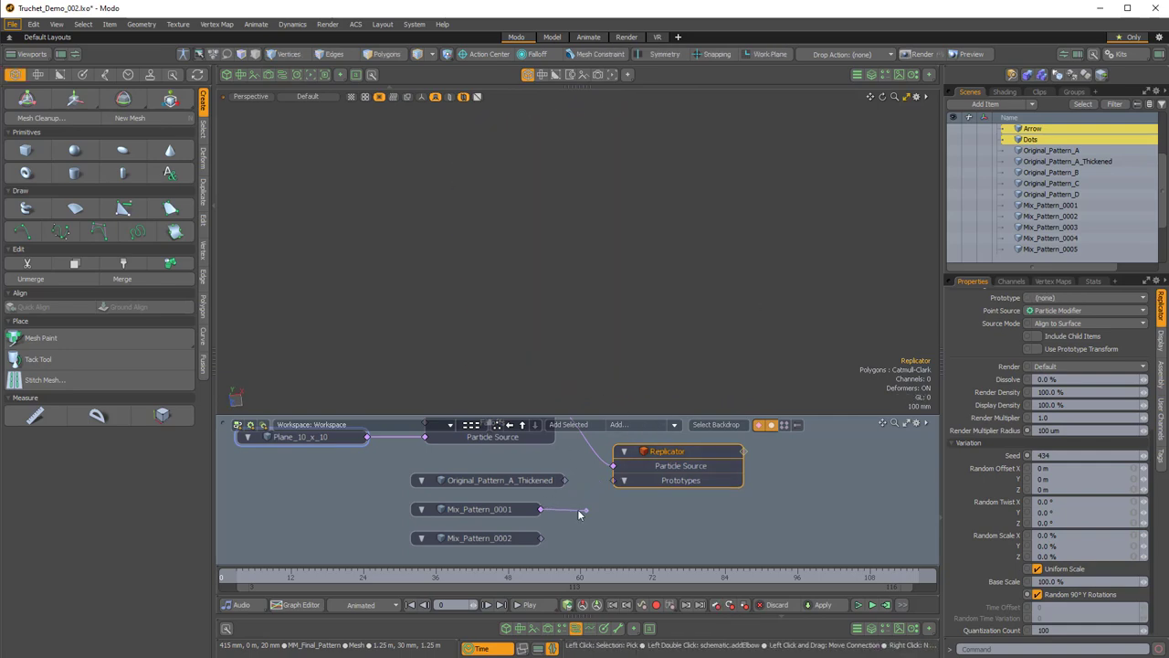
left_click(525, 537)
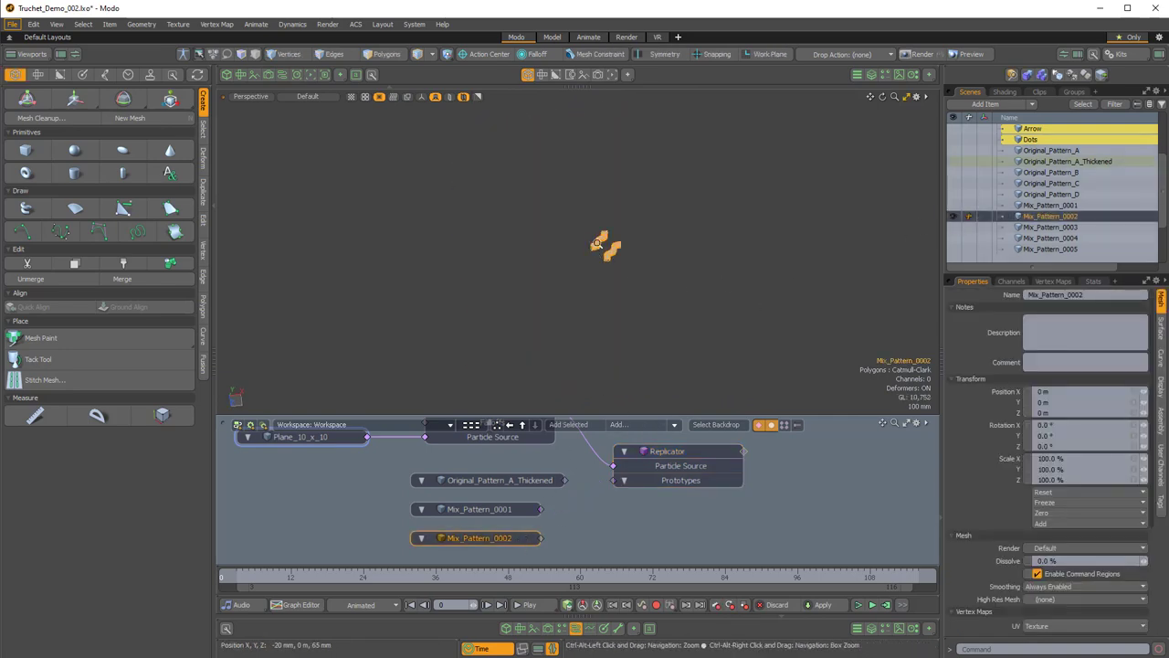
left_click_drag(596, 242, 598, 318, "ctrl+alt")
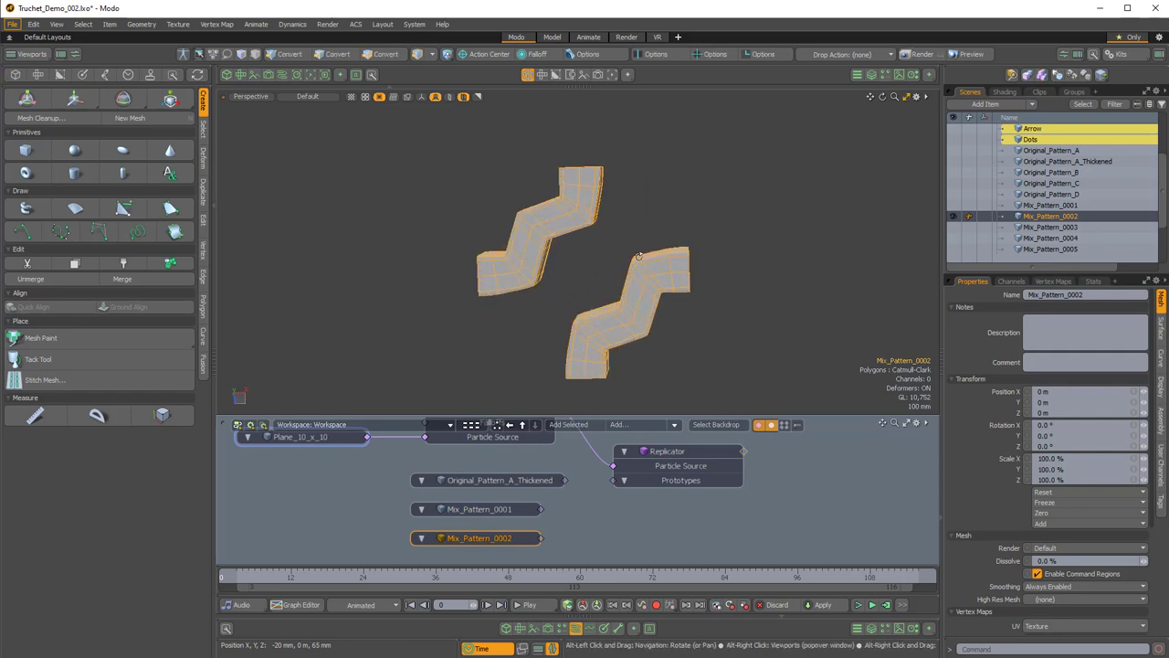
left_click_drag(598, 274, 604, 245, "alt")
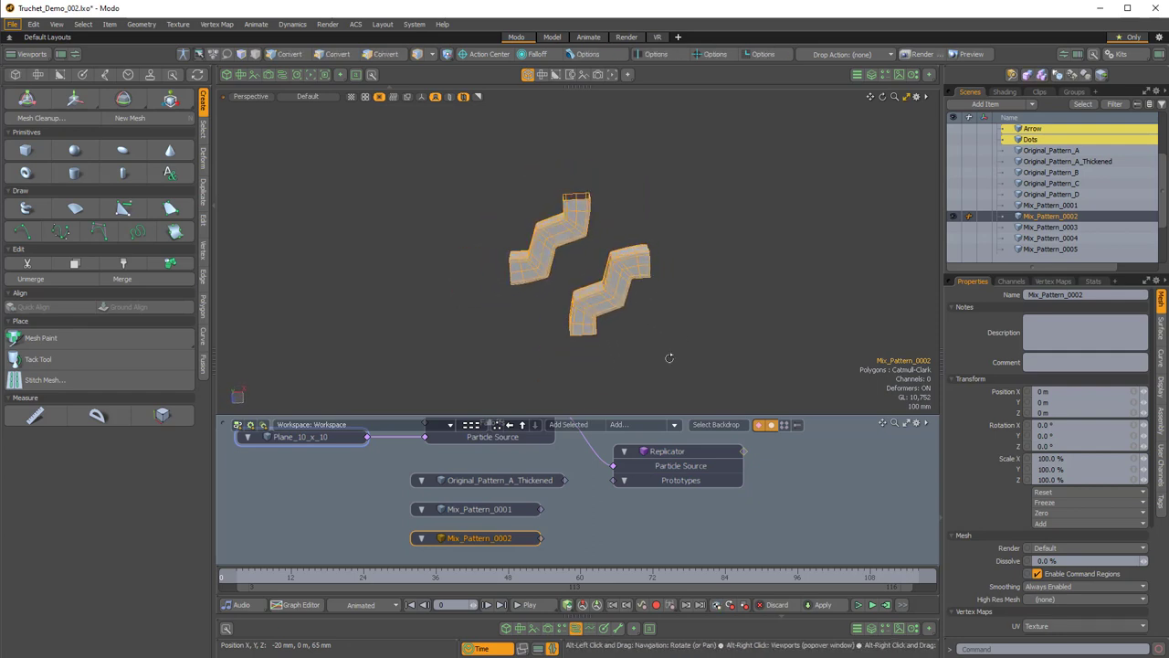
left_click_drag(685, 236, 581, 367, "alt")
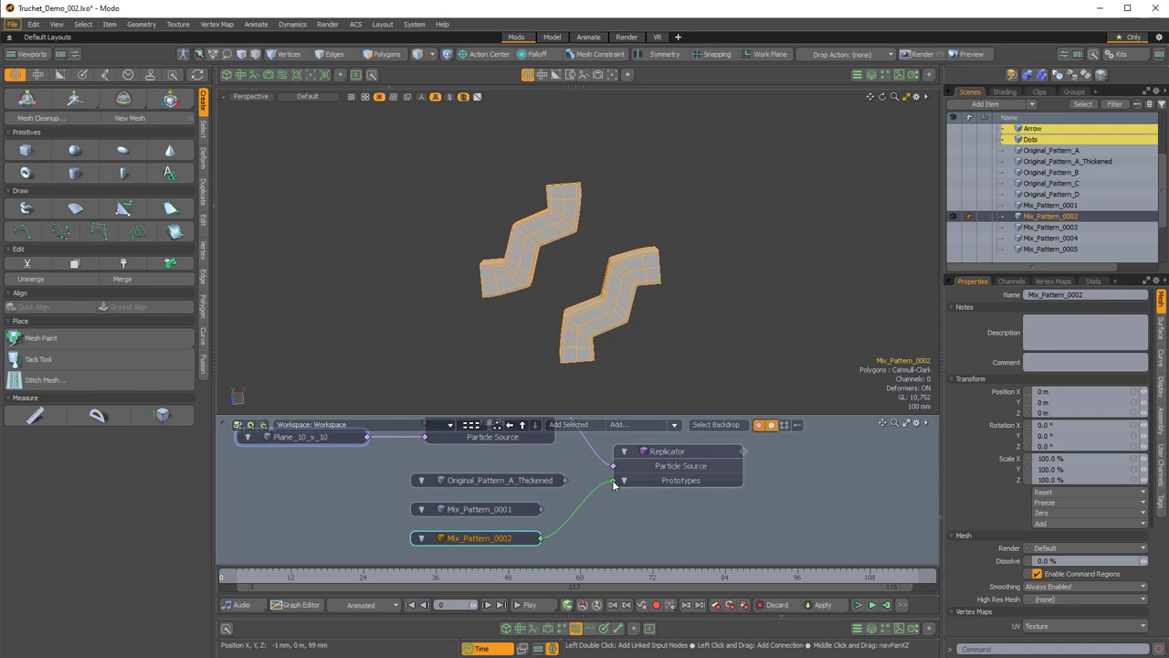
scroll(681, 313, "down", 5)
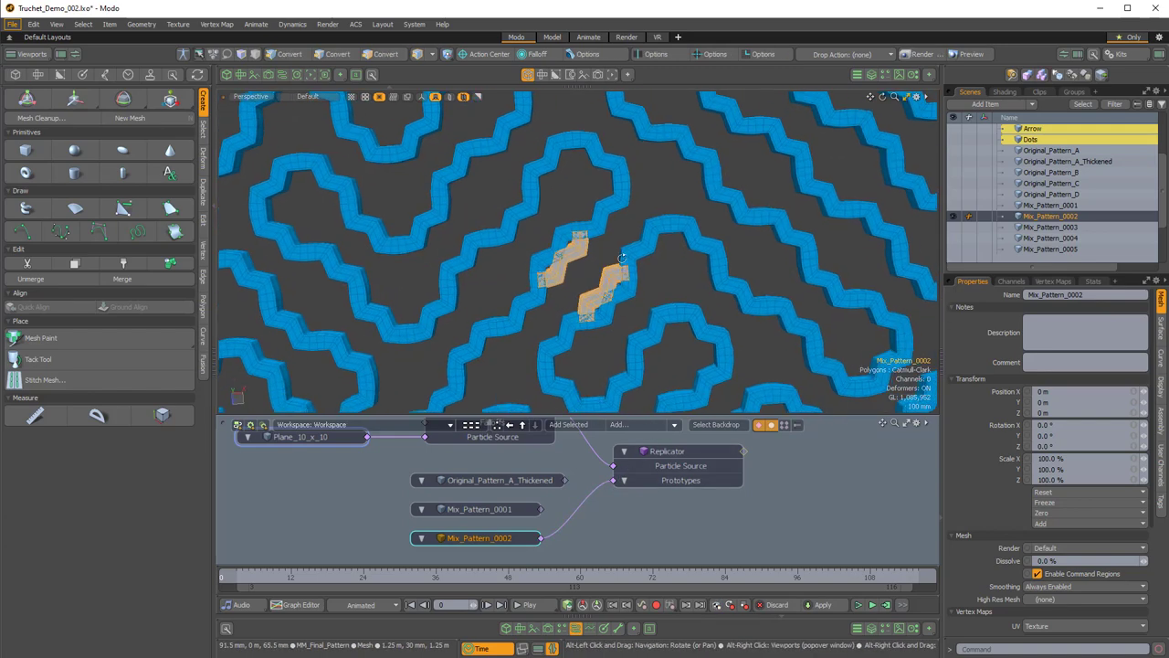
- Hide the Mix_Pattern_0002 source mesh to leave only the replicated zigzag pattern in view
left_click(955, 218)
left_click(955, 218)
scroll(752, 266, "down", 8)
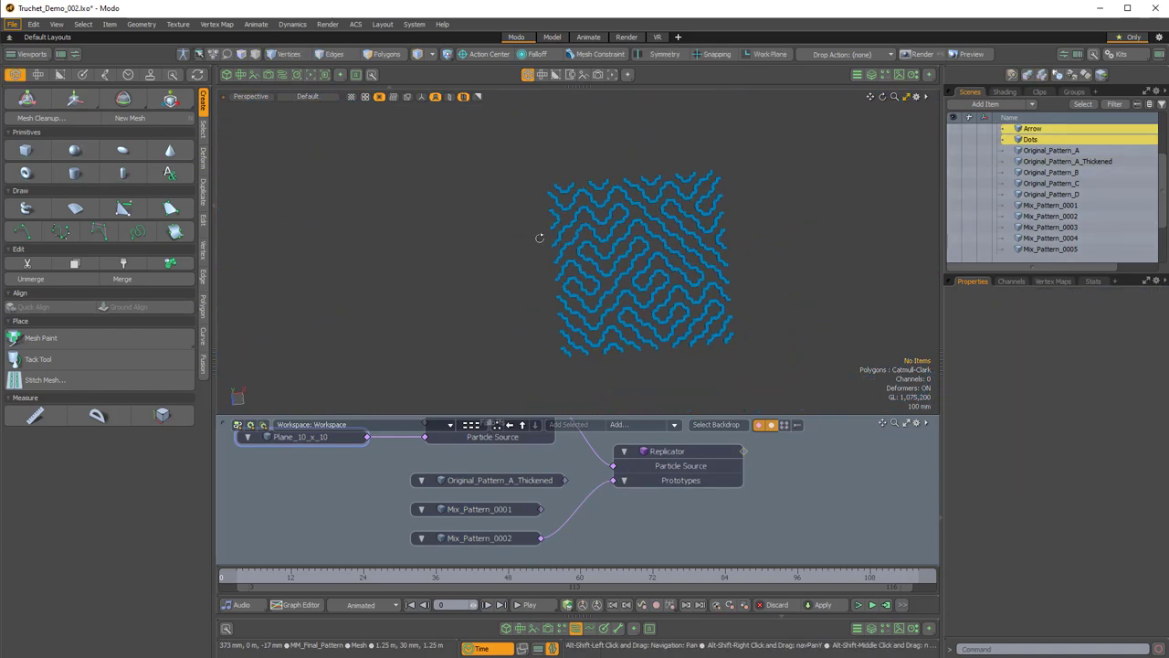
left_click_drag(540, 238, 677, 294, "alt")
scroll(677, 294, "up", 3)
scroll(677, 294, "up", 3)
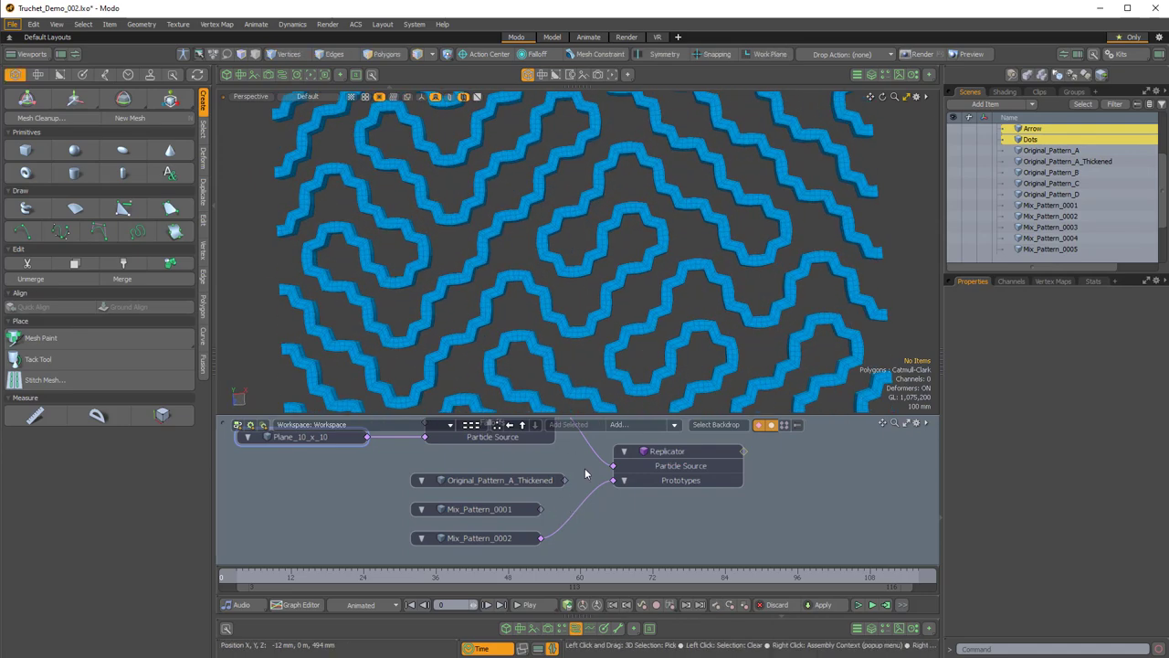
- Disconnect Mix_Pattern_0002 from the Replicator, then select and show Mix_Pattern_0001 and Mix_Pattern_0002 together
left_click(522, 509)
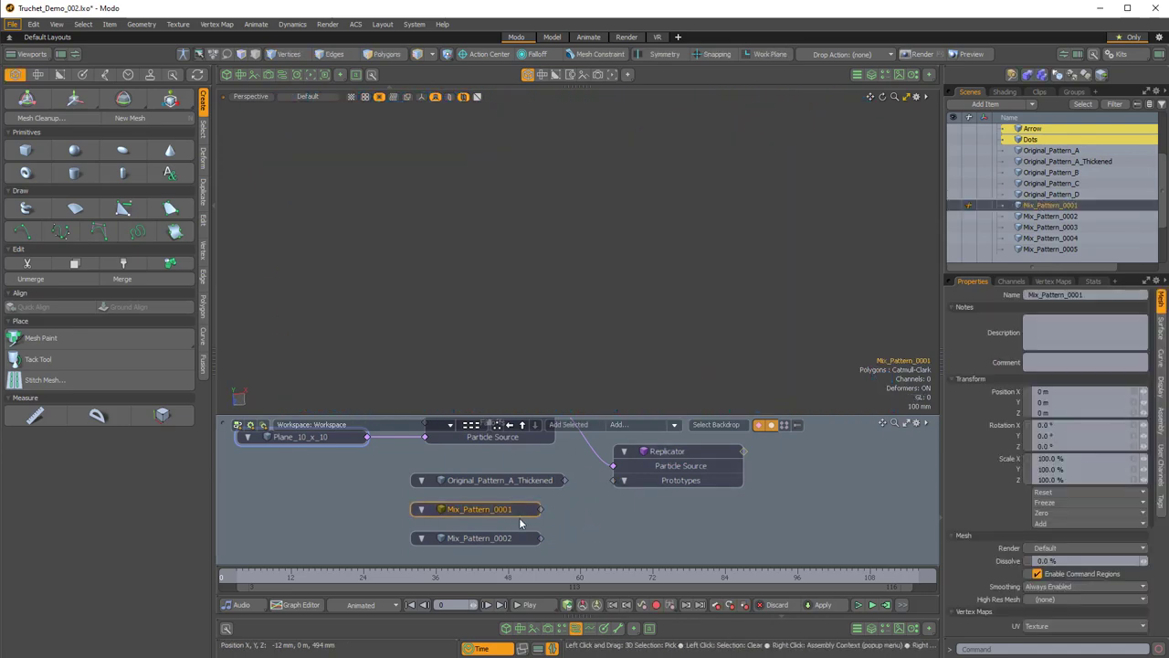
left_click(580, 525)
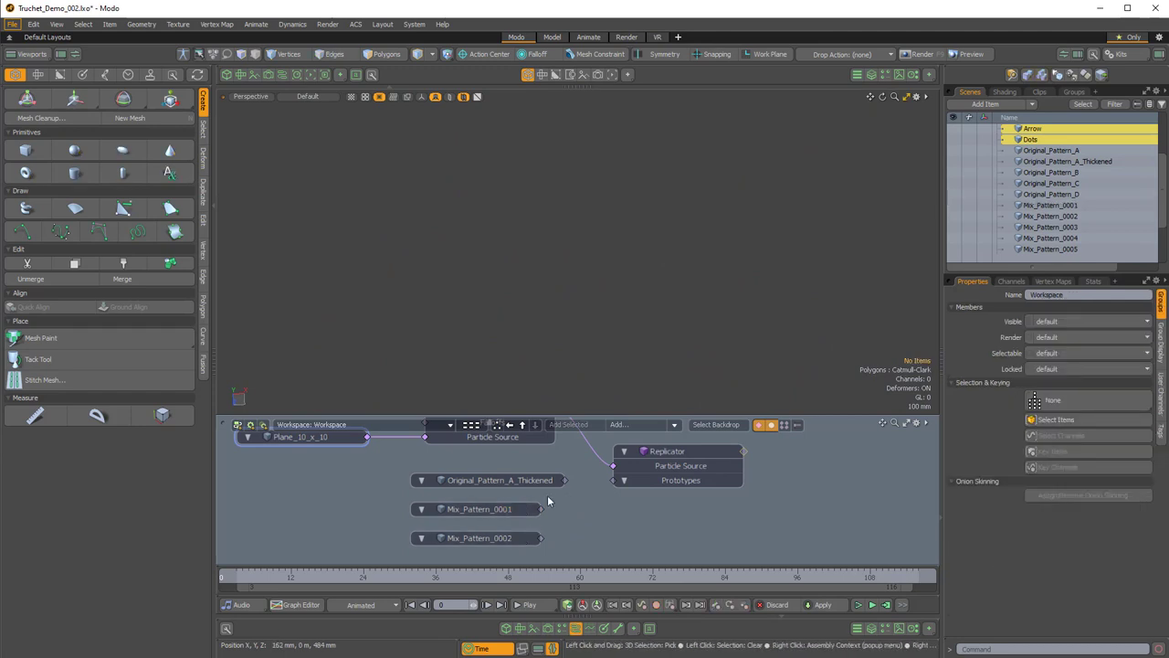
left_click_drag(549, 500, 522, 540)
left_click(955, 208)
scroll(658, 209, "up", 4)
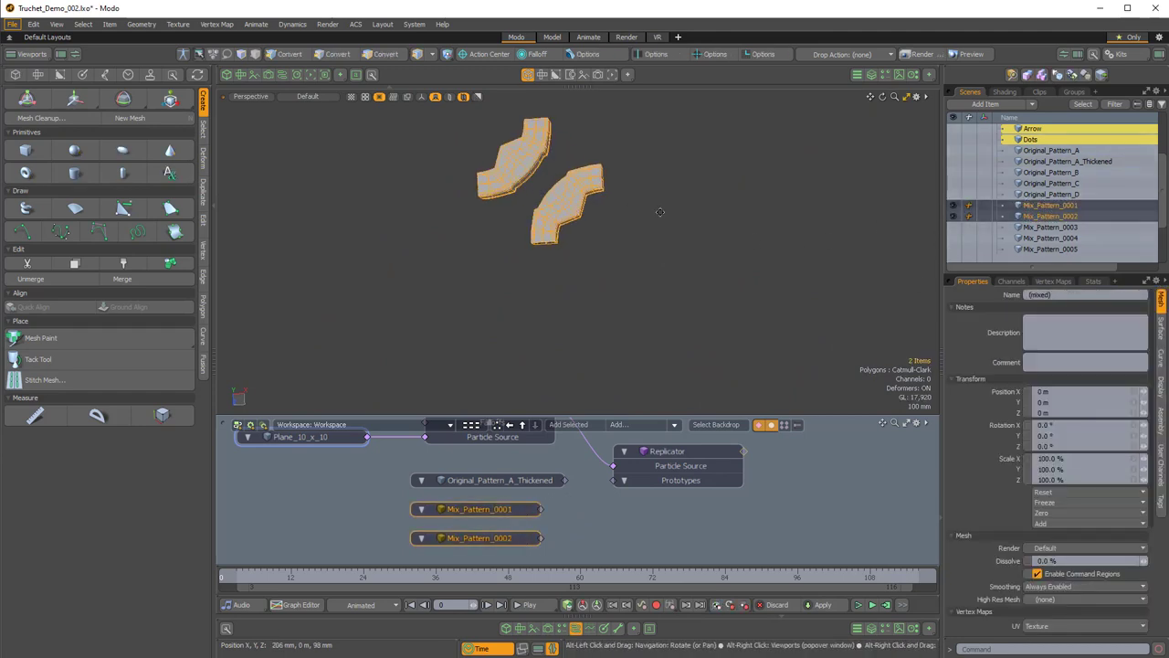
mouse_move(658, 203)
left_mouse_down("alt+shift")
mouse_move(679, 266)
mouse_move(650, 223)
left_mouse_up("alt+shift")
scroll(679, 266, "up", 5)
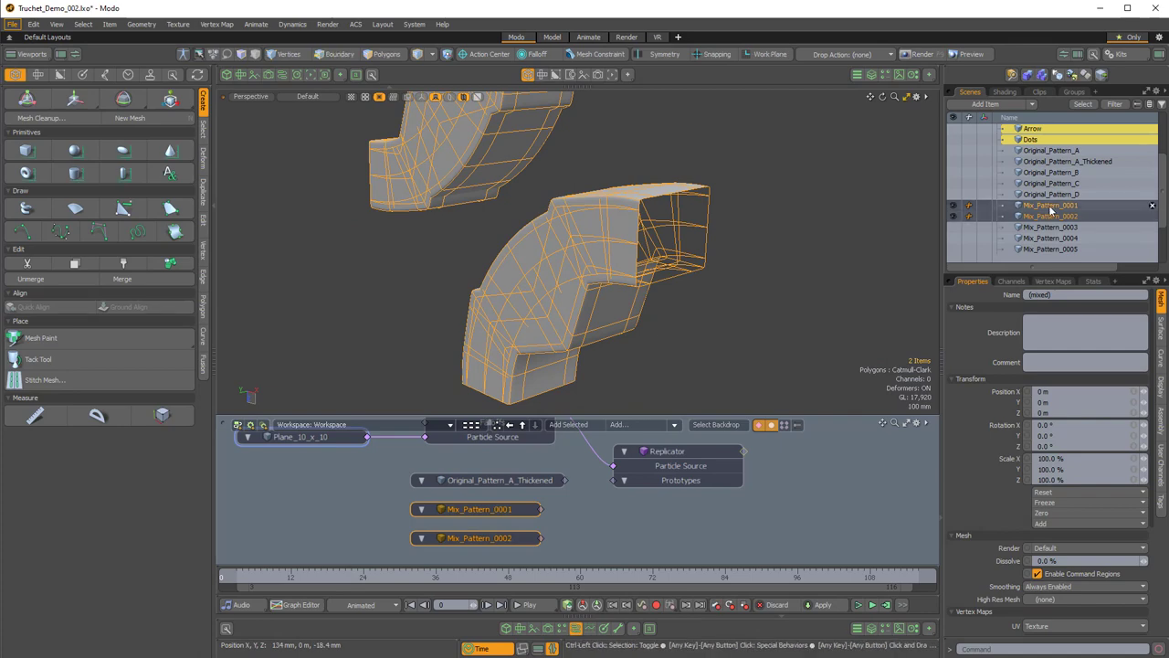
- Parent Mix_Pattern_0002 under Mix_Pattern_0001 in the item hierarchy and clear the selection
left_click(957, 209)
left_click(959, 210)
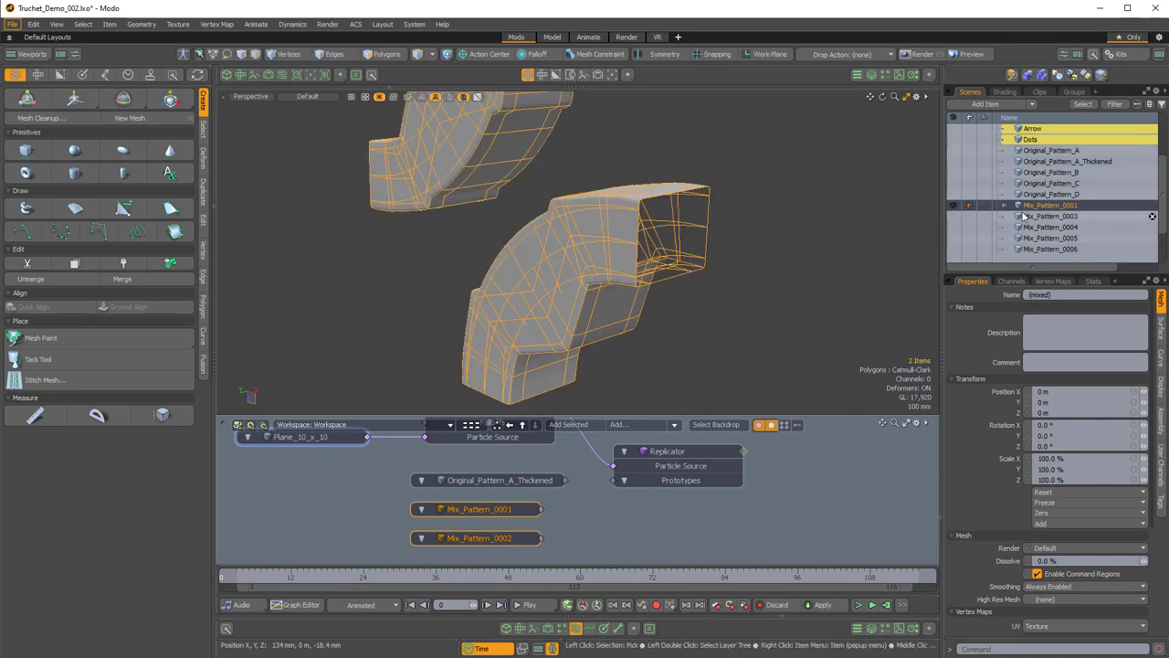
left_click(569, 514)
left_click(523, 508)
left_click_drag(658, 294, 596, 320, "alt")
left_click(579, 530)
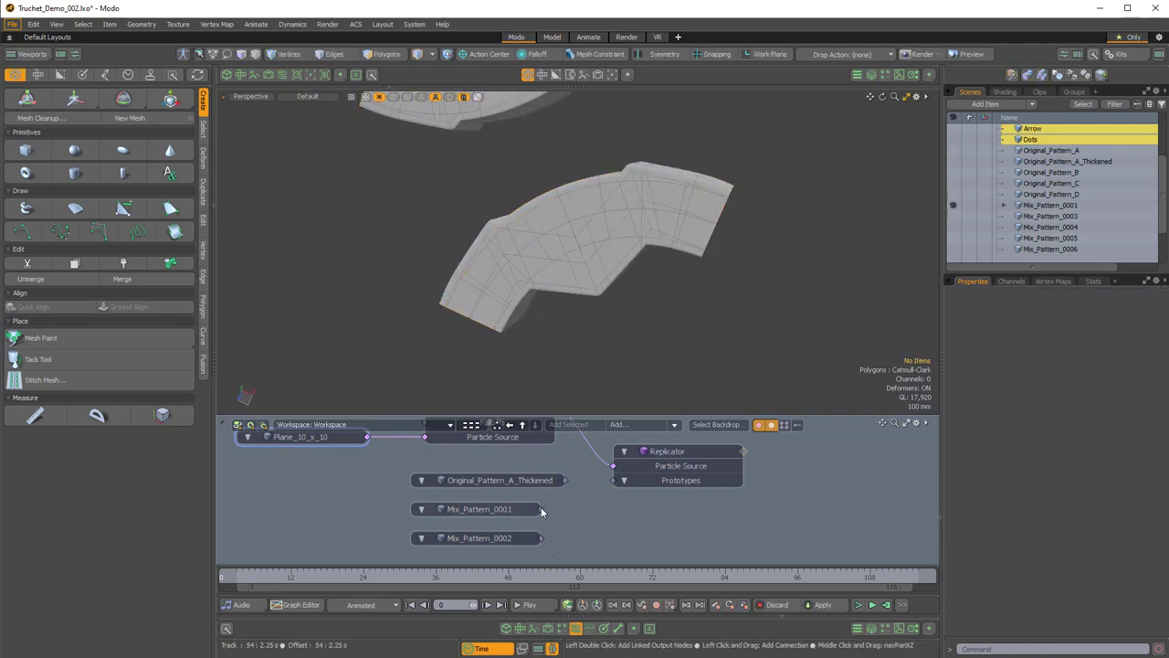
- Hide Mix_Pattern_0001, move Mix_Pattern_0002 out from under it in the item hierarchy, and hide that mesh too
left_click(953, 204)
left_click(1004, 205)
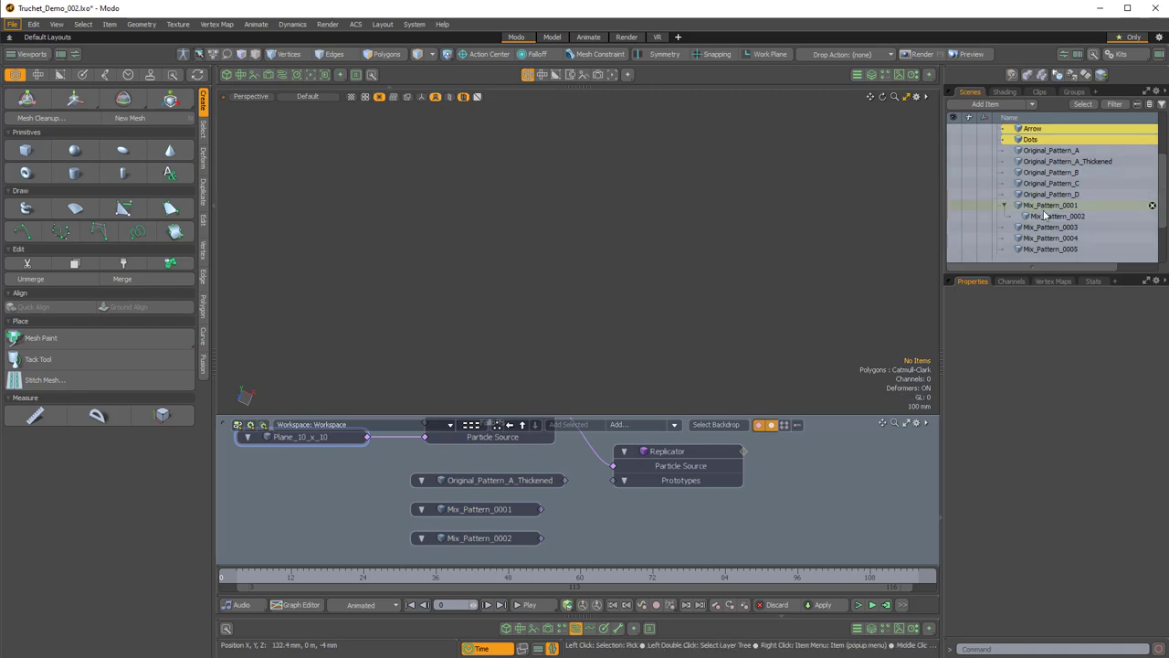
left_click(1044, 216)
left_click_drag(1032, 227, 1030, 228)
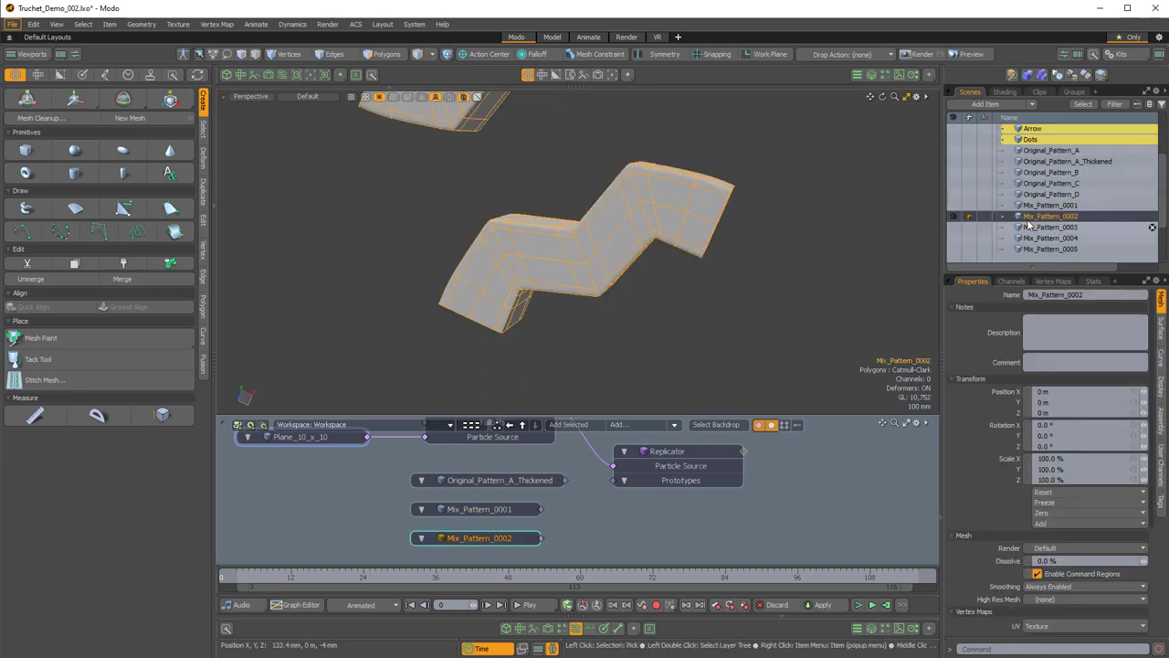
left_click(952, 219)
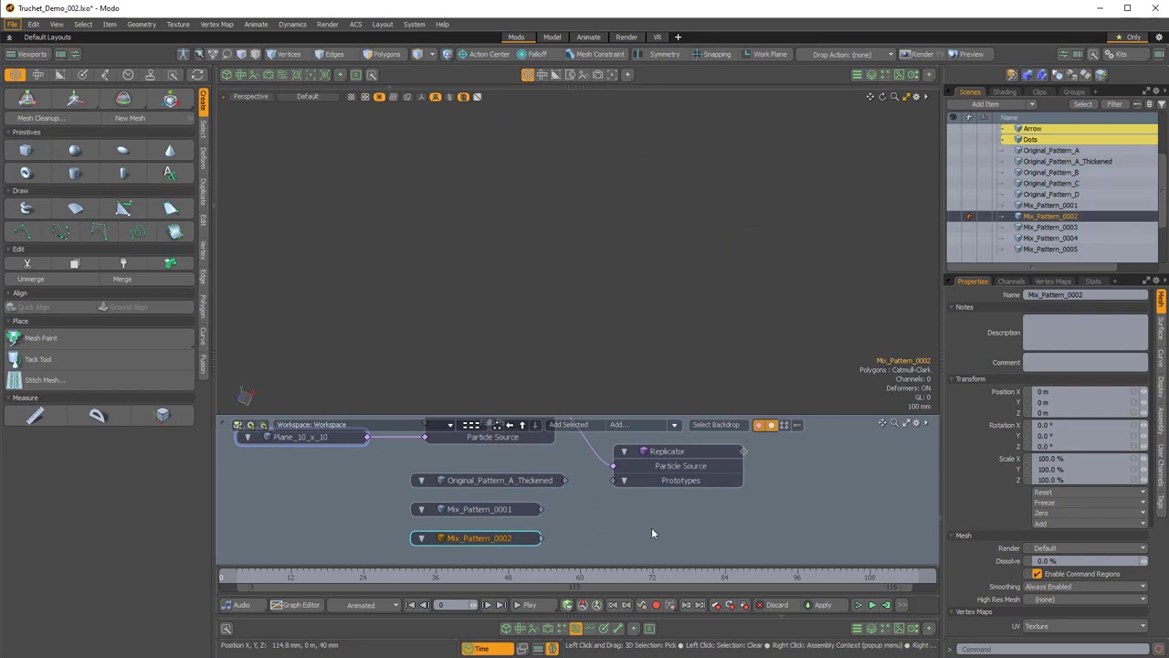
- Connect both Mix_Pattern_0001 and Mix_Pattern_0002 to the Replicator's Prototypes input as separate prototypes
left_click(557, 514)
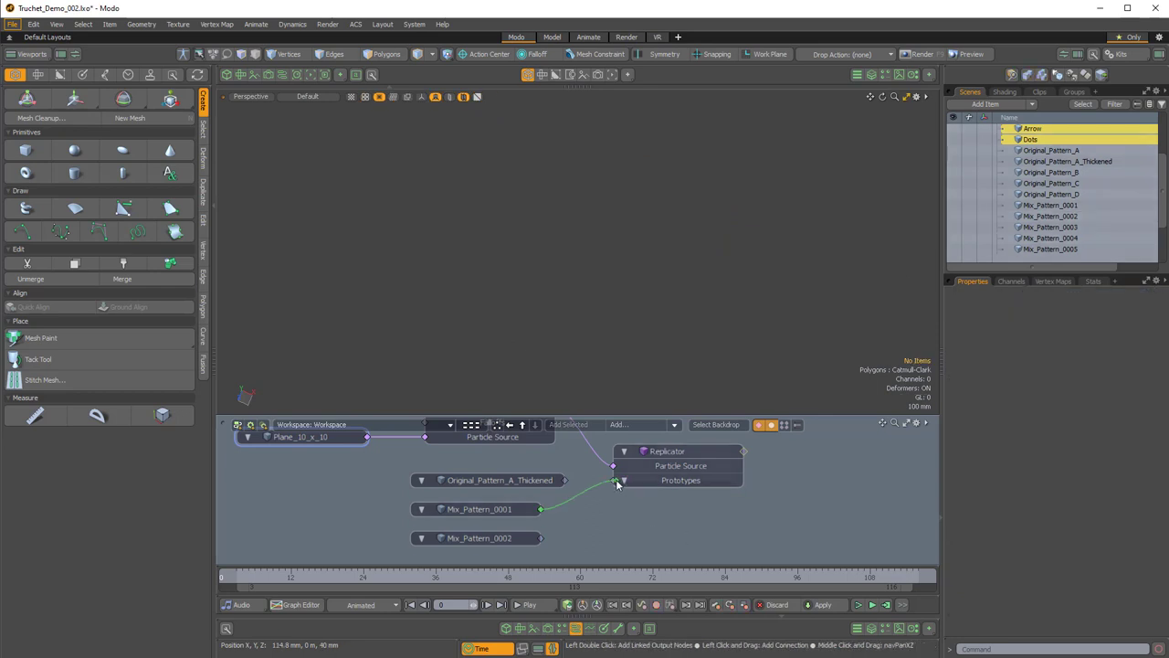
left_click_drag(614, 486, 612, 492)
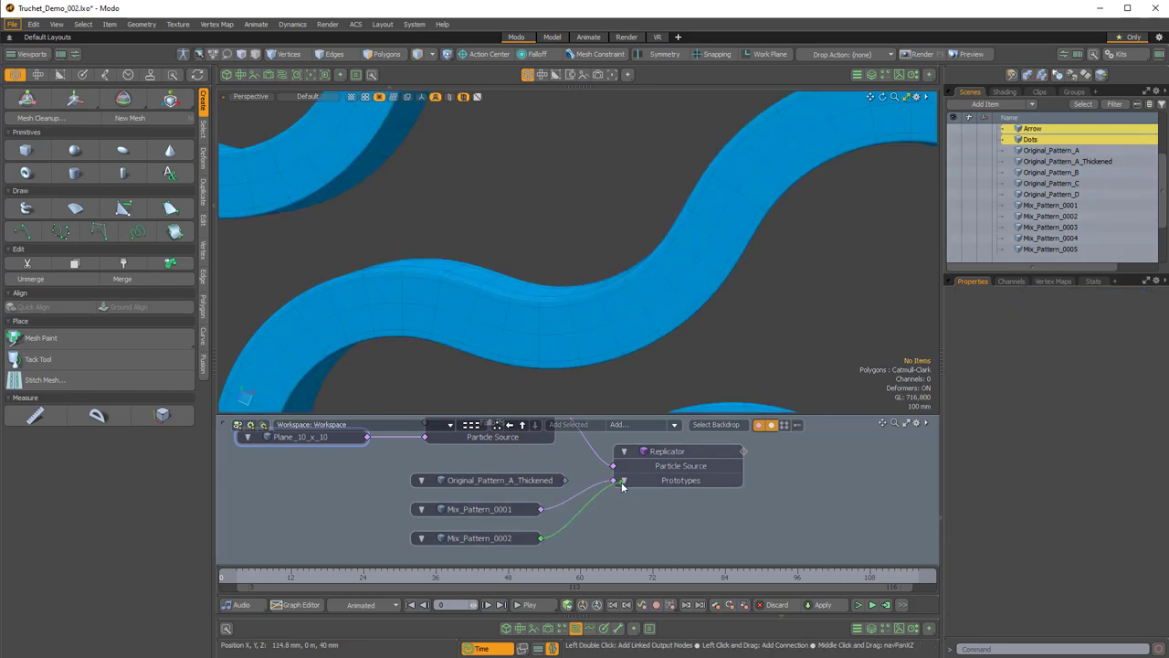
left_click_drag(639, 487, 639, 486)
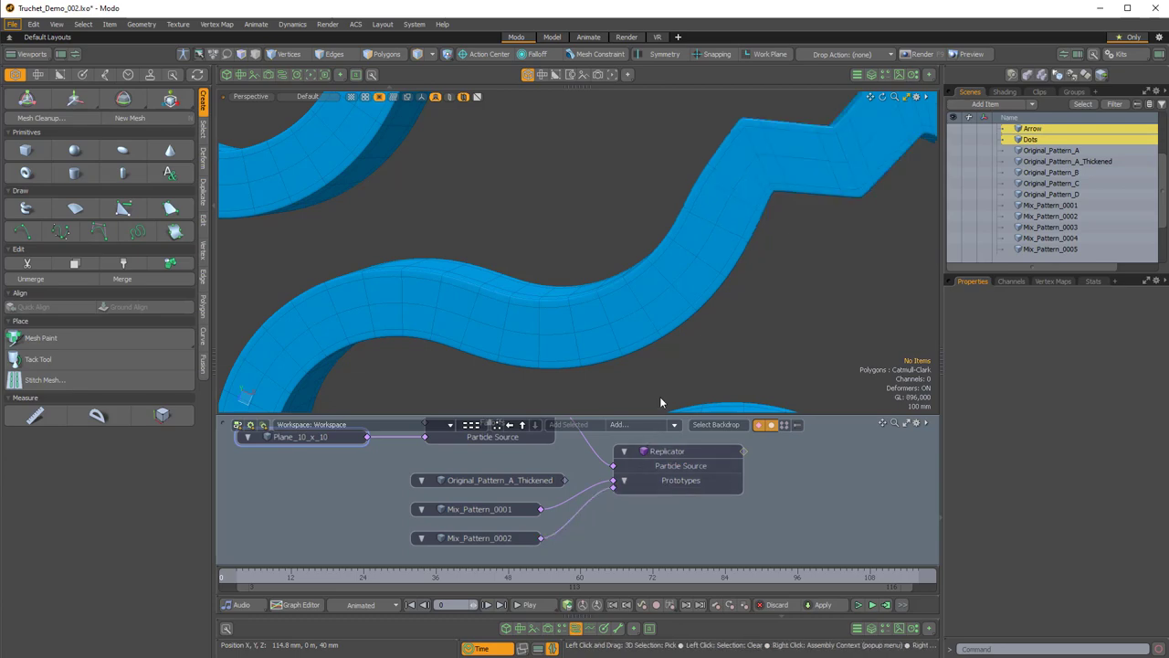
scroll(507, 253, "down", 10)
left_click_drag(508, 253, 625, 286, "alt")
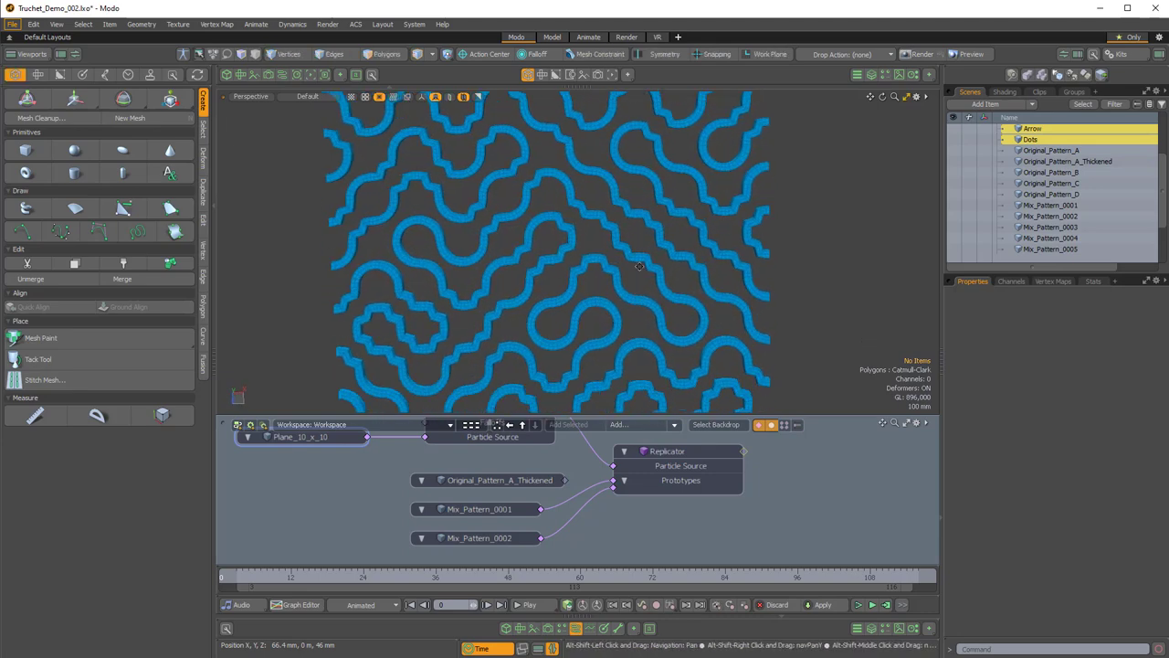
scroll(631, 294, "down", 3)
- Set the Replicator's Seed to 437 to vary the mixed curve and zigzag pattern
left_click_drag(435, 454, 455, 495, "alt")
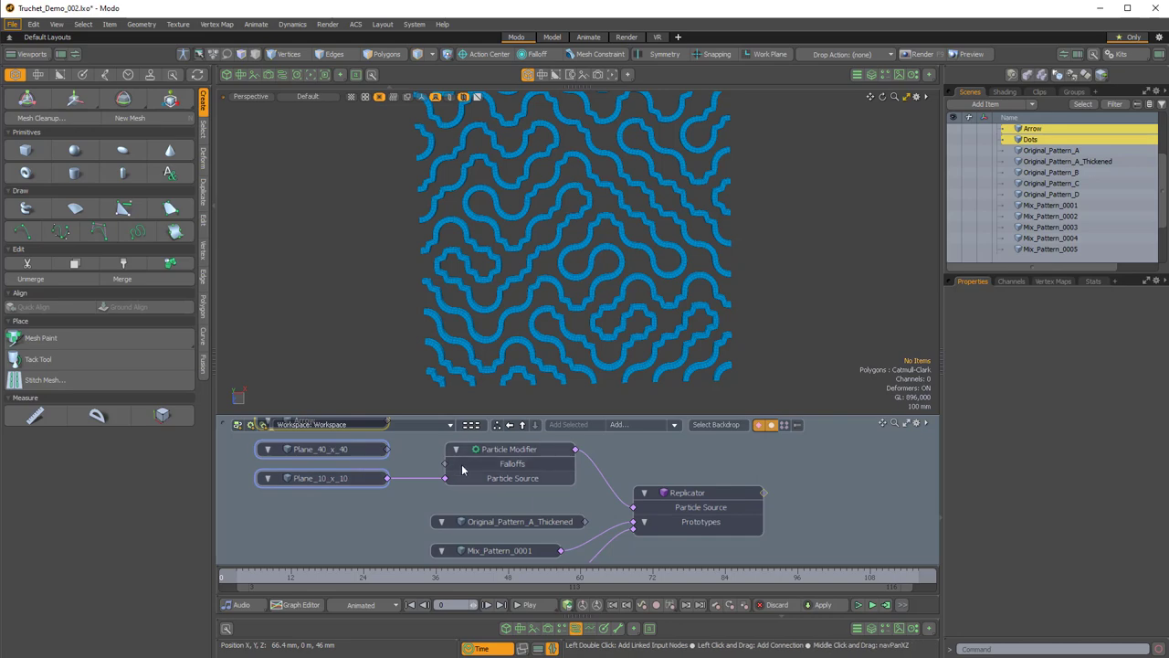
left_click(692, 492)
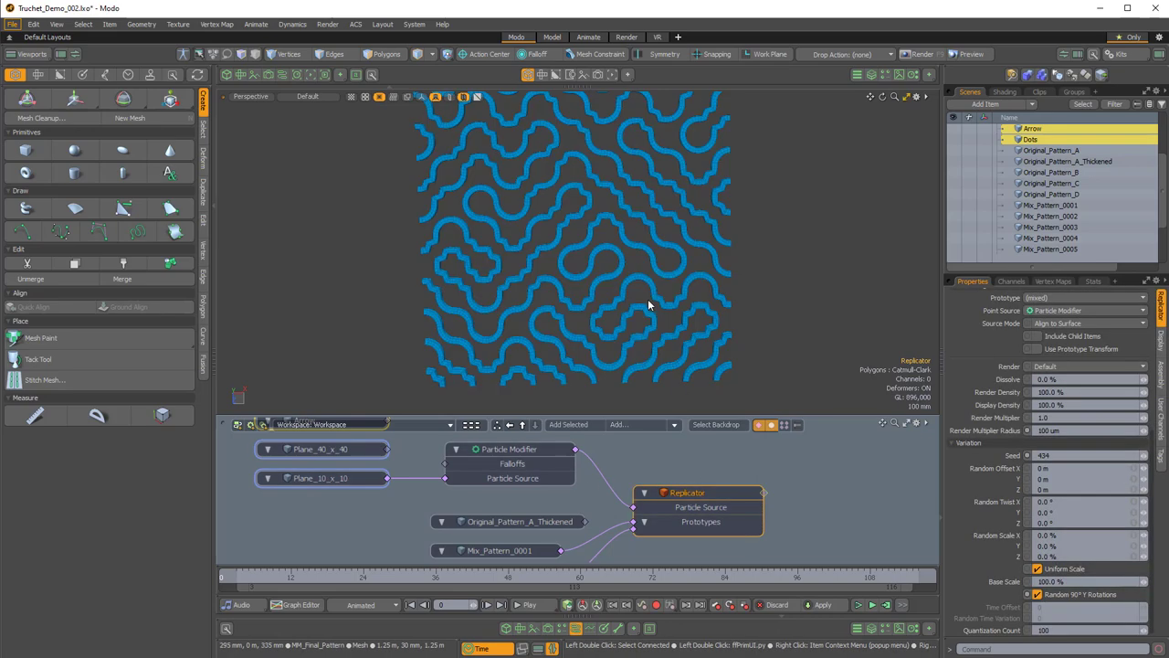
scroll(648, 299, "up", 2)
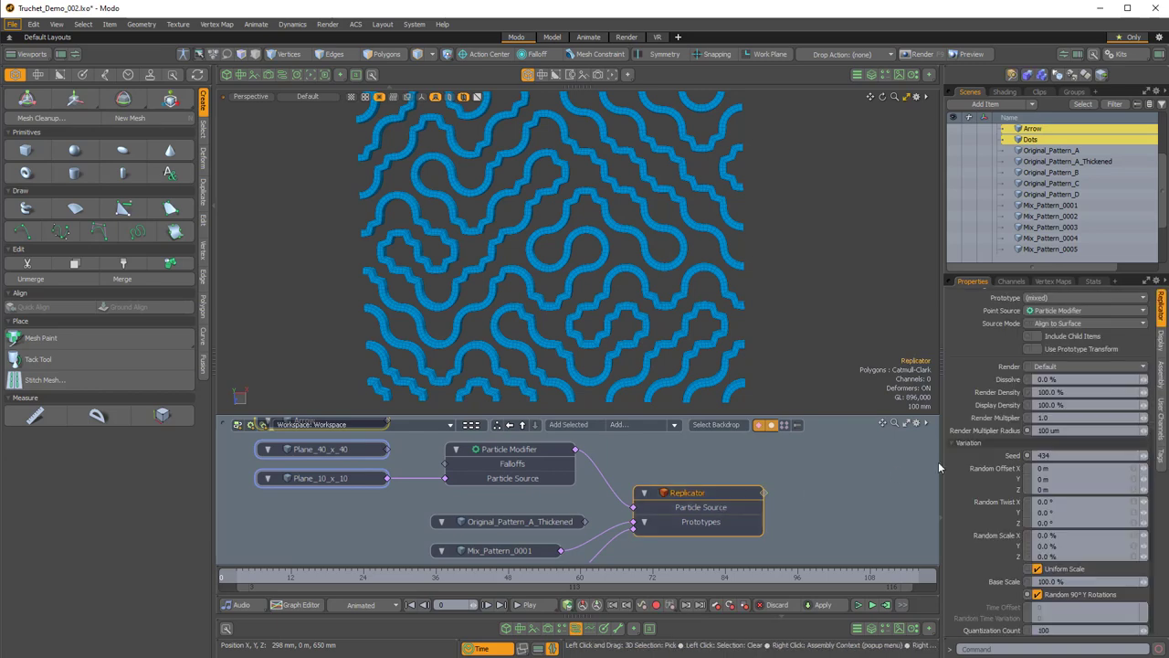
left_click(1150, 460)
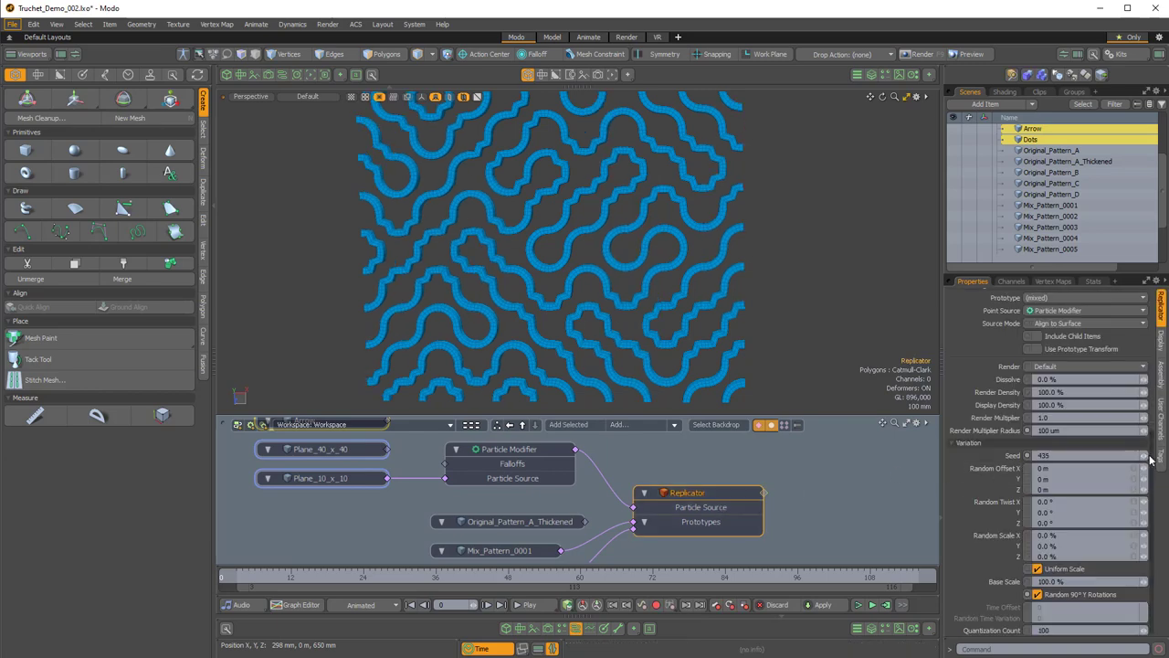
left_click(1150, 455)
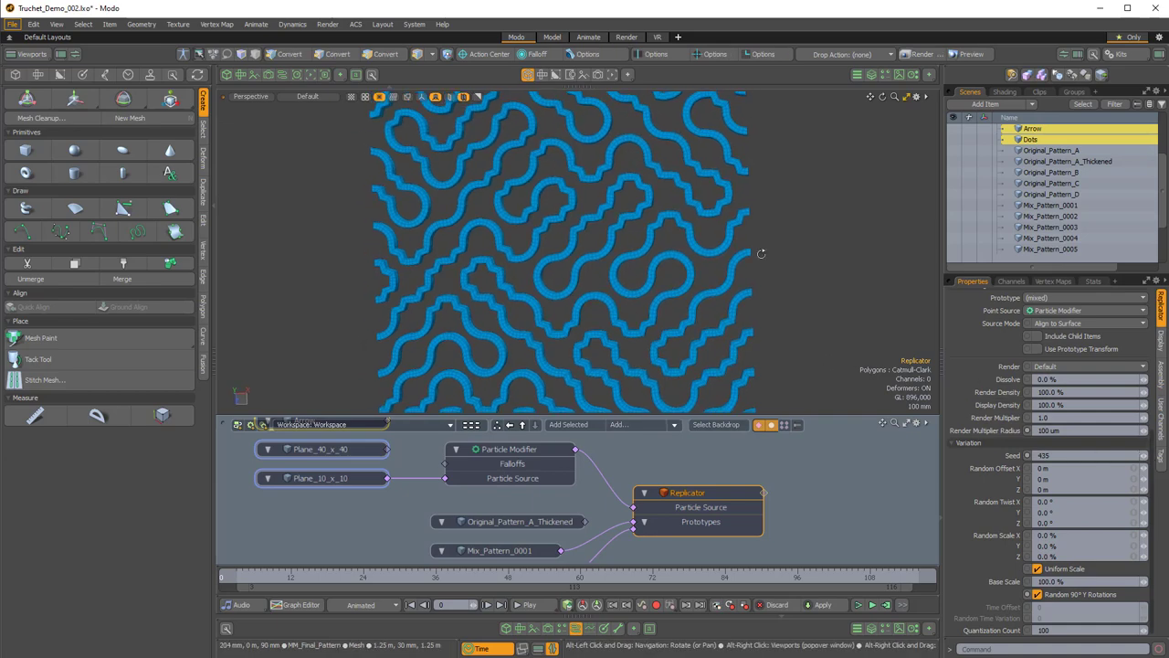
left_click(1148, 459)
left_click(1148, 459)
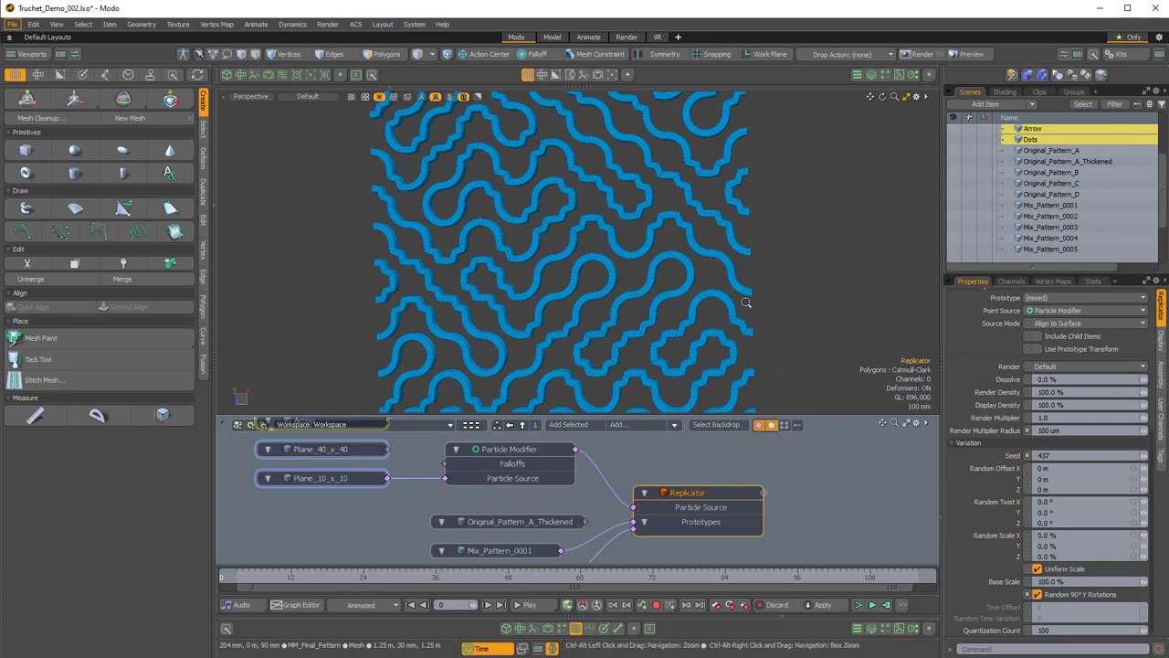
left_click_drag(747, 302, 585, 316, "ctrl+alt")
left_click_drag(585, 316, 603, 302, "ctrl+alt")
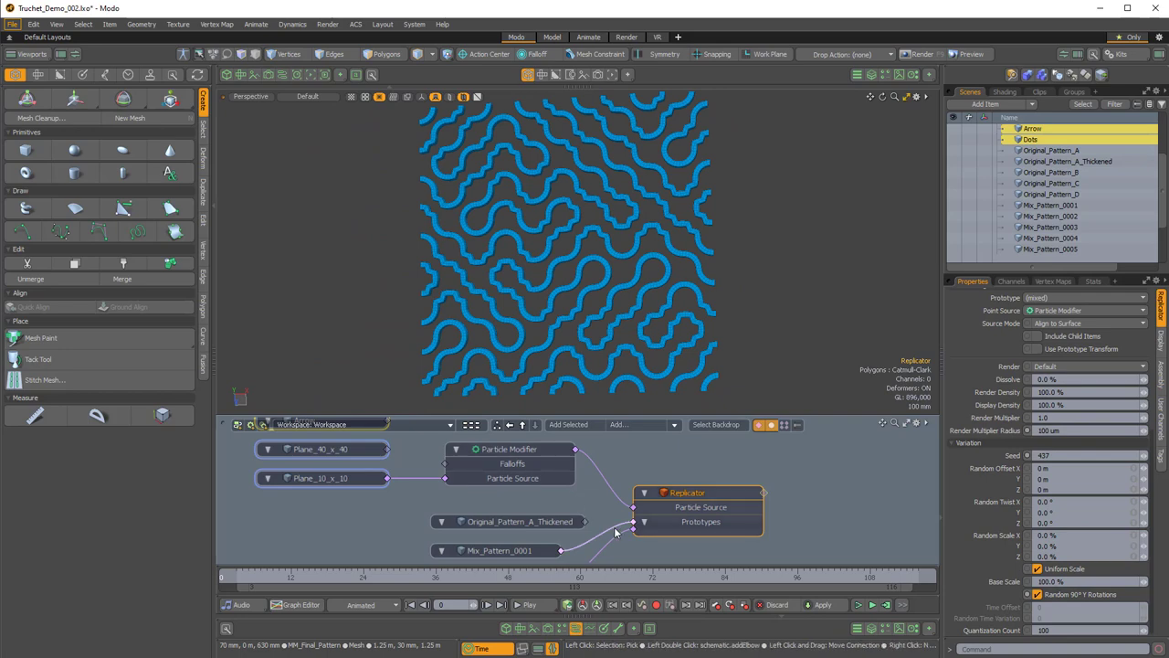
- Disconnect both mix patterns from the Replicator and show Original_Pattern_A_Thickened together with Reference_Square
left_click_drag(616, 533, 597, 525)
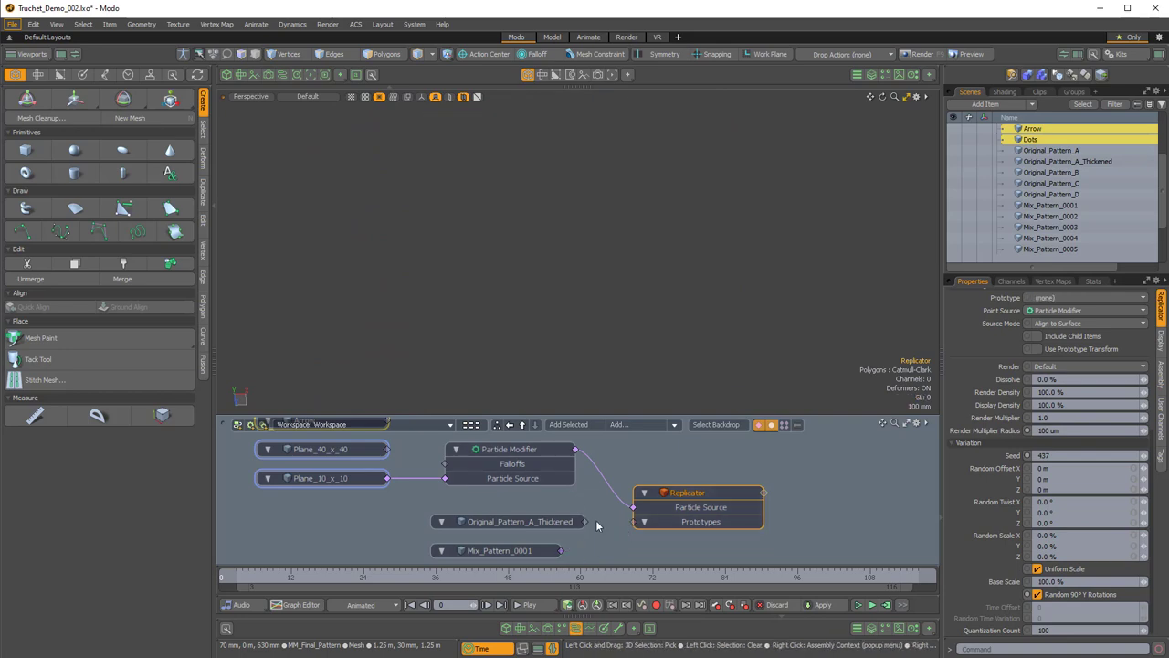
left_click(551, 524)
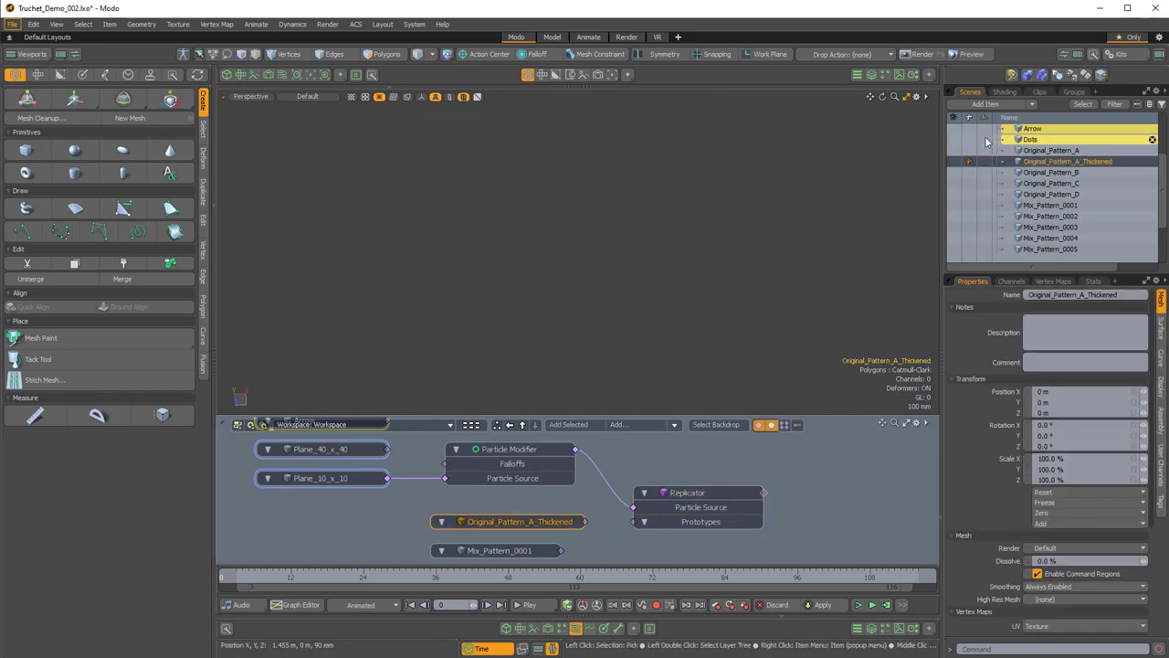
left_click(953, 162)
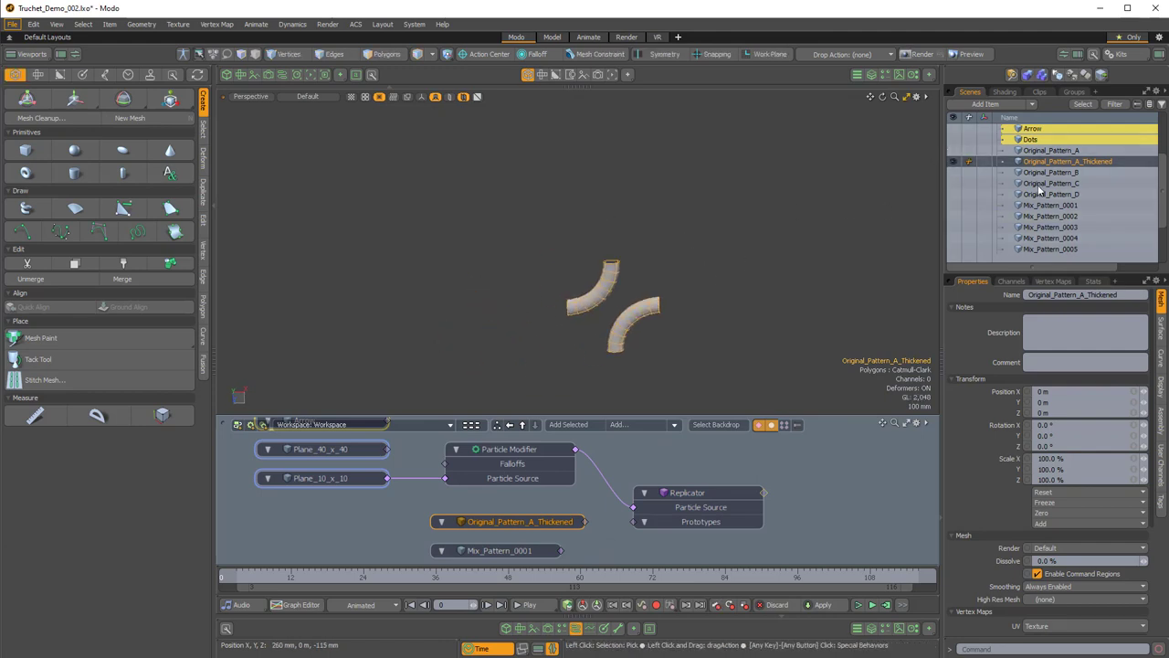
scroll(976, 201, "up", 2)
left_click(953, 183)
scroll(624, 283, "up", 5)
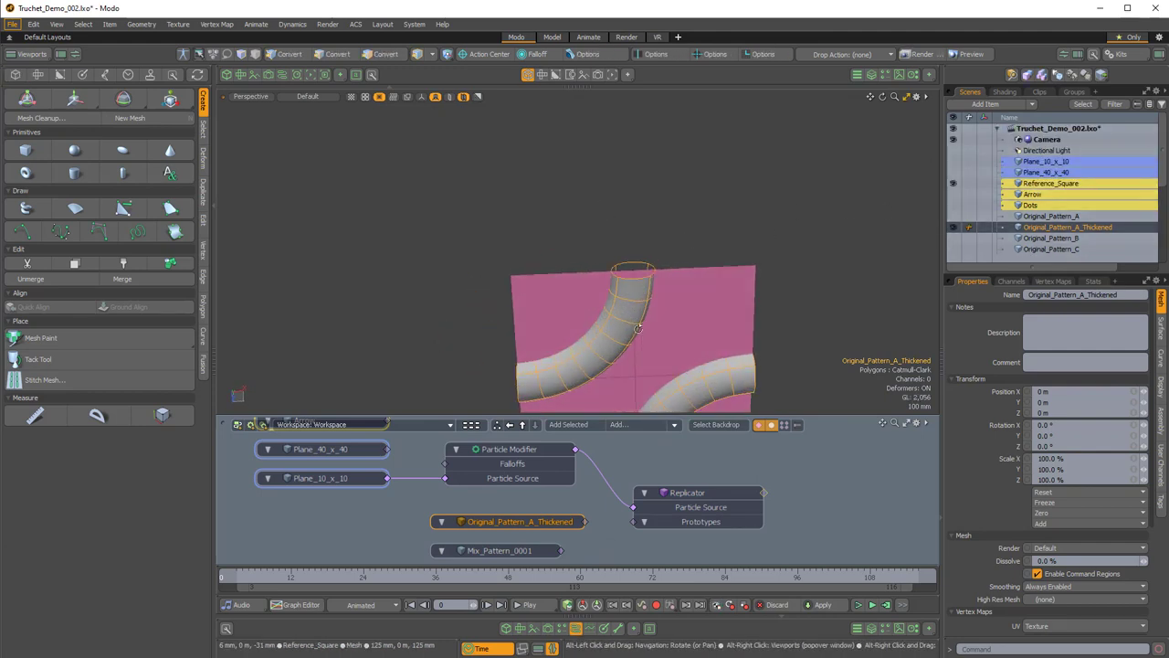
left_click_drag(624, 283, 596, 240, "alt")
left_click_drag(595, 240, 617, 222, "alt")
scroll(616, 222, "down", 2)
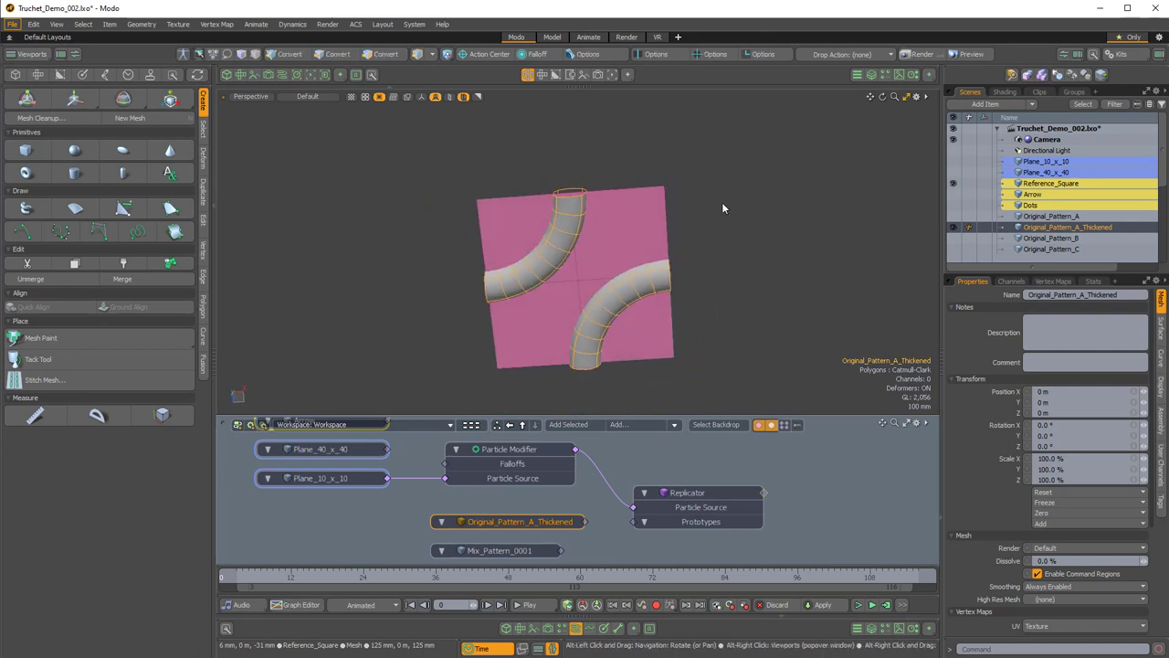
- Clear the selection and hide both Original_Pattern_A_Thickened and Reference_Square
left_click(722, 202)
left_click(953, 227)
left_click(953, 183)
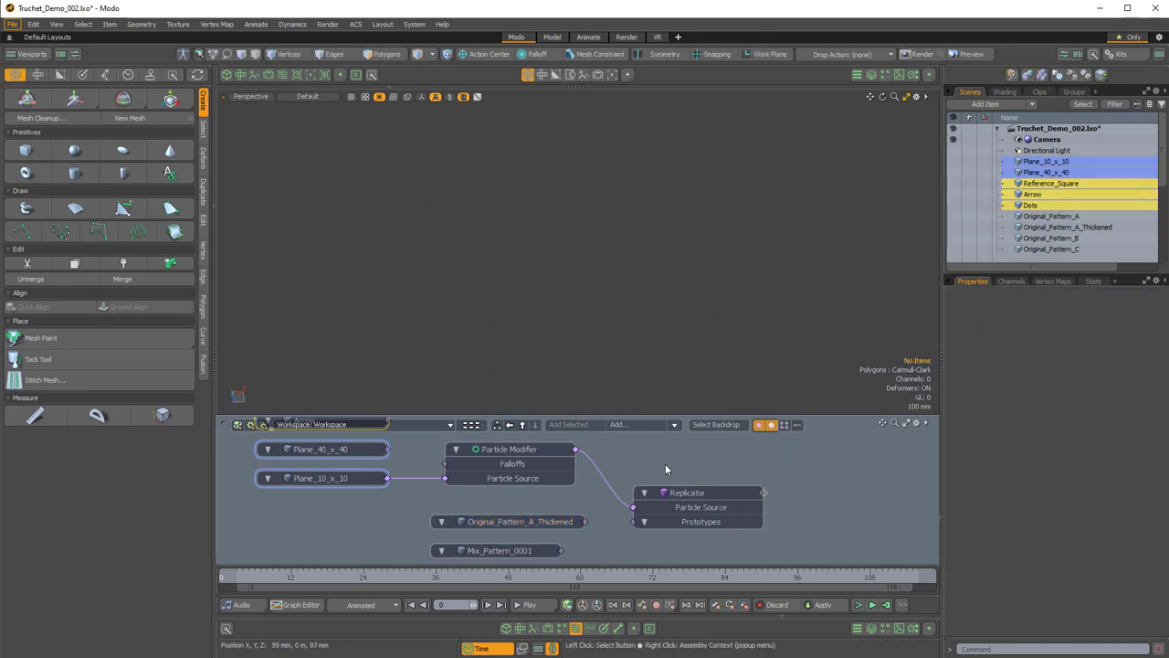
- Turn off the Replicator's Random 90° Y Rotations and show the Arrow mesh
left_click(699, 492)
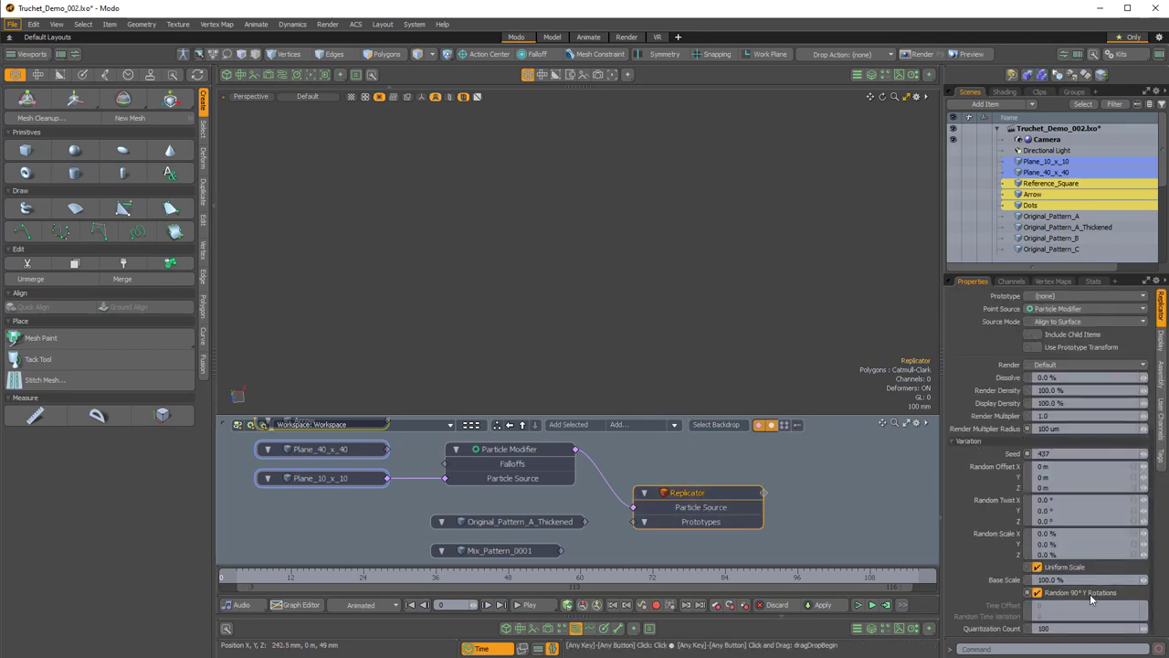
left_click(1038, 593)
scroll(660, 560, "down", 3)
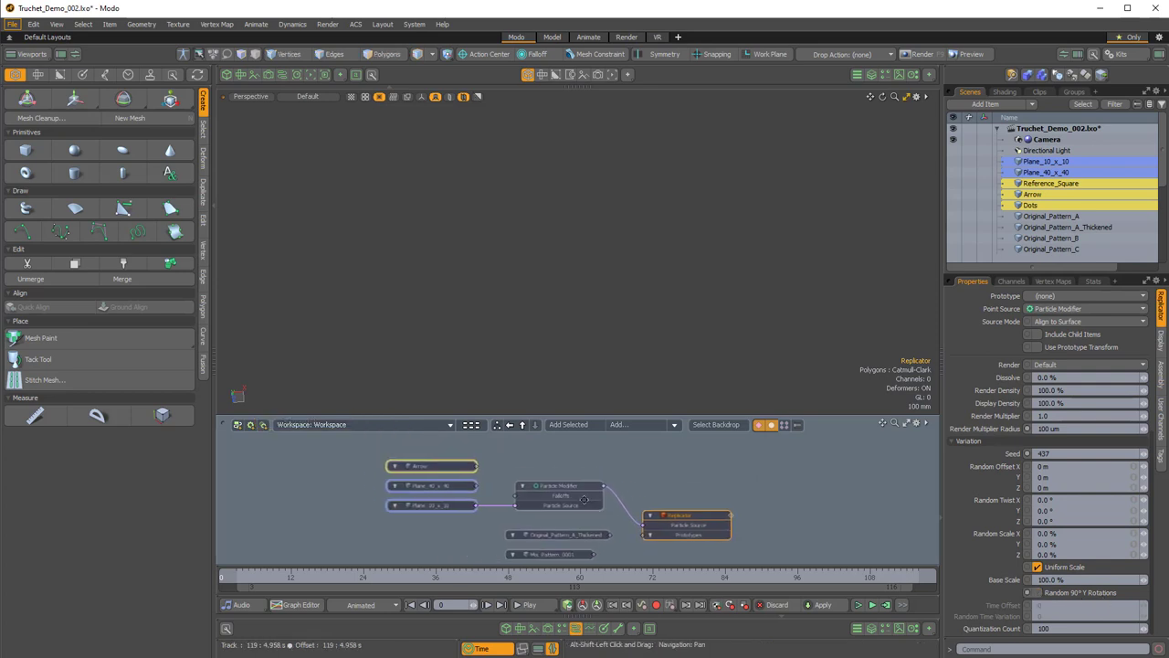
left_click(419, 456)
left_click(425, 467)
left_click(953, 195)
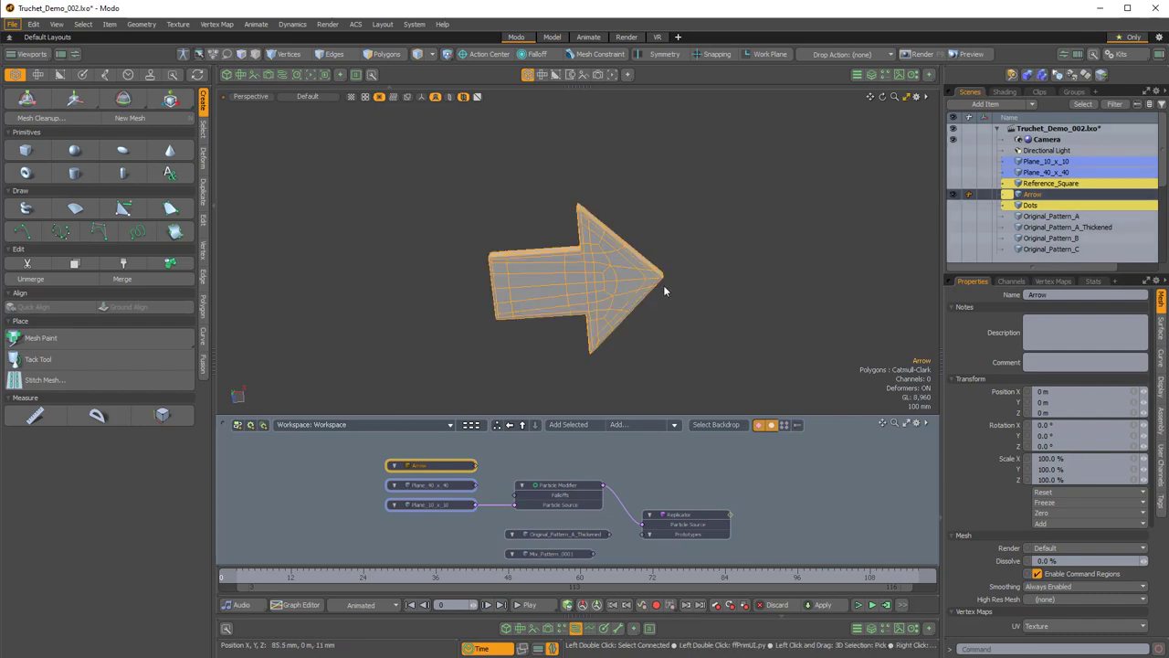
left_click_drag(624, 278, 621, 302, "alt")
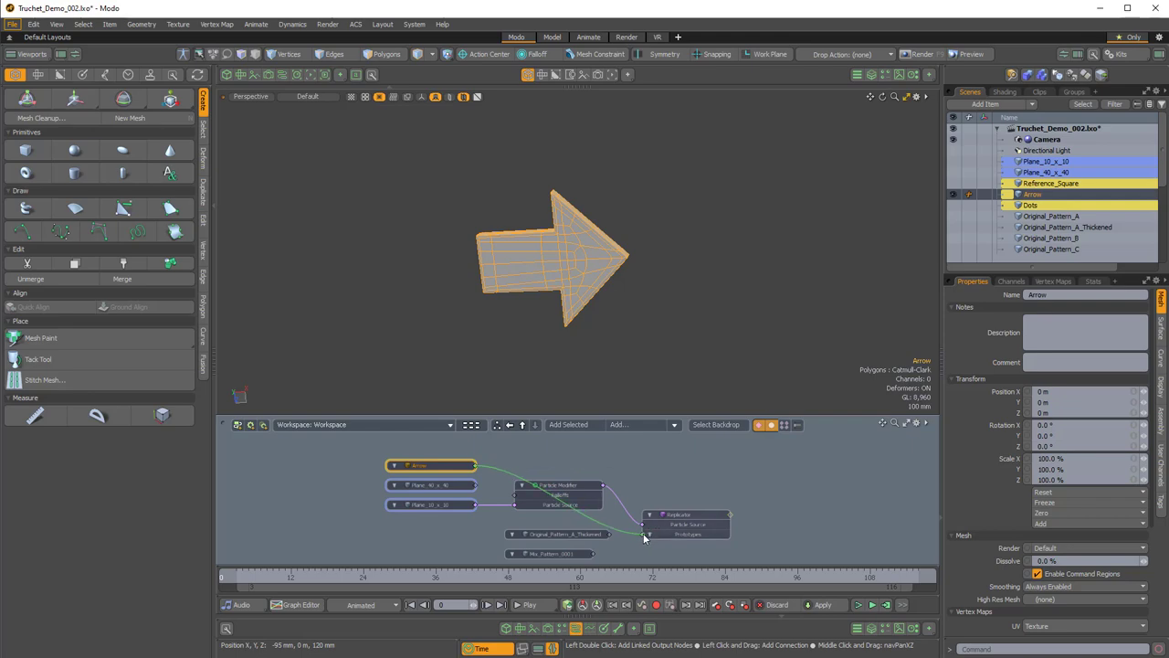
- Connect Arrow to the Replicator's Prototypes input, then deselect and hide the source arrow mesh
left_click_drag(644, 533, 644, 533)
mouse_move(709, 291)
left_mouse_down("ctrl+alt")
mouse_move(665, 204)
mouse_move(720, 323)
mouse_move(695, 287)
left_mouse_up("ctrl+alt")
left_click(1030, 194, "ctrl")
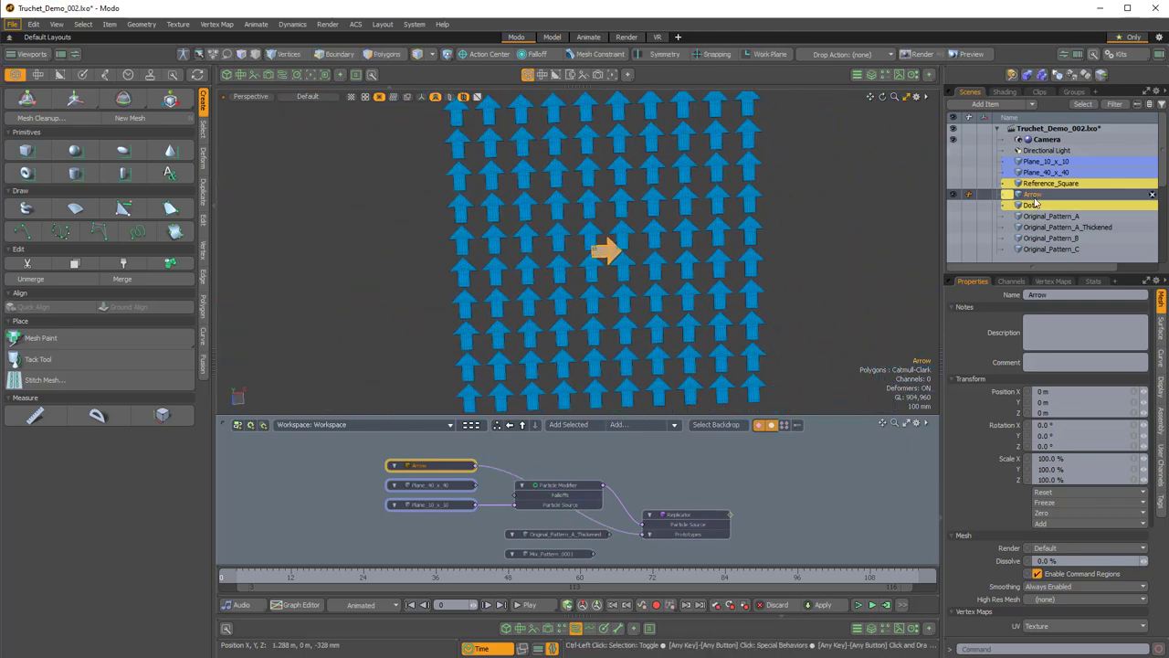
left_click(954, 195)
left_click_drag(764, 261, 643, 302, "ctrl+alt")
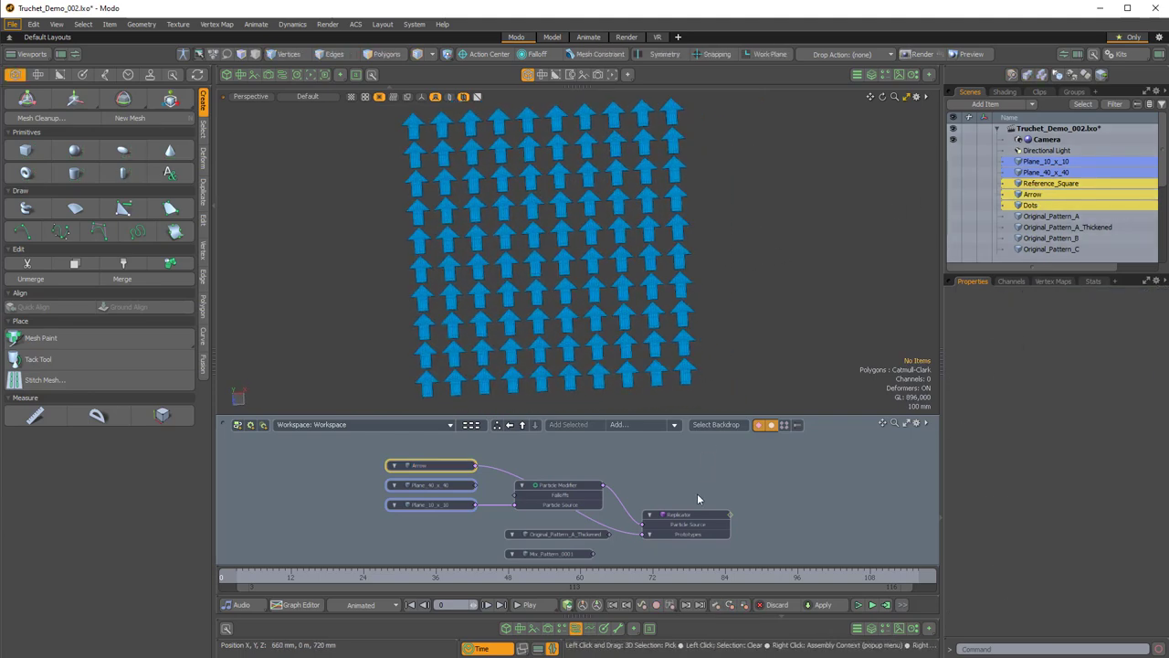
- Turn on Random 90° Y Rotations for the Replicator and set its Seed to 439
left_click(699, 519)
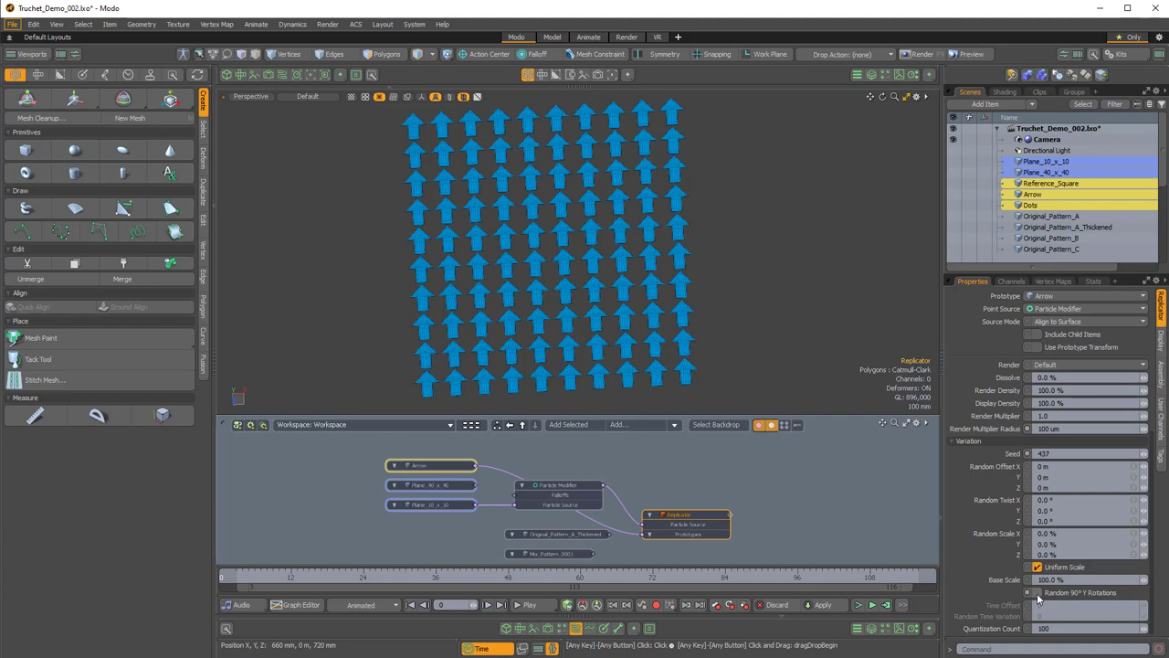
left_click_drag(512, 286, 685, 241, "alt")
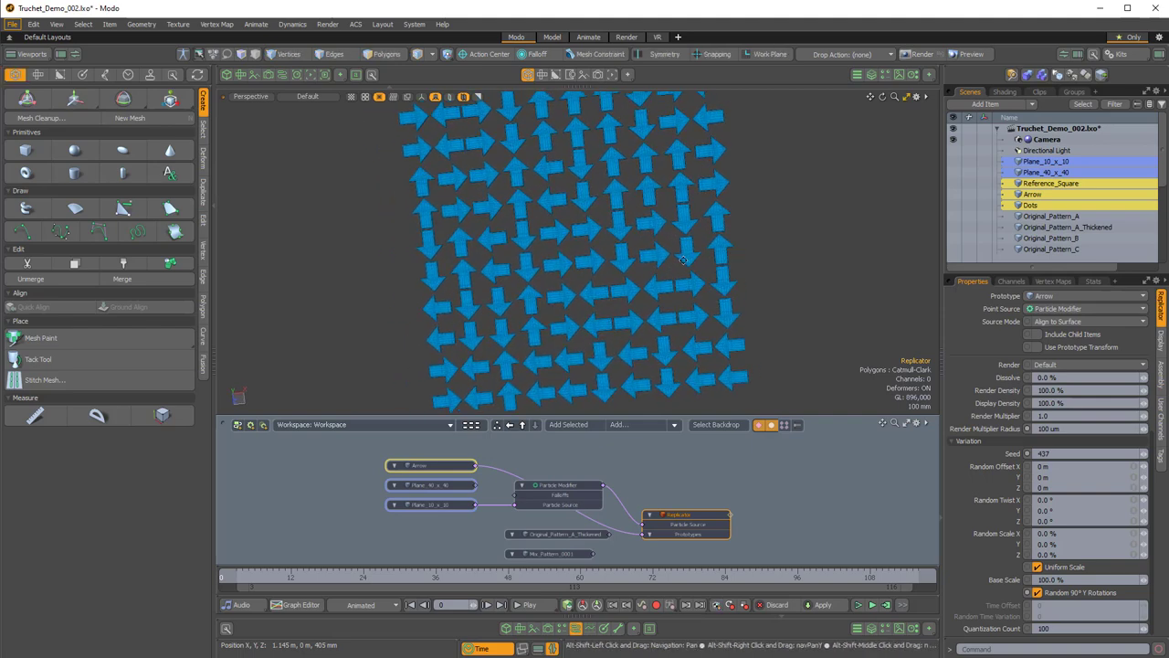
scroll(746, 265, "down", 2)
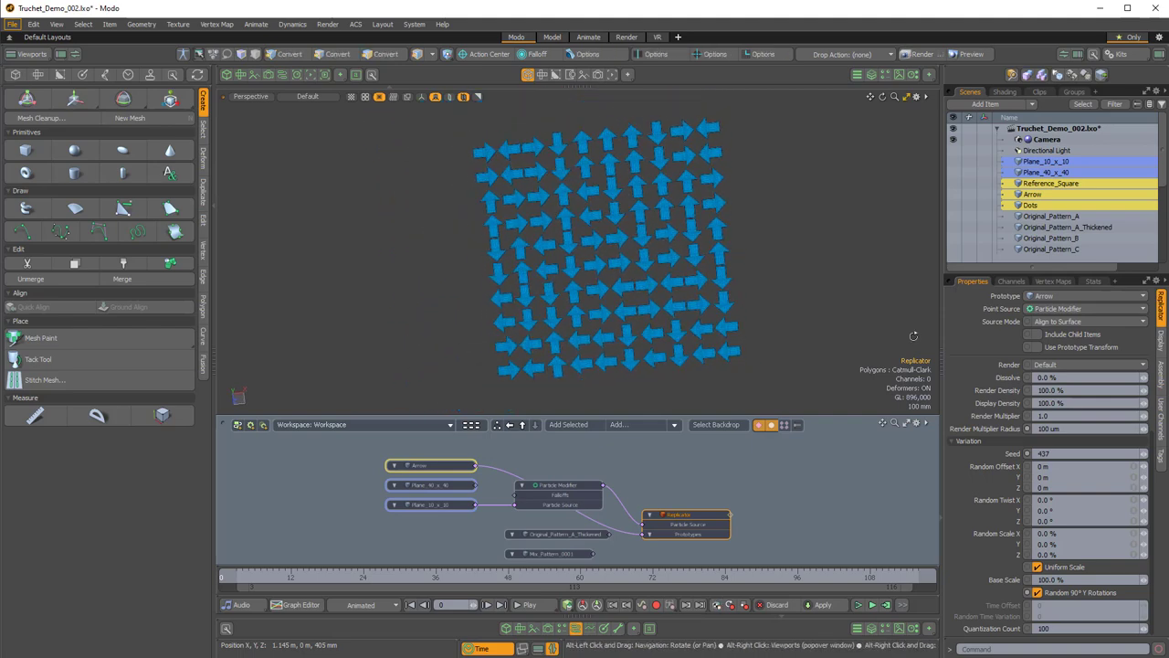
left_click(1147, 454)
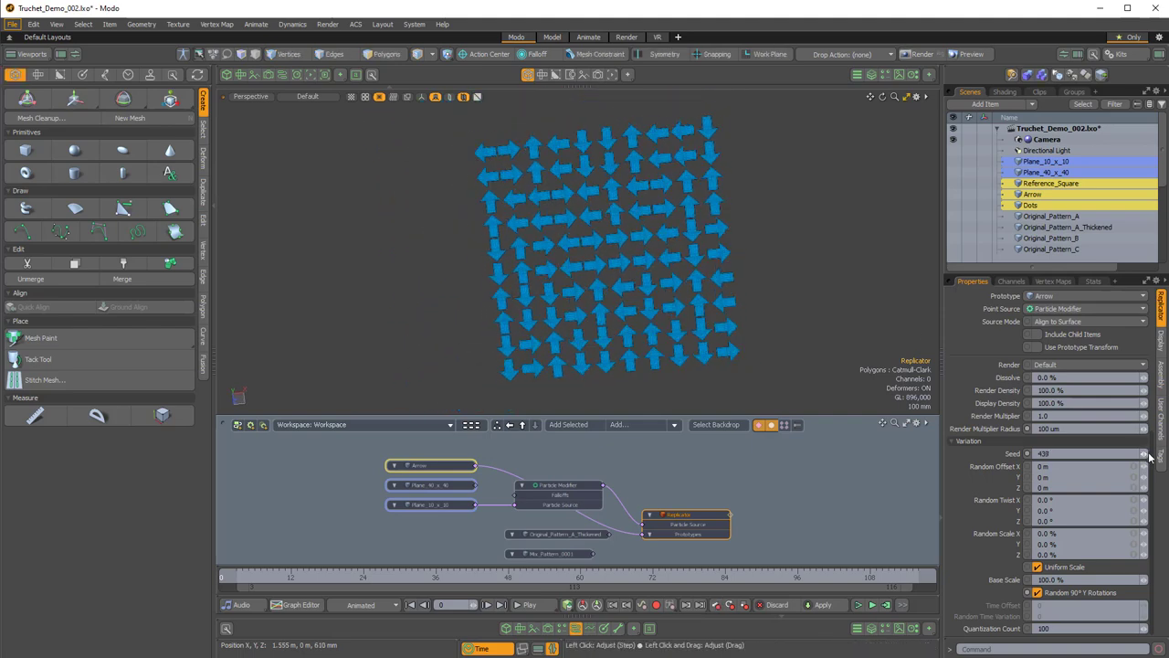
scroll(610, 232, "up", 3)
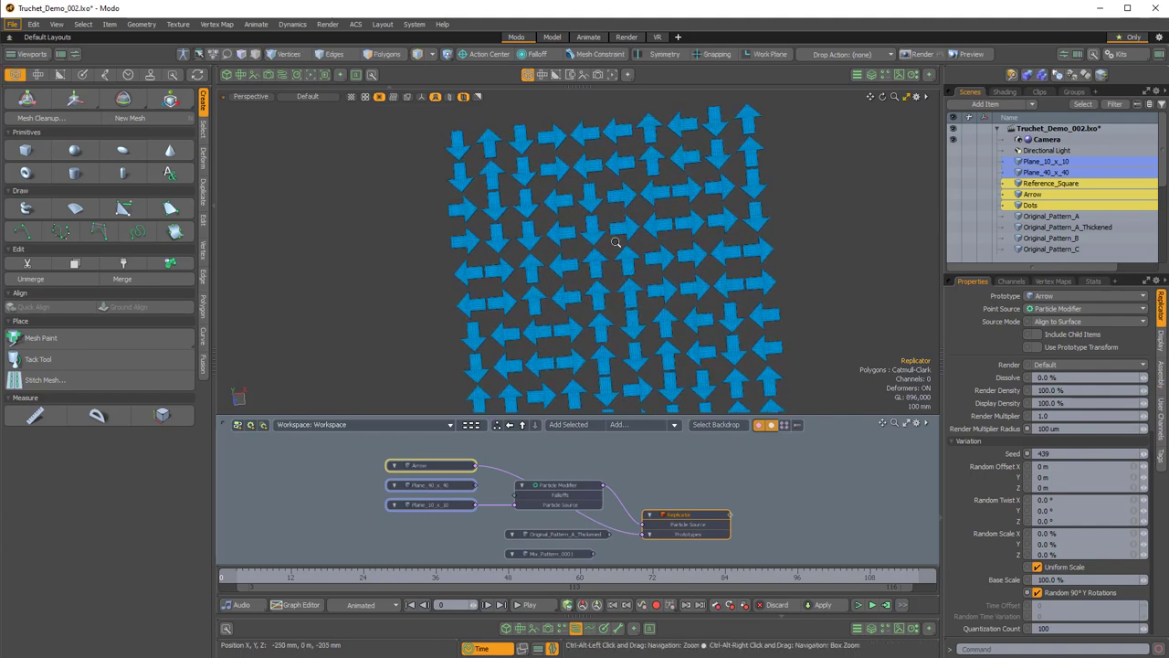
scroll(619, 243, "down", 1)
- Disconnect Arrow from the Replicator's Prototypes input and clear the selection
left_click_drag(621, 539, 636, 492)
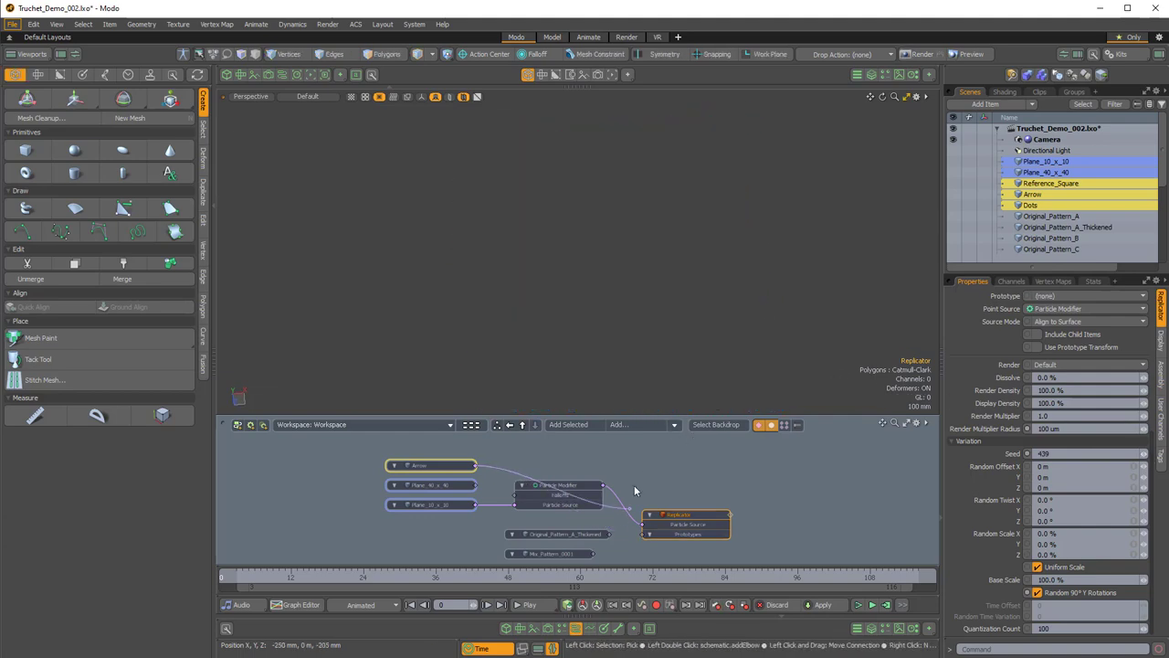
left_click(713, 493)
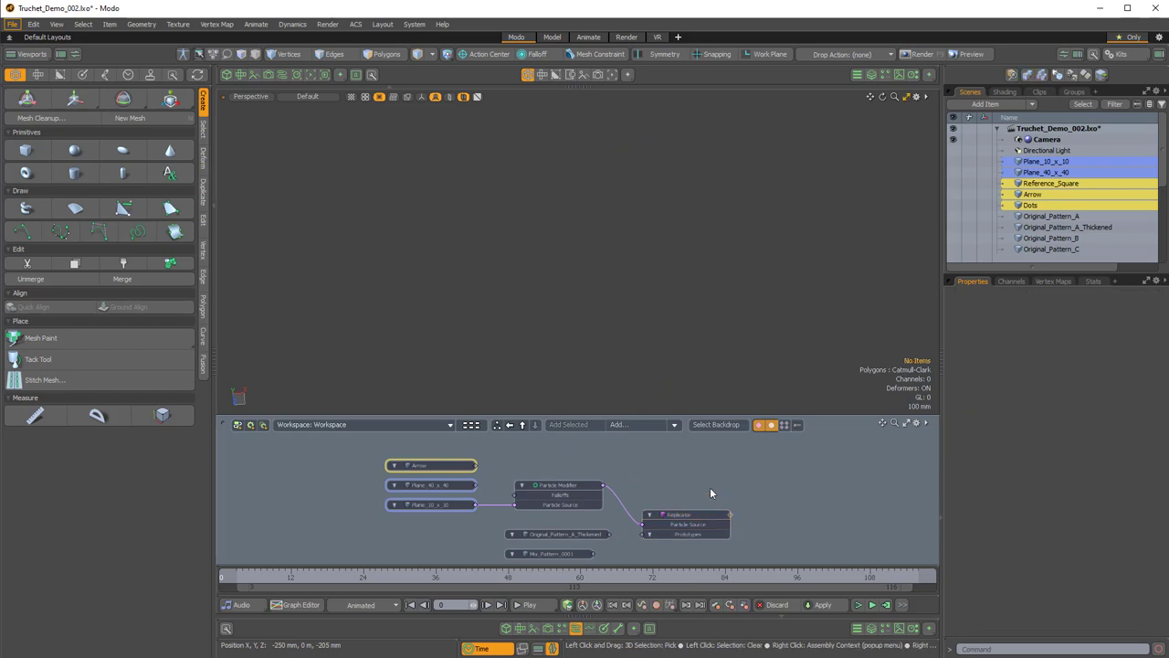
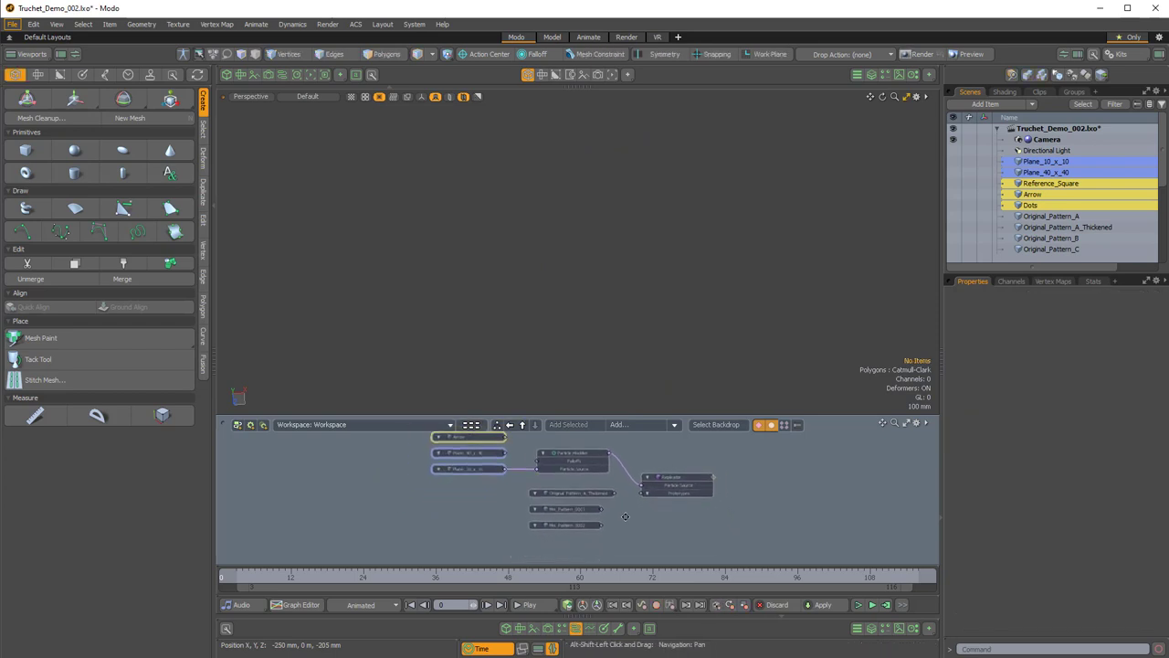
scroll(704, 505, "up", 2)
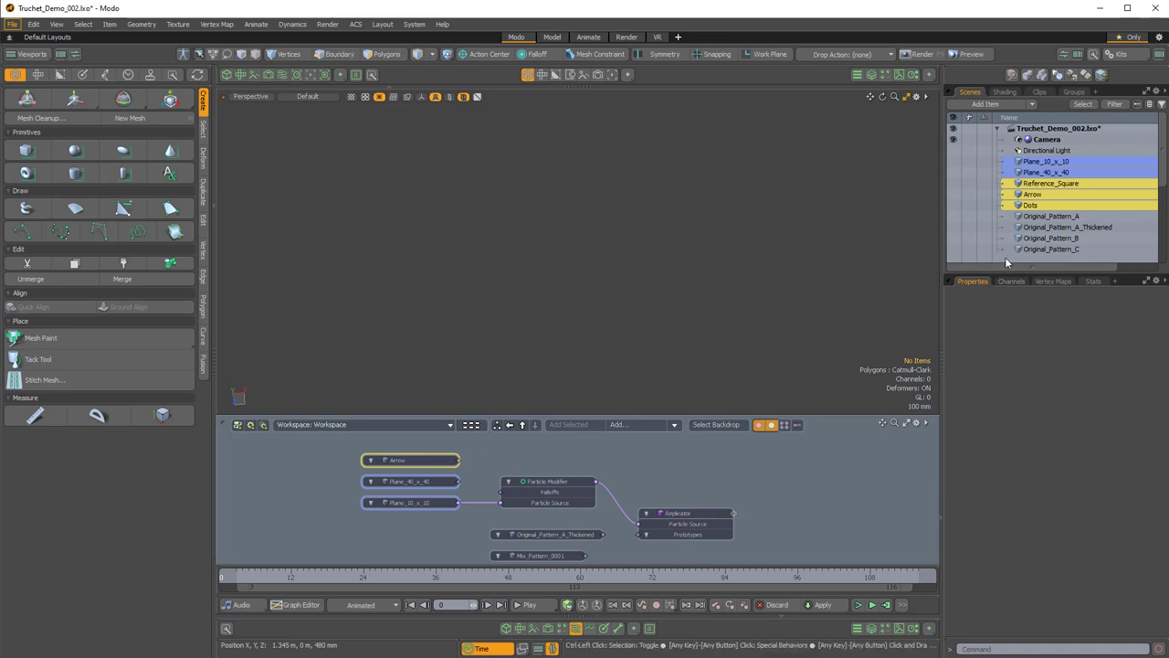
- Create a new scene, collapse the Truchet_Demo_002.lxo scene tree and move the empty Mesh below Directional Light
key("ctrl+n")
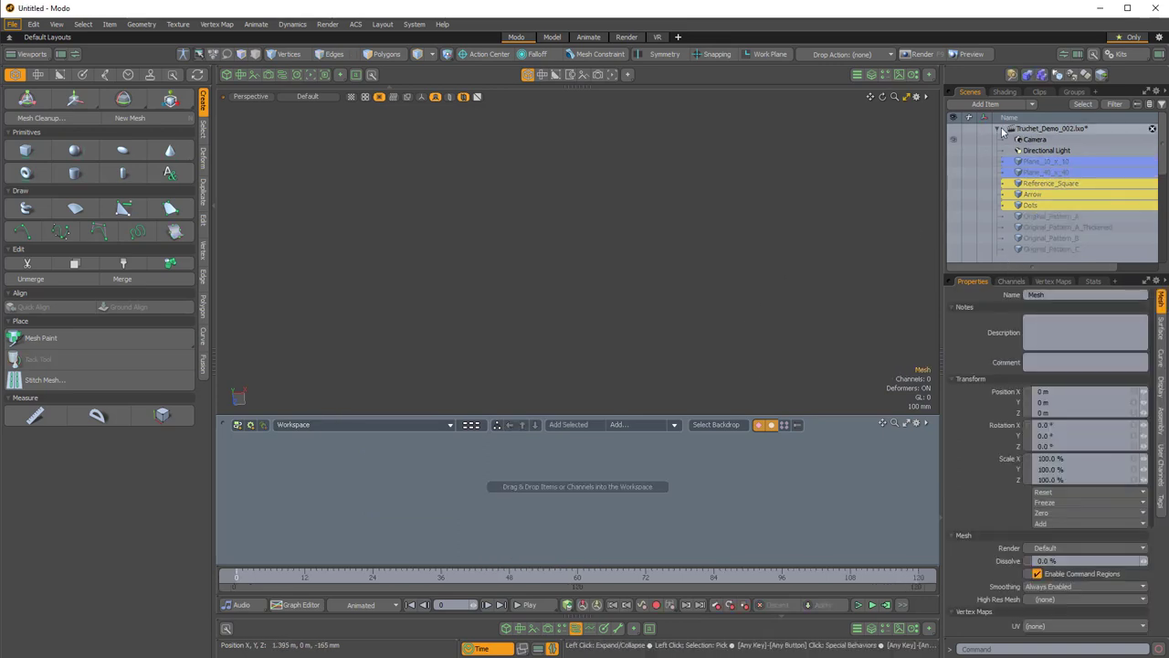
left_click(999, 129)
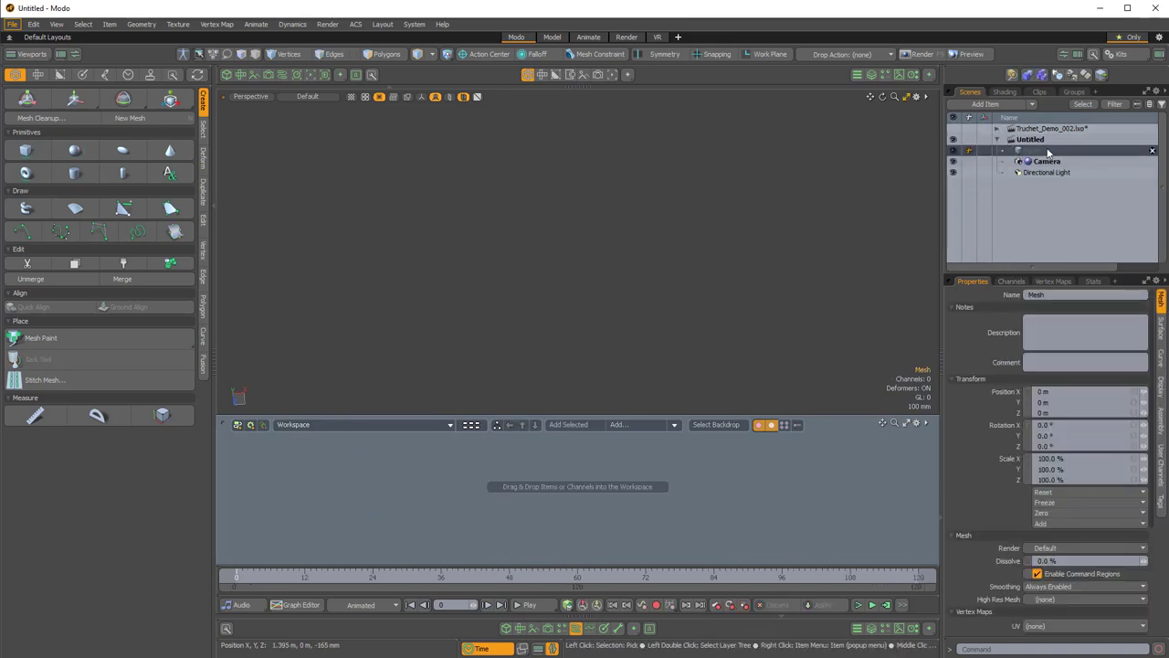
left_click_drag(1042, 154, 1044, 177)
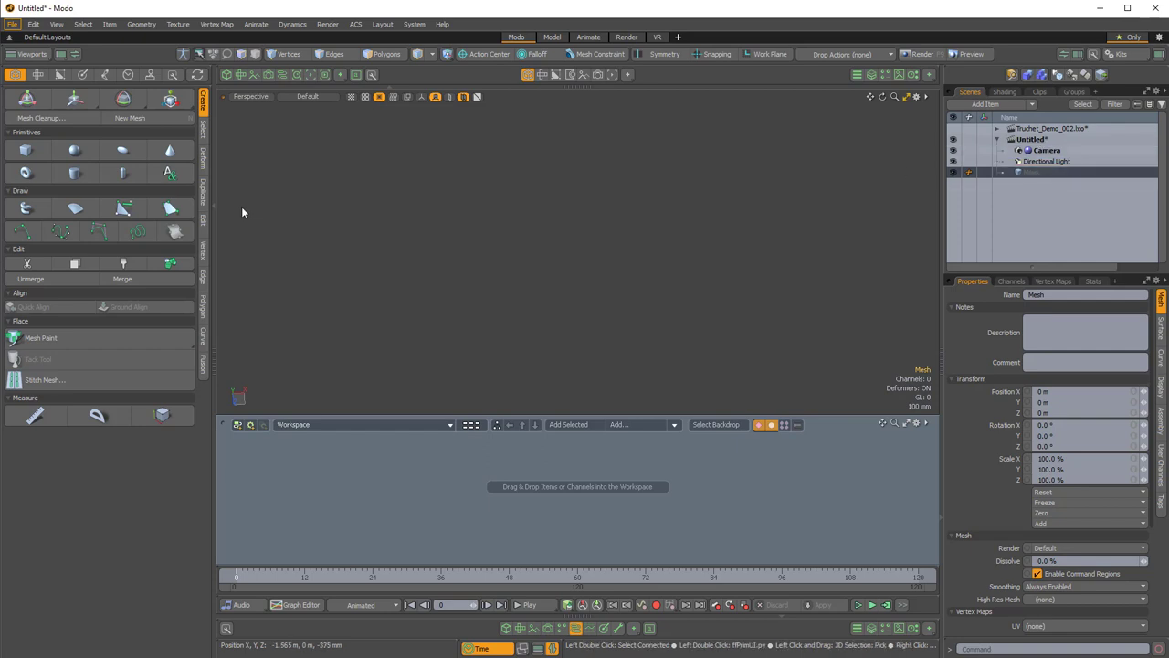
- Add a unit plane as its own mesh item and scale it uniformly to 1.25 m with absolute scaling
key("ctrl")
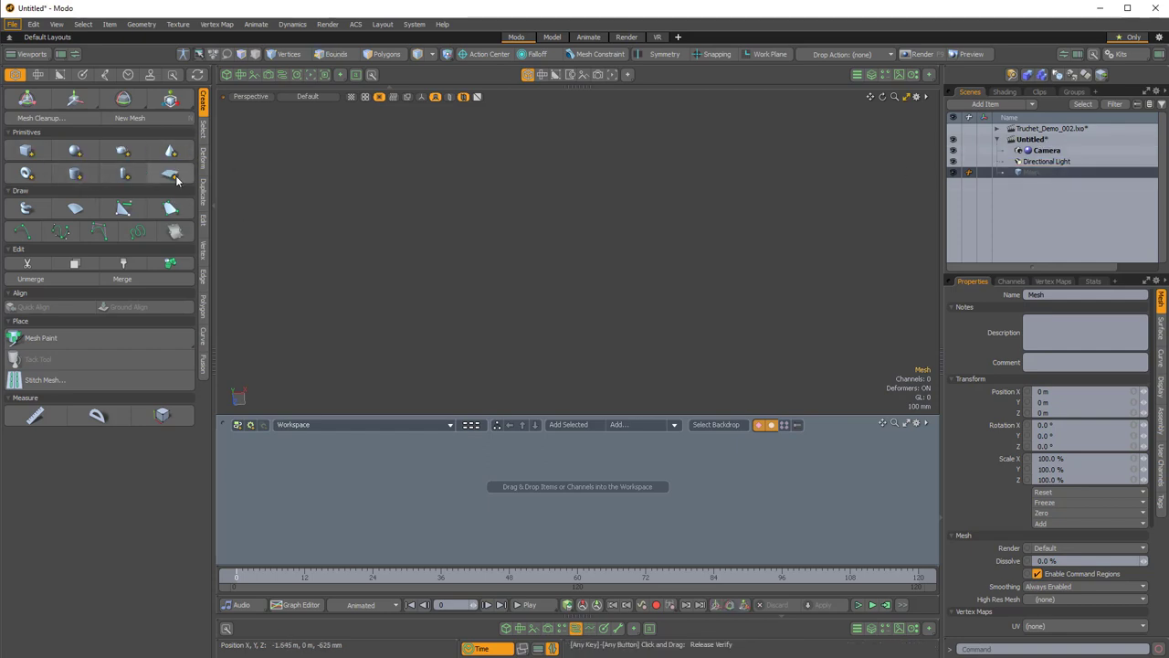
left_click(170, 174)
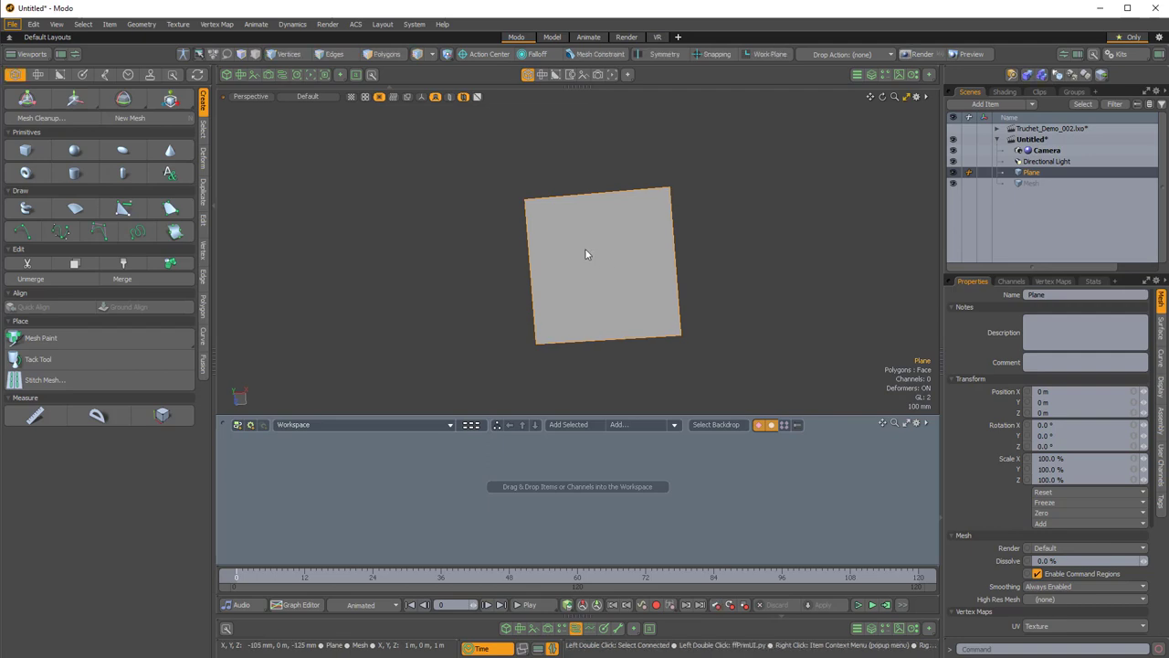
key("3")
left_click(653, 257)
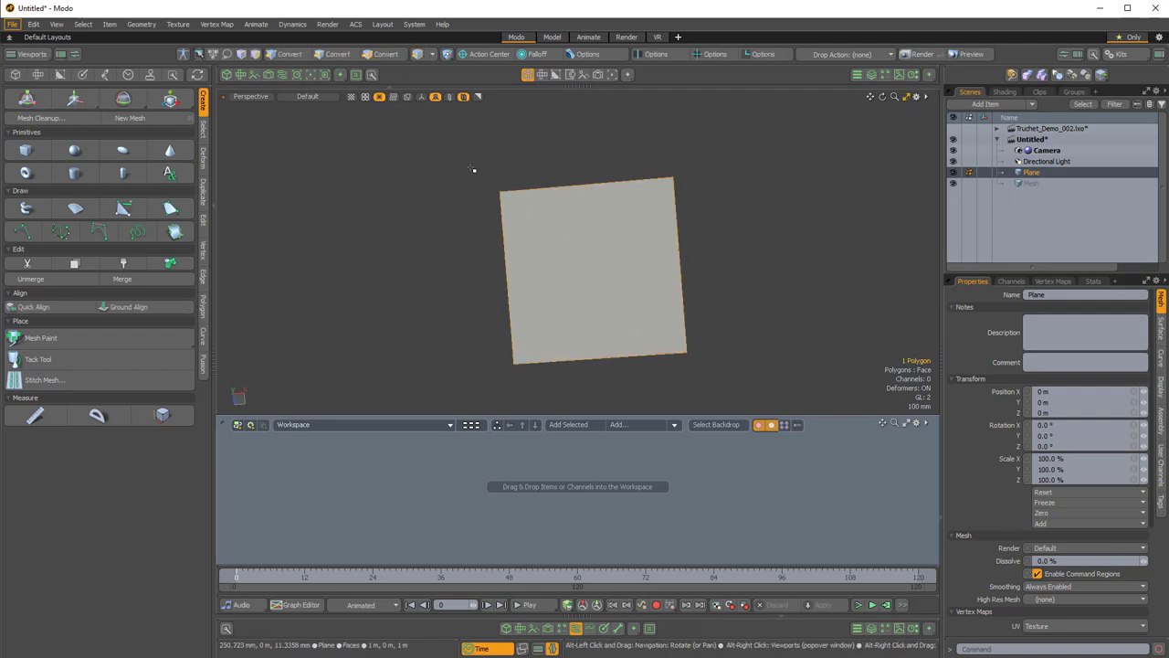
left_click(162, 415)
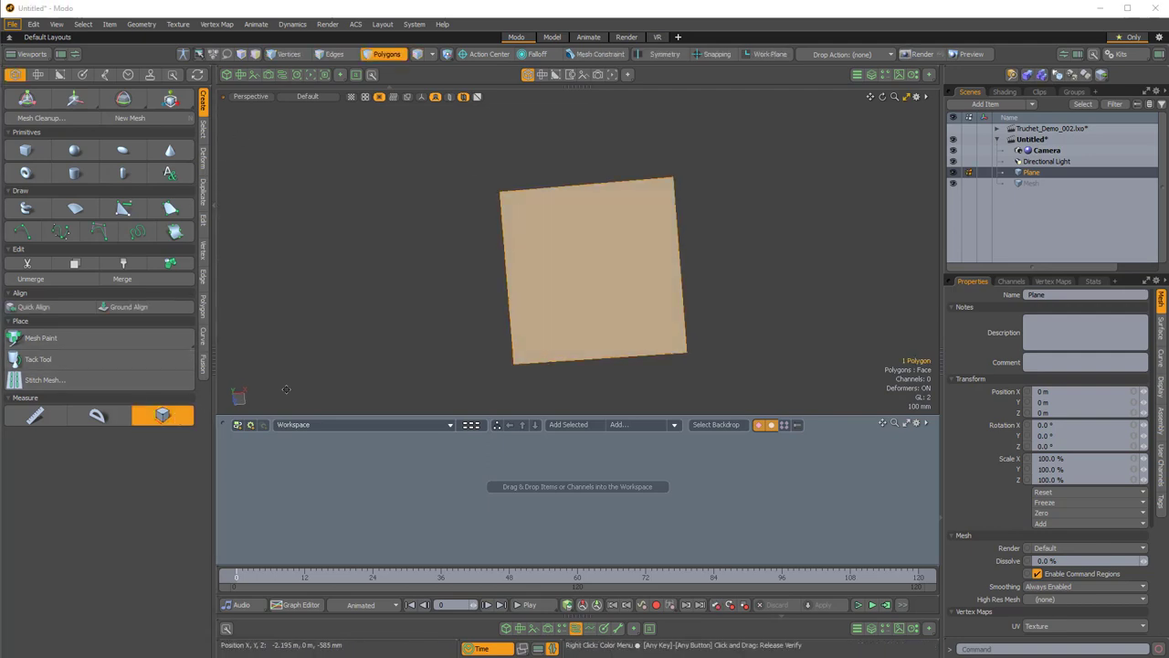
left_click(170, 97)
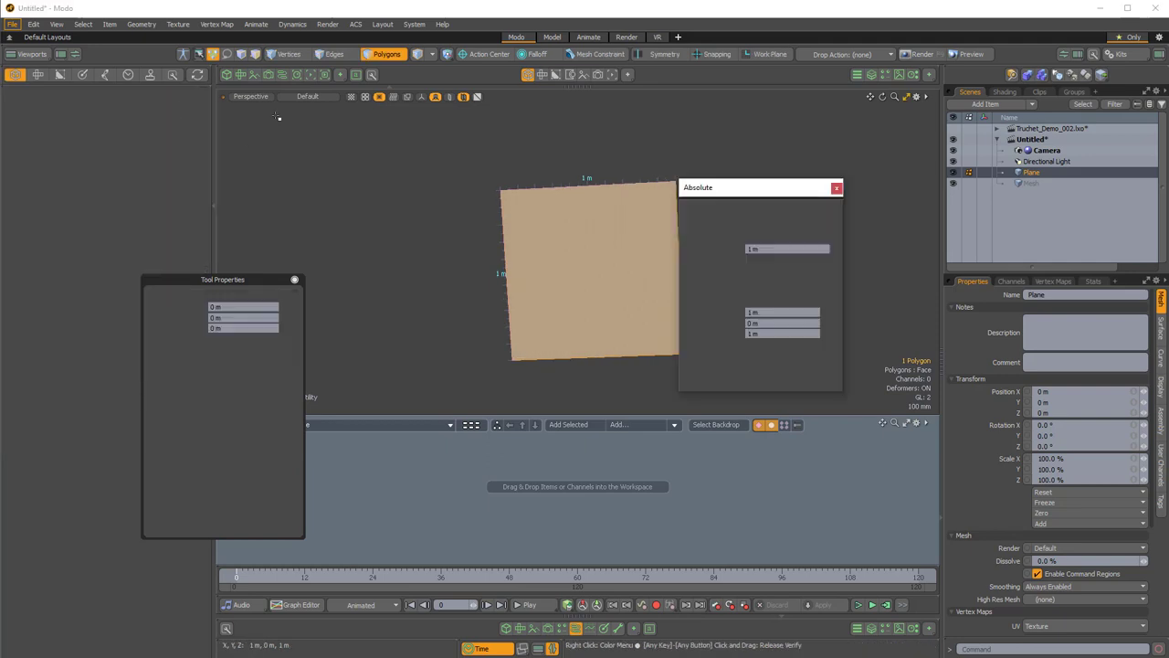
left_click_drag(709, 180, 796, 161)
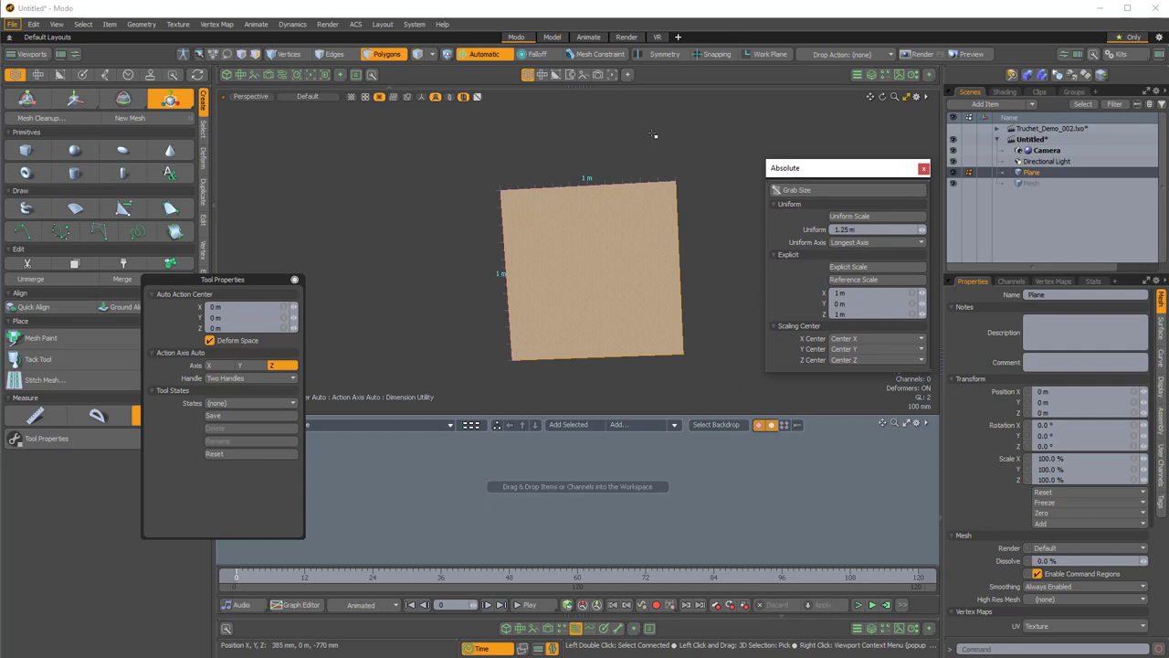
left_click(850, 218)
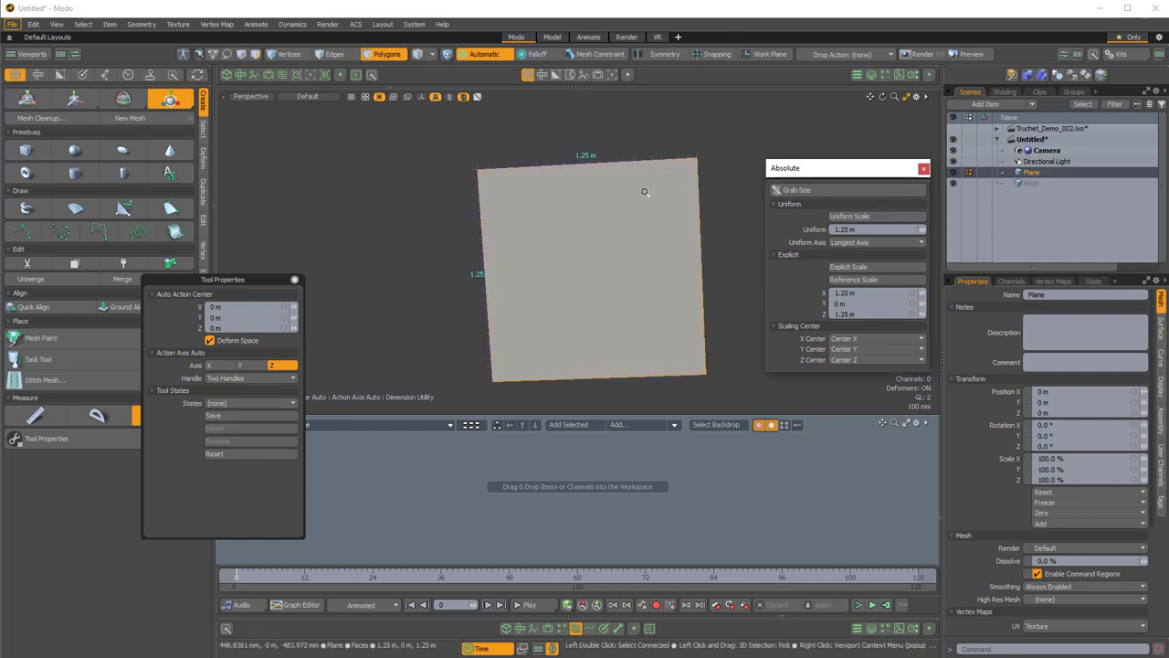
- Loop slice the plane across its upper edge with a uniform count of 9
key("2")
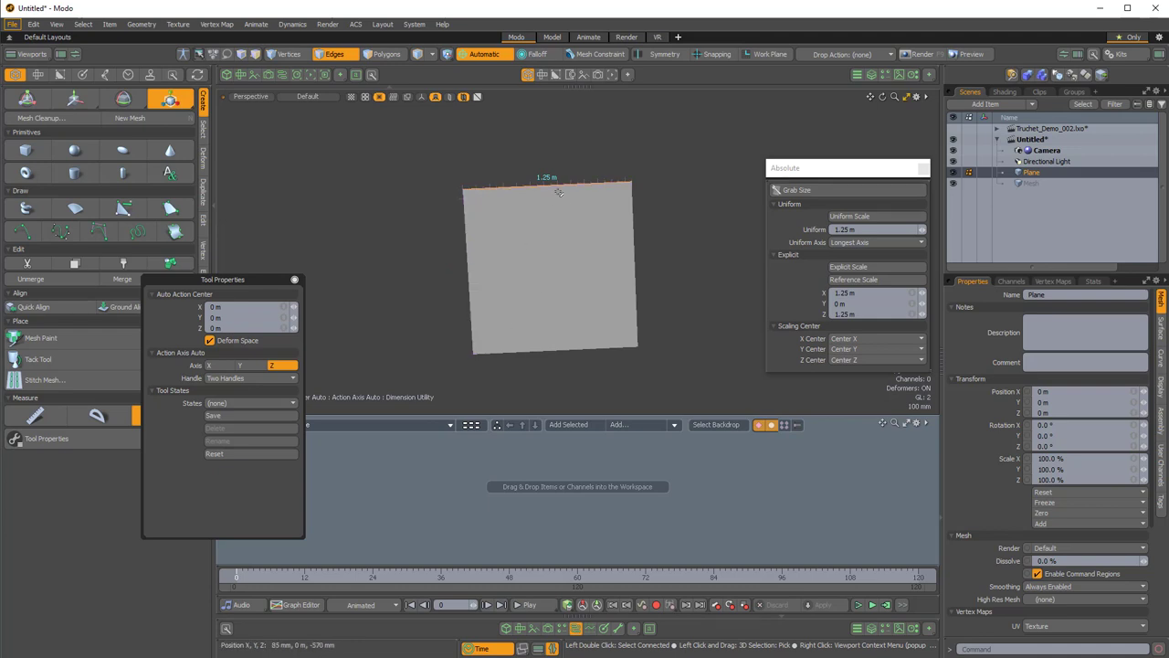
key("alt+c")
left_click(559, 192)
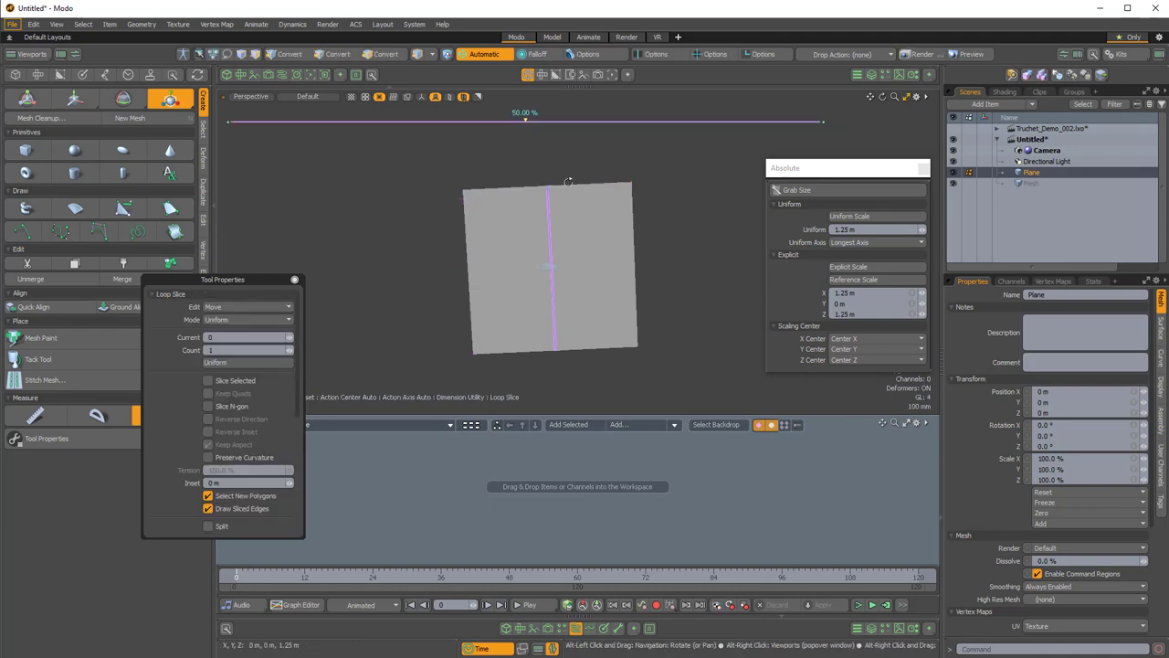
left_click(289, 351)
left_click(290, 351)
left_click(290, 351)
left_click(289, 350)
left_click(291, 351)
left_click(292, 351)
left_click(291, 350)
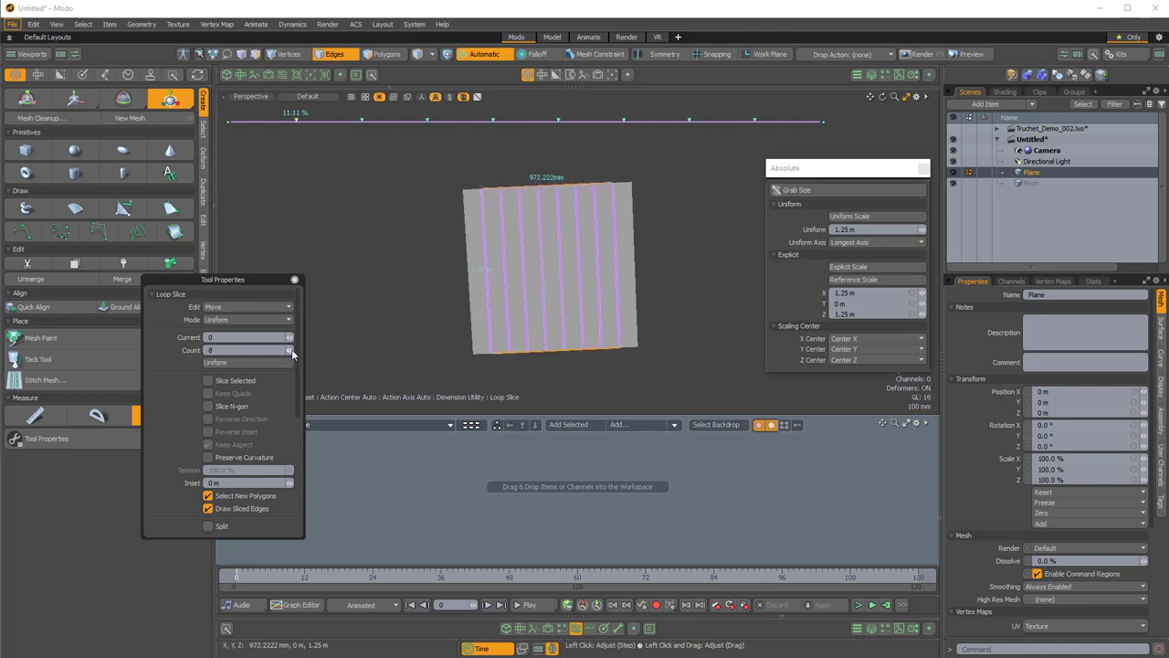
left_click(290, 351)
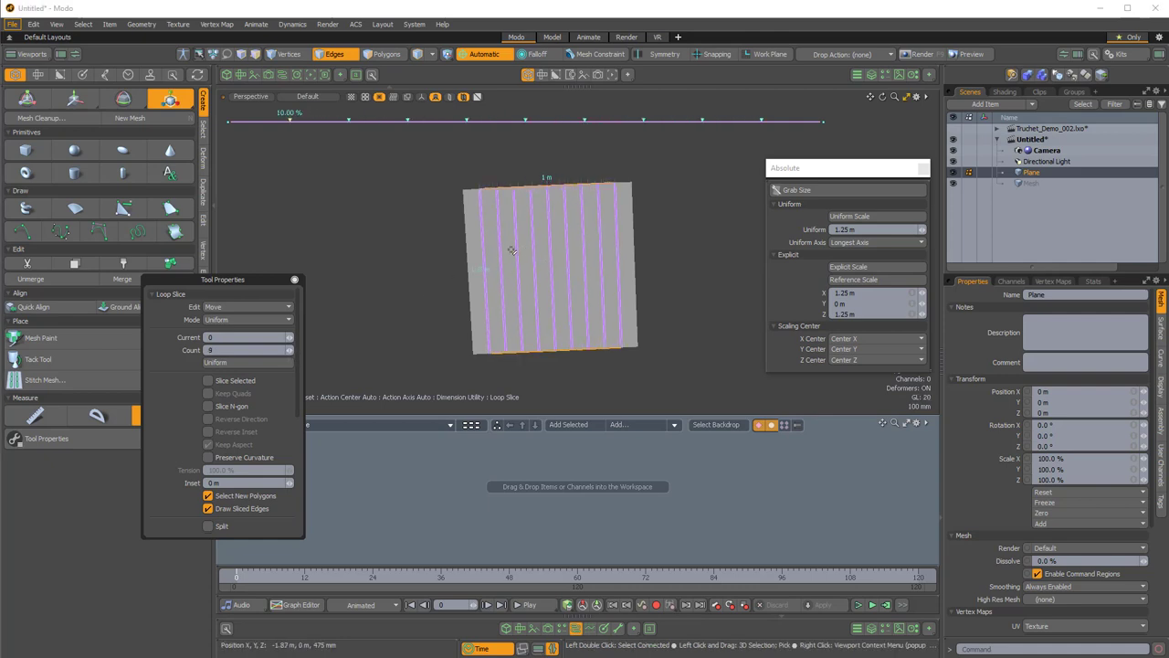
key("space")
key("space")
- Loop slice the plane in the perpendicular direction with the same nine cuts, forming a 10 × 10 grid
left_click(477, 255)
double_click(627, 244, "shift")
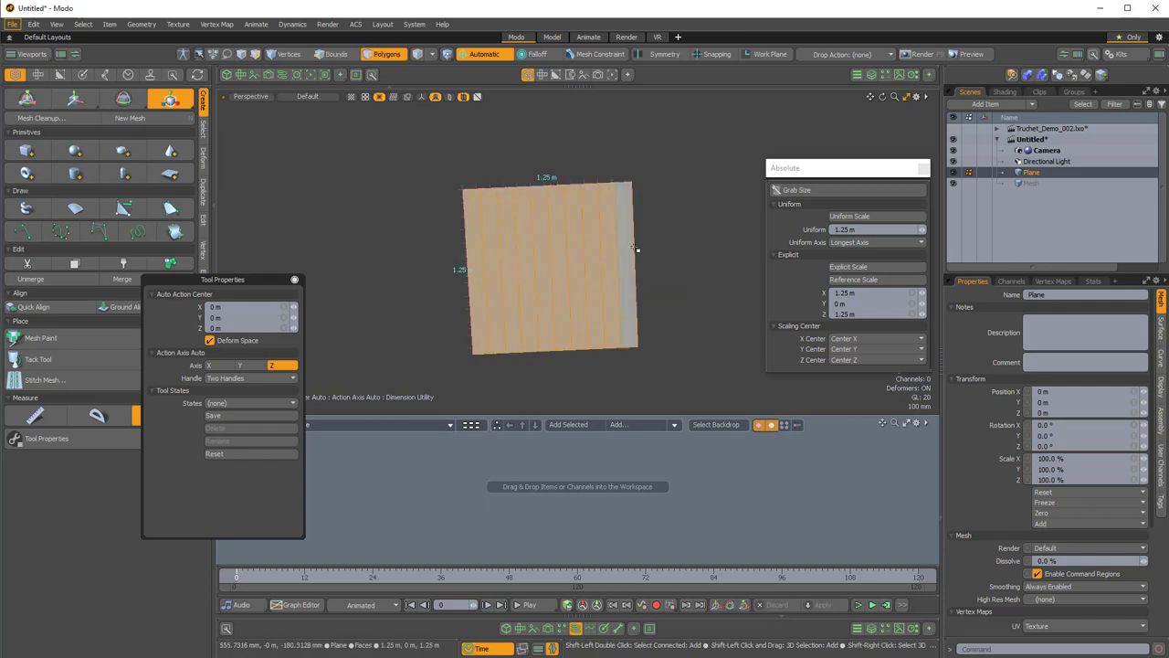
left_click_drag(822, 168, 870, 93)
left_click_drag(562, 277, 563, 285, "alt+shift")
key("2")
left_click(473, 274)
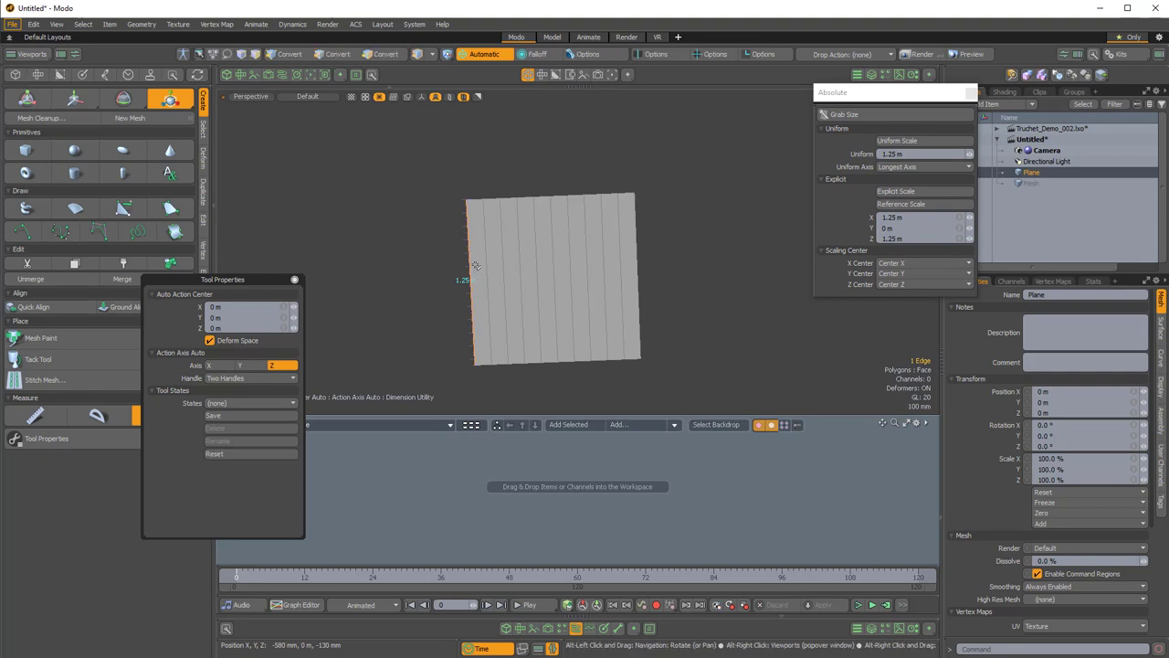
key("alt+c")
left_click_drag(530, 342, 518, 340, "alt")
left_click_drag(498, 270, 564, 290, "ctrl+alt")
key("q")
left_click(705, 251)
- Check the polygons along the grid's top row and left column by selecting each run between its corners
key("3")
left_click(484, 210)
left_click(633, 204, "shift")
key("shift+g")
left_click(484, 210)
left_click(489, 357, "shift")
key("shift+g")
- Copy one polygon near the grid's centre into the empty Mesh item and hide the Plane
left_click_drag(650, 351, 639, 316, "alt")
left_click(558, 266)
left_click_drag(557, 266, 588, 280, "ctrl+alt")
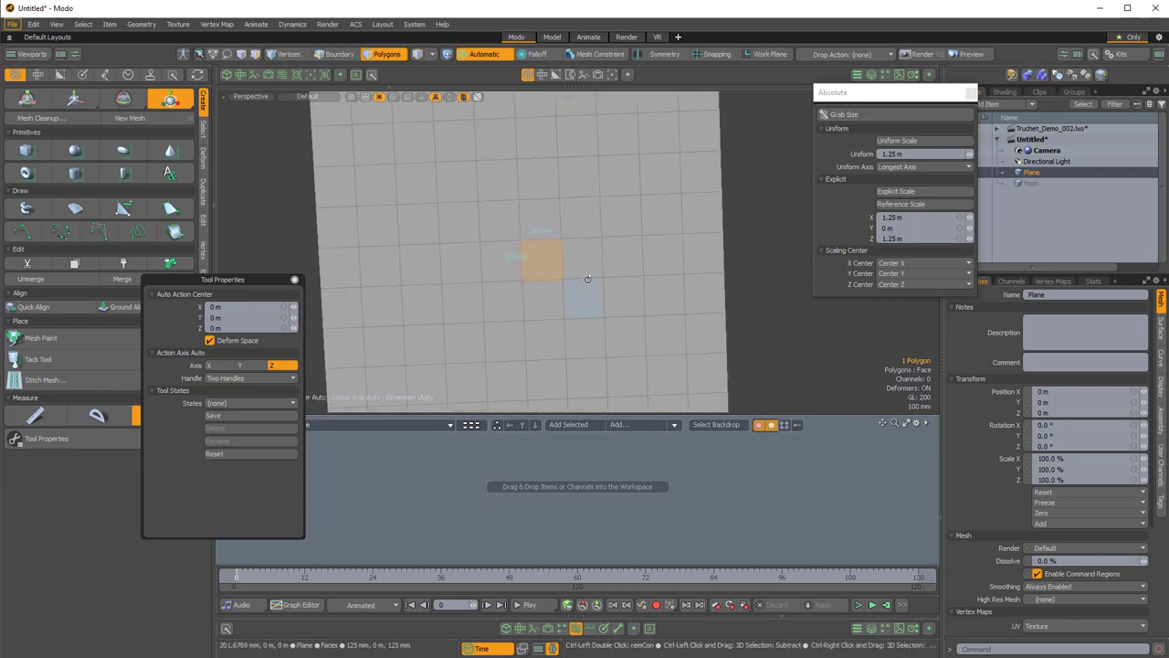
left_click_drag(950, 94, 854, 264)
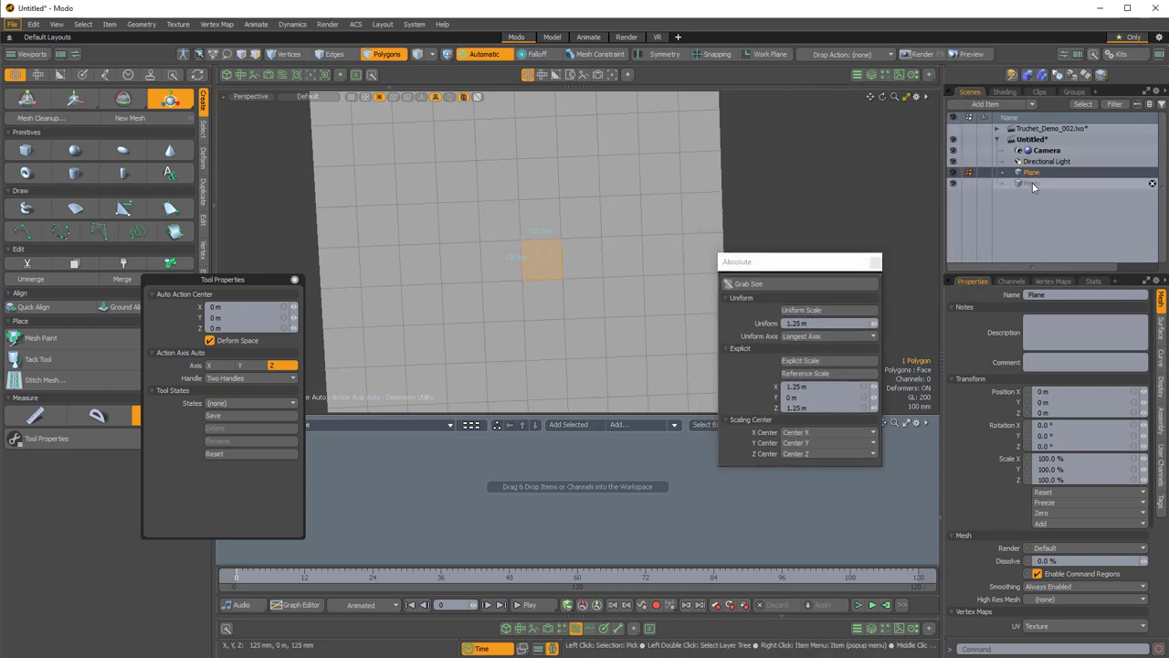
left_click(1028, 184)
left_click(954, 173)
key("ctrl+v")
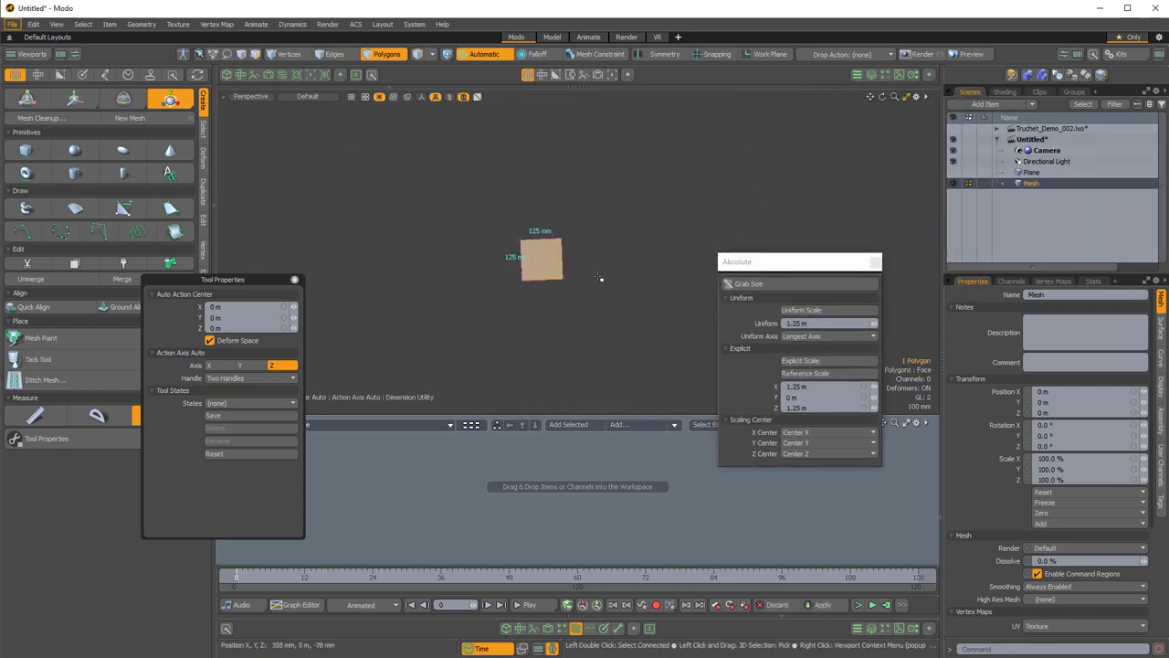
- Center the pasted square polygon at the origin on all axes
left_click_drag(223, 279, 354, 278)
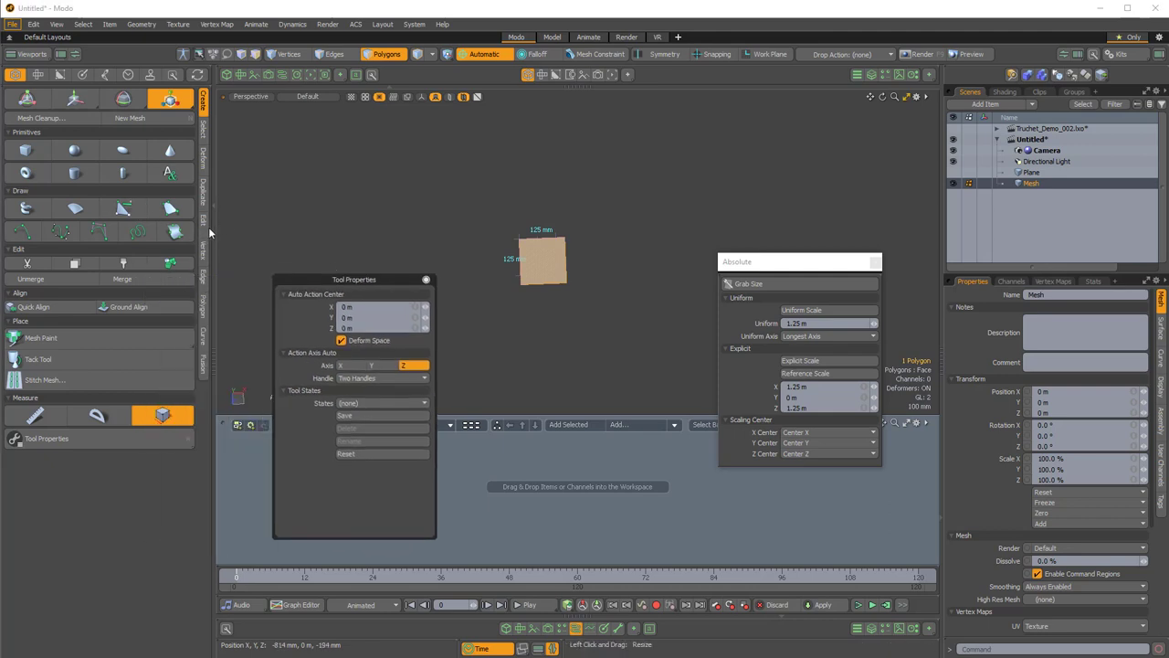
left_click(203, 220)
left_click(167, 341)
- Subdivide the square polygon once using the Faceted subdivision method
left_click_drag(508, 291, 578, 320, "ctrl+alt")
key("shift+d")
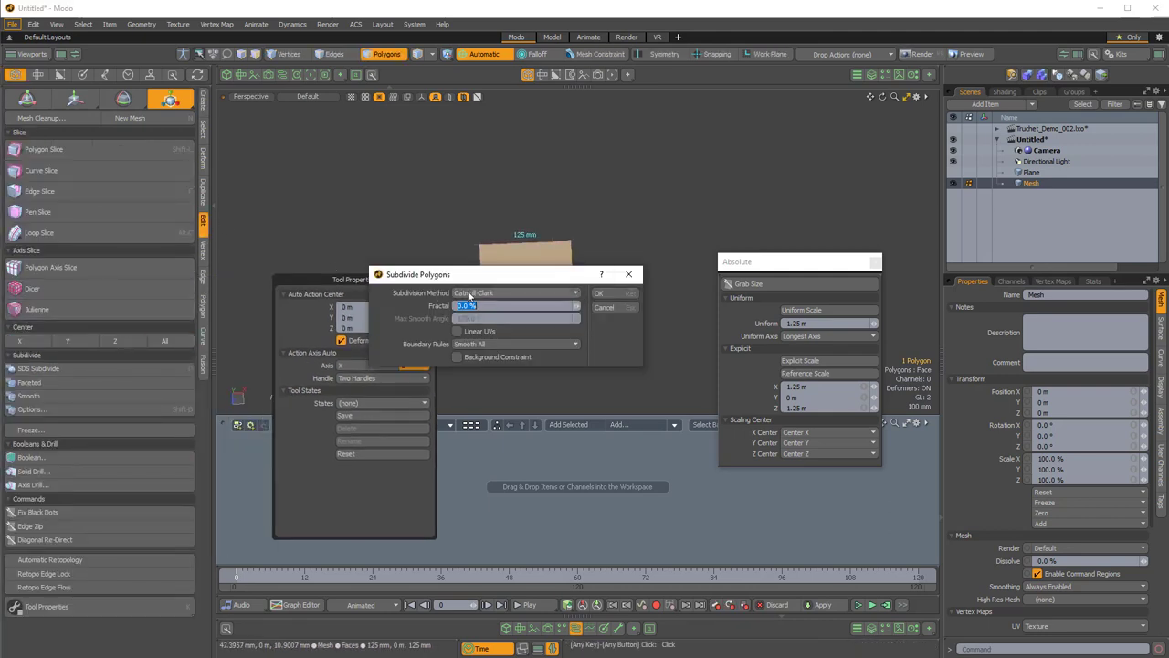
left_click_drag(502, 275, 376, 120)
left_click(368, 141)
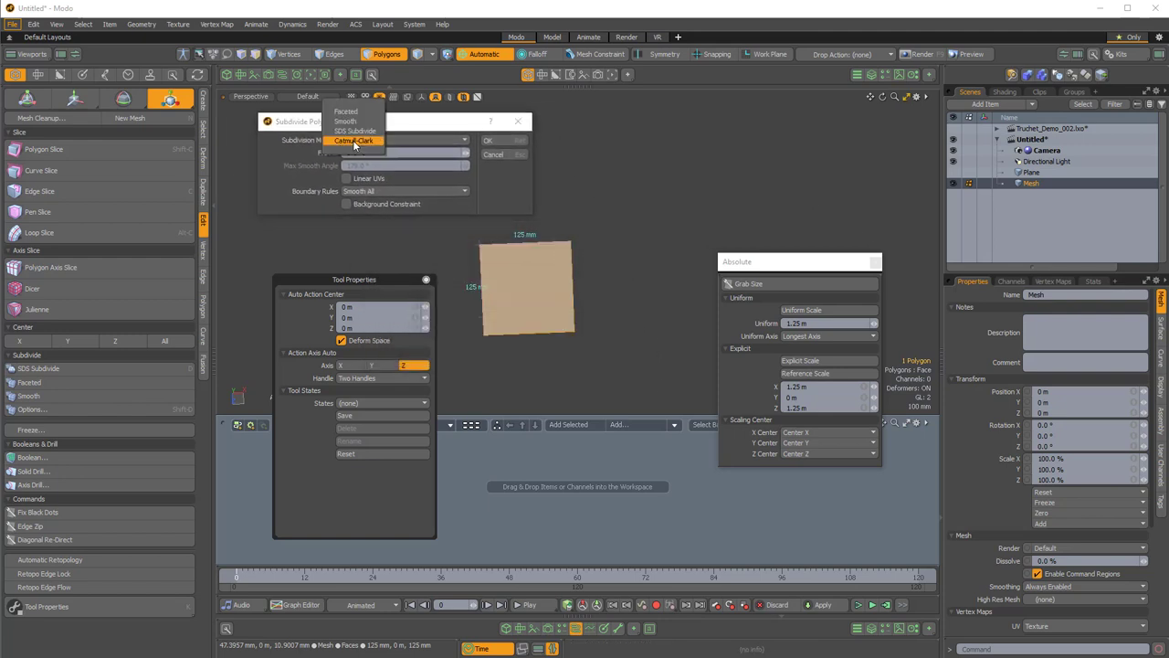
left_click(347, 111)
left_click(488, 140)
- Clear the polygon selection and rename the mesh as Reference Square
left_click_drag(590, 319, 566, 298, "ctrl+alt")
left_click_drag(566, 298, 621, 312, "alt+shift")
left_click(654, 272)
left_click_drag(795, 270, 338, 204)
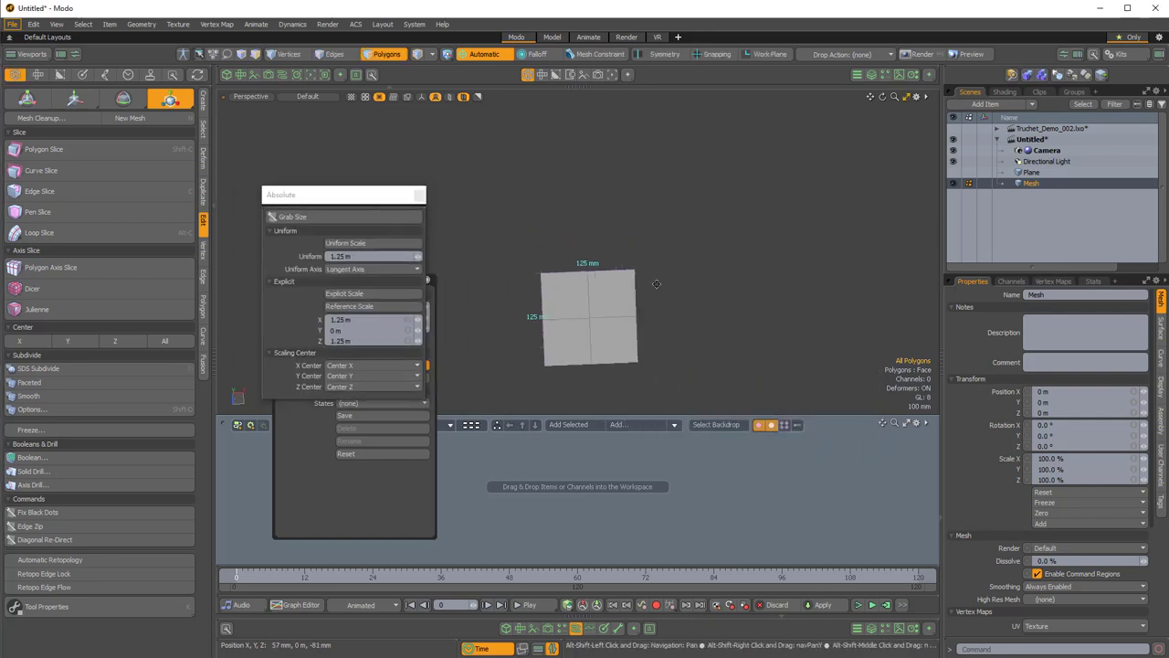
double_click(1035, 184)
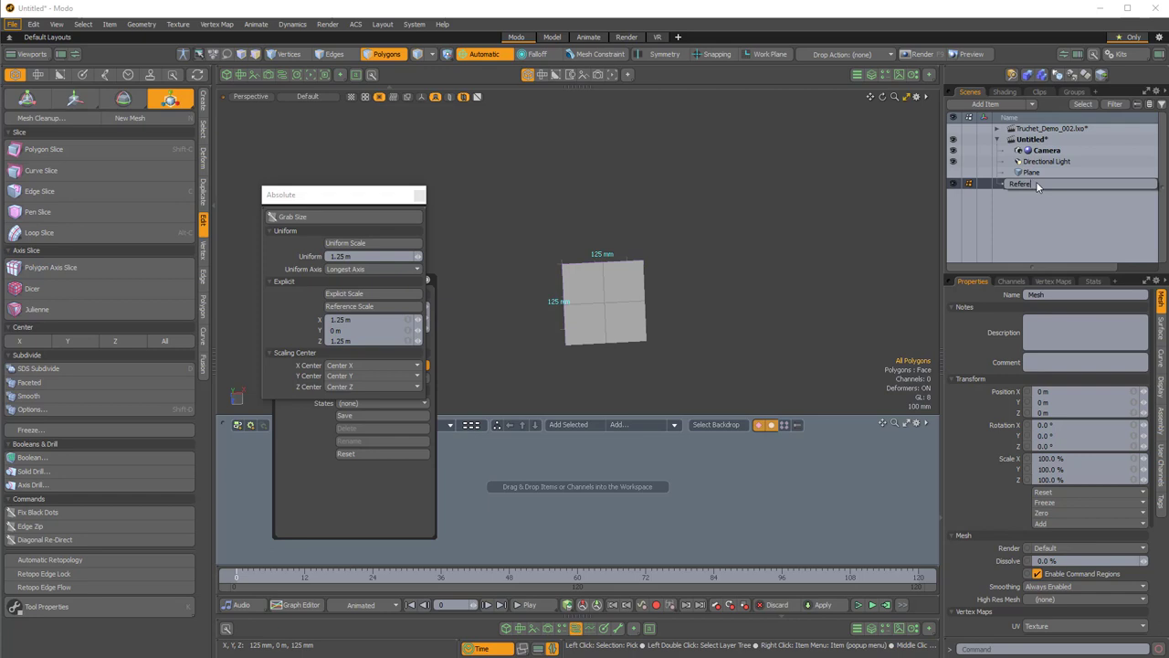
type("Reference Square")
key("Return")
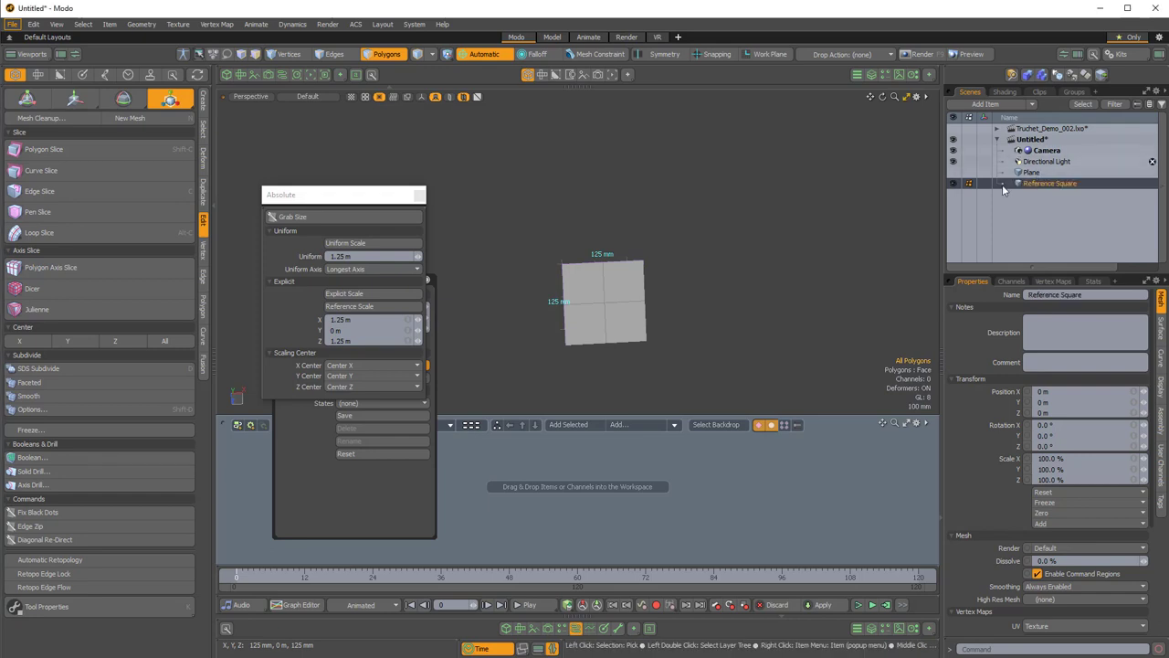
- Add a new mesh item below Reference Square and name it Elbow
key("n")
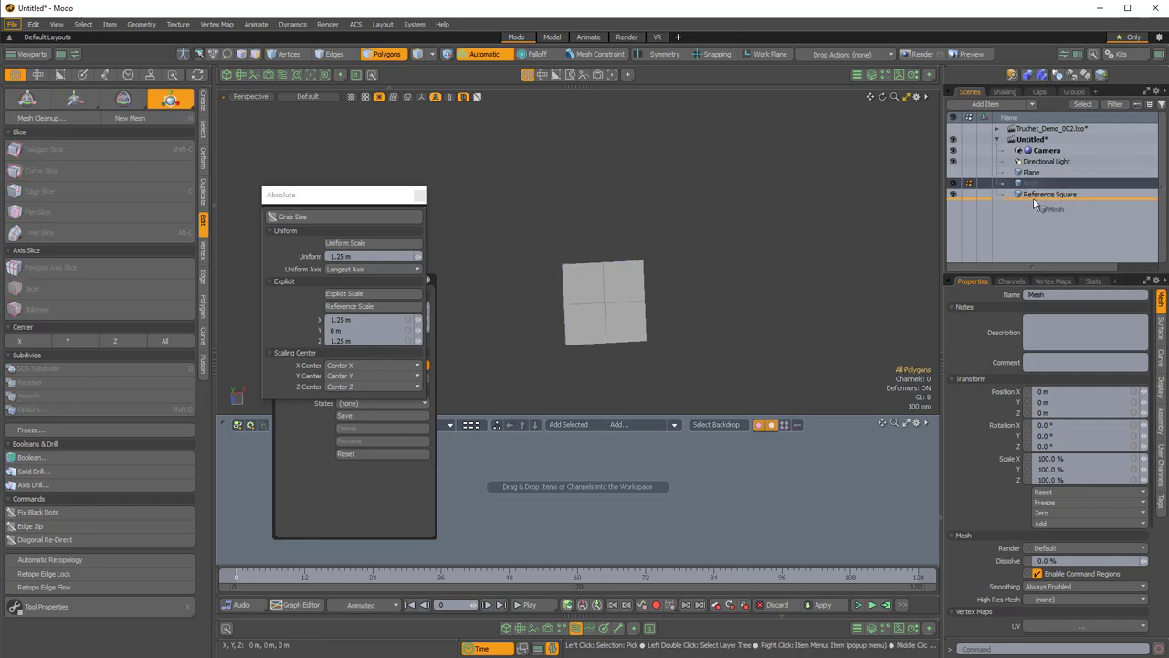
left_click_drag(1035, 201, 1039, 196)
double_click(1043, 194)
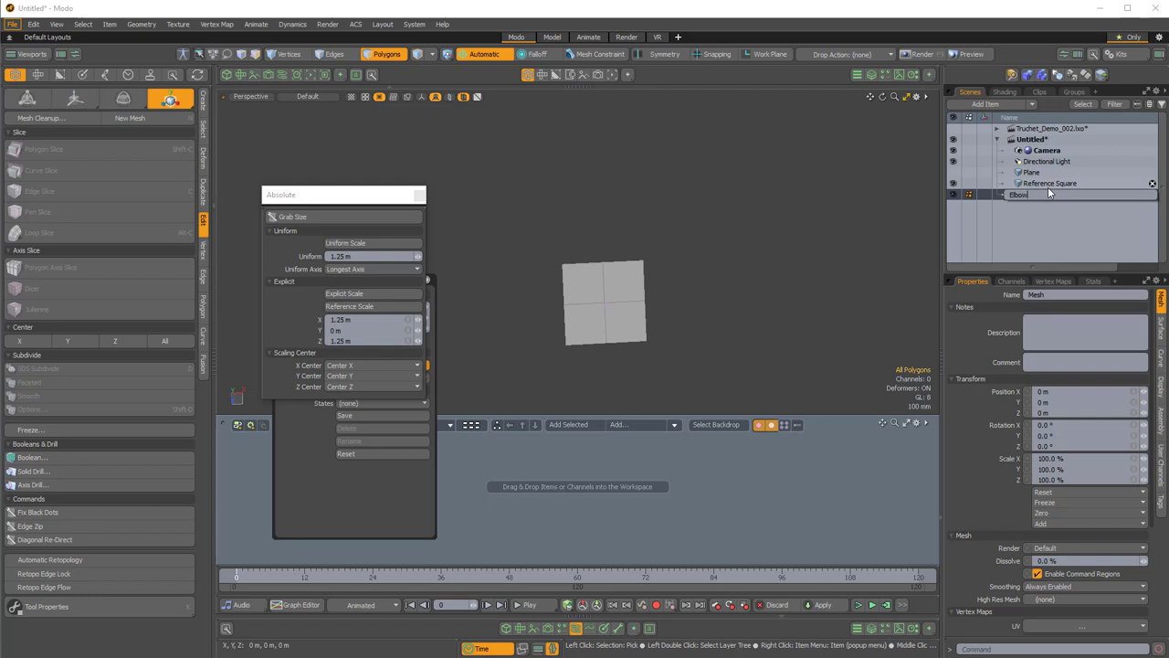
key("Return")
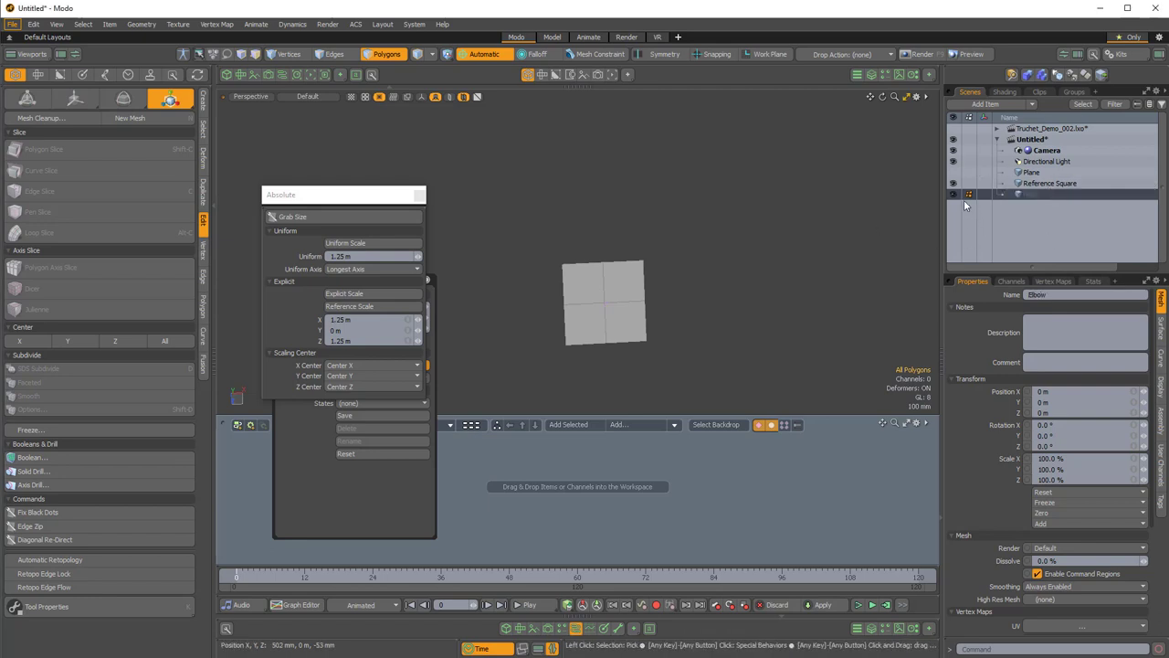
- Close the absolute scaling window and add a Toroid mesh operation to the Elbow mesh
left_click(419, 195)
left_click_drag(408, 272, 357, 263)
scroll(618, 266, "up", 3)
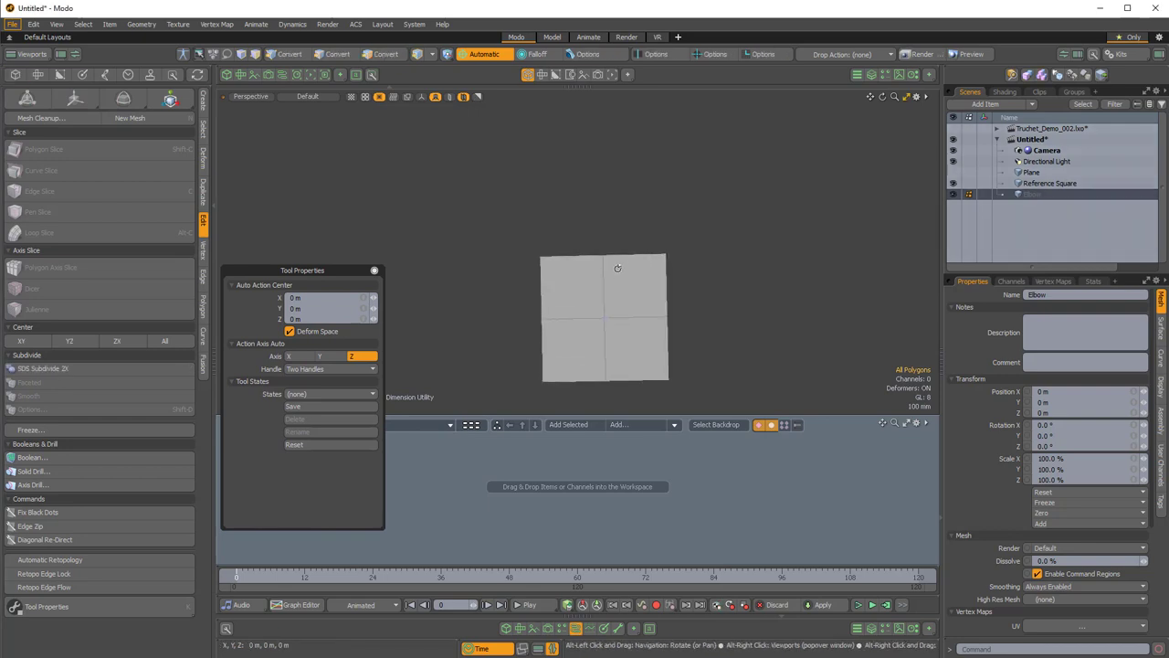
left_click_drag(664, 311, 639, 296, "alt+shift")
scroll(677, 298, "down", 1)
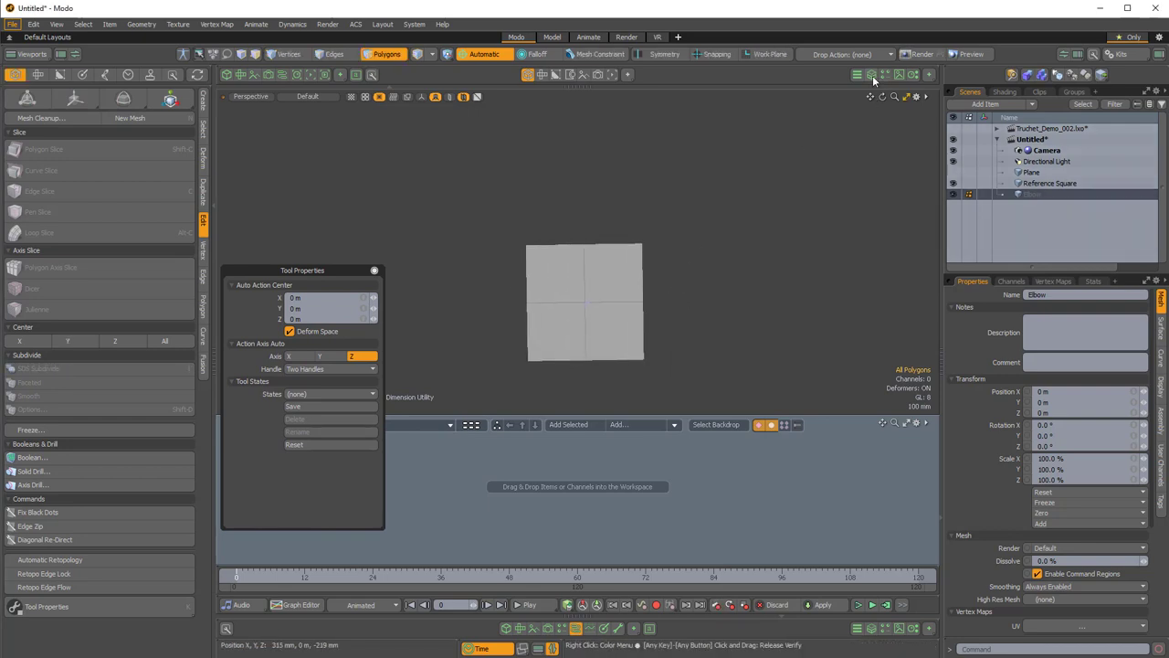
left_click(872, 75)
left_click(808, 99)
type("toroid")
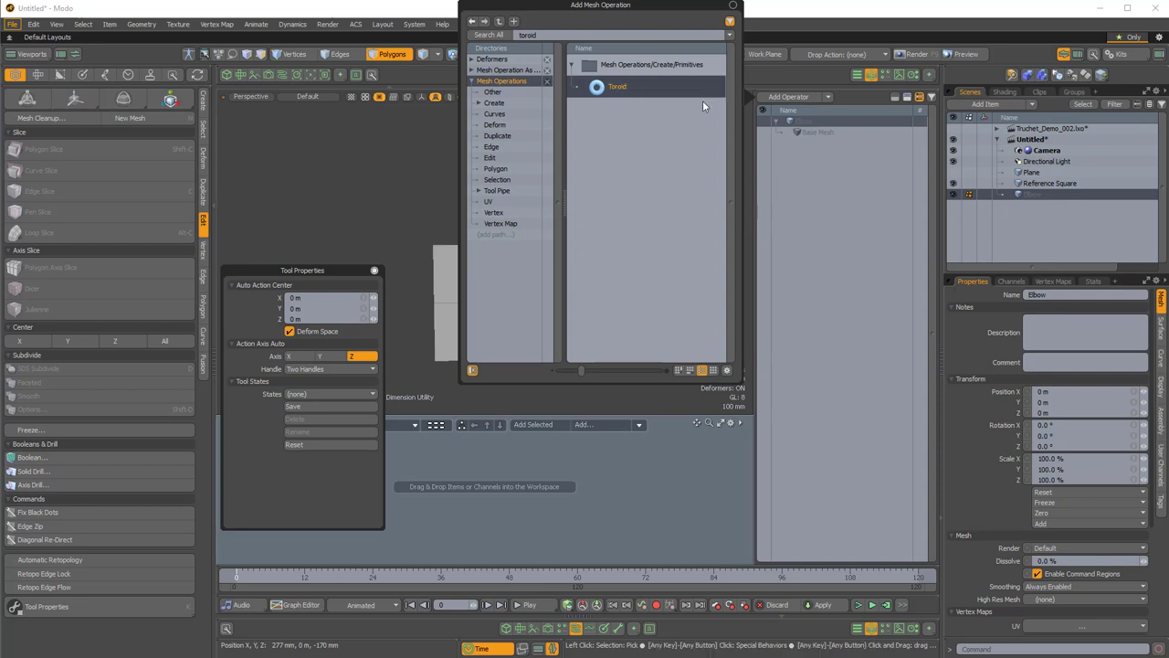
double_click(621, 85)
key("a")
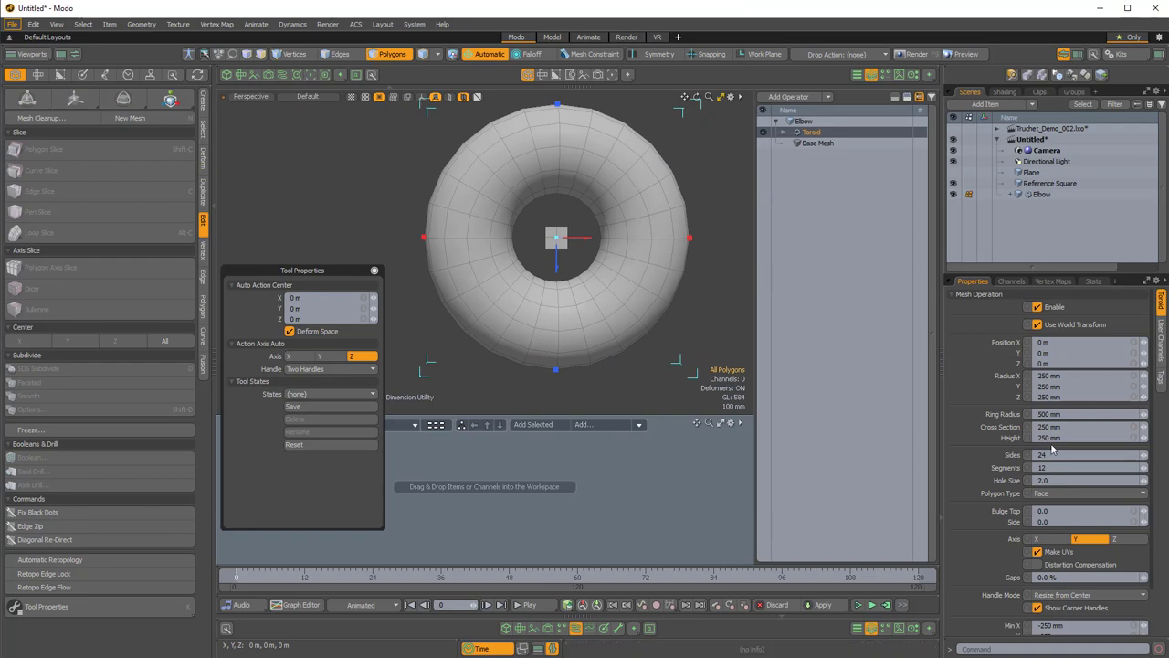
- Set the toroid's position to X -62.5 mm and Z -65.2 mm
left_click(1051, 341)
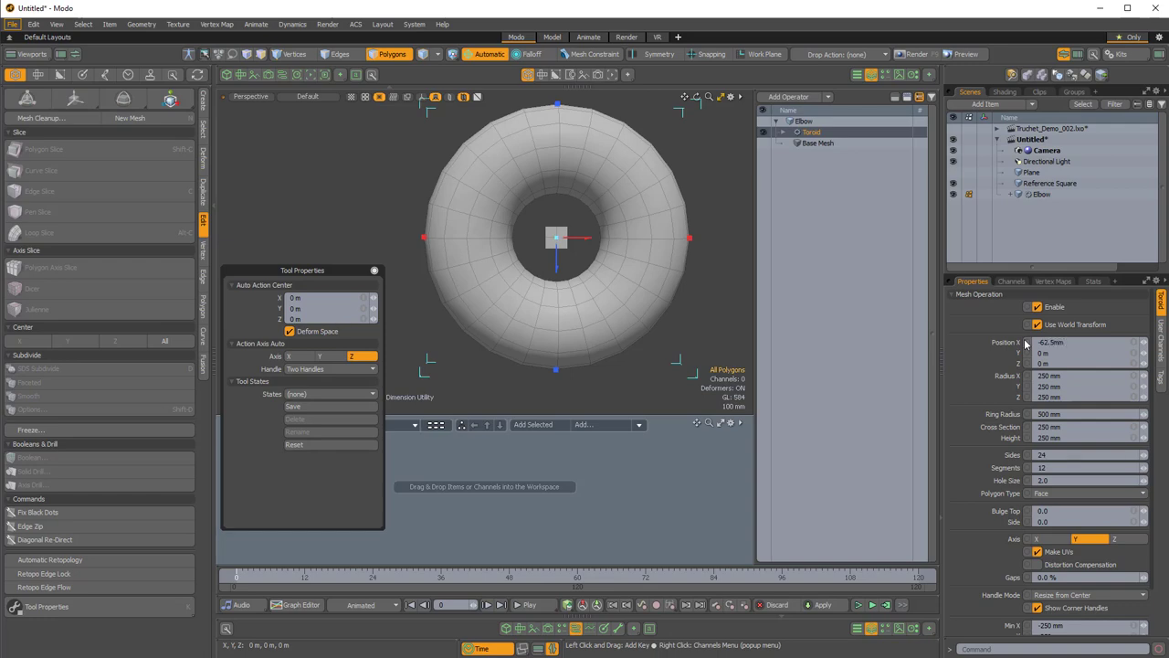
key("Tab")
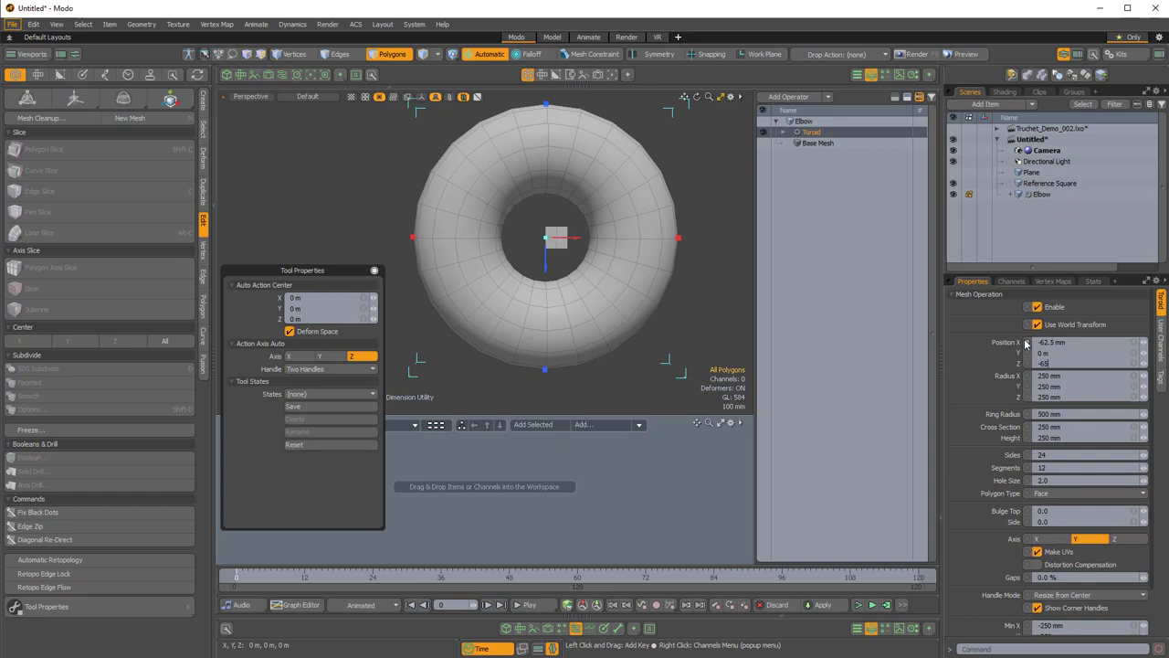
type("-65.2mm")
key("Tab")
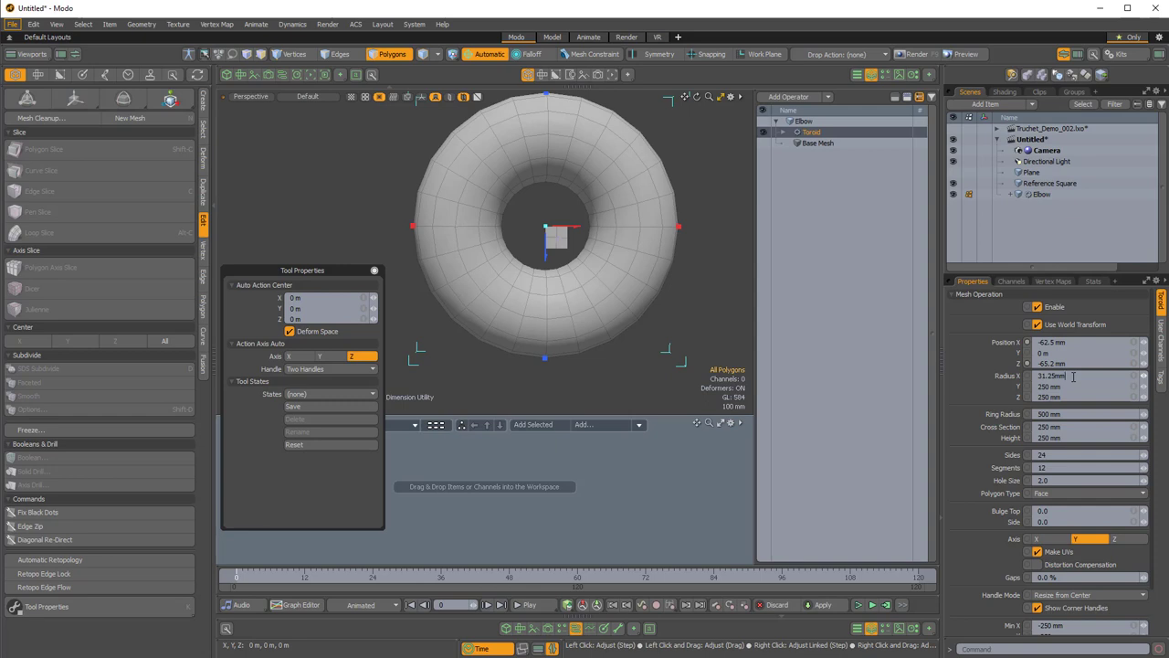
- Set the toroid's X, Y and Z radii to 31.25 mm, ring radius to 62.5 mm, and cross section and height to 12 mm
key("Return")
left_click_drag(579, 280, 577, 311, "ctrl+alt")
left_click(1073, 415)
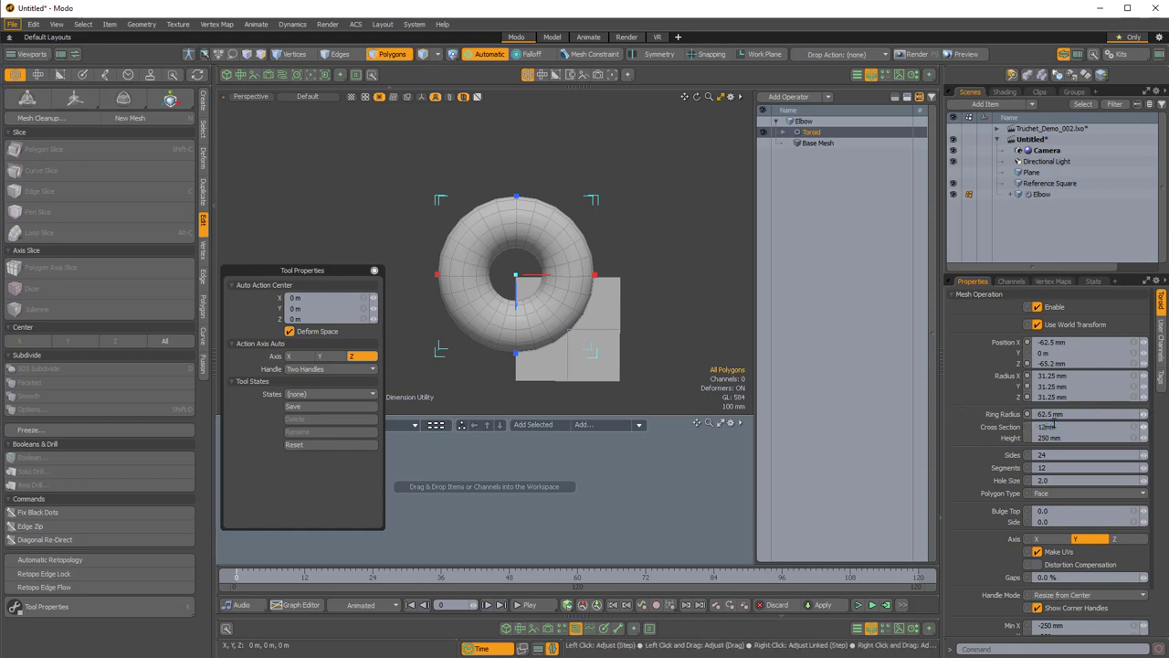
key("Return")
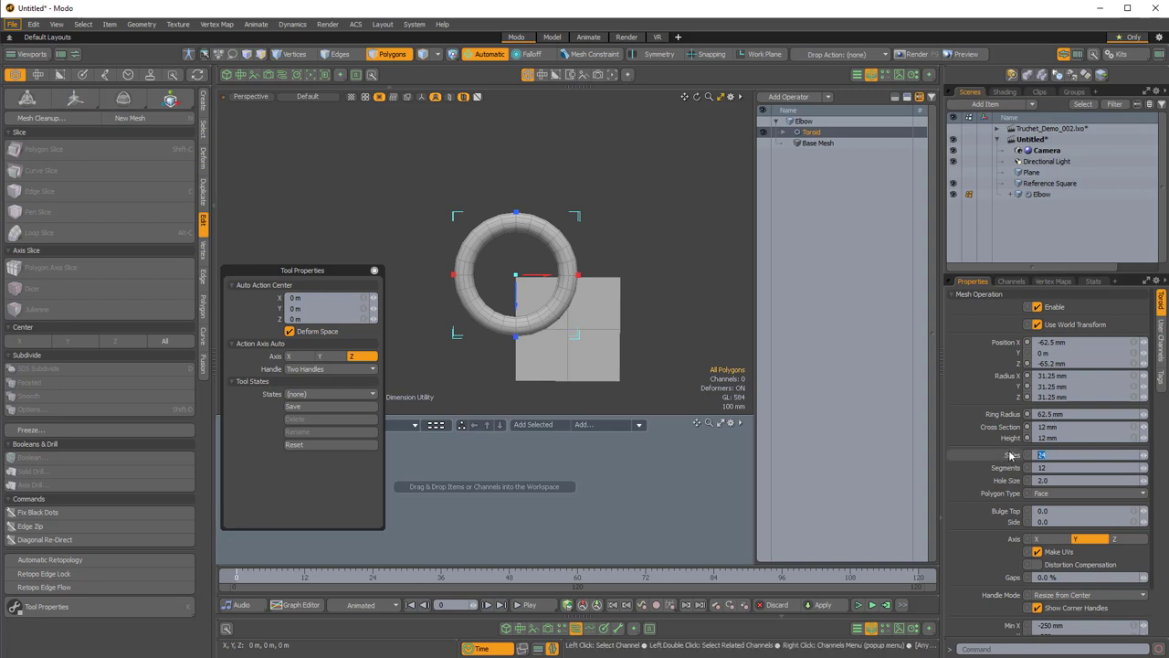
- Set the toroid's sides to 32 and its segments to 16
type("32")
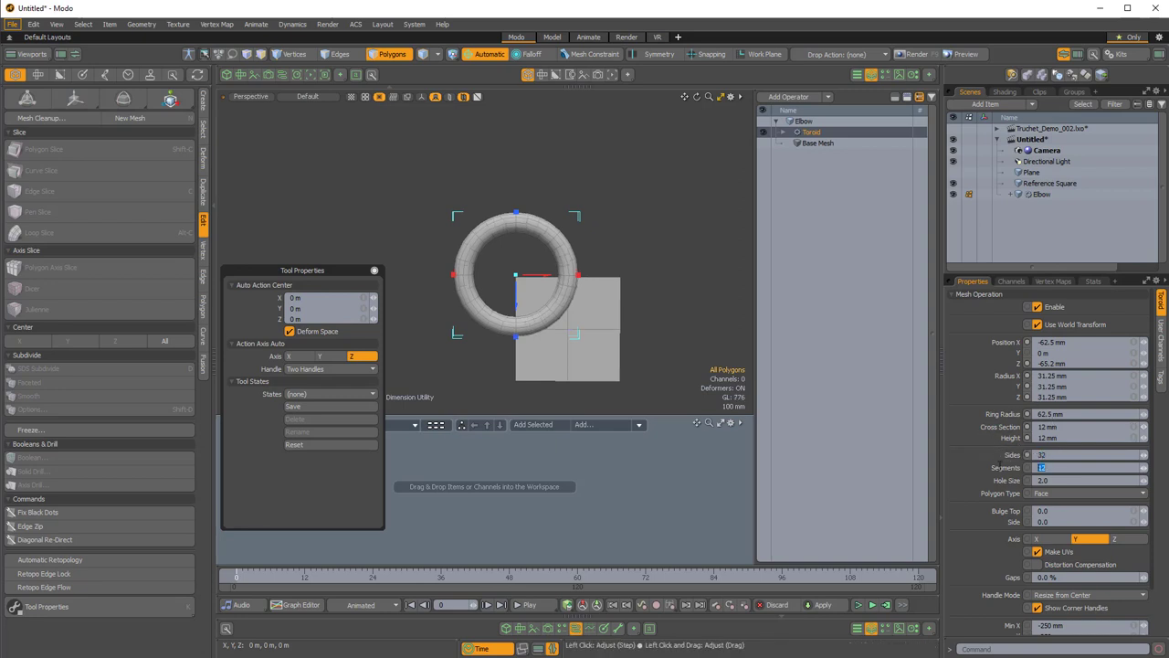
type("16")
key("Return")
scroll(623, 316, "down", 1)
scroll(622, 319, "up", 5)
left_click_drag(622, 319, 554, 244, "alt")
- Freeze the mesh operations of the Elbow item into editable geometry
key("3")
double_click(594, 220)
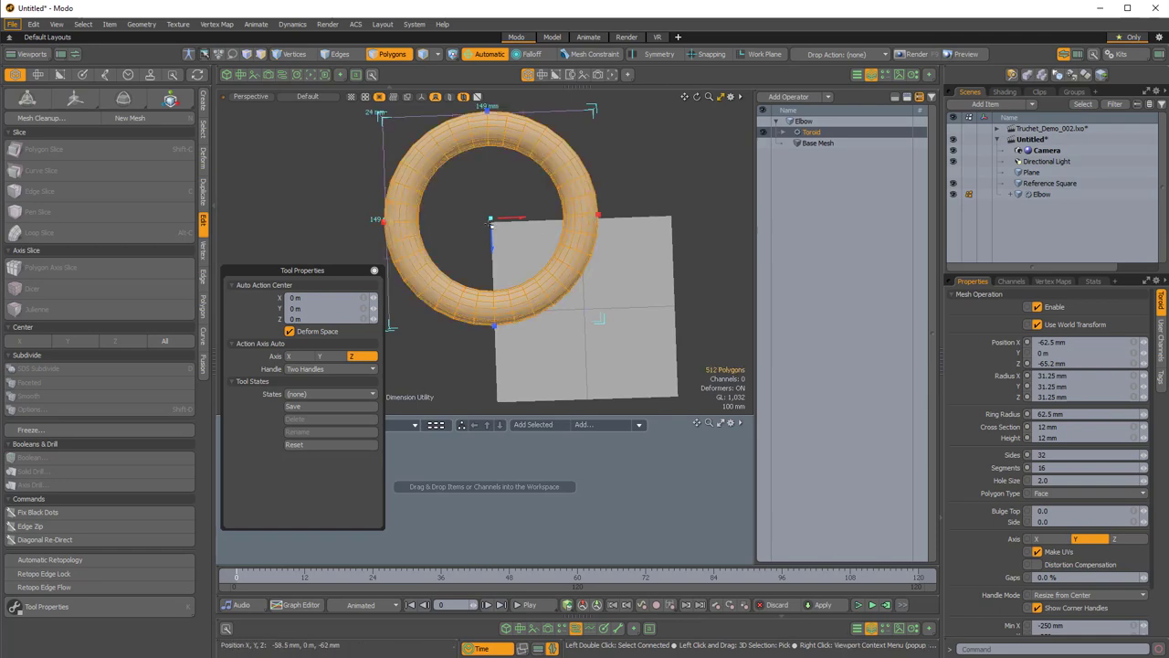
left_click_drag(600, 320, 535, 176, "alt")
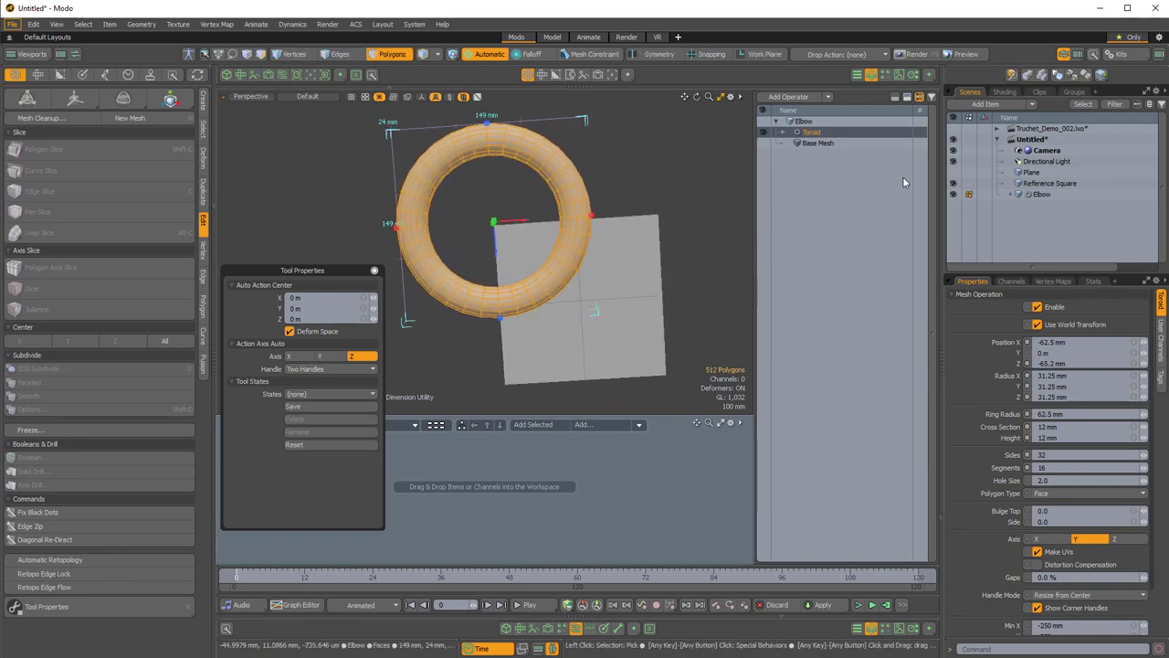
left_click(1042, 194)
right_click(1045, 197)
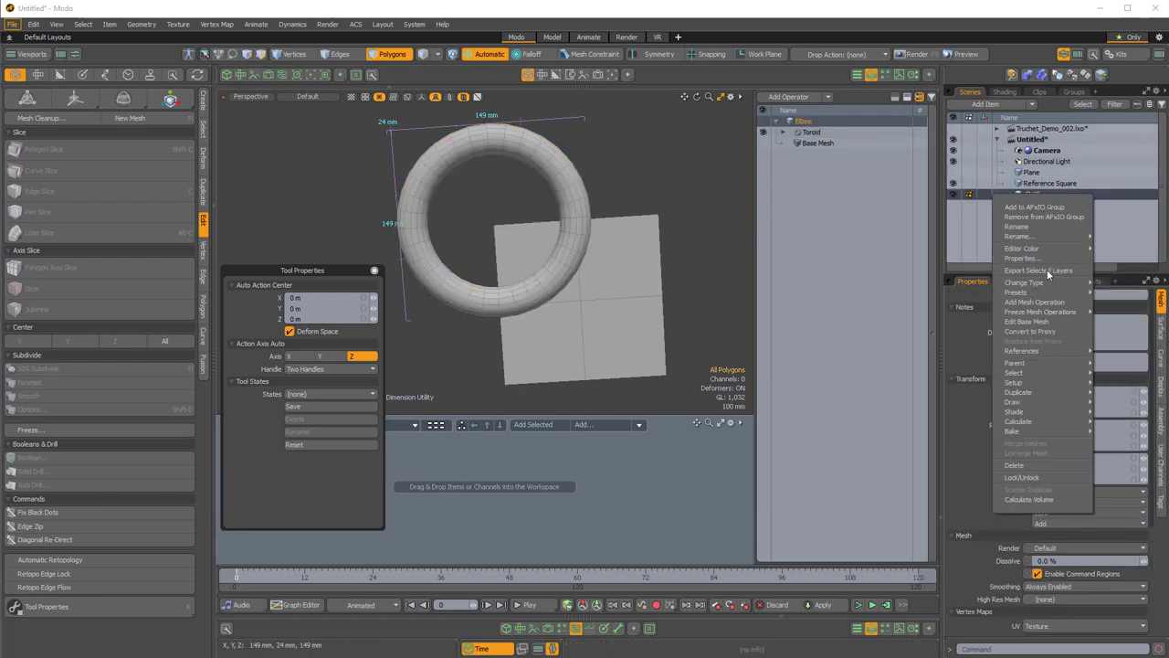
mouse_move(994, 313)
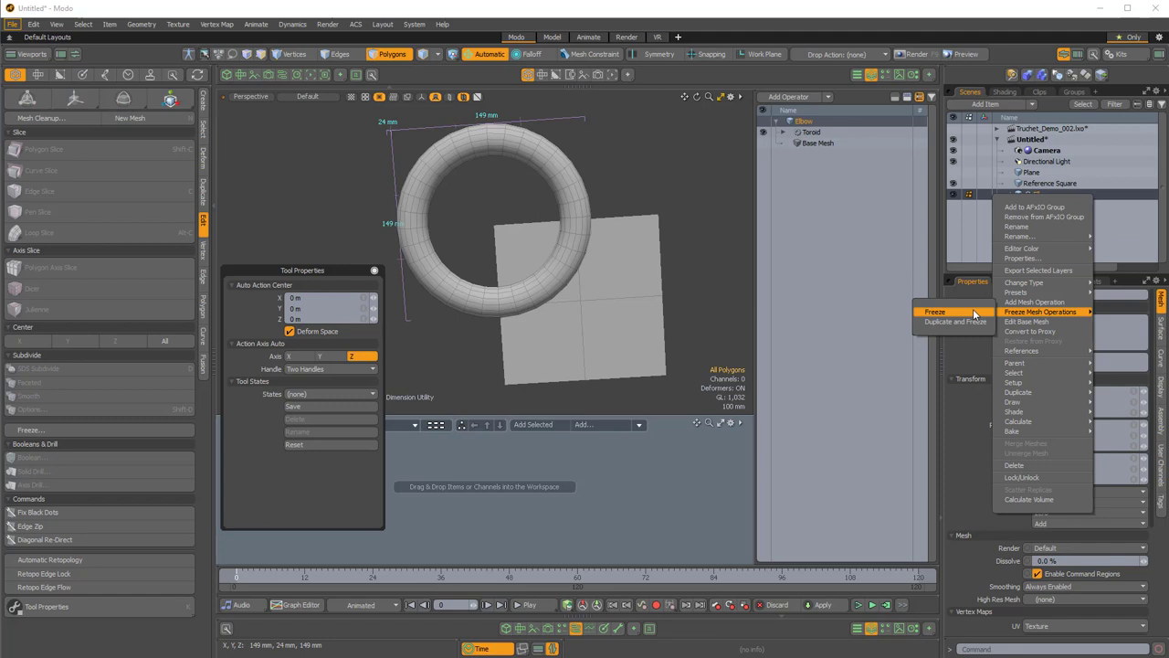
left_click(974, 314)
- Select the quarter of the ring over the reference square, invert the selection and delete the rest of the ring
left_click_drag(608, 279, 472, 256, "alt")
left_click_drag(576, 184, 494, 226, "alt")
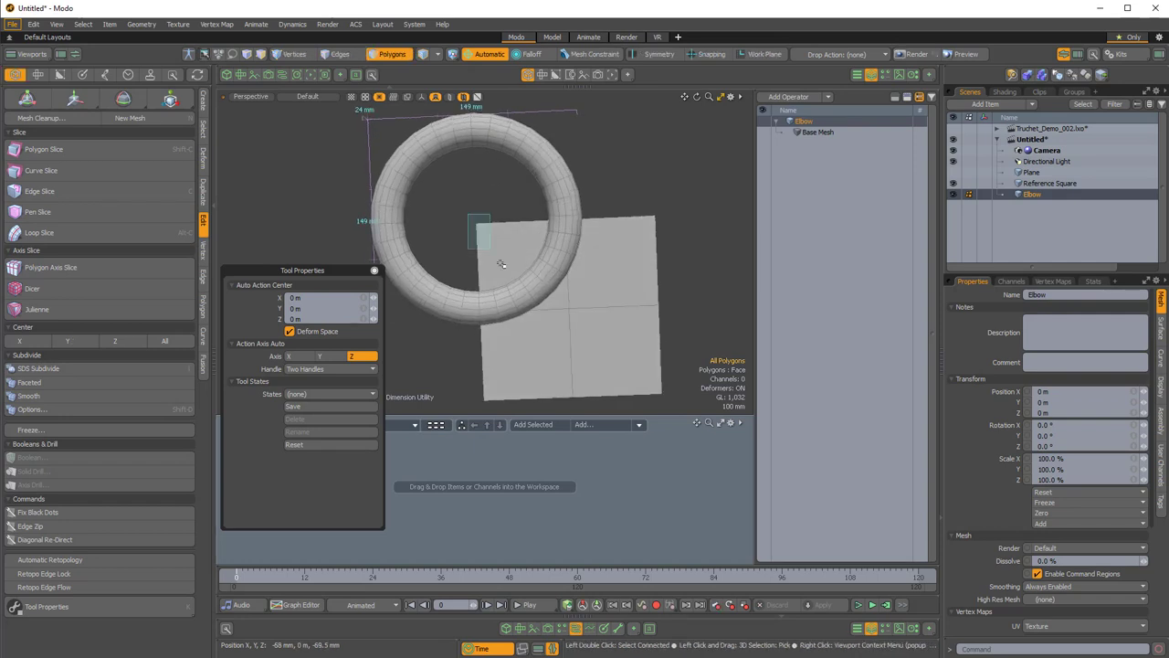
left_click_drag(630, 338, 607, 244)
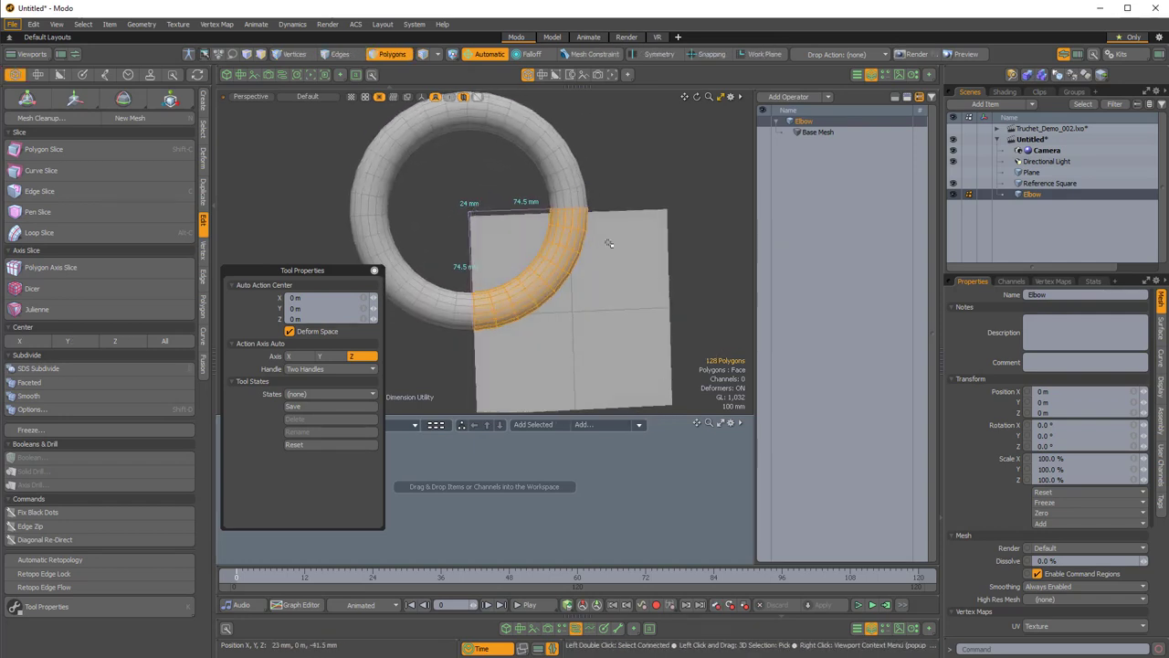
key("bracketleft")
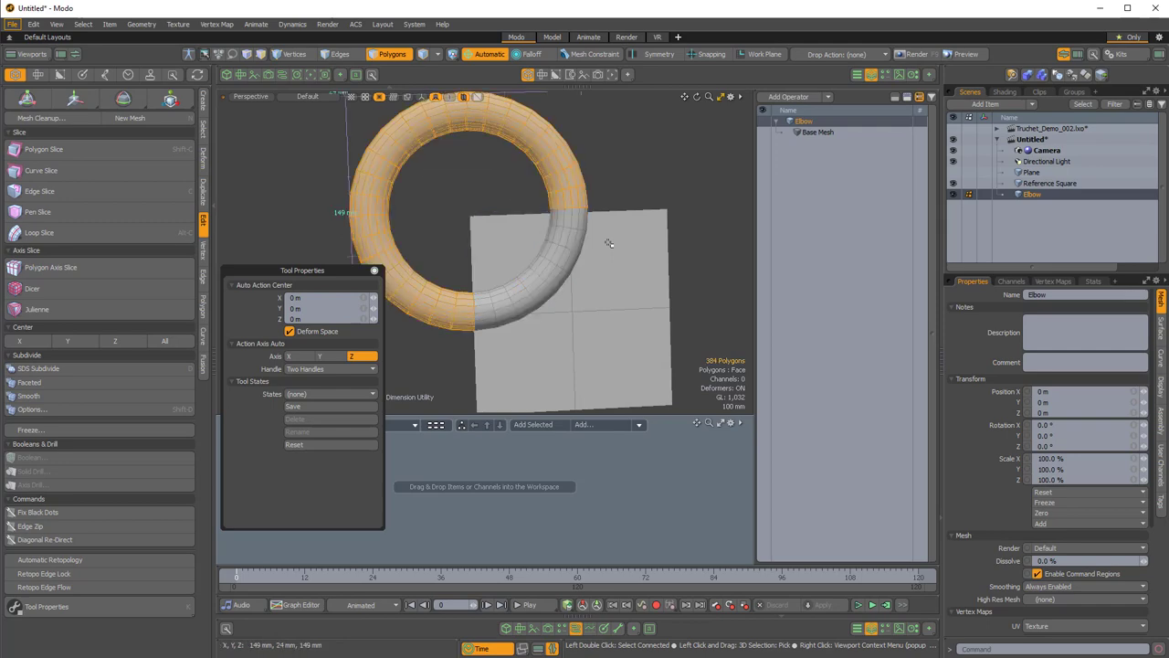
key("Delete")
- Delete the lower half of the elbow tube, removing the polygon loops just below its midline and the leftover bottom strip
left_click_drag(595, 202, 634, 233, "alt")
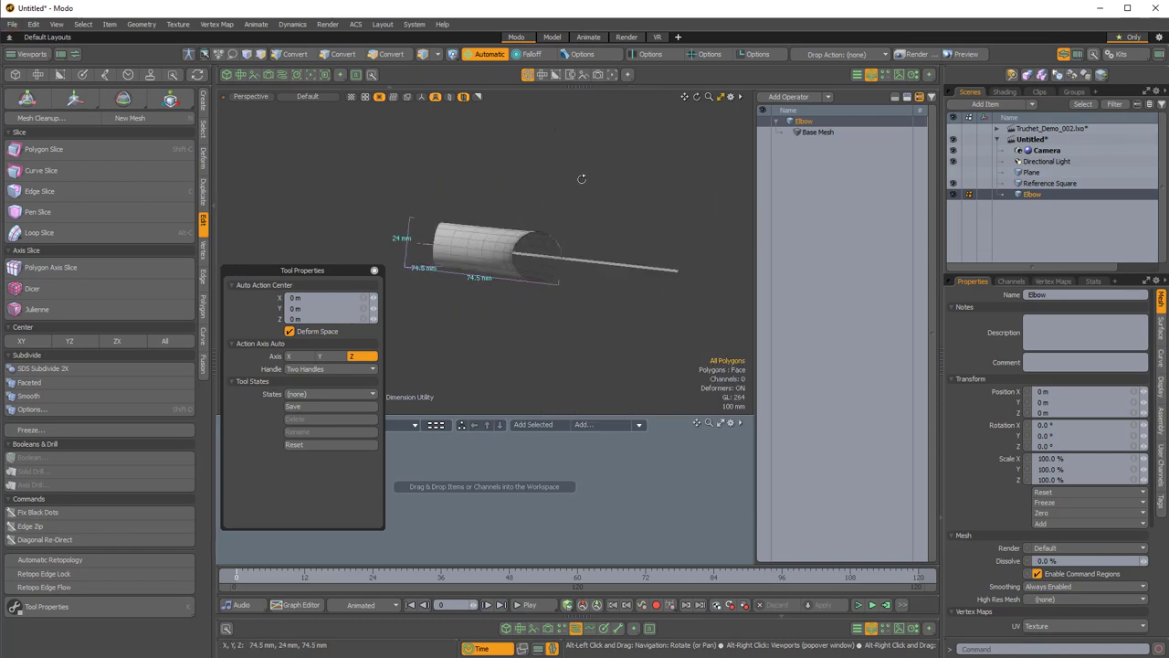
left_click_drag(596, 277, 539, 264, "alt")
scroll(537, 183, "up", 3)
left_click_drag(534, 198, 576, 277, "alt")
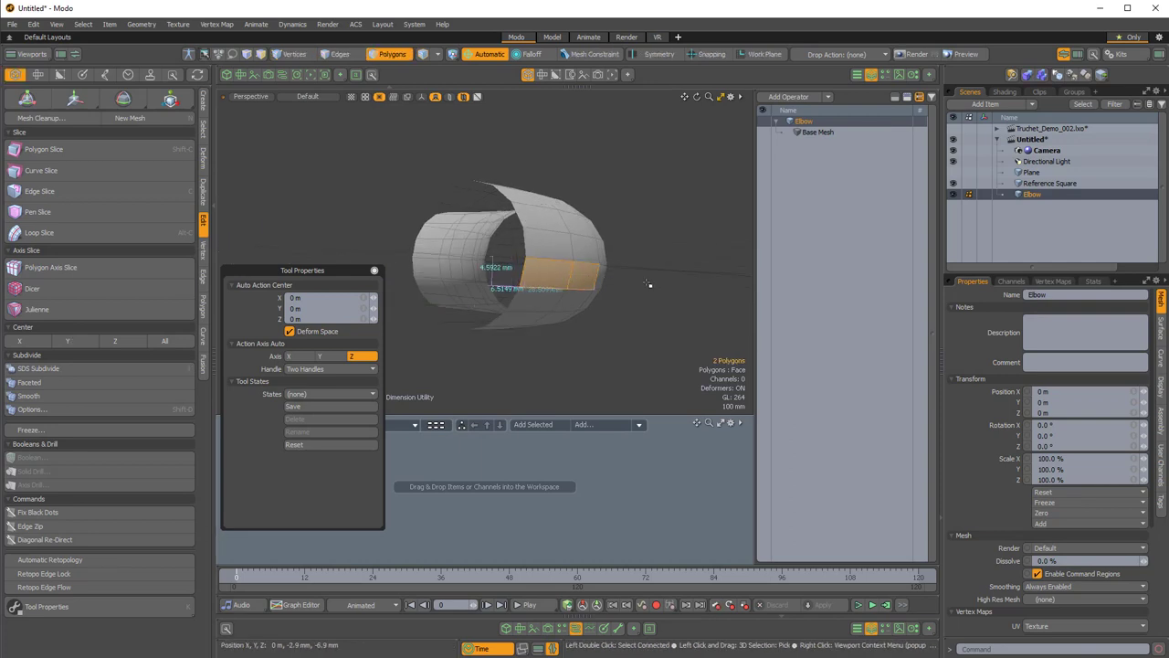
left_click_drag(646, 283, 547, 230, "alt")
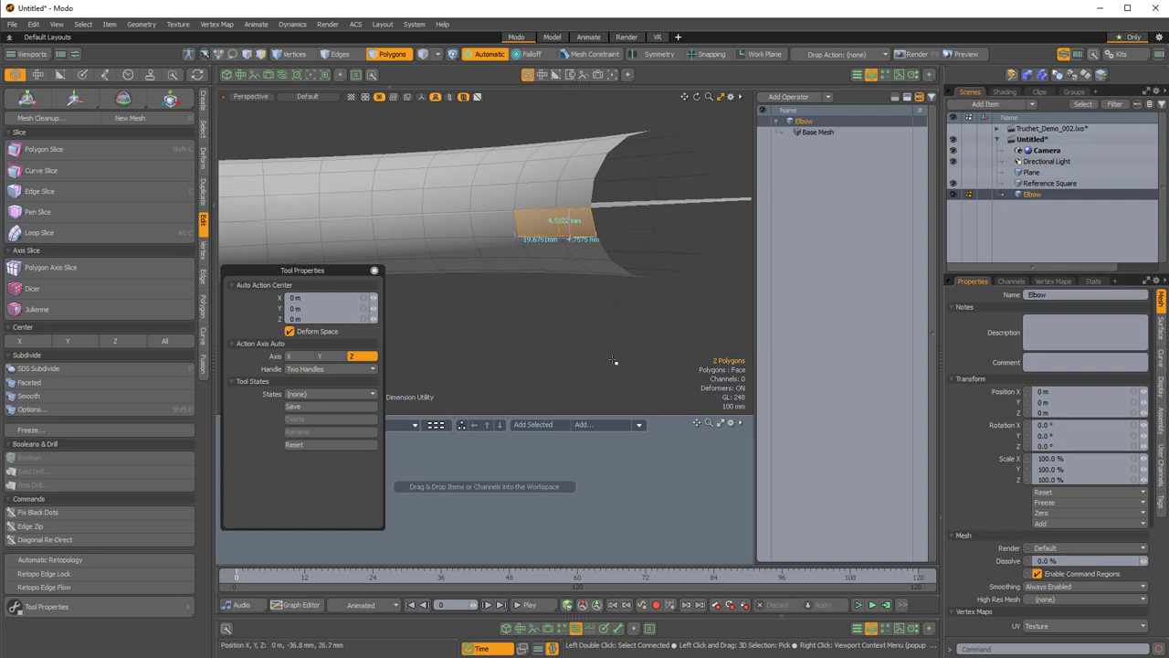
key("l")
key("Delete")
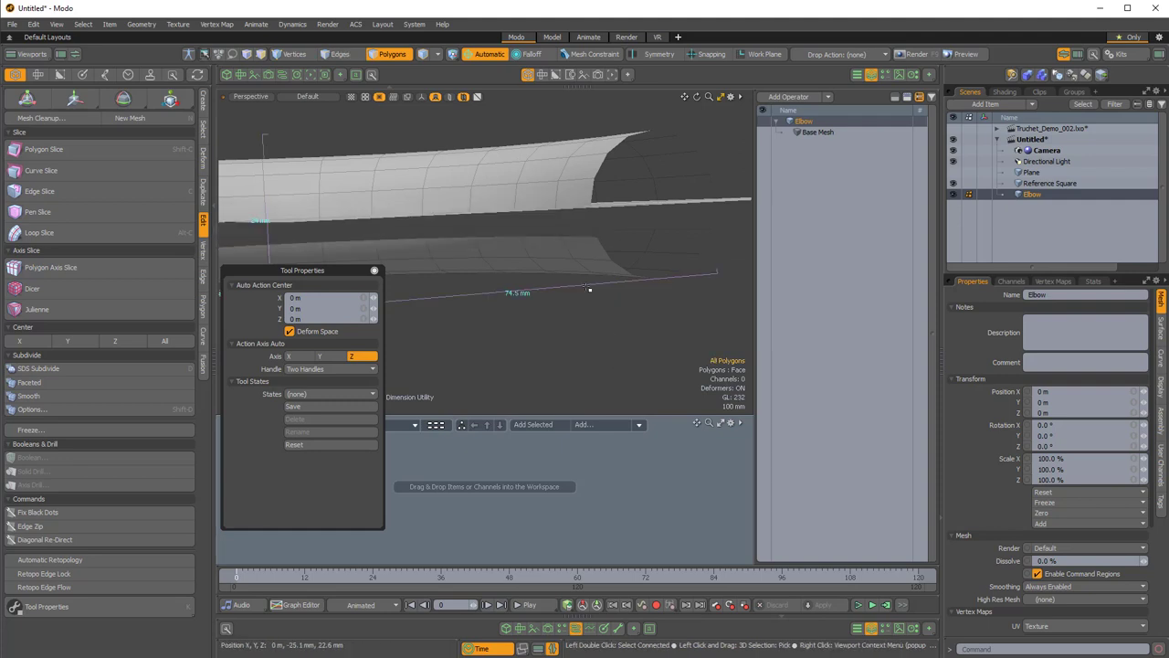
double_click(592, 266)
key("Delete")
- Flatten the elbow's upper half by scaling Y to 0% about the origin
left_click_drag(648, 248, 466, 273, "alt")
double_click(553, 243)
key("r")
left_click_drag(624, 281, 583, 262, "ctrl+alt")
key("alt+a")
left_click_drag(612, 319, 577, 191, "ctrl+alt")
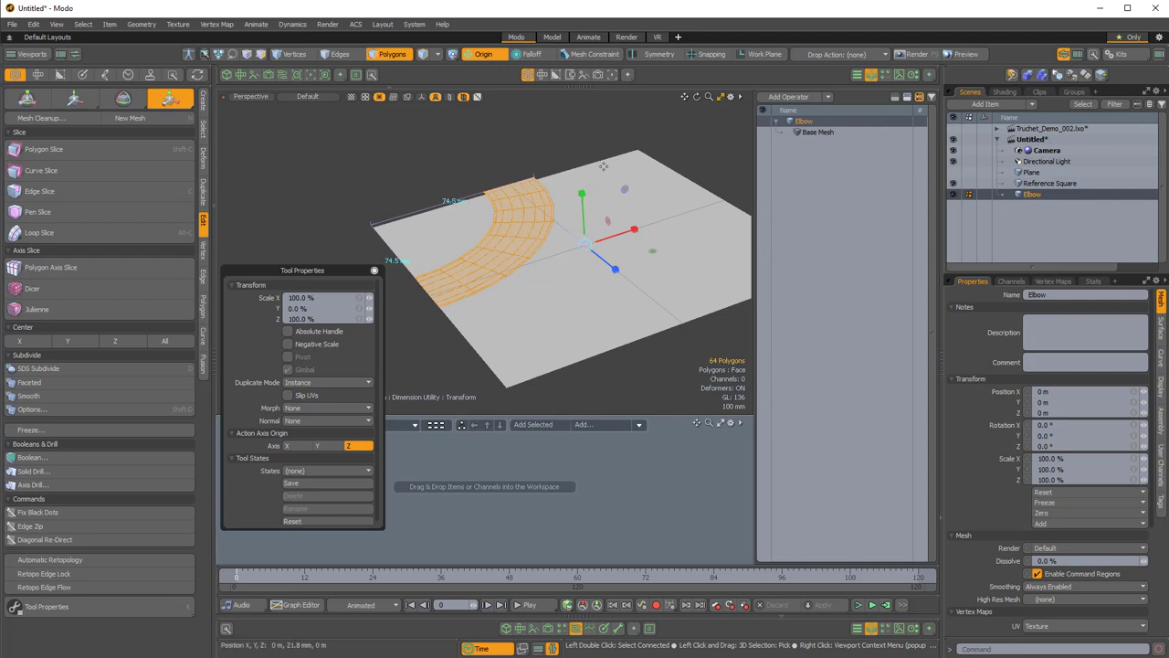
key("q")
left_click_drag(583, 183, 595, 308, "alt")
key("2")
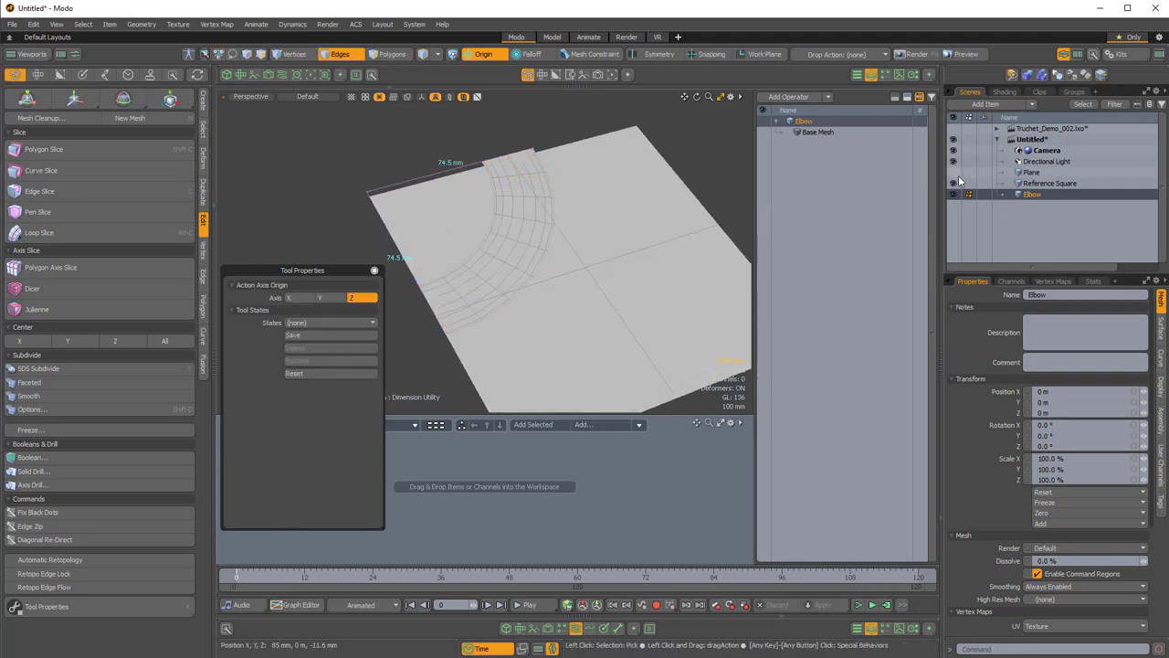
- Hide Reference Square and select the flattened elbow's inner lengthwise edge loops for removal
left_click(954, 185)
left_click_drag(561, 247, 445, 320, "alt")
left_click_drag(445, 320, 501, 230, "alt+shift")
scroll(513, 225, "down", 2)
key("q")
key("Escape")
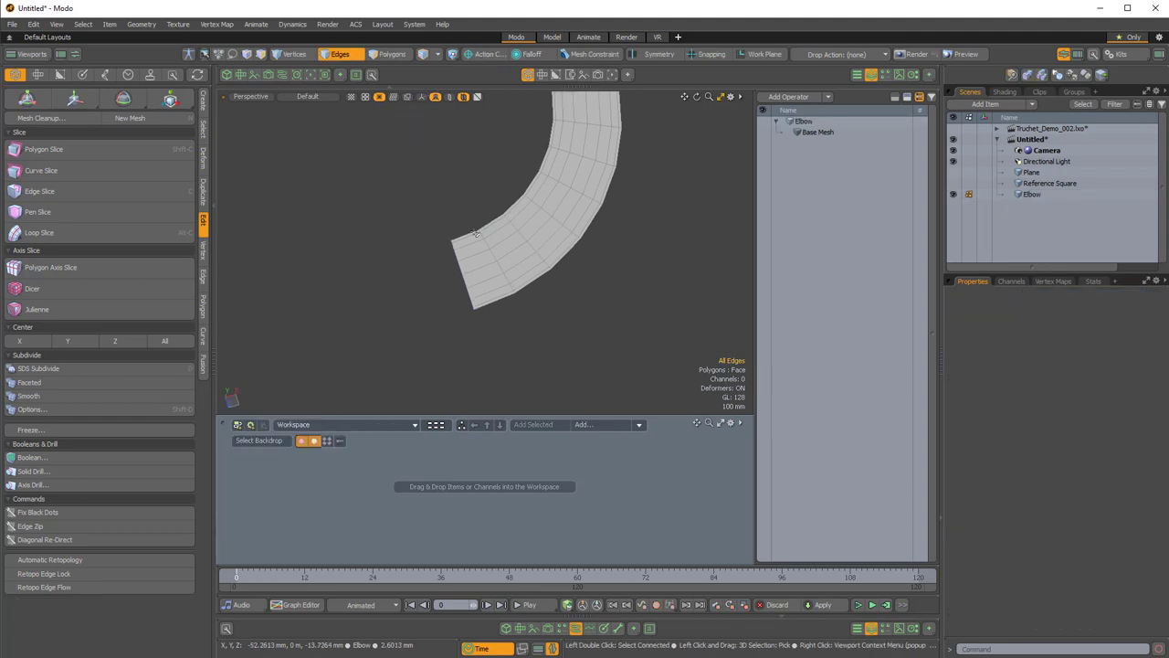
scroll(481, 238, "up", 3)
left_click(479, 239)
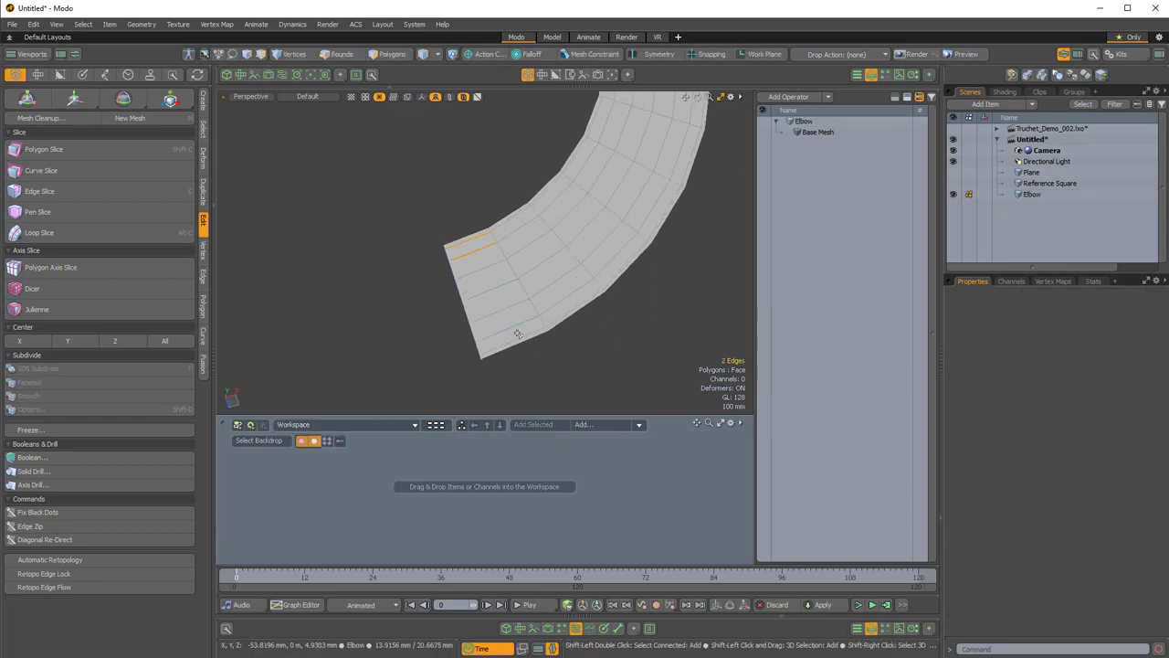
key("l")
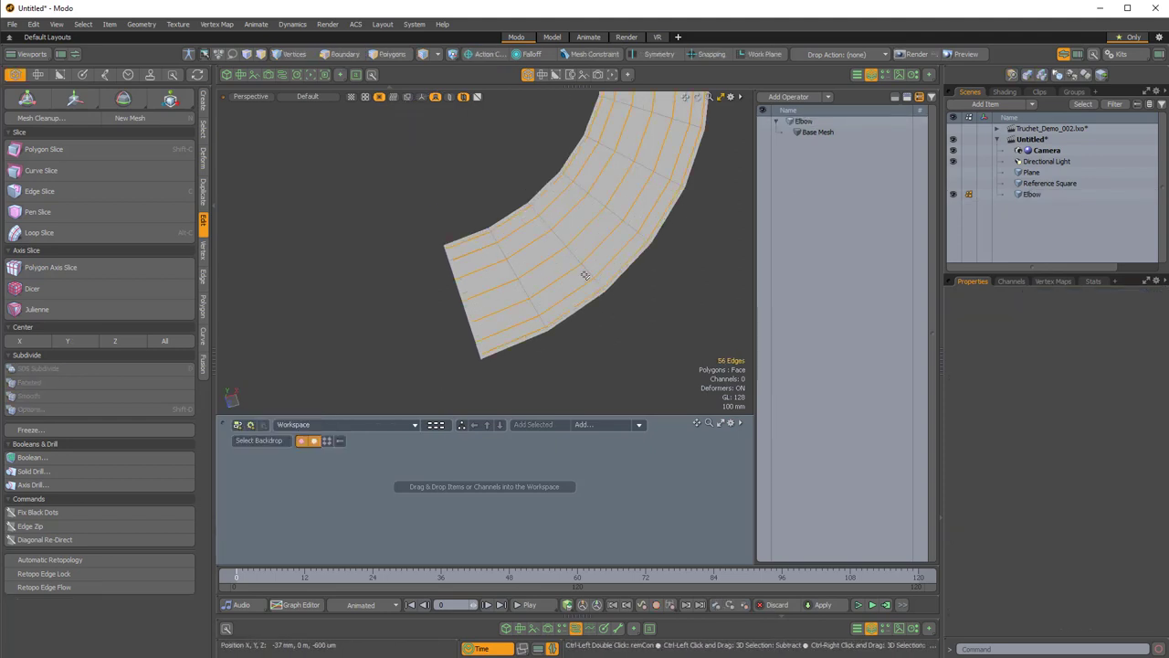
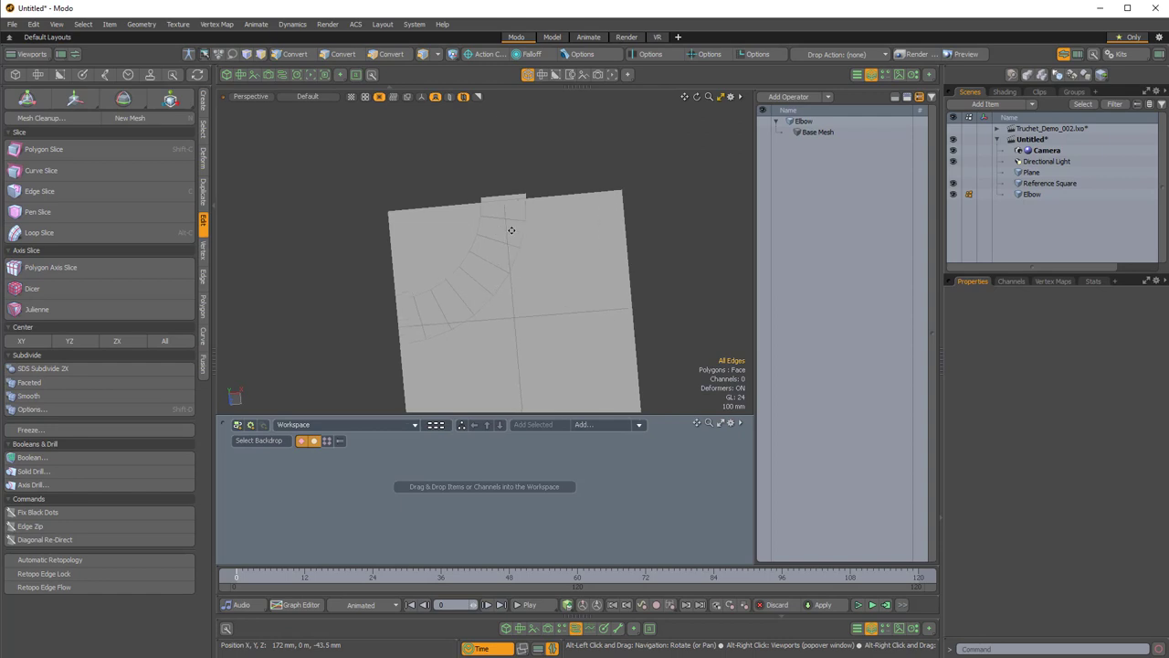
- Undo the edge removal and the flattening of the elbow
key("3")
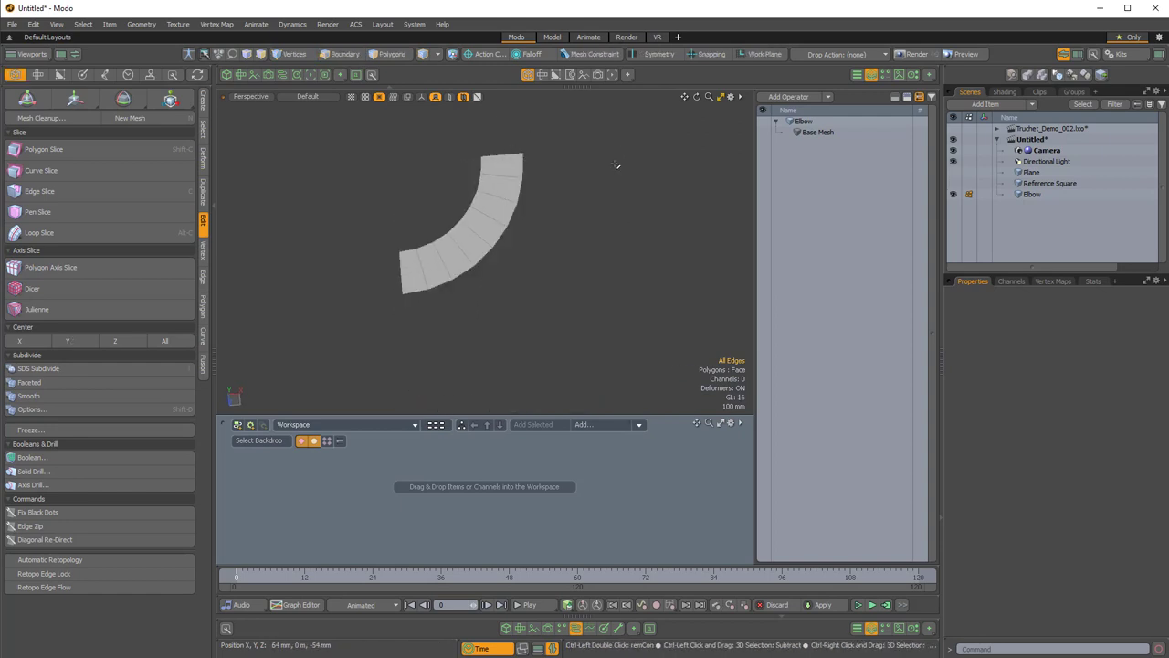
key("ctrl+z")
key("ctrl+z")
key("ctrl+z")
key("ctrl+z")
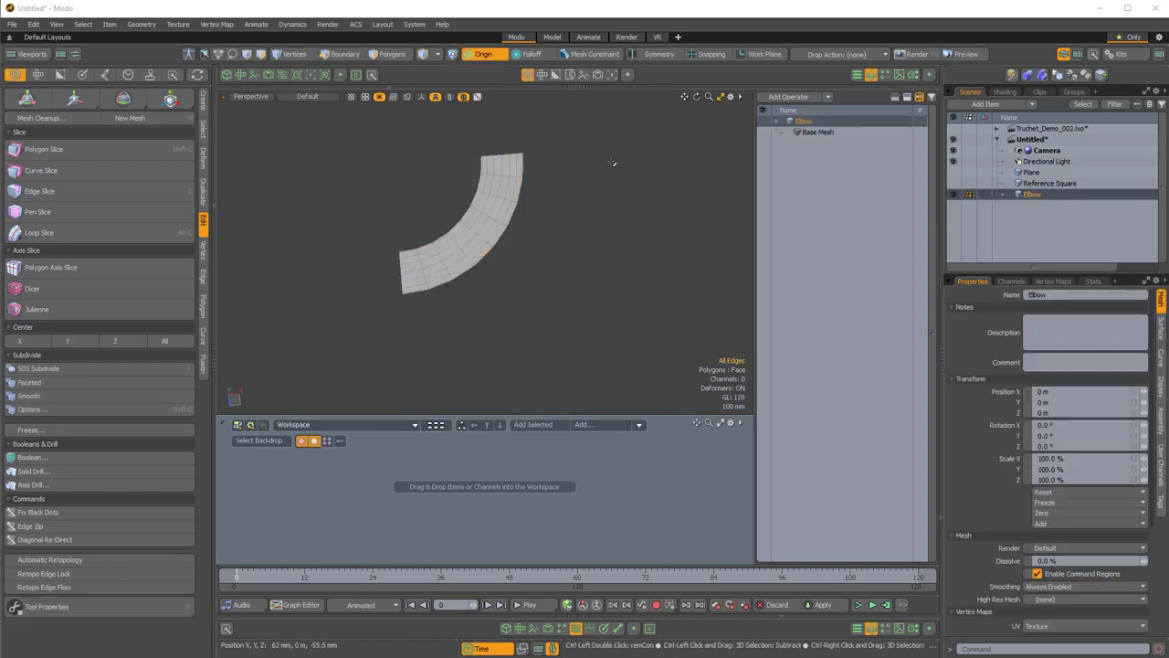
key("r")
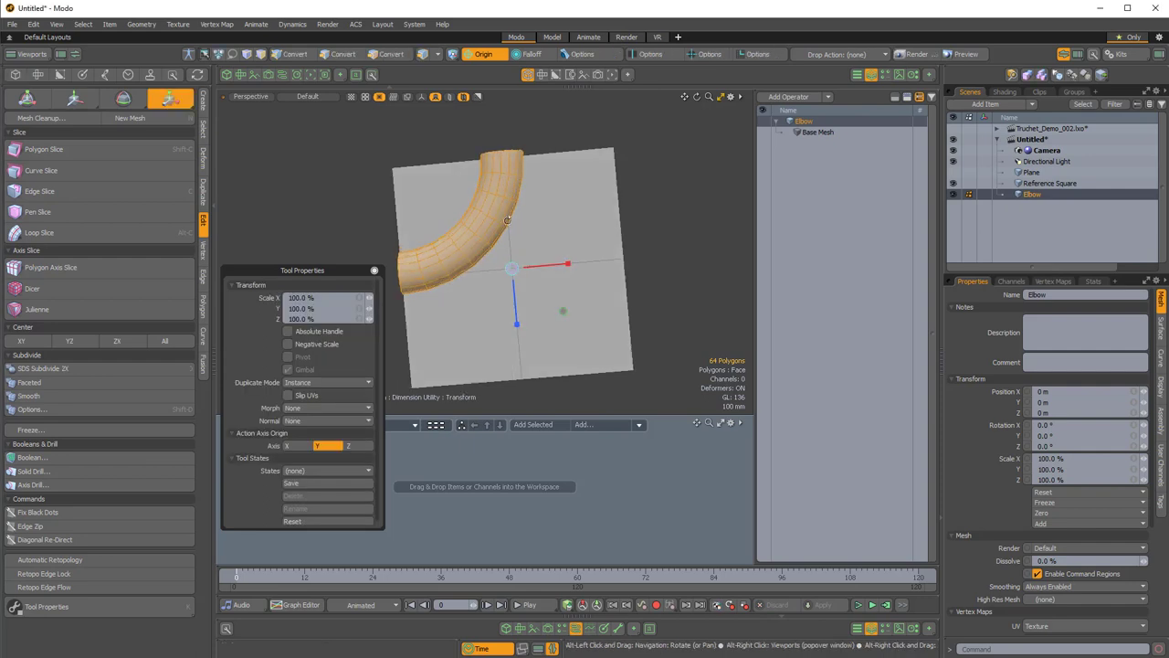
key("alt+a")
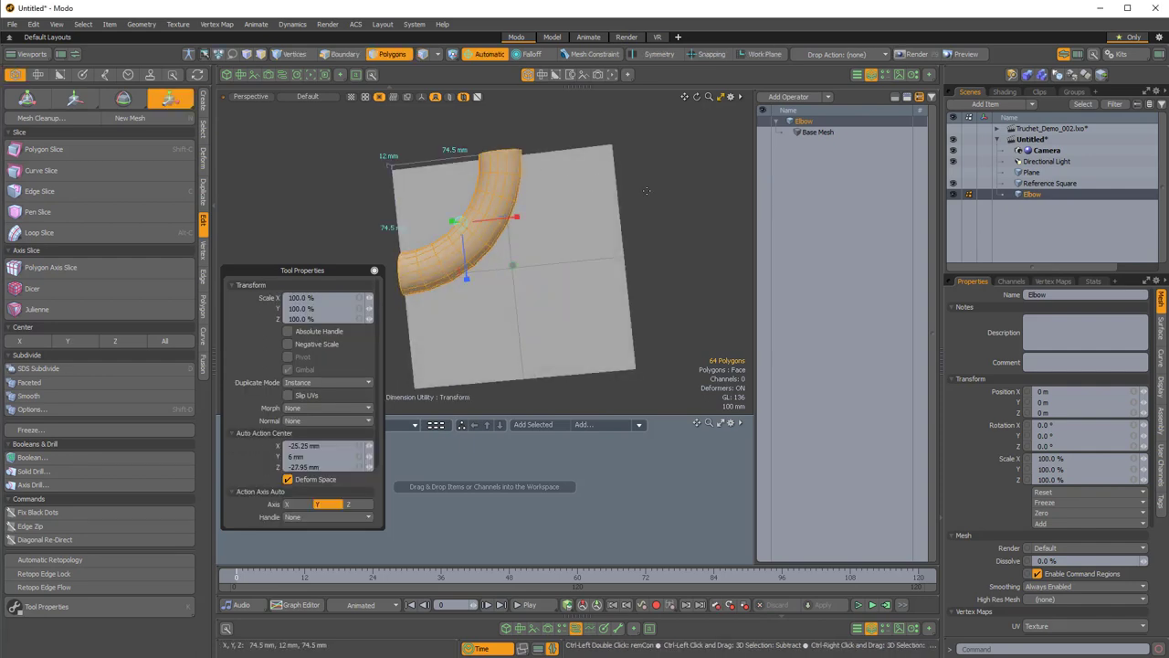
key("space")
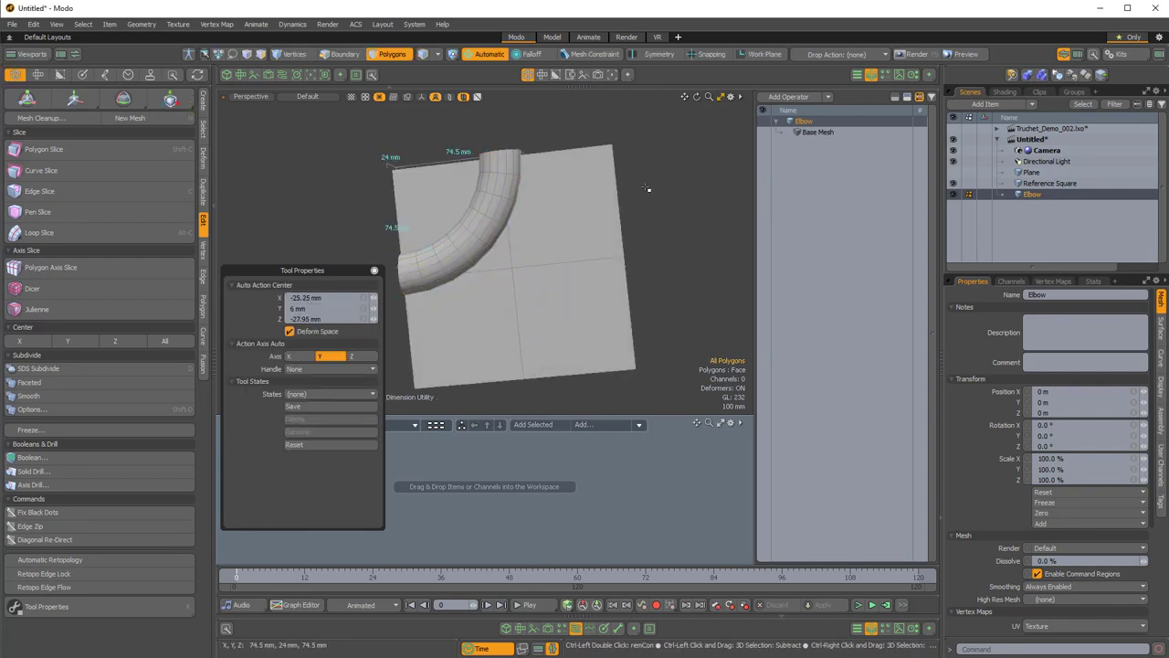
- Undo the elbow's polygon deletions and the mesh freeze, and set the toroid's Z position to -62.5 mm
key("ctrl+z")
key("ctrl+z")
key("ctrl+z")
left_click_drag(537, 191, 569, 201, "alt")
scroll(622, 224, "down", 1)
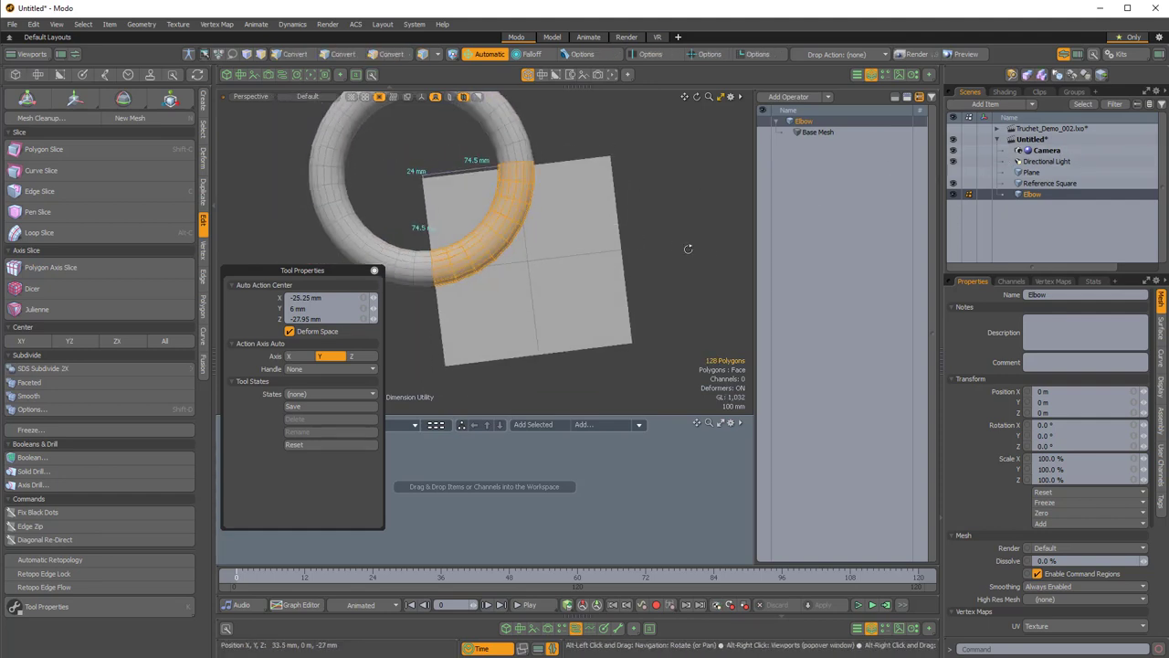
left_click(712, 168)
key("ctrl+z")
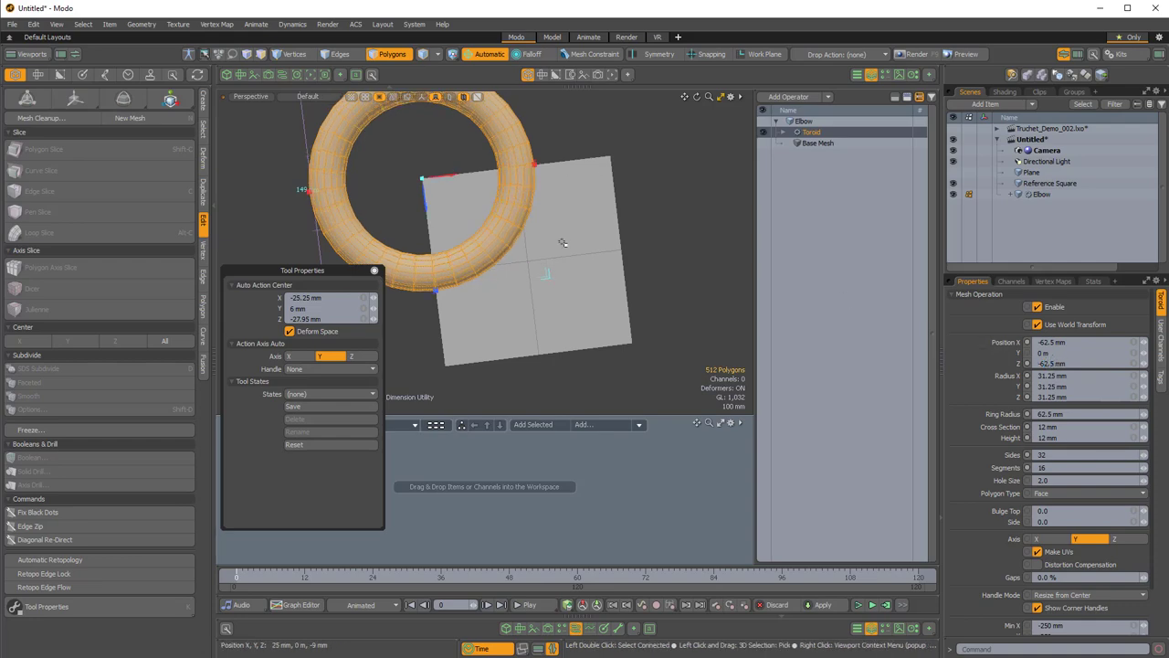
- Freeze the Elbow's mesh operations again with the repositioned toroid
right_click(1023, 196)
mouse_move(1026, 384)
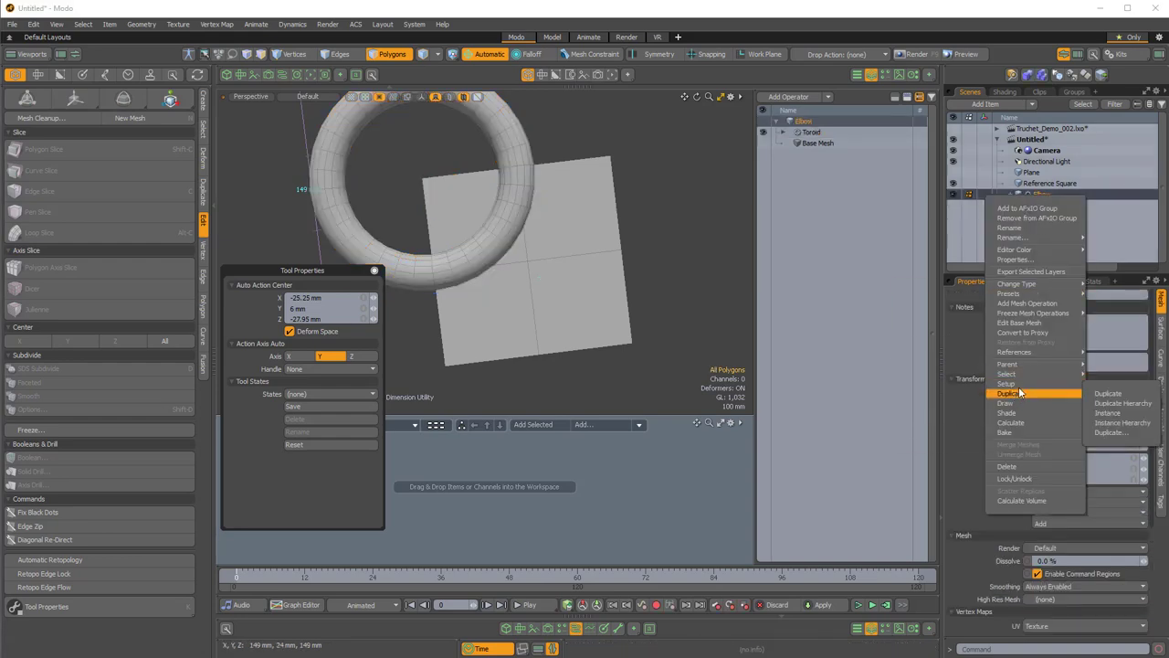
mouse_move(1027, 317)
left_click(1104, 314)
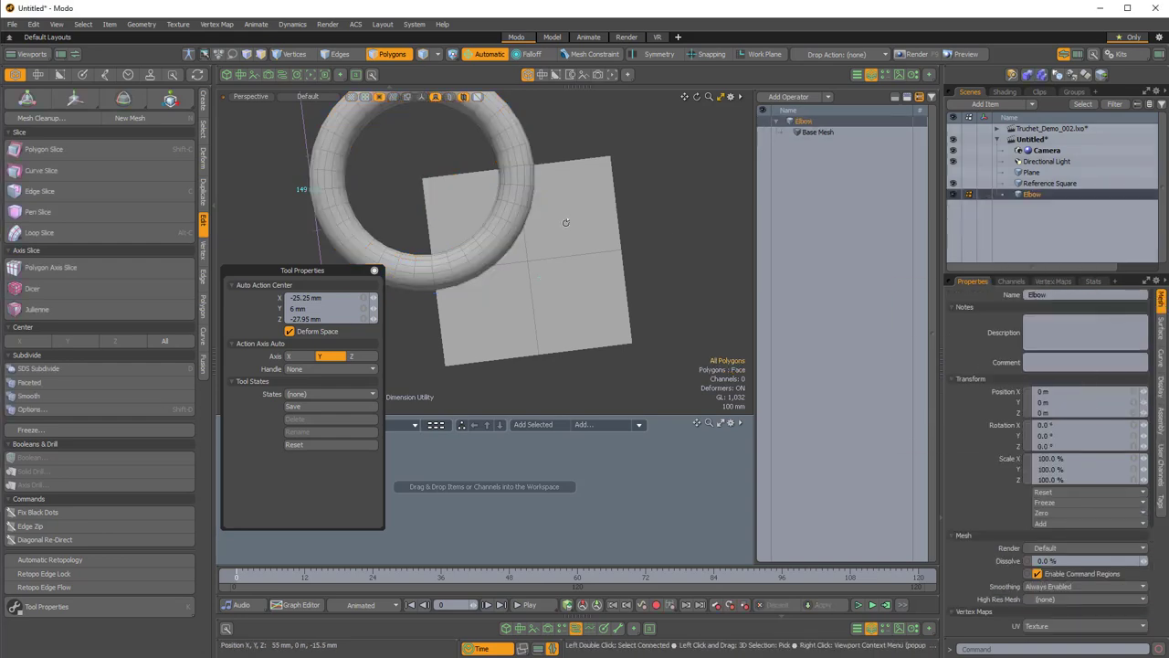
- In the top view, delete every ring polygon outside the quarter that overlaps the reference square
left_click_drag(530, 252, 545, 235, "alt")
key("ctrl+space")
left_click(594, 238)
scroll(586, 239, "down", 2)
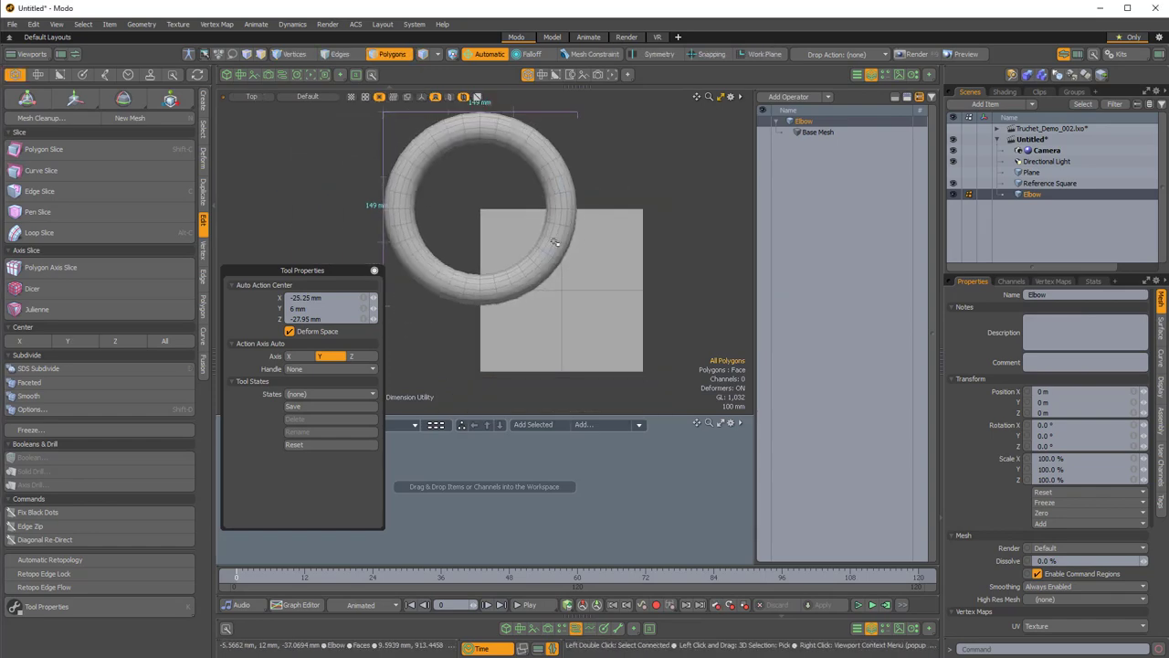
key("Escape")
key("Escape")
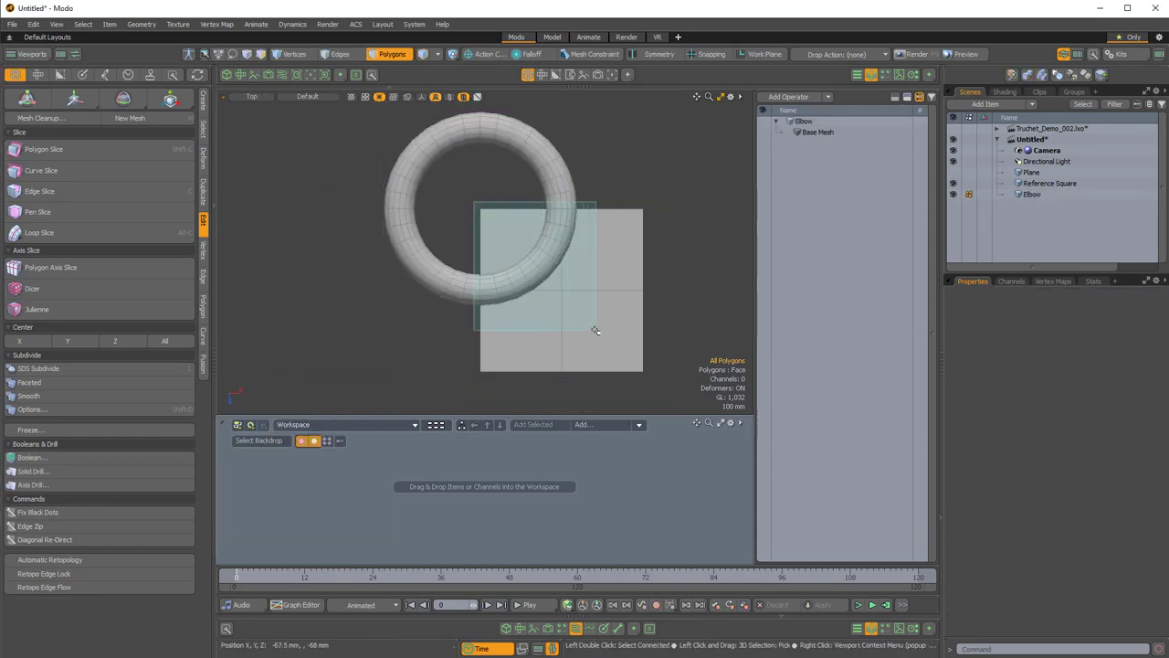
left_click_drag(595, 330, 558, 162)
key("bracketleft")
key("Delete")
- Back in the perspective view, cut away the elbow's lower half, both the polygon loops below the midline and the leftover bottom strip
scroll(530, 247, "down", 1)
key("ctrl+space")
left_click(626, 222)
scroll(516, 220, "up", 3)
mouse_move(498, 238)
left_mouse_down("alt+shift")
mouse_move(537, 267)
mouse_move(512, 240)
mouse_move(530, 254)
mouse_move(488, 239)
left_mouse_up("alt+shift")
scroll(512, 239, "up", 2)
scroll(486, 240, "up", 1)
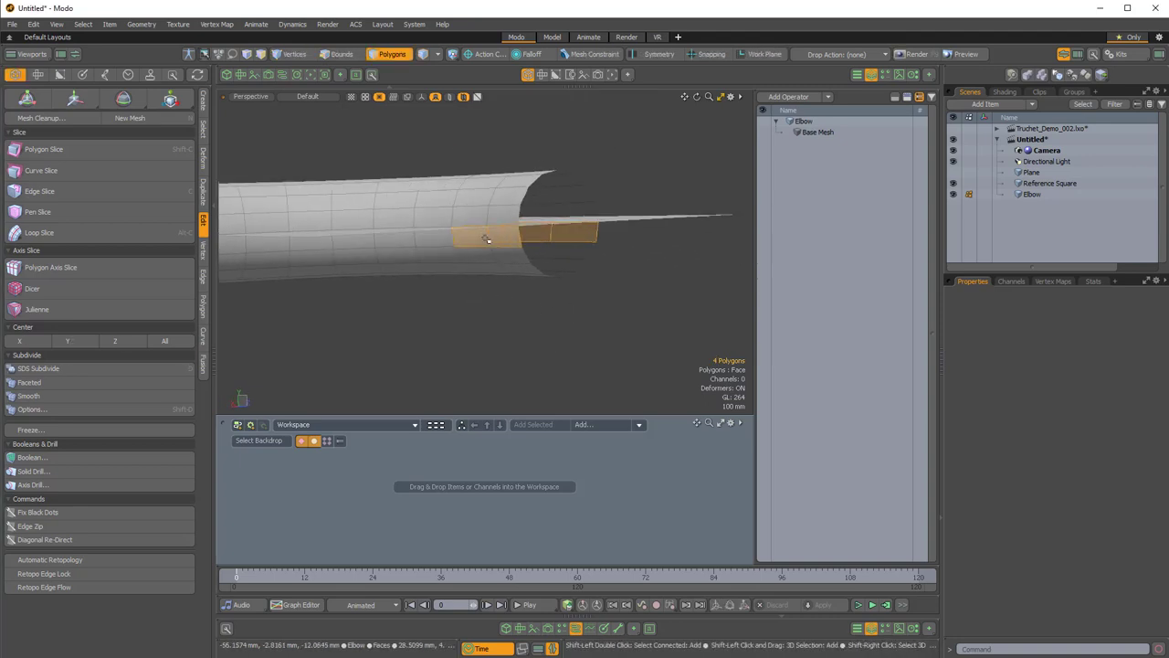
key("l")
key("ctrl+x")
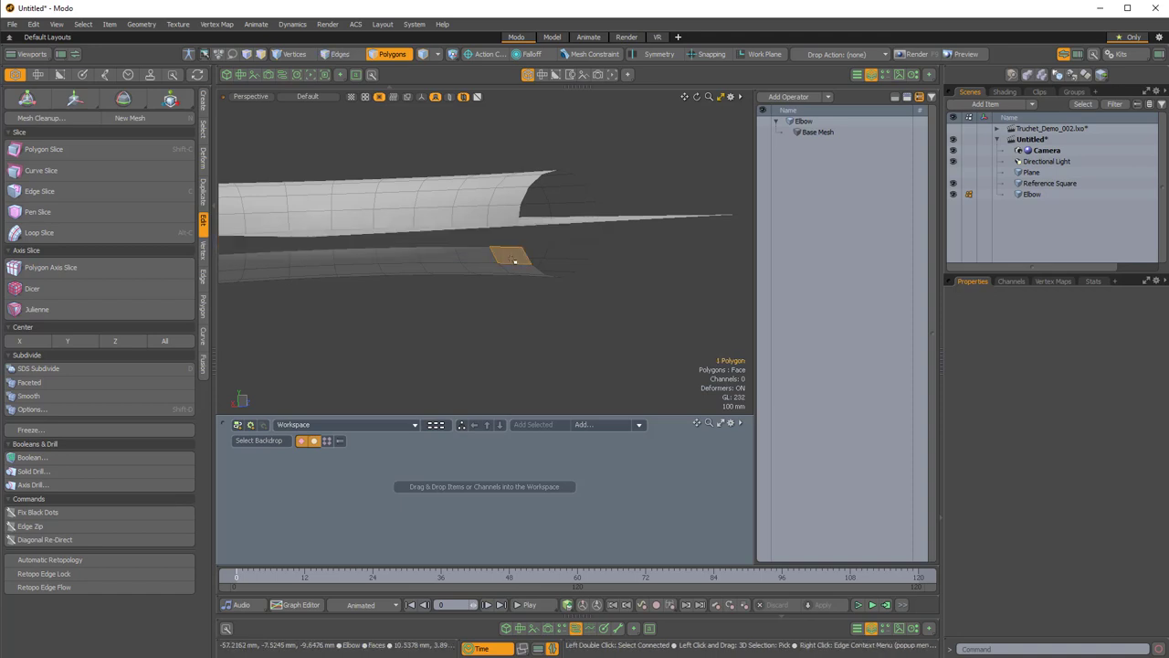
double_click(515, 255)
key("ctrl+x")
left_click_drag(646, 231, 509, 261, "alt")
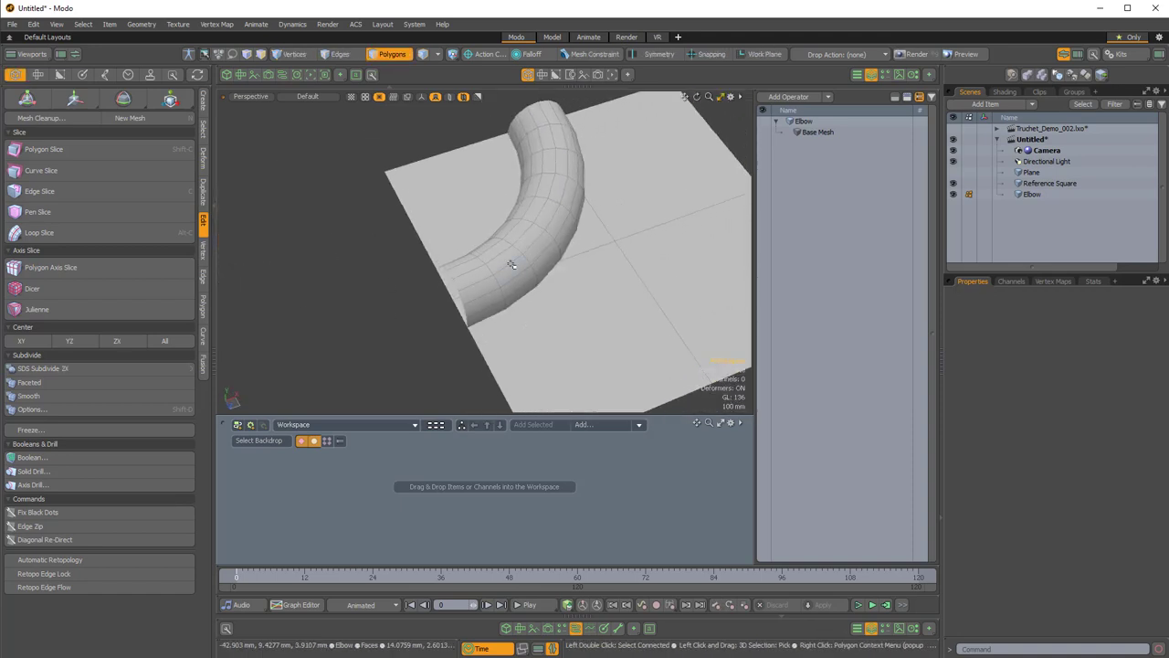
- Flatten the entire connected elbow mesh along the Y axis, using Origin as the action center
double_click(514, 264)
key("y")
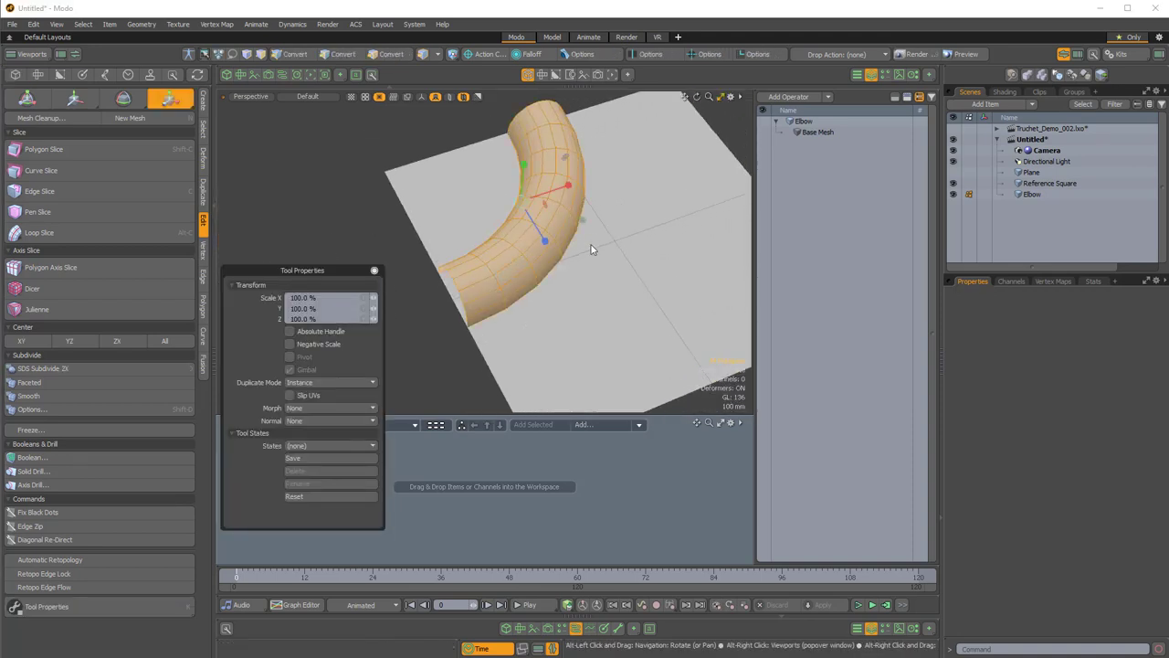
left_click_drag(623, 209, 513, 226)
key("space")
- Hide the Reference Square and remove all the elbow's lengthwise interior edges, keeping only the crosswise divisions
left_click(954, 184)
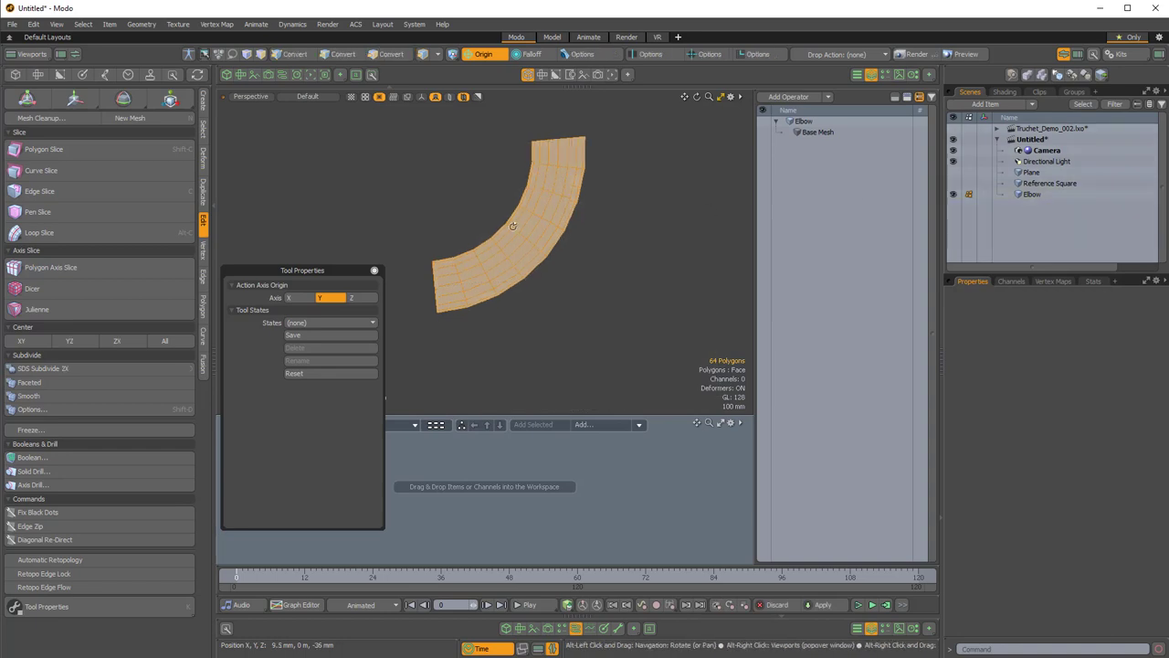
left_click_drag(517, 298, 503, 301, "alt")
left_click_drag(486, 239, 528, 222, "ctrl+alt")
key("2")
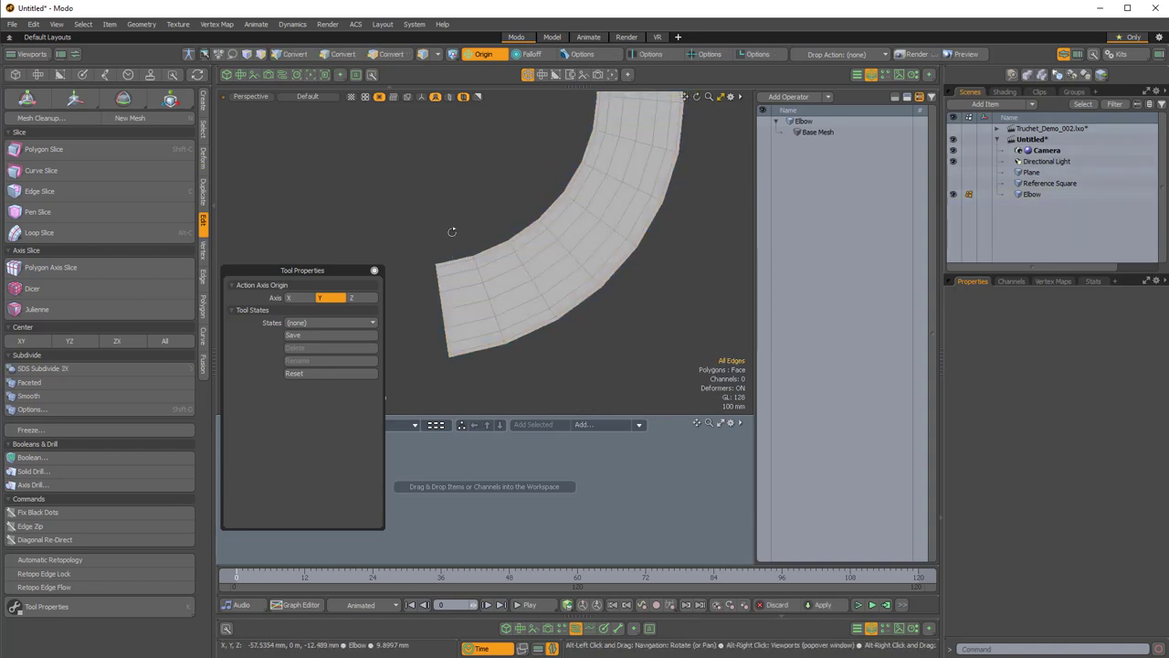
left_click(454, 262)
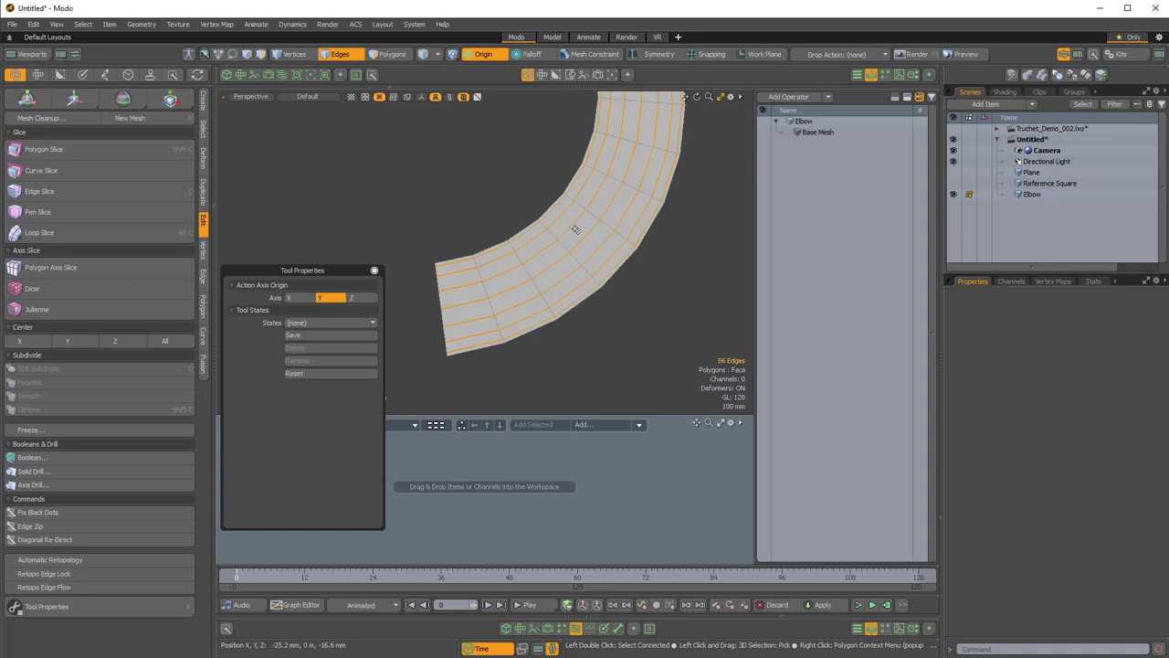
key("BackSpace")
- Show the Reference Square to check the flat elbow's alignment from above, and select the Elbow item
left_click_drag(575, 259, 527, 256, "alt")
left_click_drag(640, 239, 572, 271, "ctrl+alt")
left_click(954, 183)
left_click_drag(566, 219, 605, 217, "alt")
left_click(1032, 194)
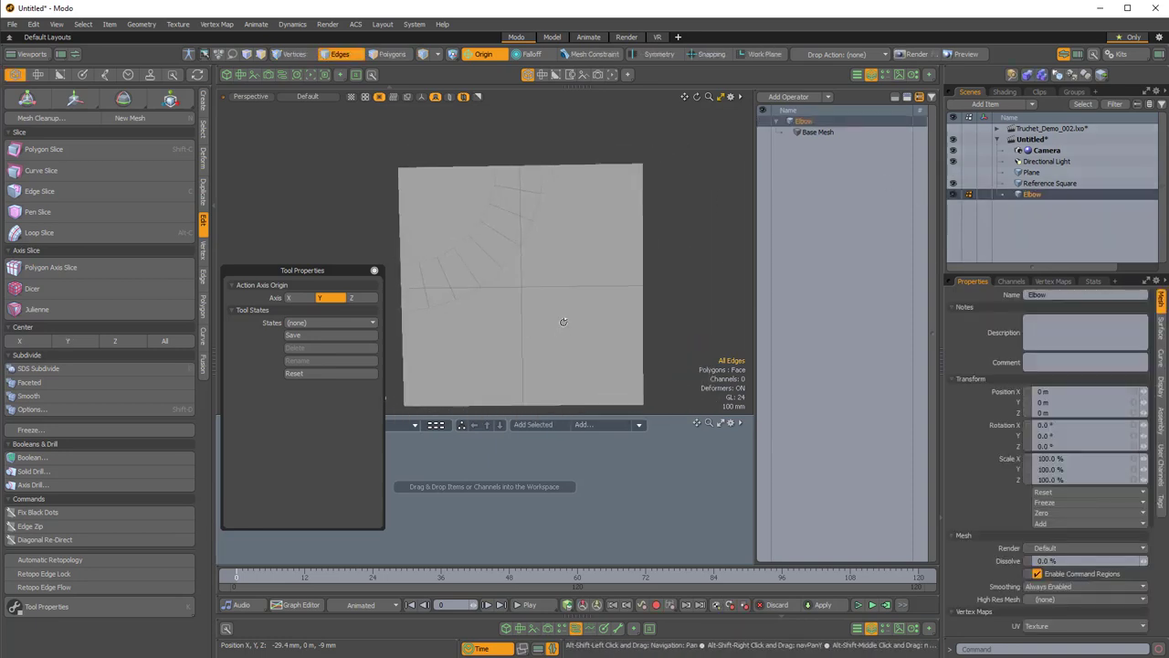
left_click_drag(555, 320, 513, 220, "alt")
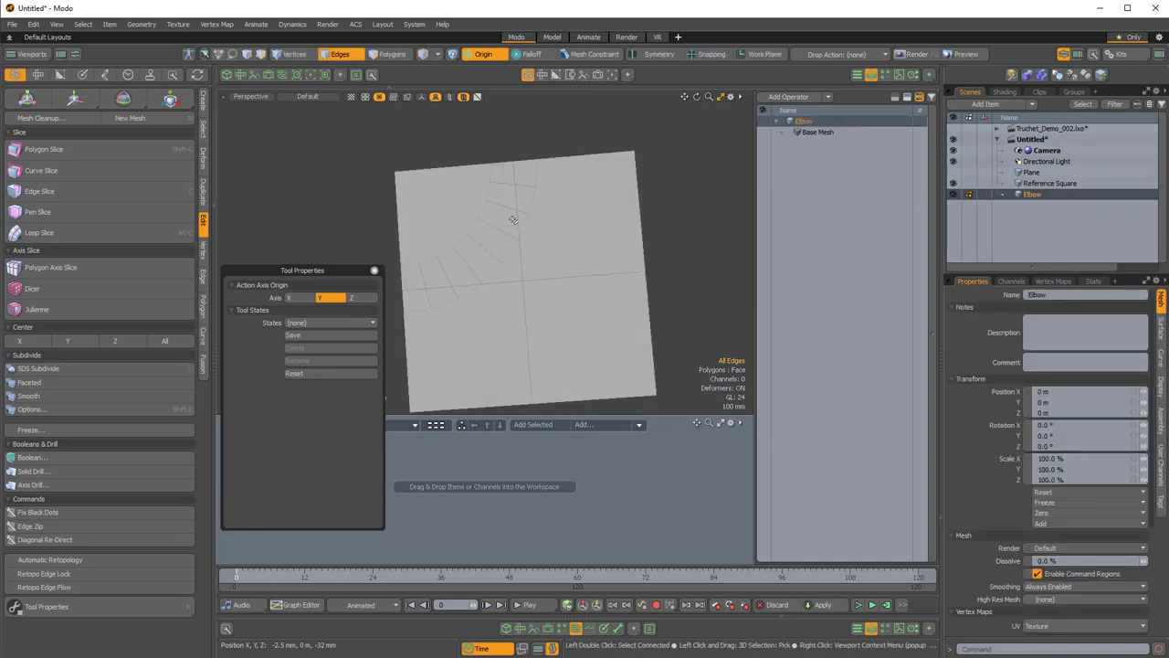
- Hide the Reference Square again and select all of the flat elbow's connected polygons
left_click(954, 184)
key("3")
double_click(509, 214)
scroll(595, 279, "down", 4)
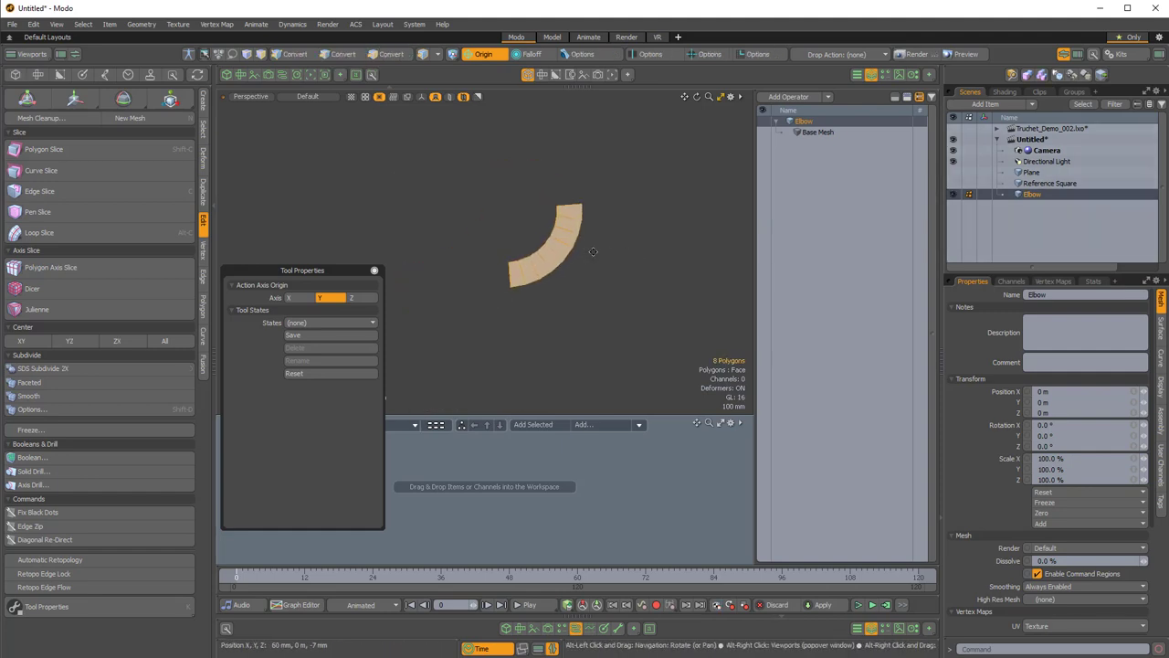
left_click_drag(595, 279, 535, 271, "alt+shift")
left_click_drag(534, 270, 587, 250, "alt")
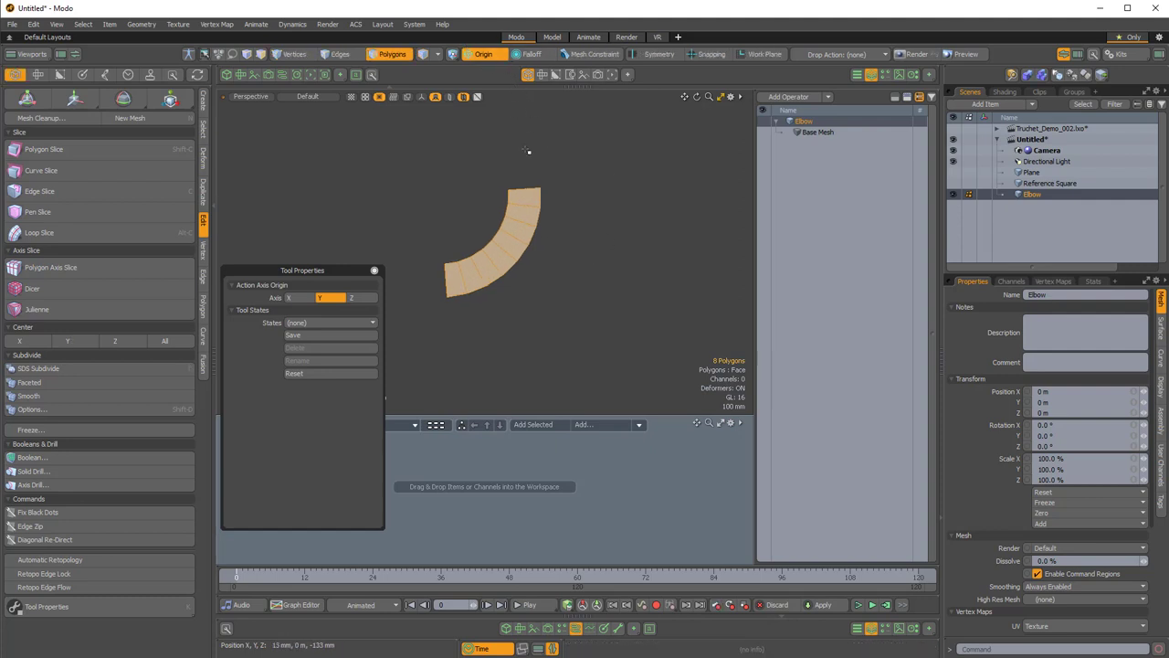
left_click_drag(554, 201, 564, 212, "alt")
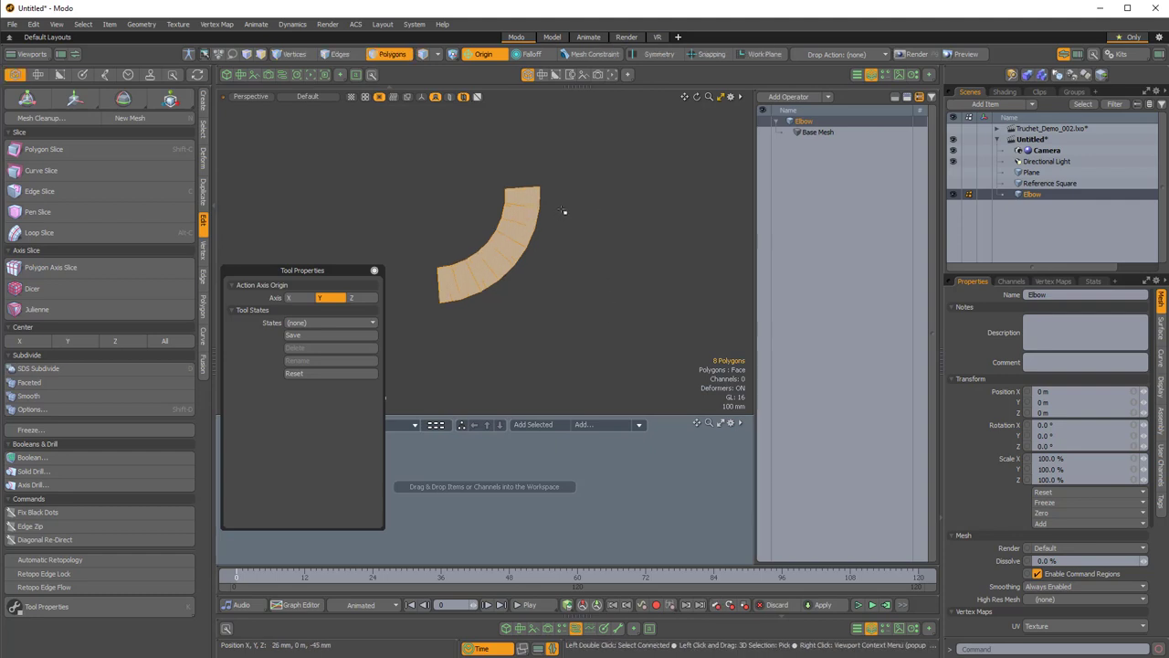
- Create a second elbow in the same mesh: cut and paste the polygons, rotate them 180° in Y about the origin, and paste the original back
key("e")
left_click_drag(649, 277, 666, 286, "alt")
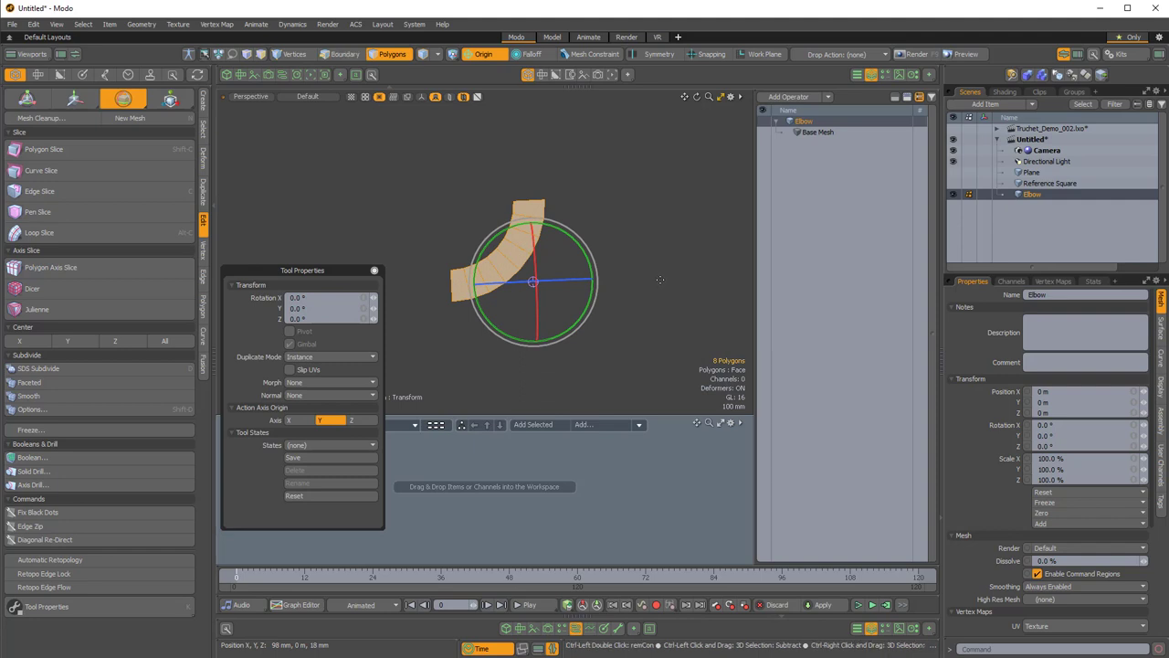
key("ctrl+x")
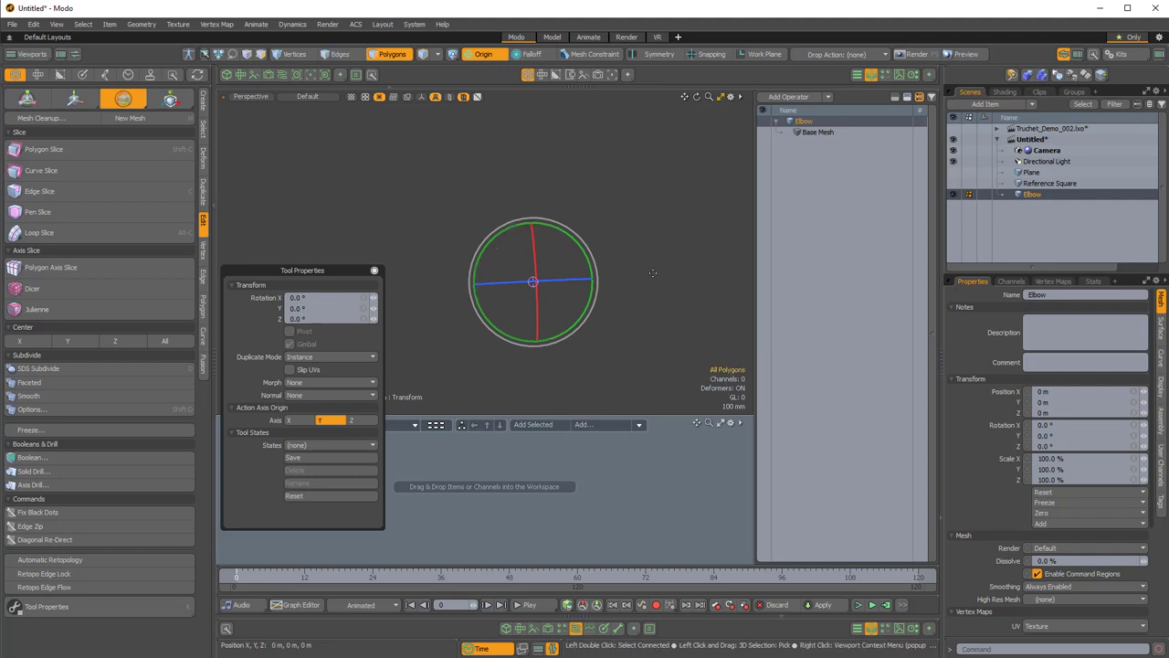
key("ctrl+v")
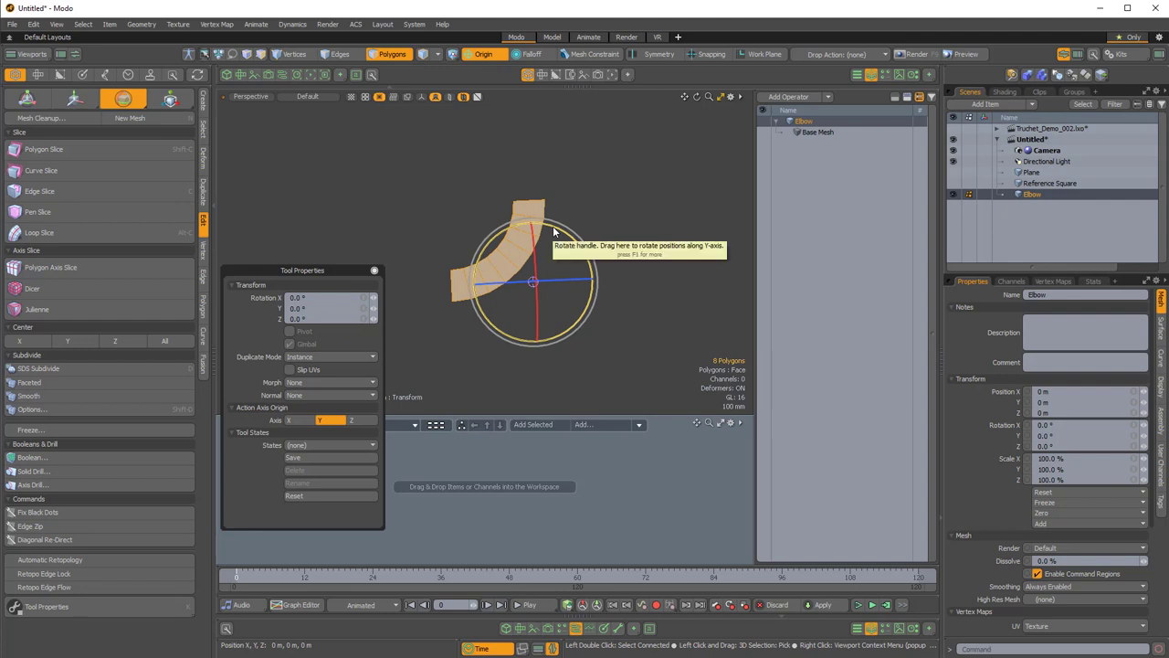
left_click_drag(562, 236, 508, 318)
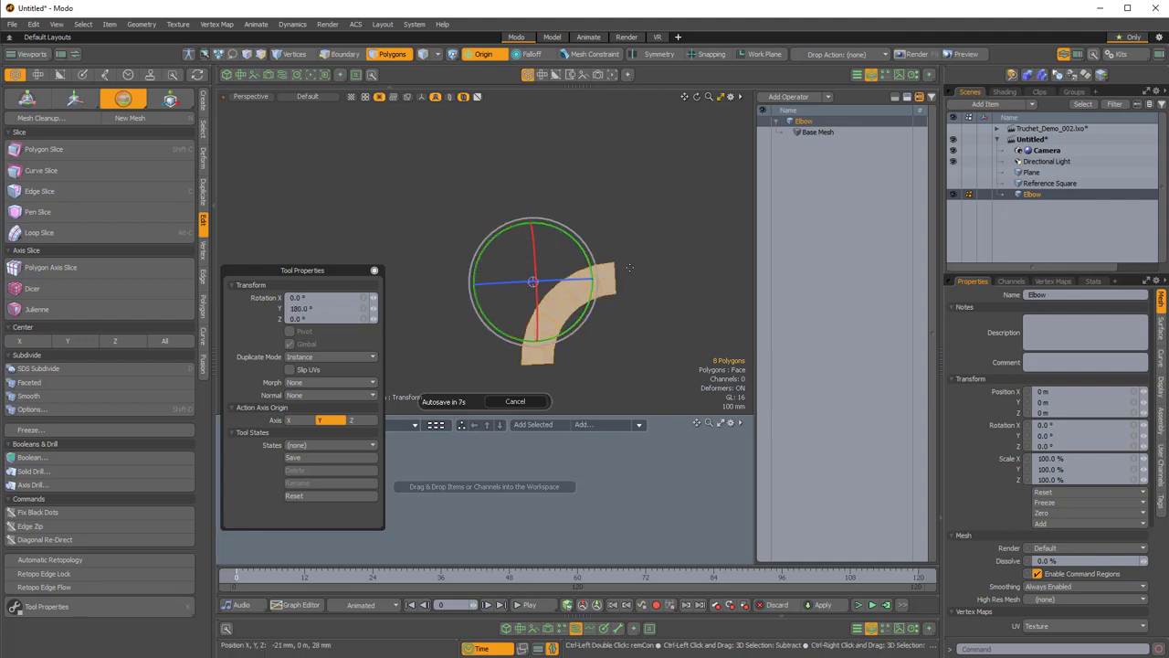
key("ctrl+v")
key("space")
left_click(618, 236)
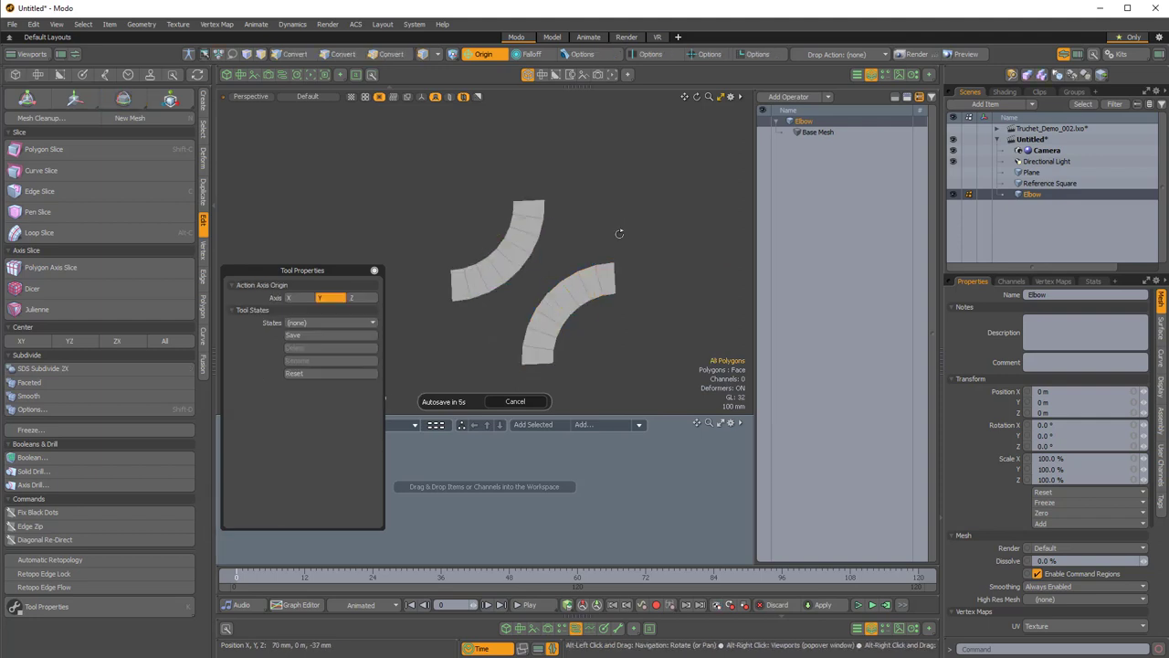
- Show the Reference Square to check both elbows against it, and move the Tool Properties window clear of the schematic
left_click_drag(619, 236, 577, 233, "alt")
left_click(954, 183)
scroll(574, 256, "up", 2)
scroll(577, 233, "down", 2)
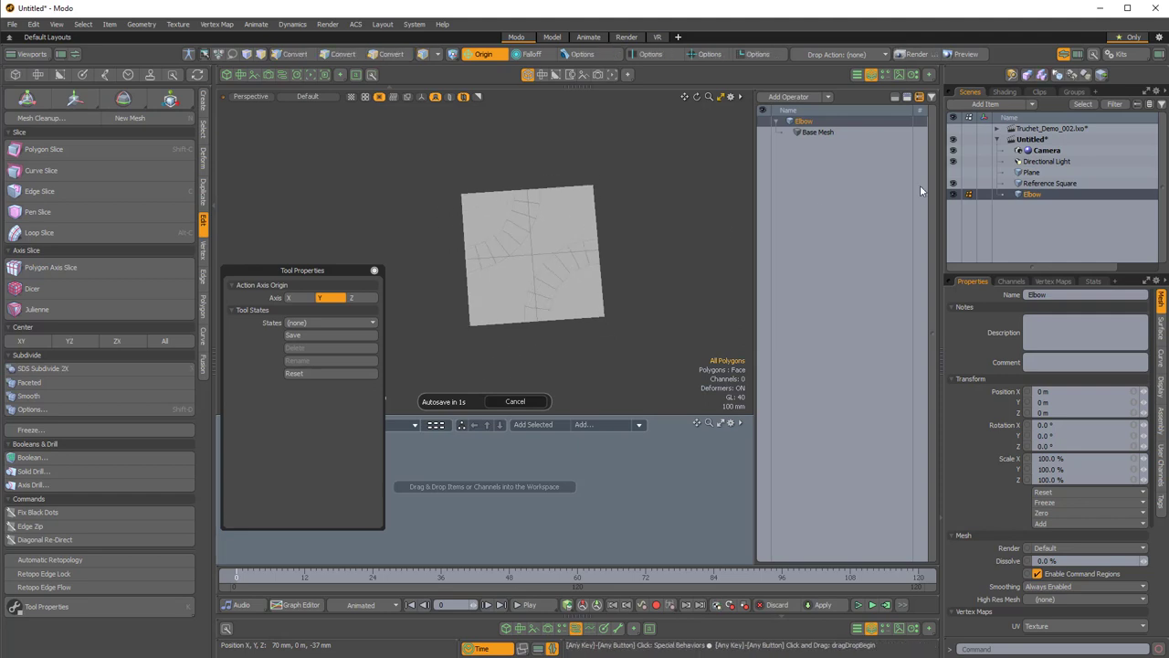
left_click_drag(335, 271, 196, 224)
left_click_drag(590, 290, 546, 278, "ctrl+alt")
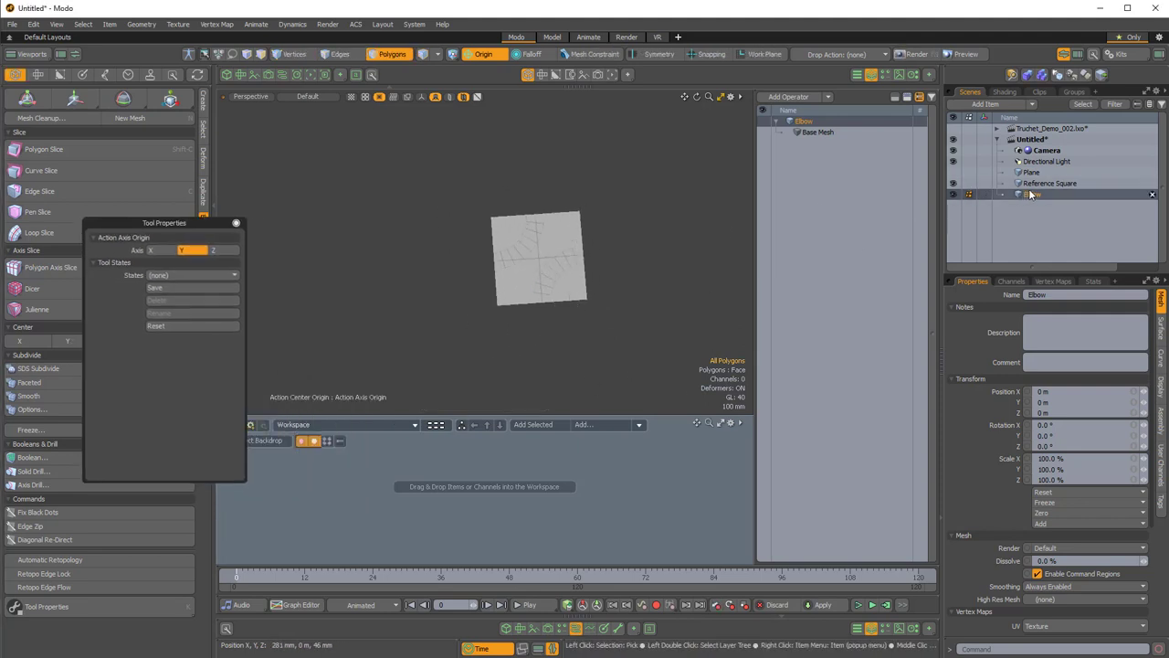
- Add the Elbow and Plane items to the schematic workspace, with the Plane node above the Elbow node
left_click_drag(1030, 195, 970, 225)
left_click_drag(412, 491, 413, 520)
scroll(560, 372, "down", 1)
left_click_drag(559, 371, 532, 352, "alt+shift")
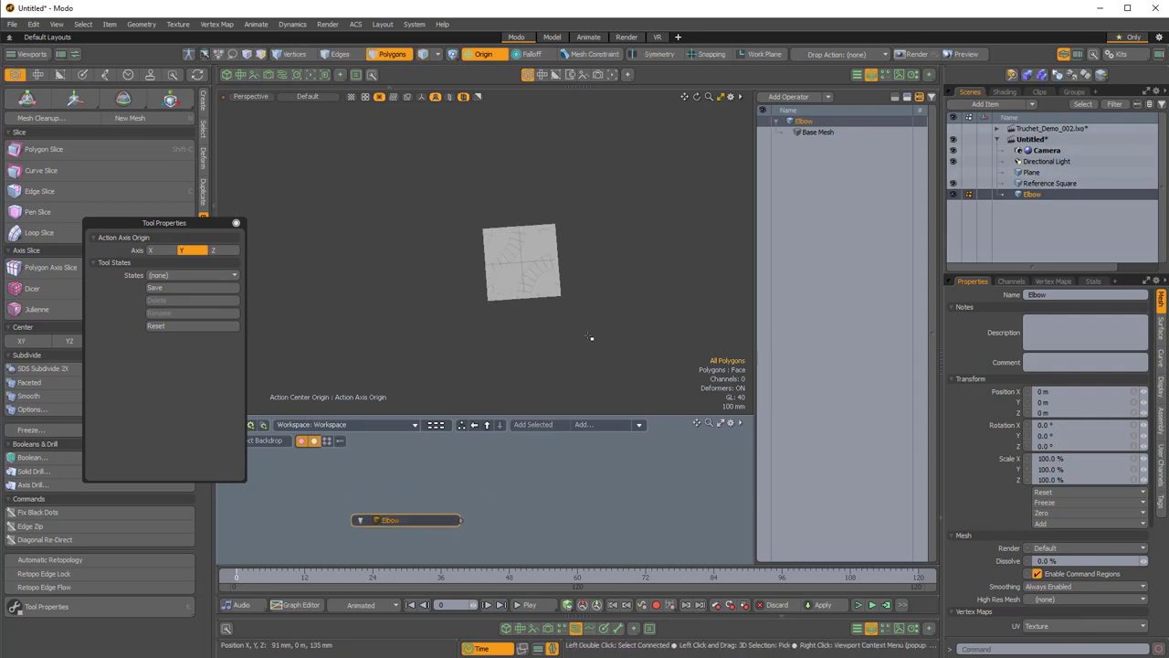
left_click(1046, 184)
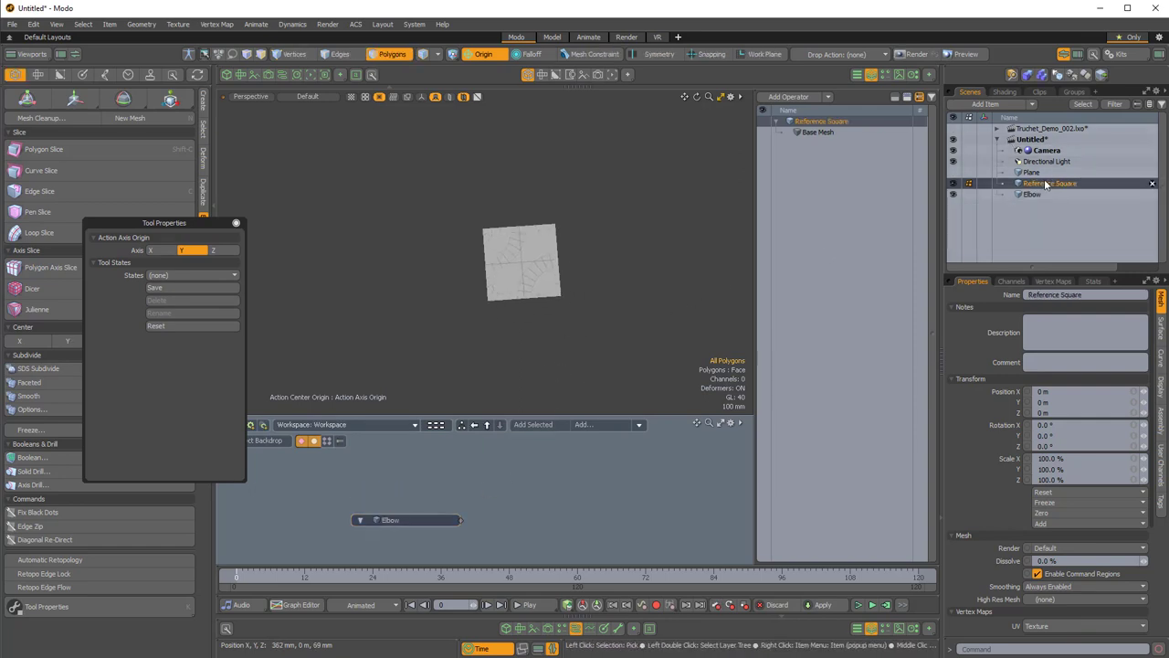
left_click(1032, 173)
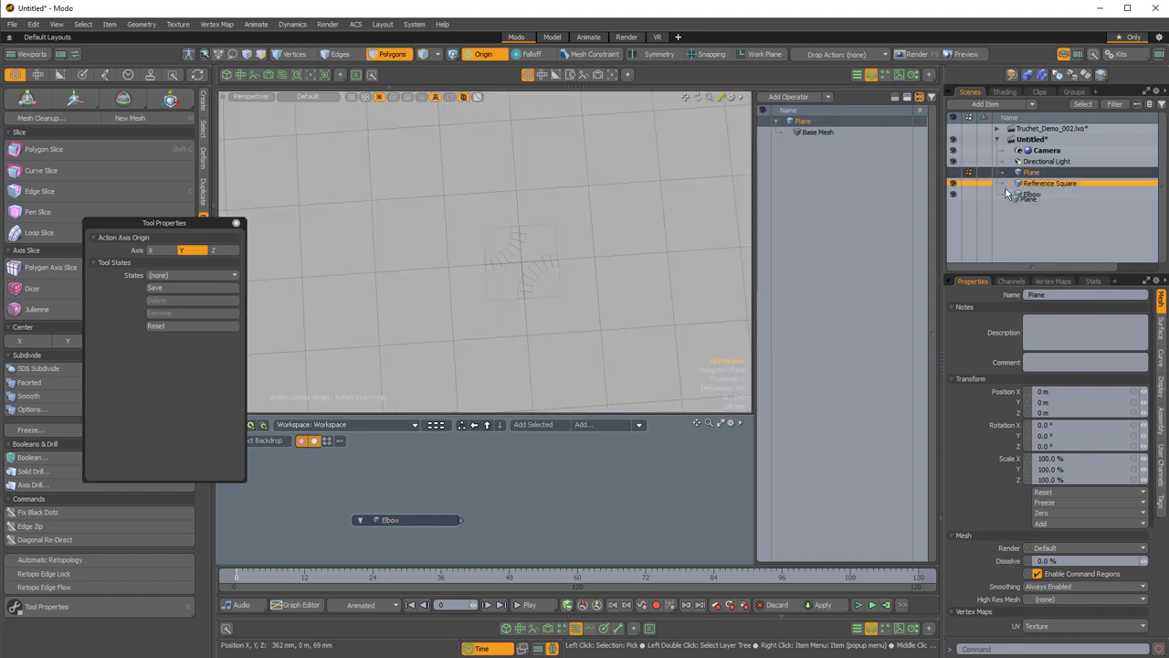
left_click_drag(376, 485, 399, 471)
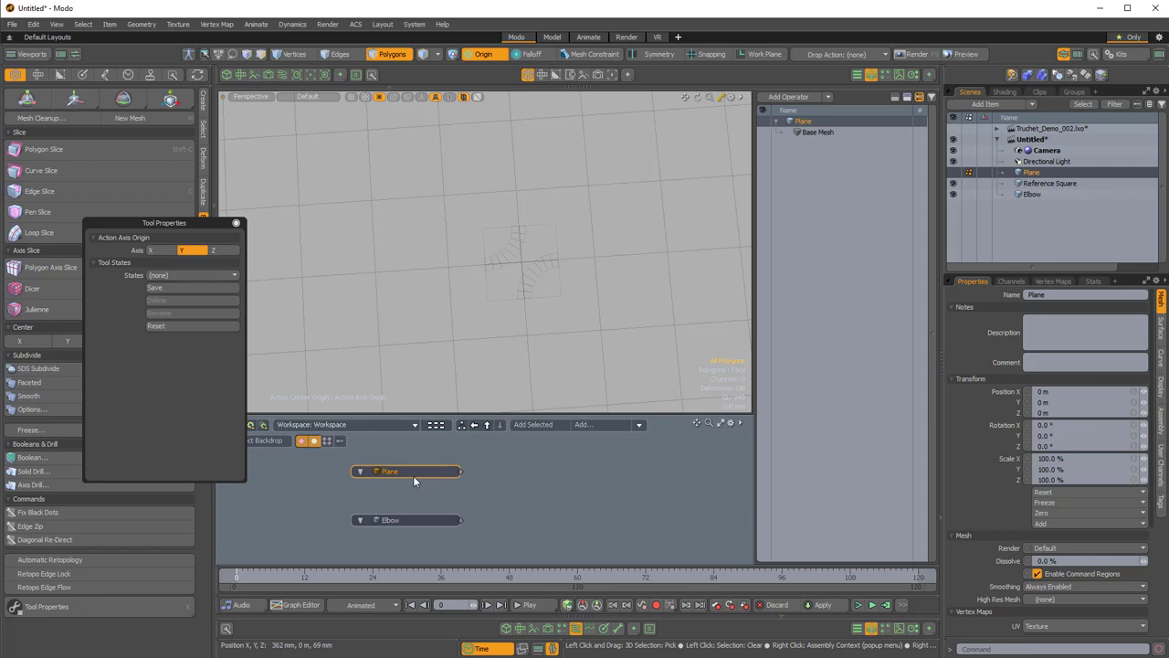
scroll(413, 475, "down", 2)
left_click_drag(497, 467, 545, 480, "ctrl+alt")
left_click(545, 481)
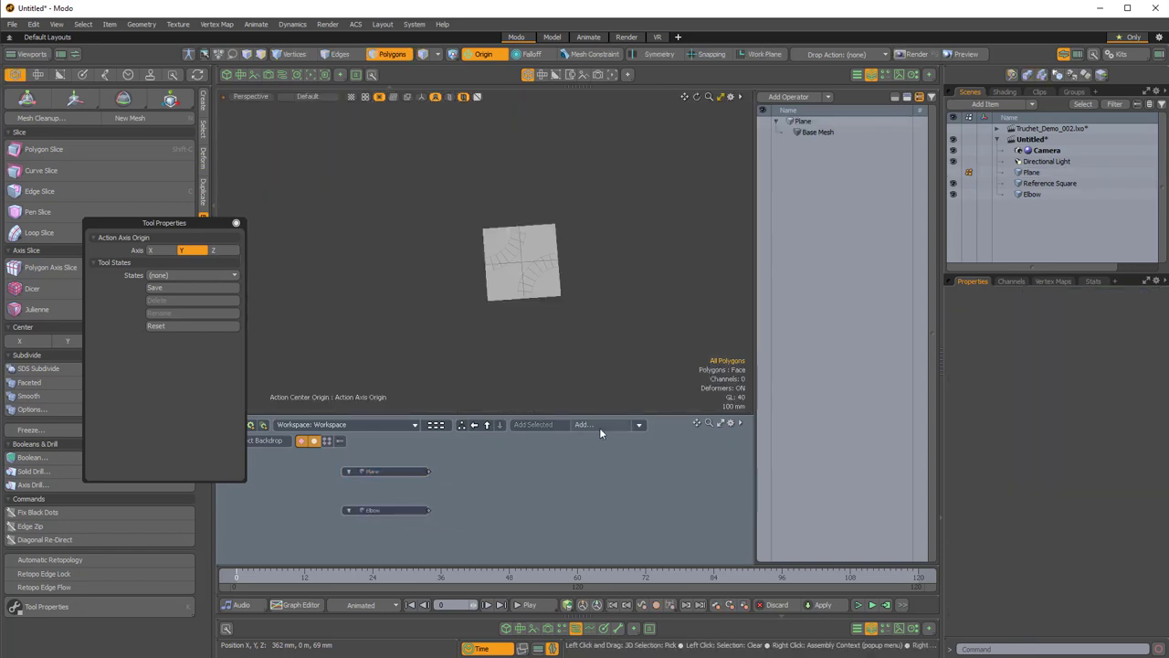
- Add a Replicator node to the schematic beside the Plane and Elbow nodes
left_click(608, 422)
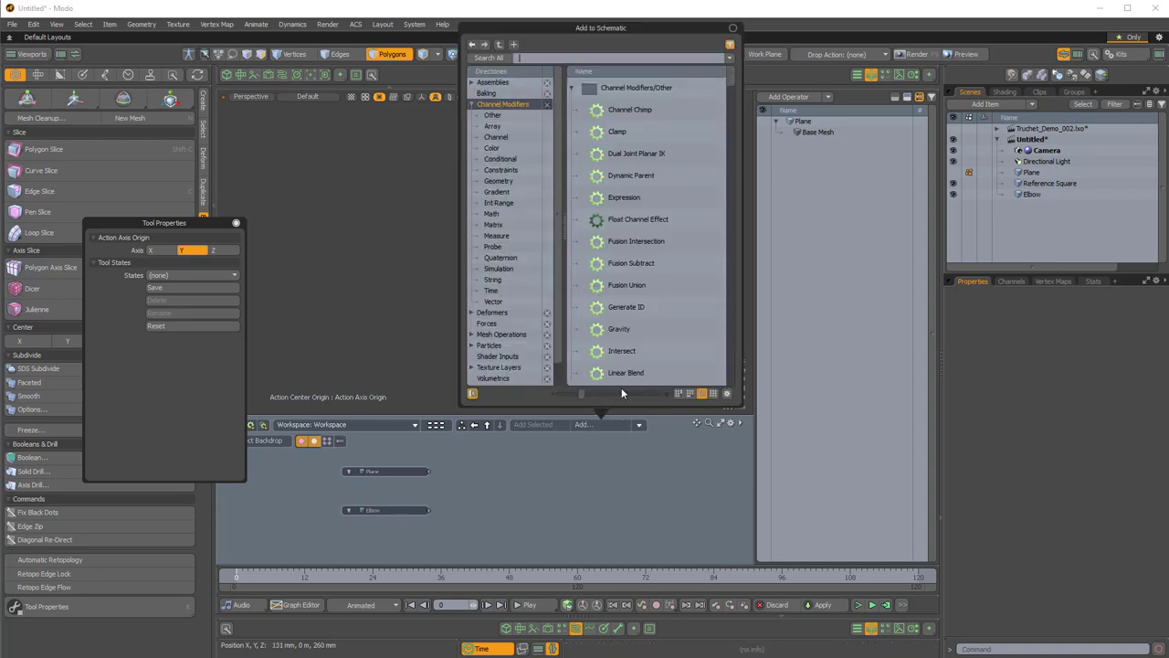
type("repli")
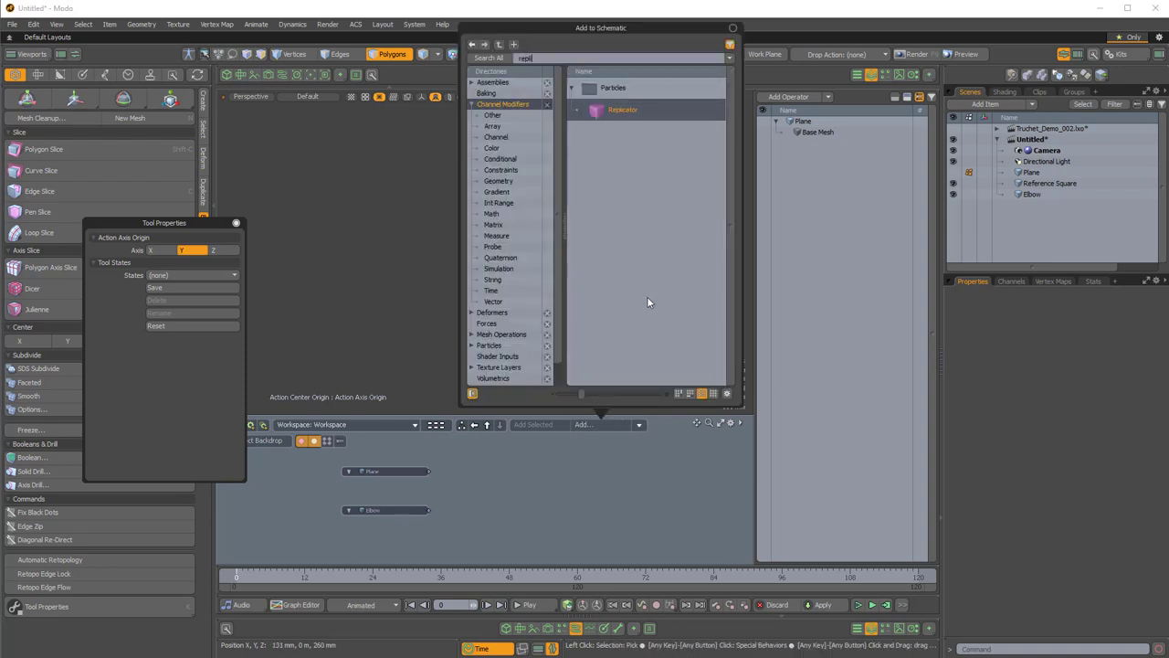
double_click(624, 112)
left_click(551, 483)
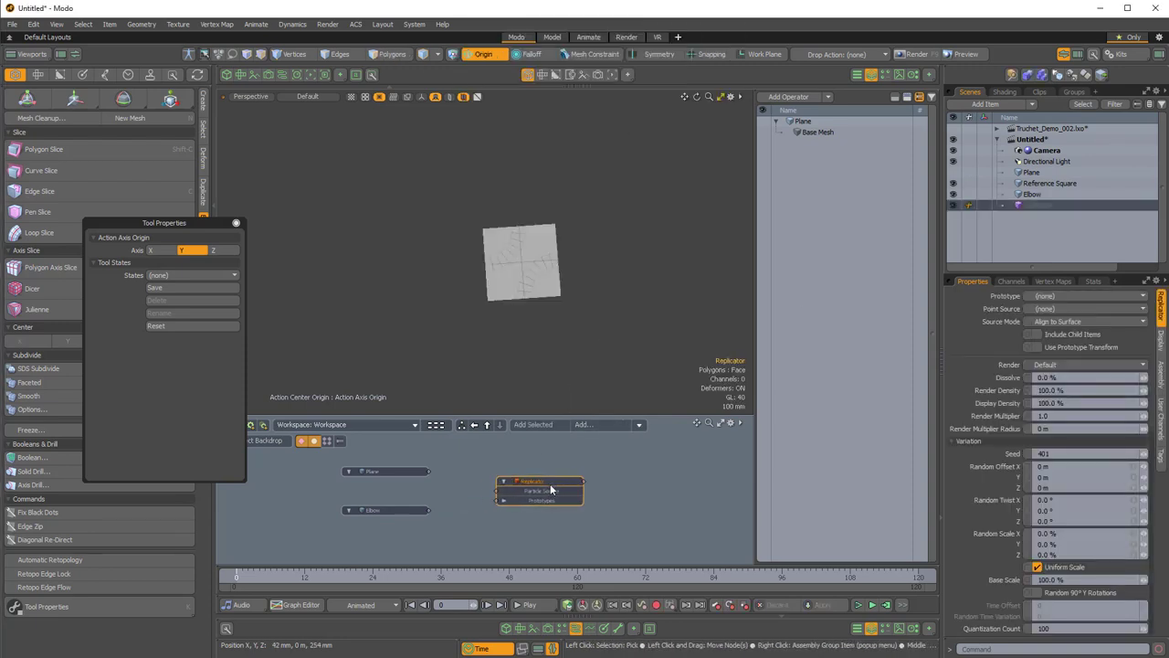
- Hide the Reference Square, and link Plane to the Replicator's Particle Source and Elbow to its Prototypes
left_click(953, 184)
scroll(467, 494, "up", 3)
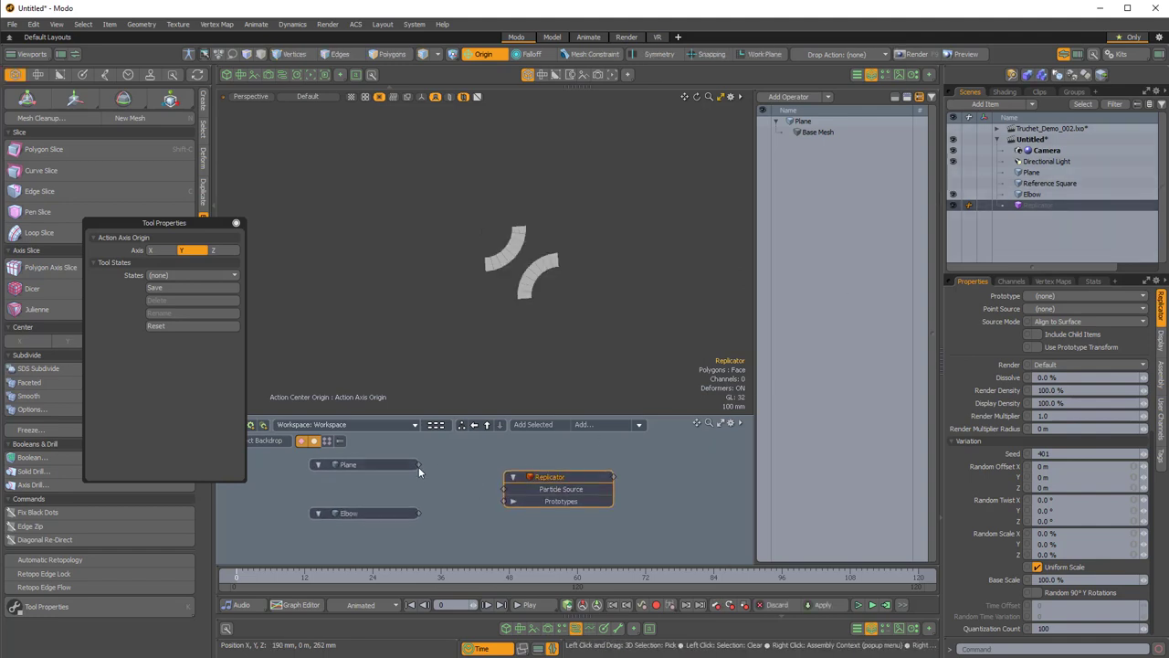
left_click_drag(398, 467, 384, 469)
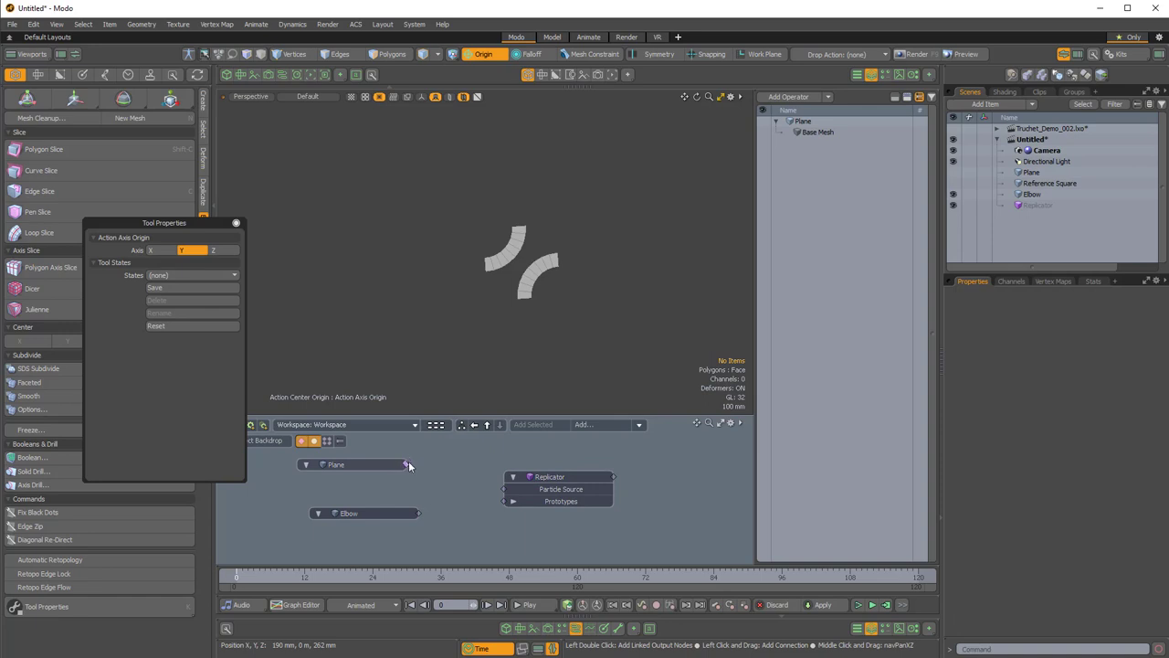
left_click_drag(528, 496, 528, 496)
left_click_drag(497, 503, 503, 502)
- Hide the original Elbow and show the Plane to inspect how the replicated tiles sit on its grid
scroll(575, 287, "down", 5)
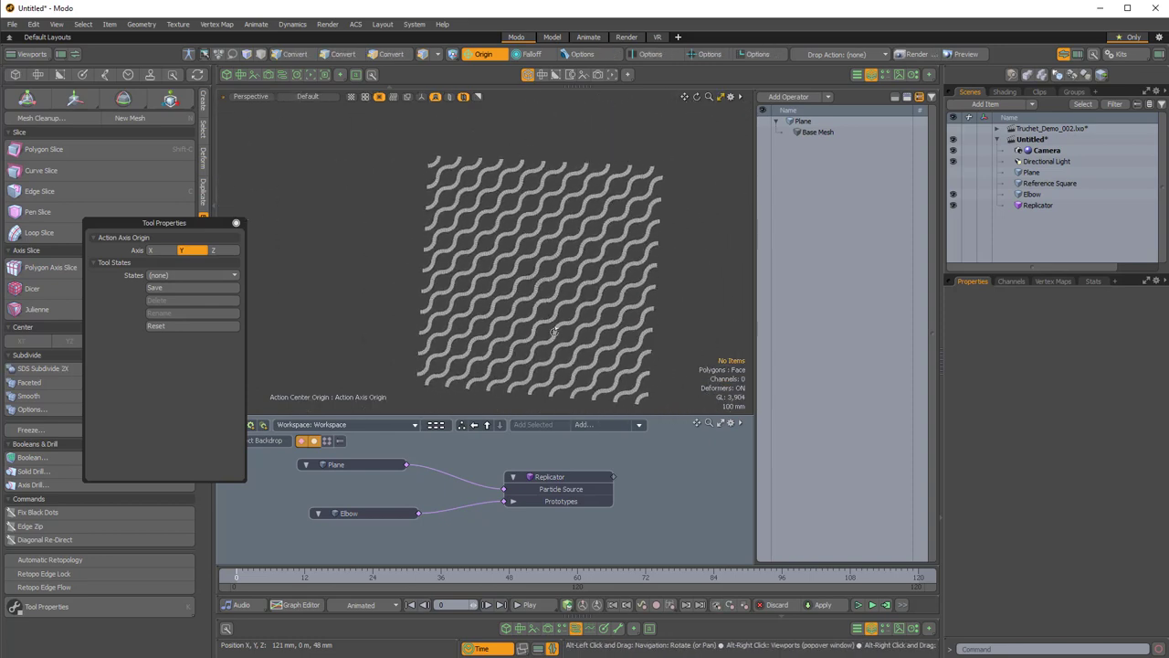
left_click_drag(555, 331, 750, 190, "alt")
left_click_drag(700, 258, 583, 272, "alt")
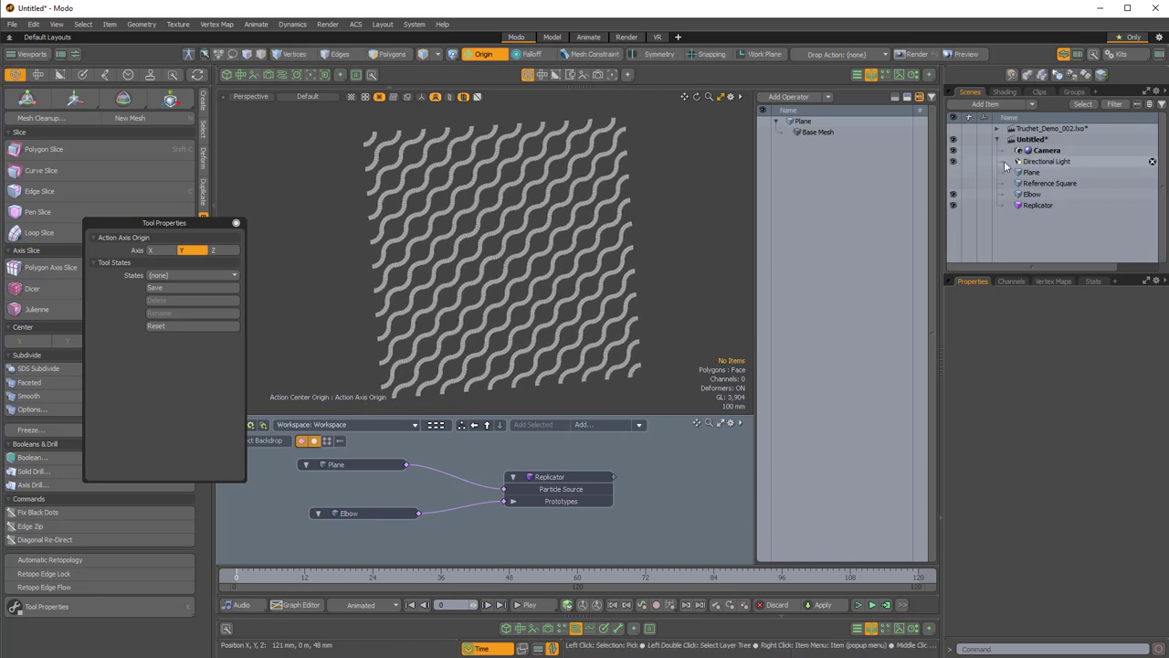
left_click(954, 195)
left_click_drag(528, 334, 547, 302, "alt")
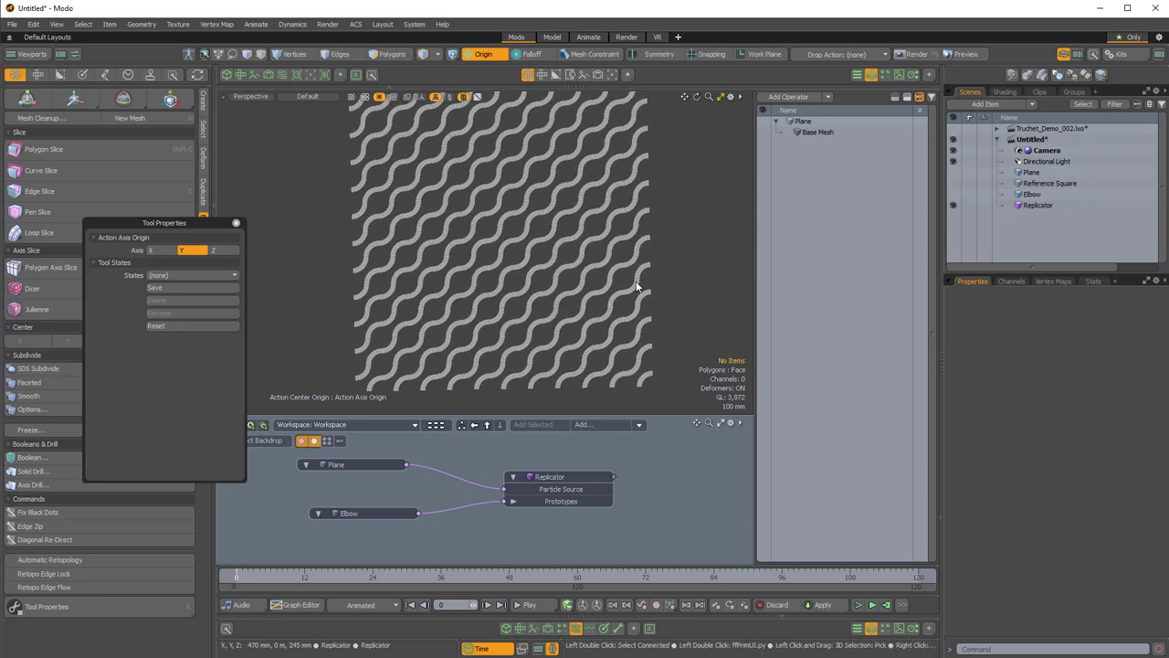
left_click(954, 173)
left_click_drag(549, 256, 594, 369, "alt")
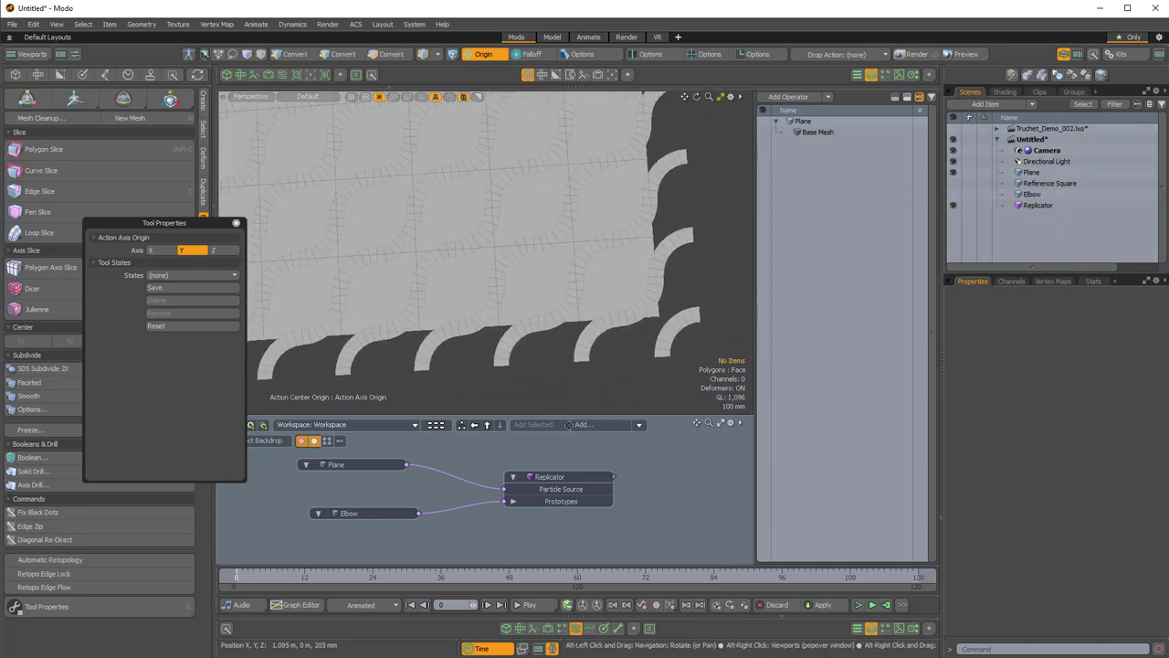
- Move the Replicator node farther from the Plane and Elbow nodes to make room between them
left_click(526, 477)
left_click_drag(603, 315, 534, 316, "alt")
left_click_drag(564, 482, 614, 483)
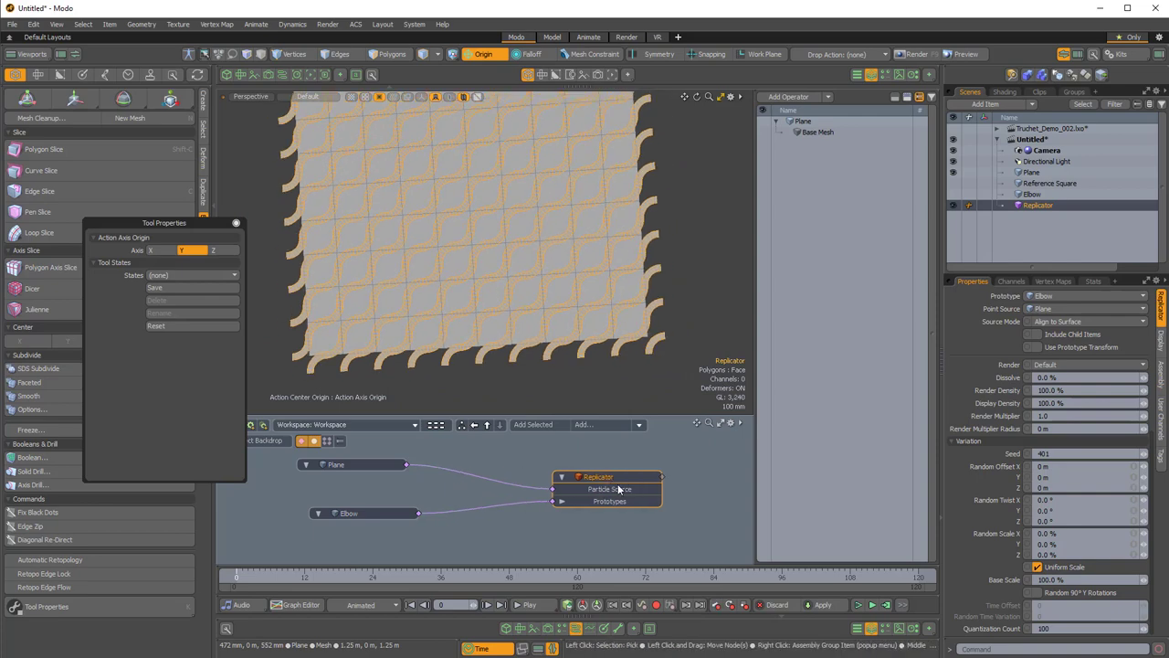
- Insert a Particle Modifier into the link between the Plane and the Replicator's Particle Source
left_click(505, 451)
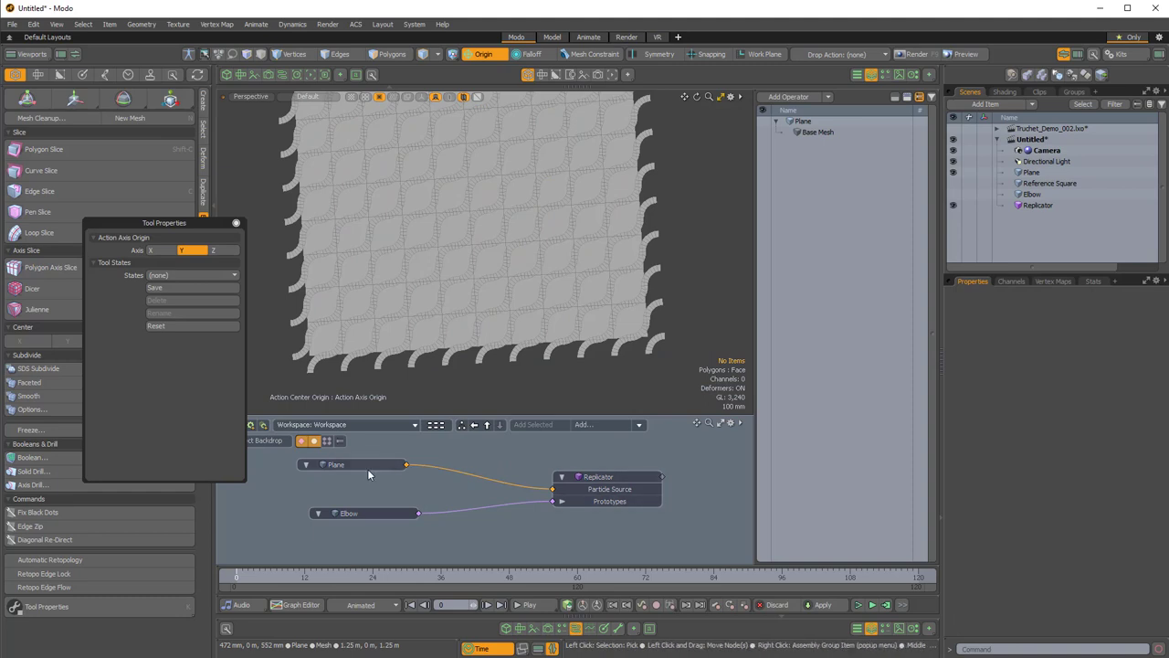
left_click(595, 426)
type("pa")
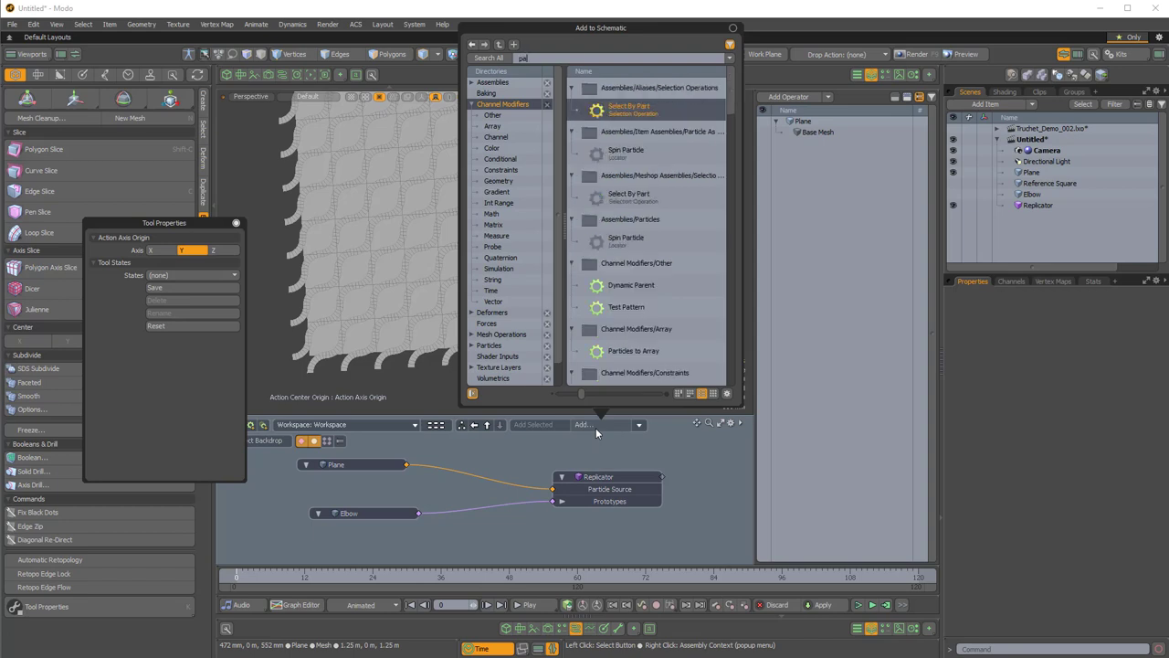
type("rticle")
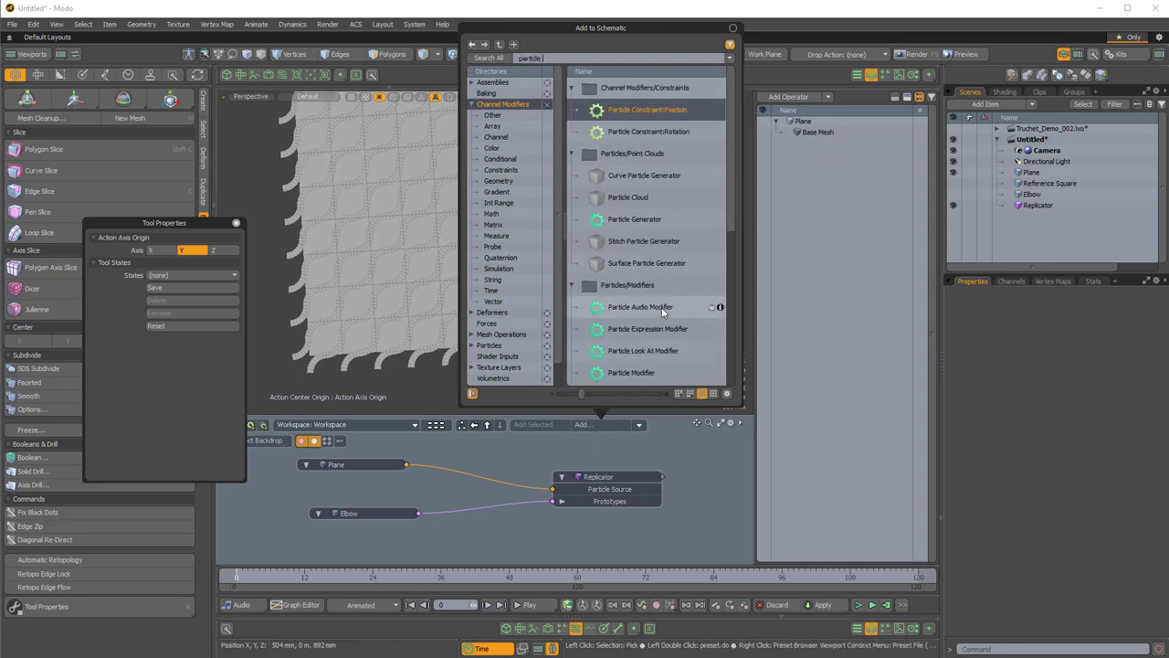
type(" m")
double_click(626, 111)
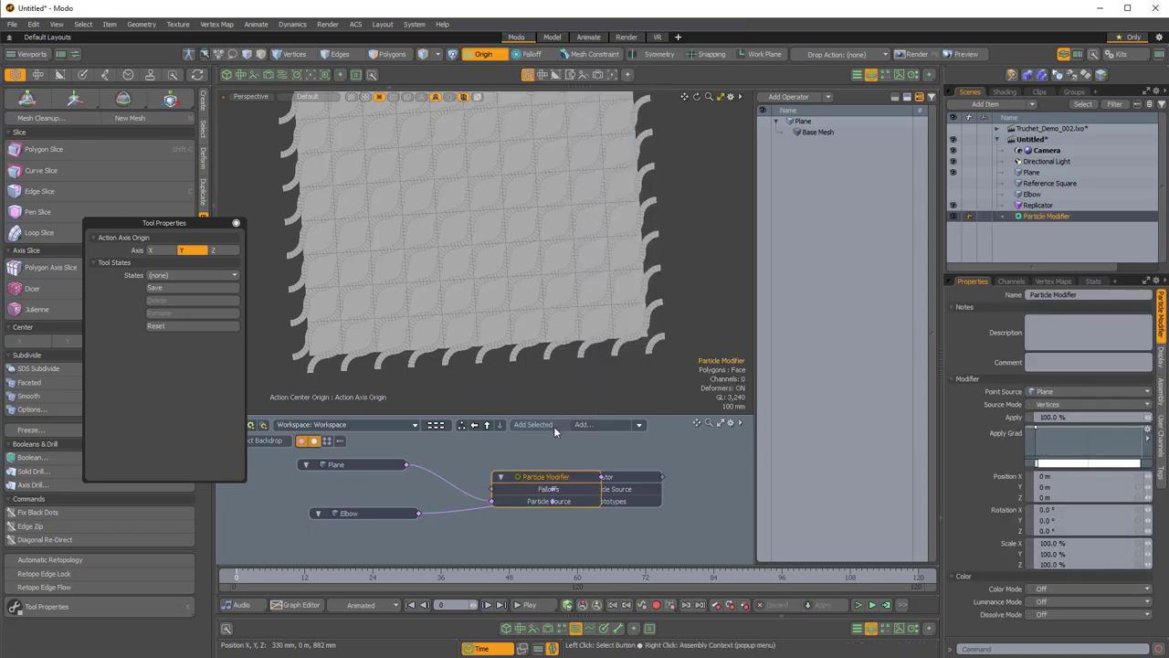
- Spread the overlapping Particle Modifier and Replicator nodes apart, placing the Particle Modifier between the Plane and the Replicator
left_click_drag(559, 479, 667, 513)
left_click_drag(498, 443, 524, 445)
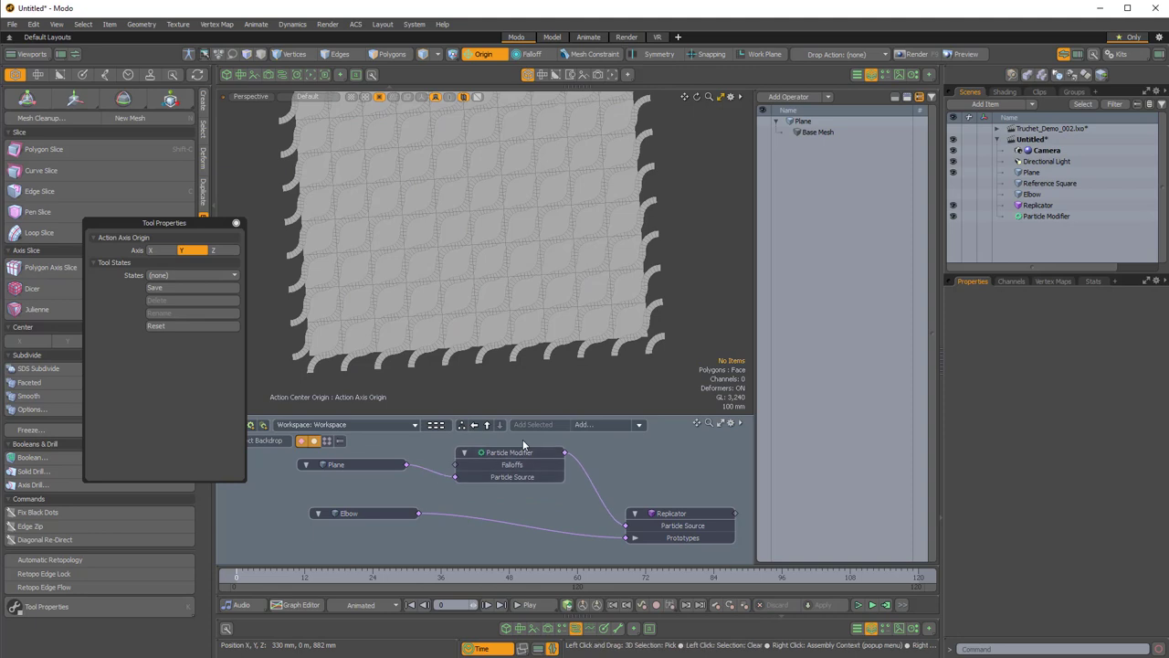
- Set the Particle Modifier's Source Mode to Polygons and hide the Plane so only the replicated tiles show
left_click(526, 453)
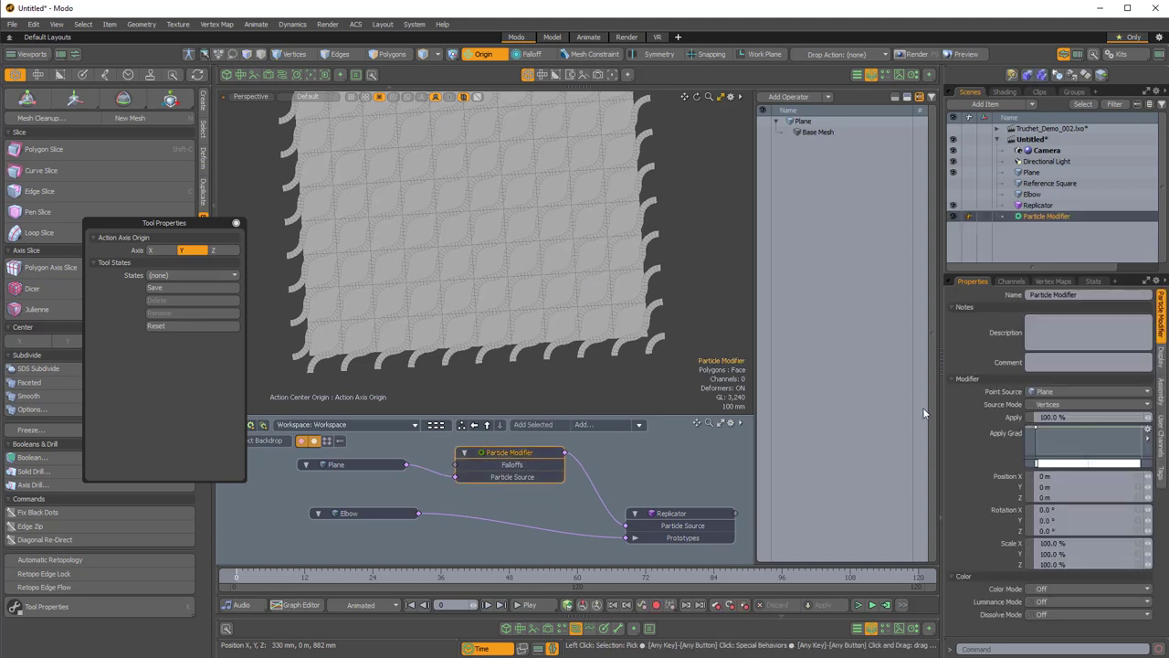
left_click(1049, 405)
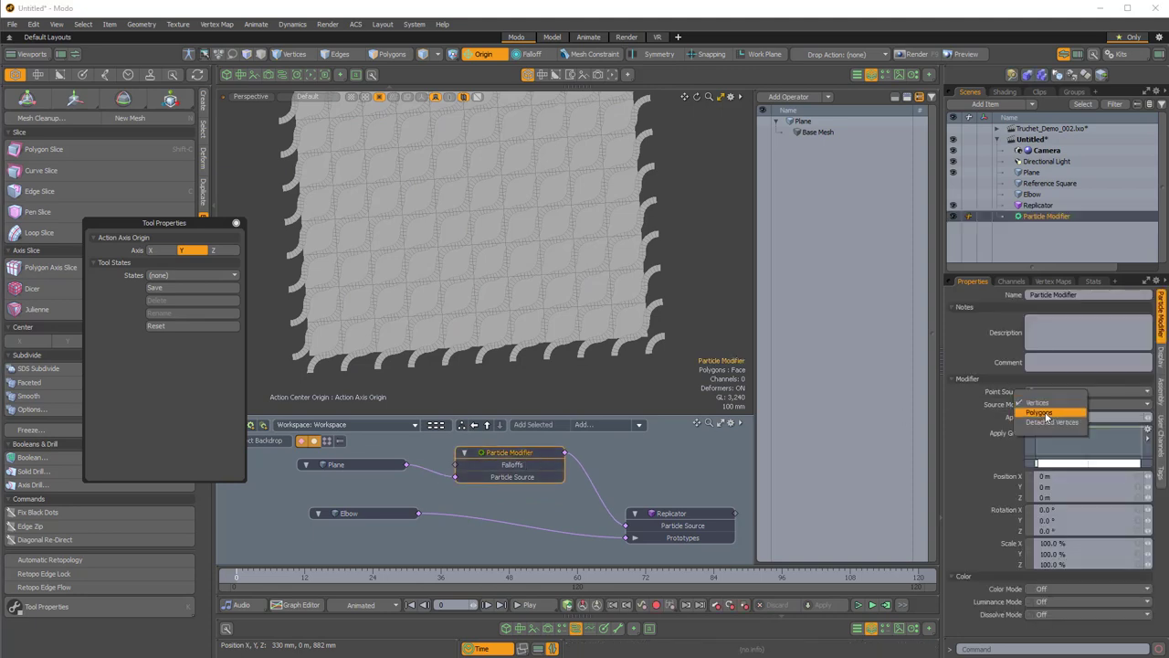
left_click(1041, 412)
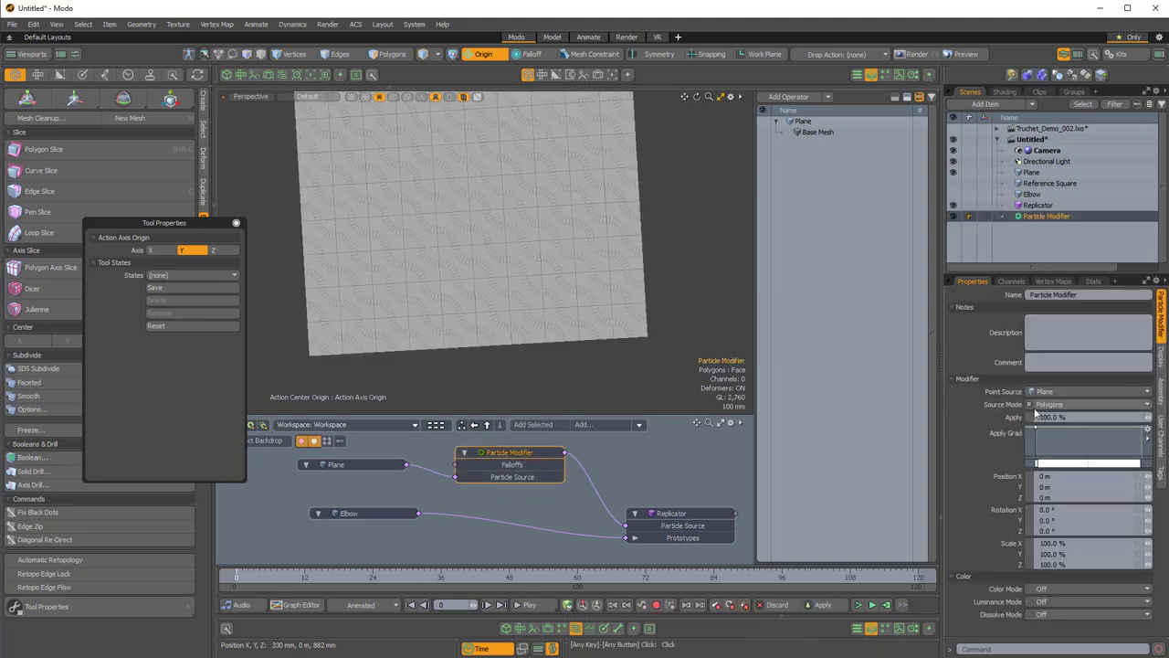
left_click(954, 173)
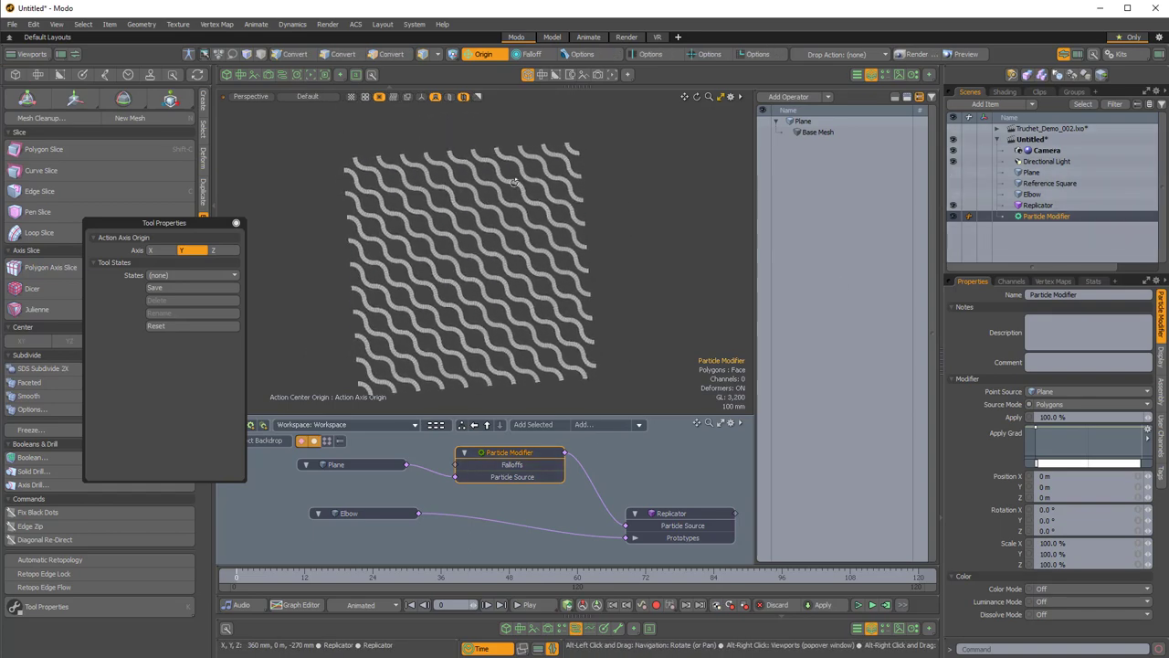
left_click_drag(505, 239, 518, 337, "ctrl+alt")
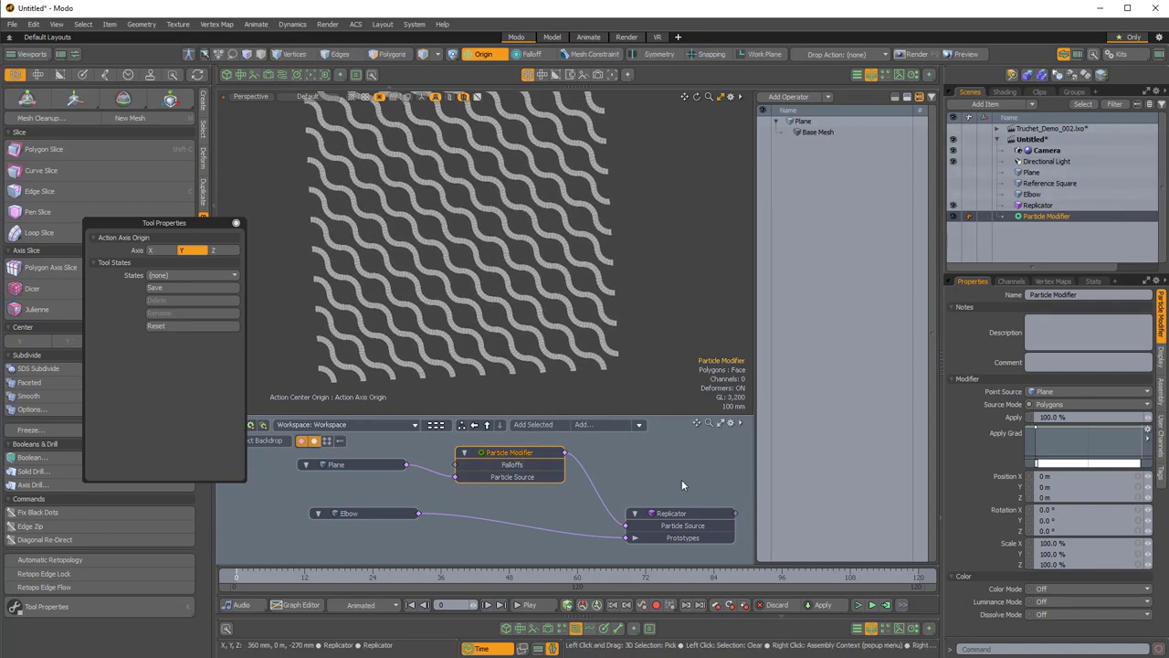
- Move the Replicator node closer to the other nodes, and enable Random 90° Y Rotations for its replicated tiles
middle_click_drag(682, 485, 654, 476)
left_click(659, 504)
left_click_drag(656, 500, 639, 482)
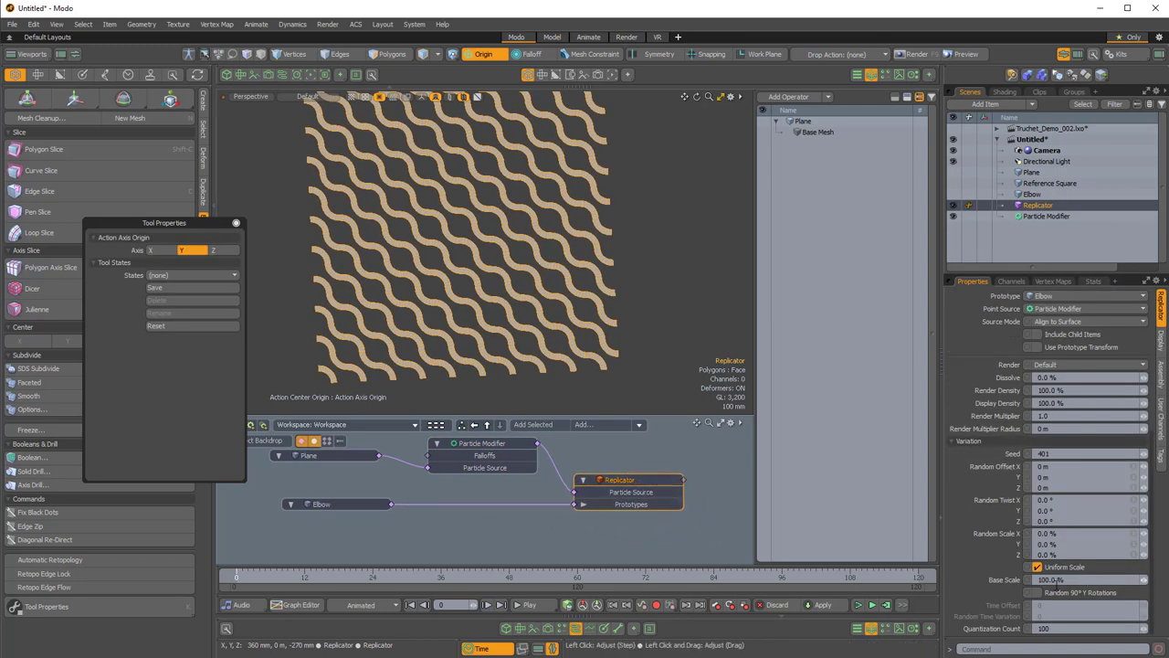
left_click(1038, 595)
scroll(569, 283, "down", 3)
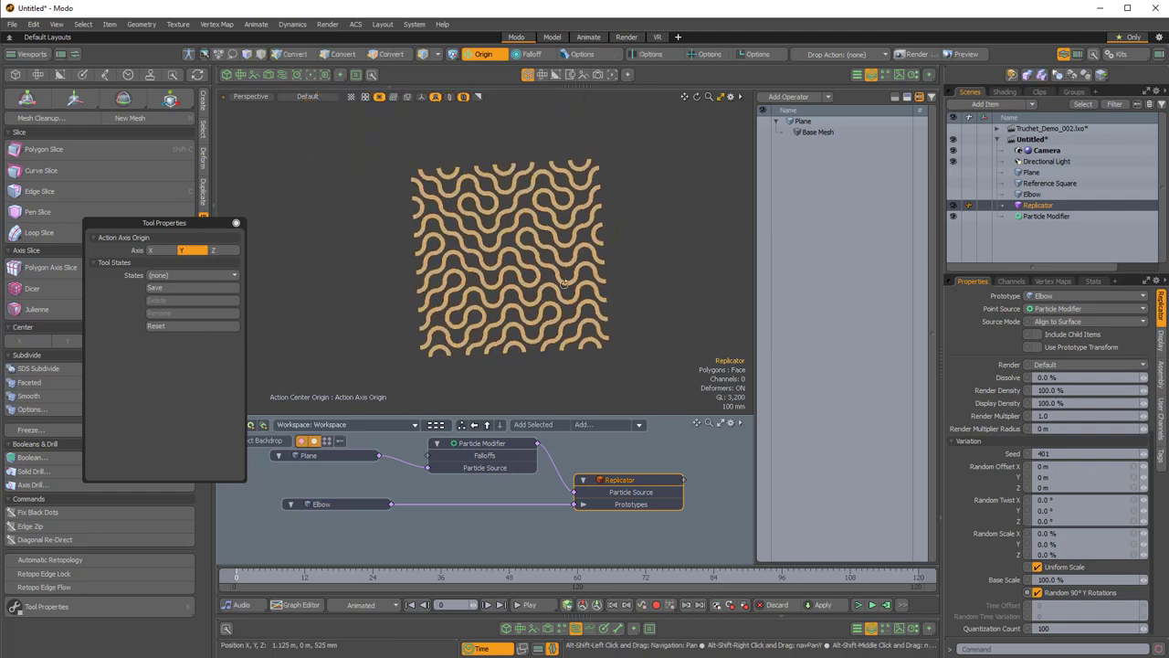
left_click_drag(568, 292, 548, 267, "alt")
left_click(634, 266)
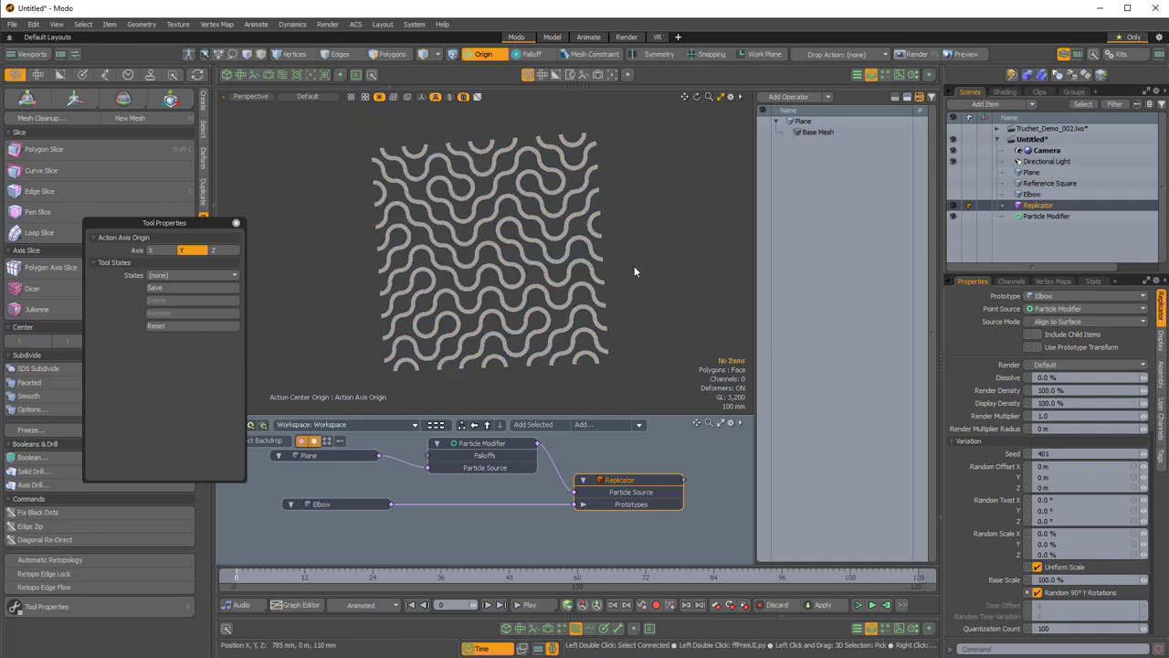
- Set the Replicator's variation seed to 421 to get a different arrangement of the elbow tiles
left_click(631, 481)
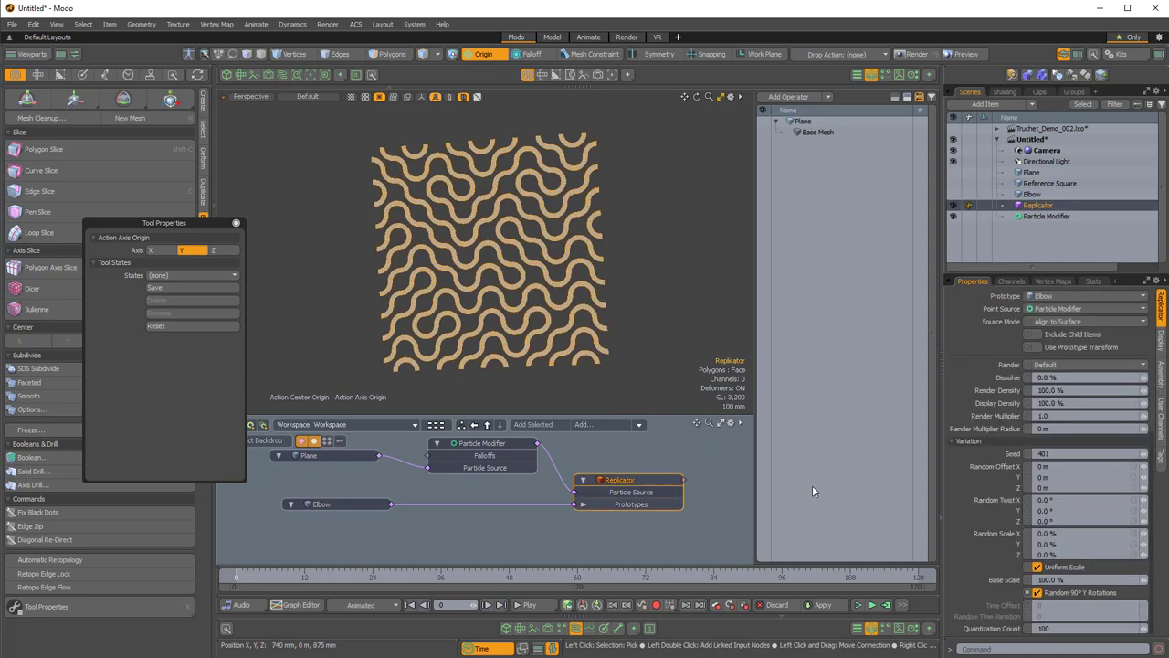
left_click(1148, 455)
left_click(1147, 454)
left_click(1147, 454)
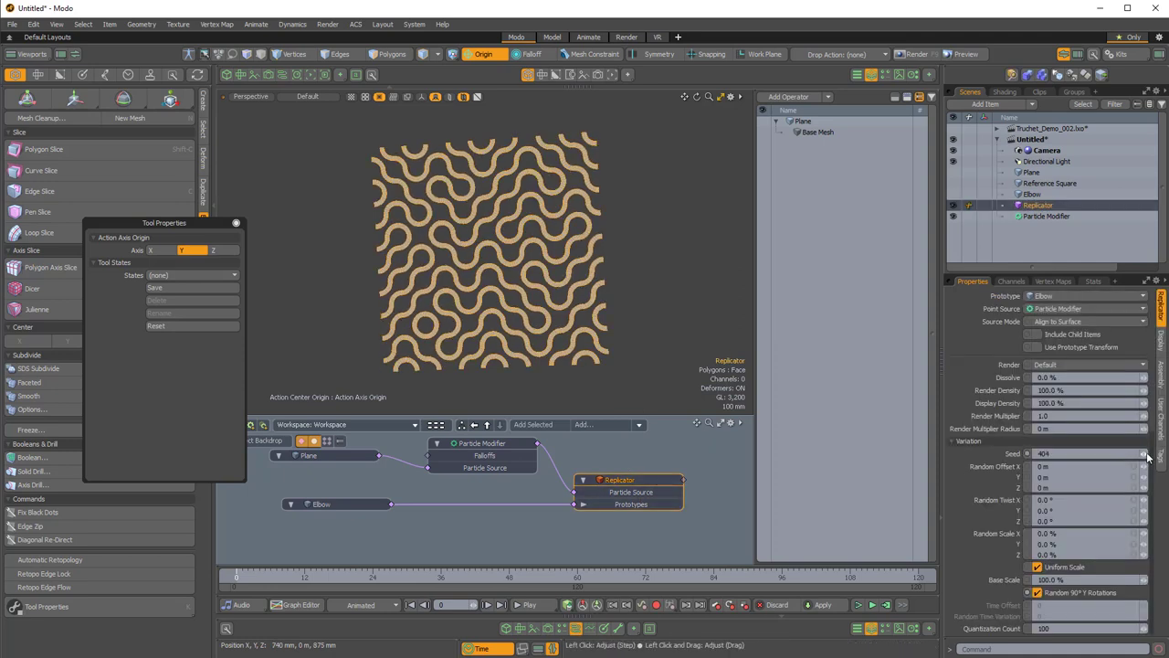
left_click(1147, 454)
left_click(1147, 454)
left_click(1147, 454)
left_click(1148, 454)
left_click(1147, 454)
left_click(1148, 454)
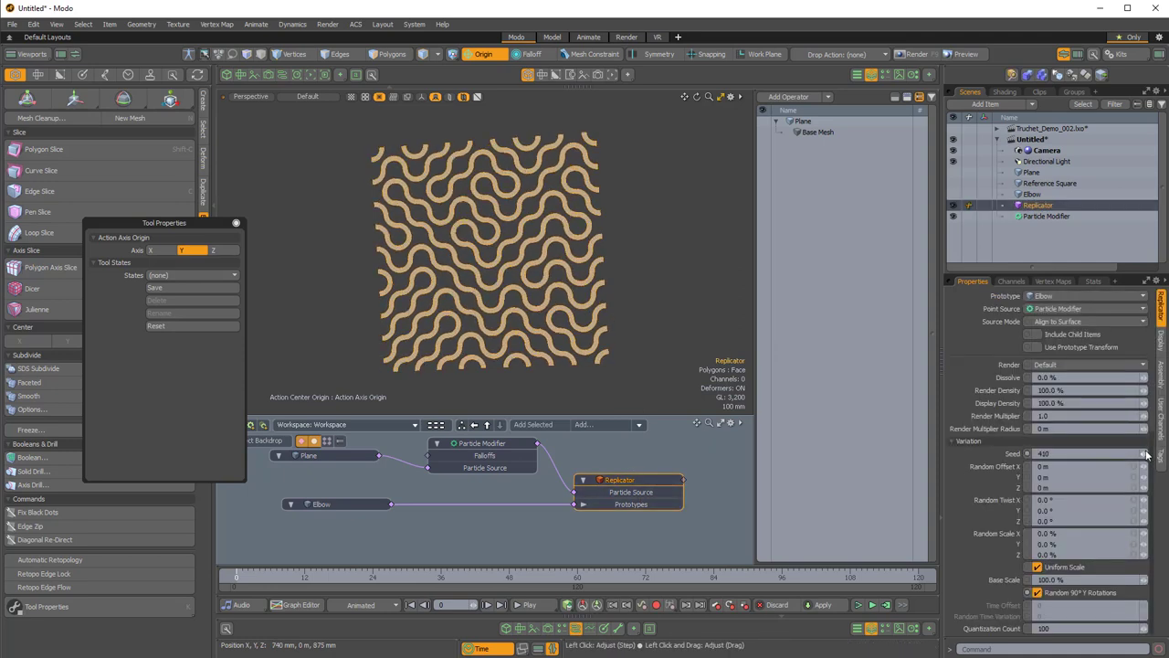
left_click(1148, 454)
left_click(1148, 454)
left_click(1148, 454)
left_click(1148, 454)
left_click(1147, 454)
left_click(1147, 454)
left_click(1148, 454)
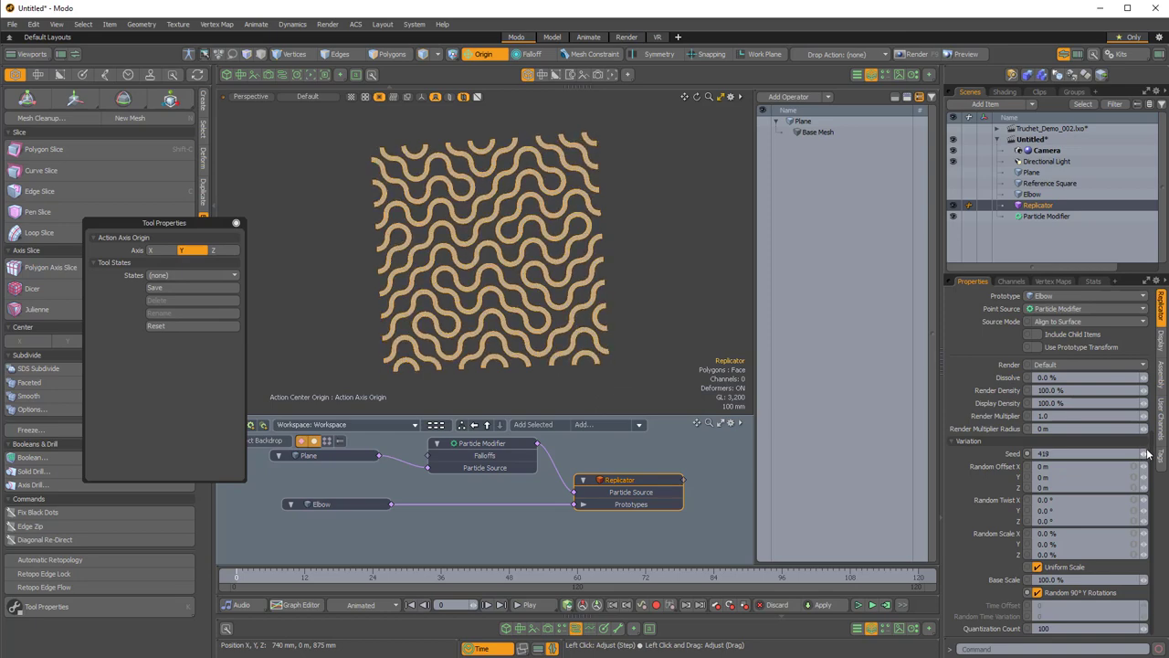
left_click(1147, 454)
left_click(1148, 454)
left_click_drag(678, 327, 611, 370, "alt")
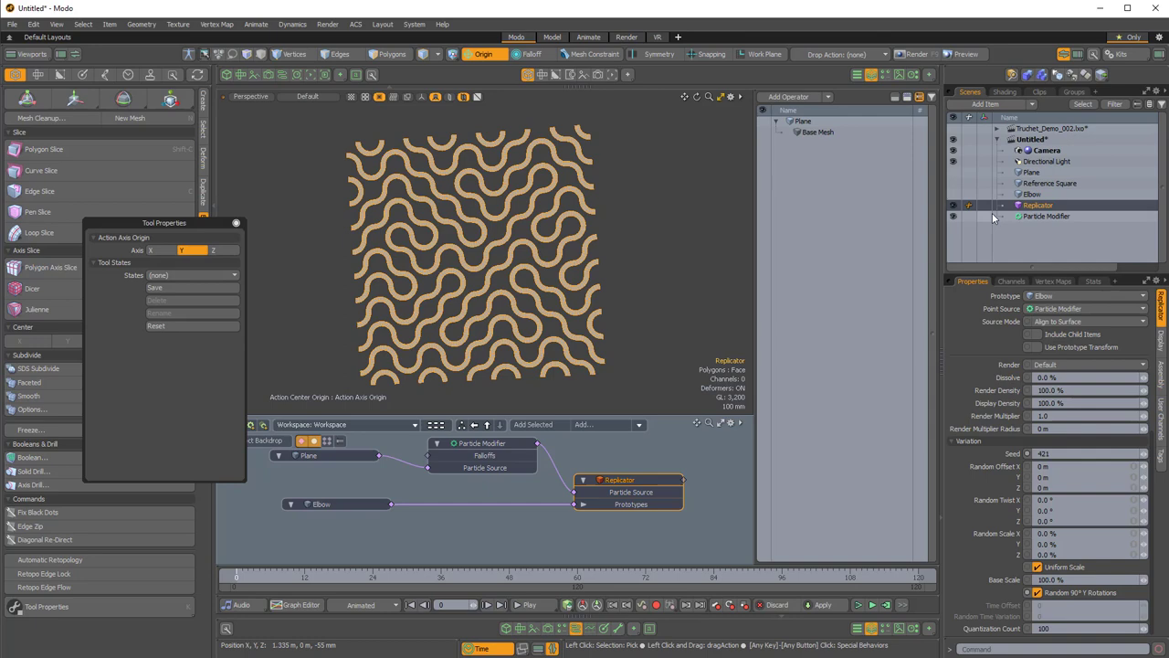
- Duplicate the Elbow mesh item and rename the copy Elbow_Angle
right_click(1037, 195)
mouse_move(1062, 393)
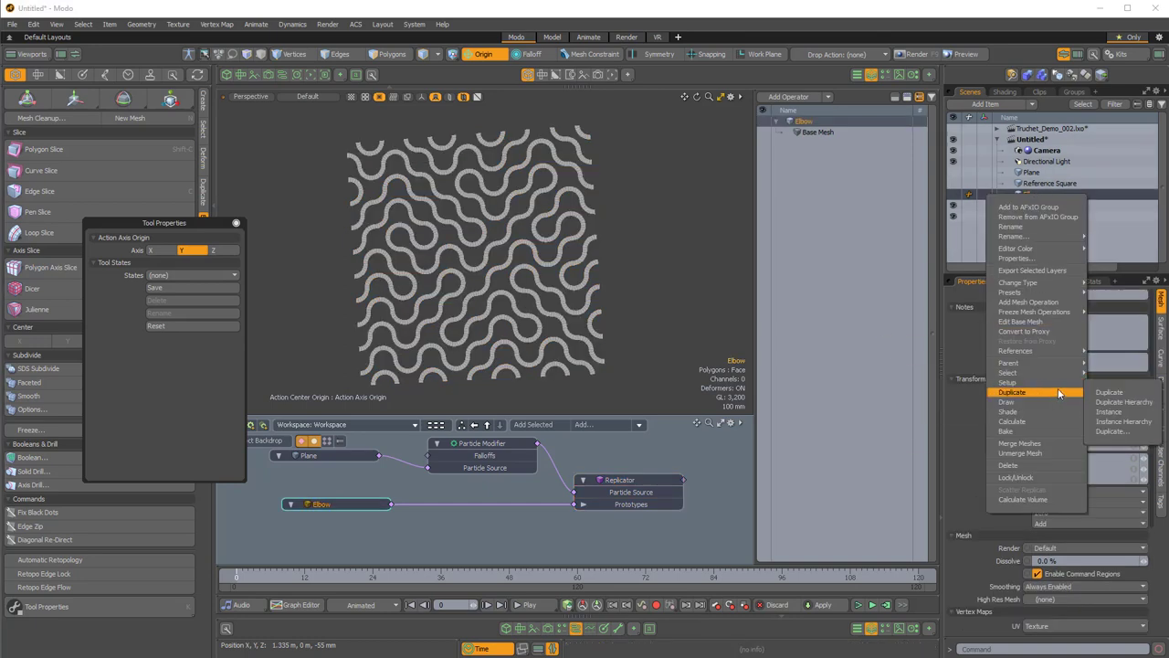
left_click(1100, 393)
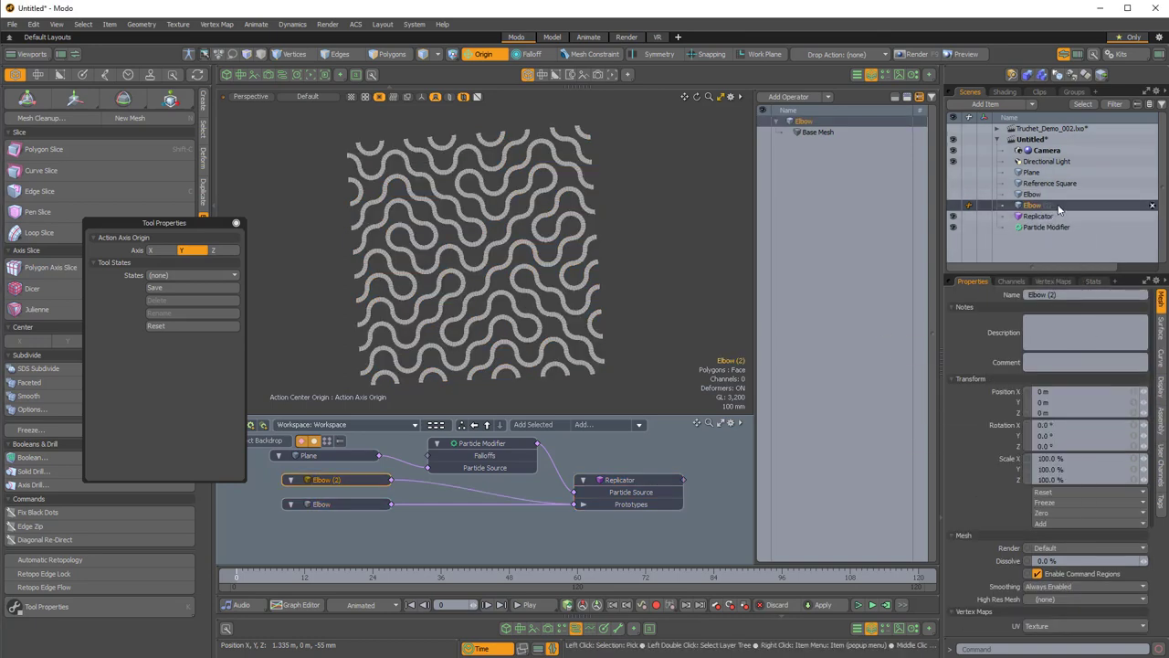
double_click(1059, 207)
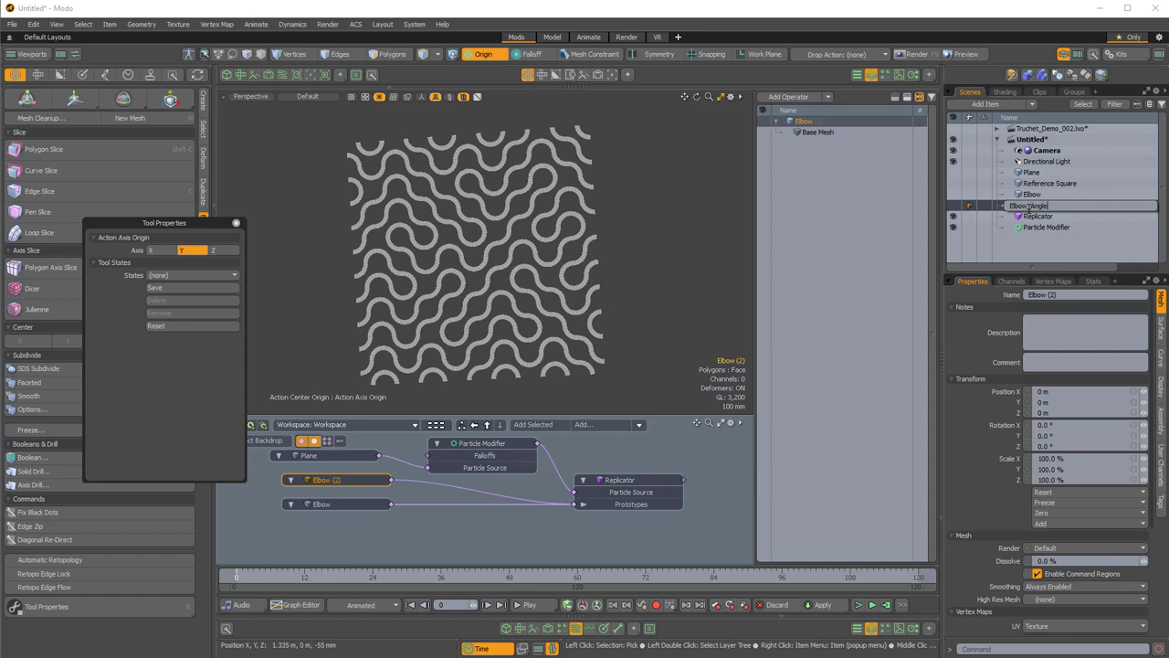
key("Return")
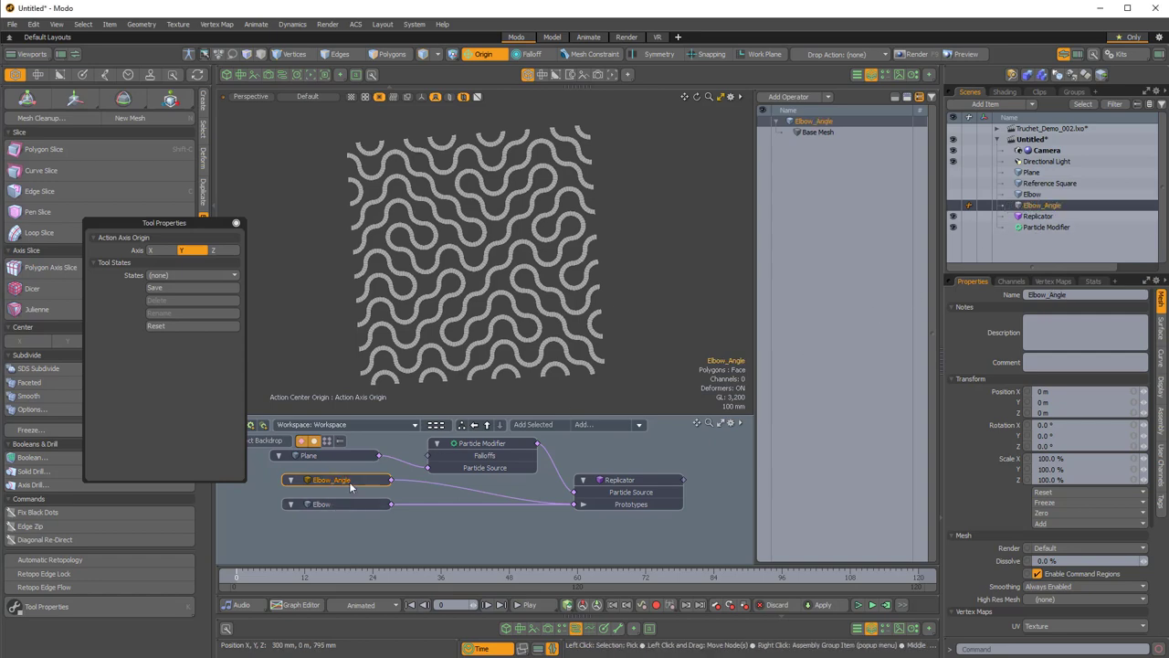
- Disconnect both Elbow and Elbow_Angle from the Replicator's prototypes and make the Elbow_Angle mesh visible
left_click_drag(350, 486, 350, 548)
left_click_drag(439, 536, 447, 523)
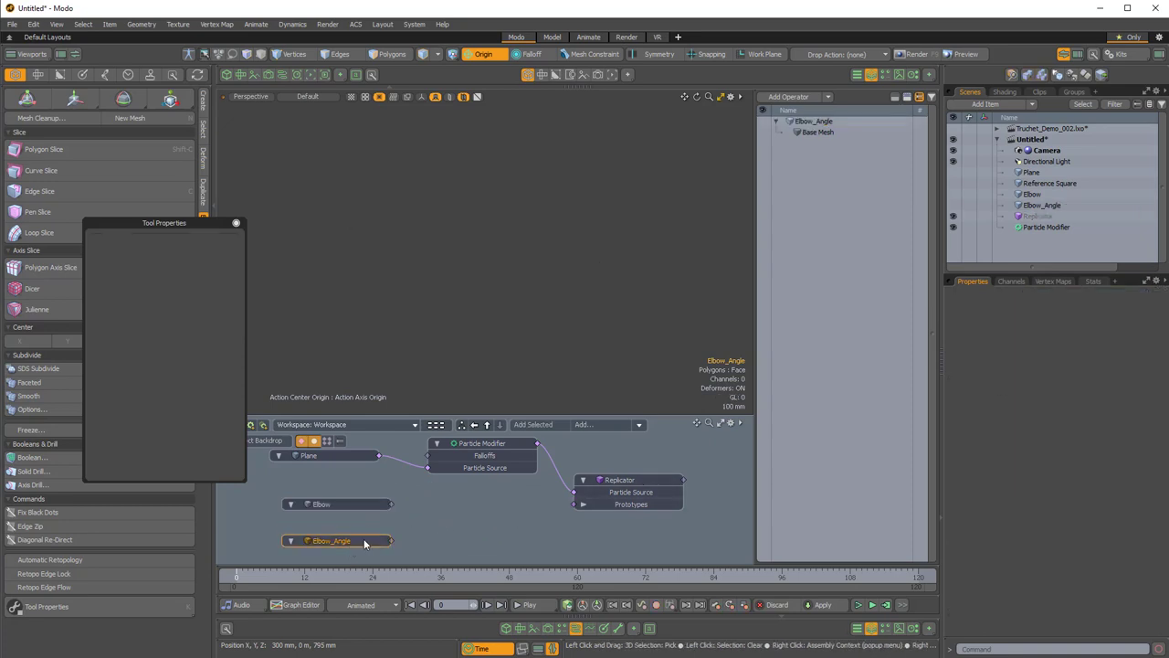
left_click(953, 205)
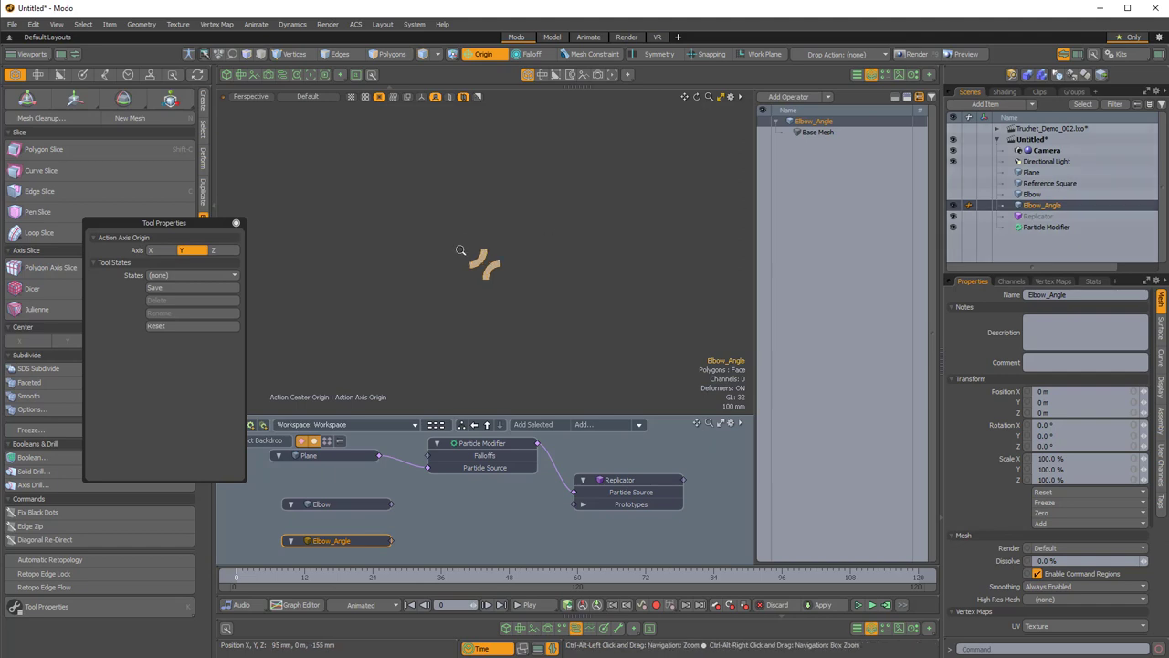
- Delete the lower-right arc of the Elbow_Angle mesh, keeping only the upper-left one
left_click_drag(462, 253, 540, 309, "ctrl+alt")
scroll(540, 309, "down", 1)
key("3")
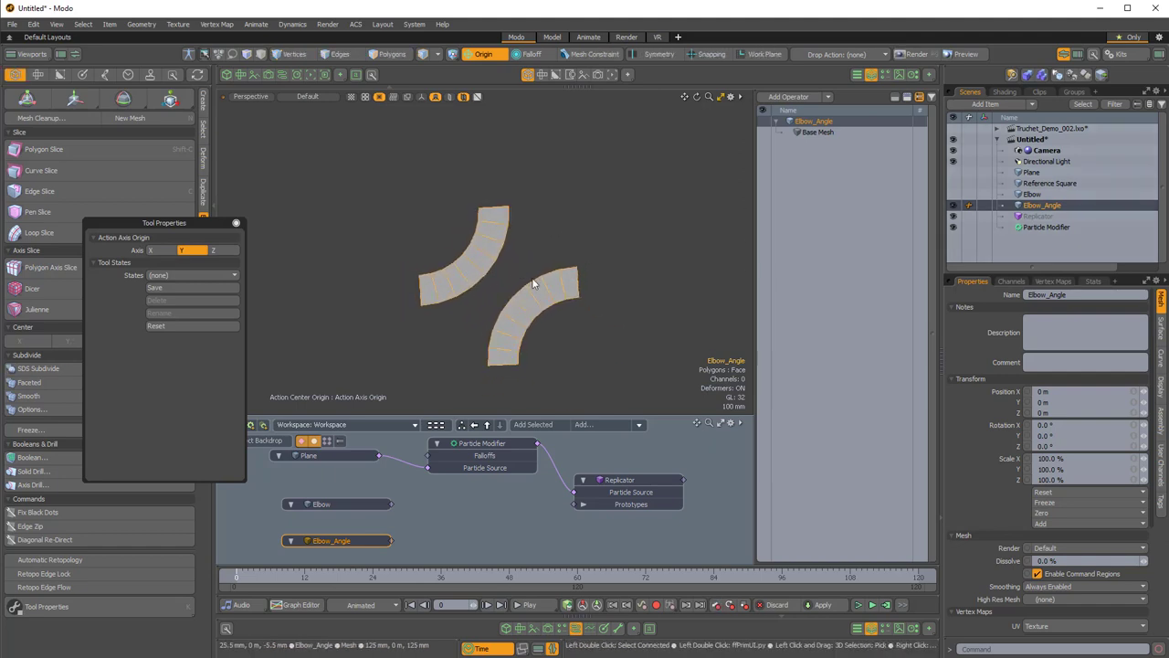
key("Delete")
- Remove the seven inner cross edges of the remaining arc to turn it into a straight diagonal strip
left_click_drag(437, 272, 473, 291, "ctrl+alt")
left_click_drag(473, 291, 524, 307, "alt+shift")
key("2")
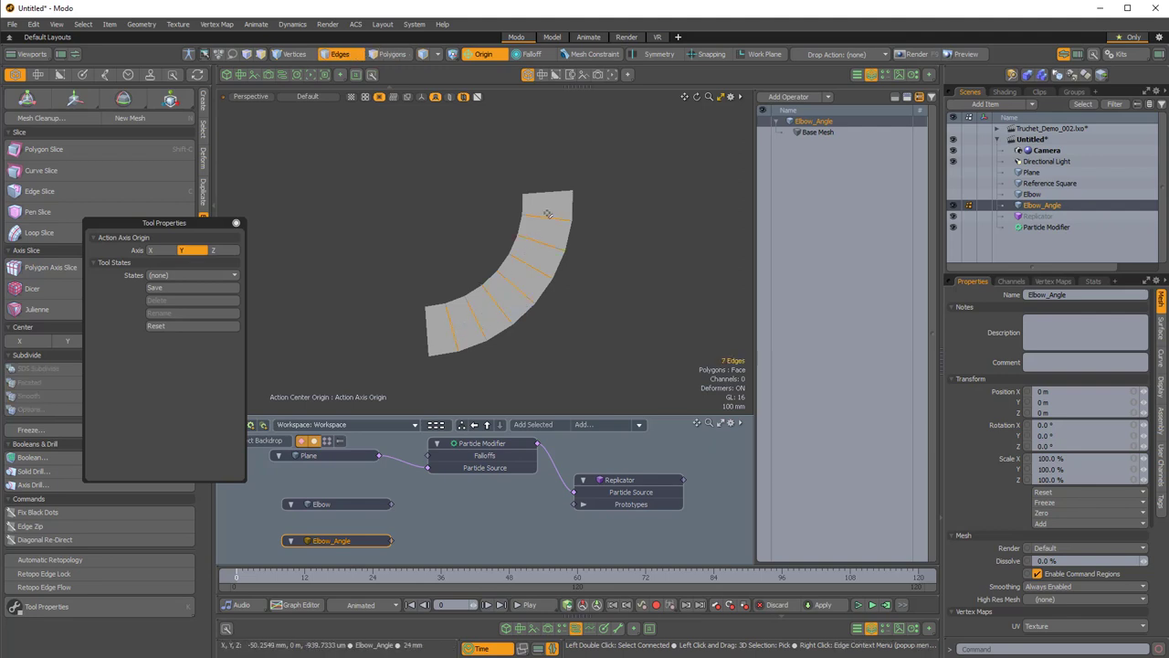
key("BackSpace")
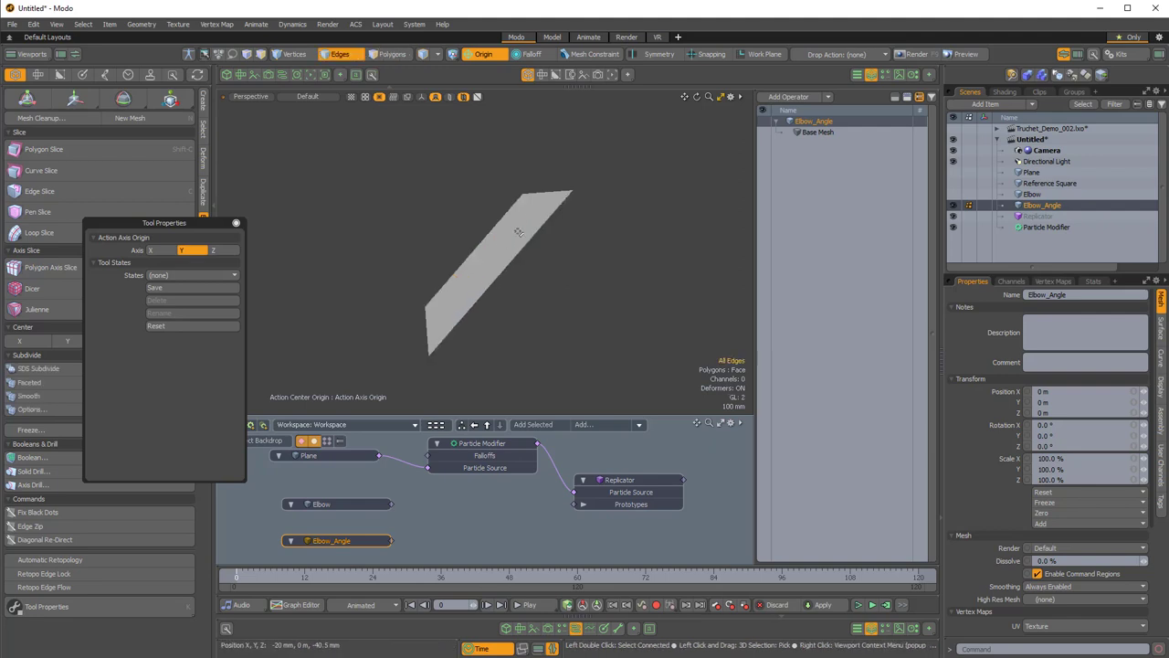
- Loop slice the diagonal strip lengthwise down its middle with a count of 1
key("alt")
key("alt+c")
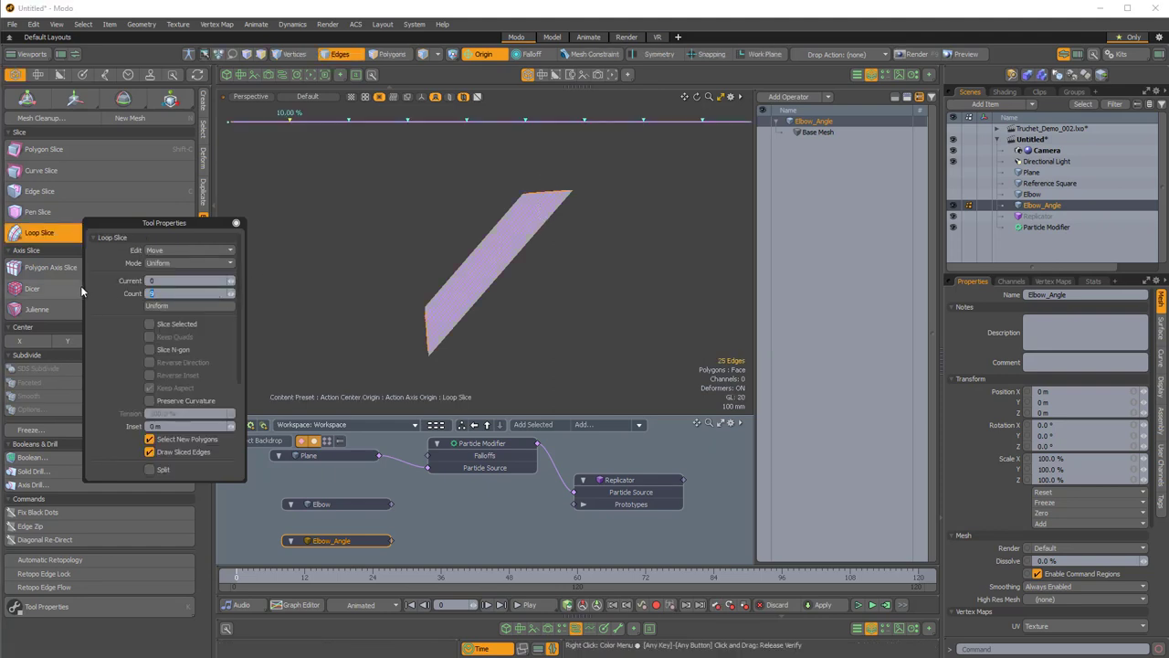
left_click_drag(514, 249, 488, 285, "alt")
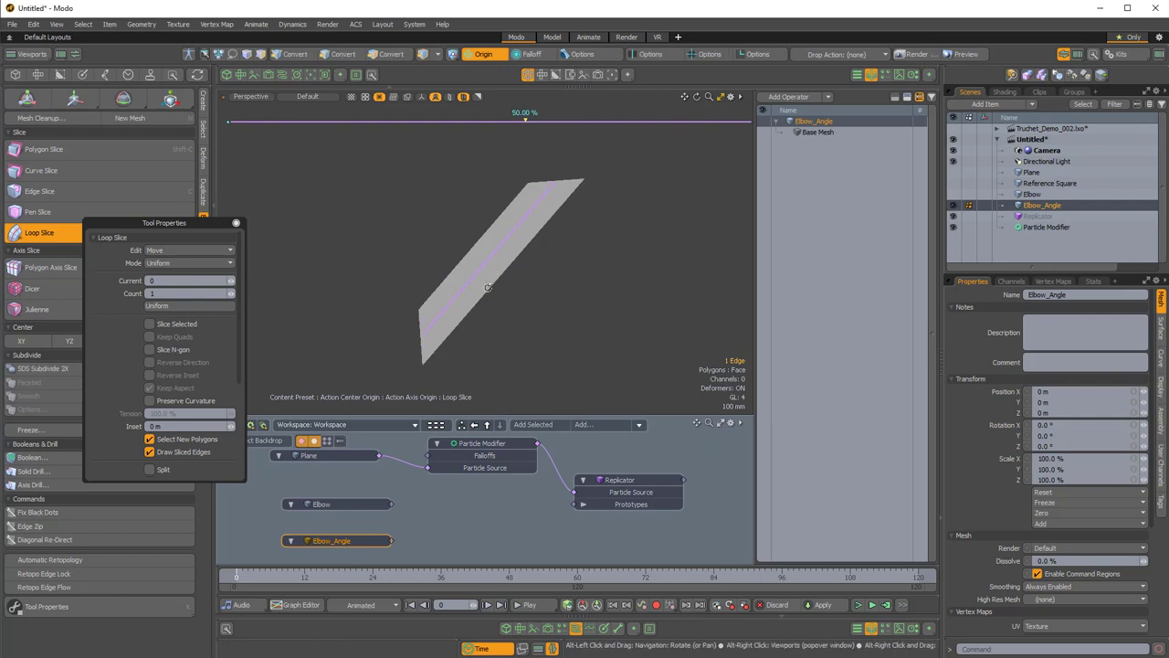
key("space")
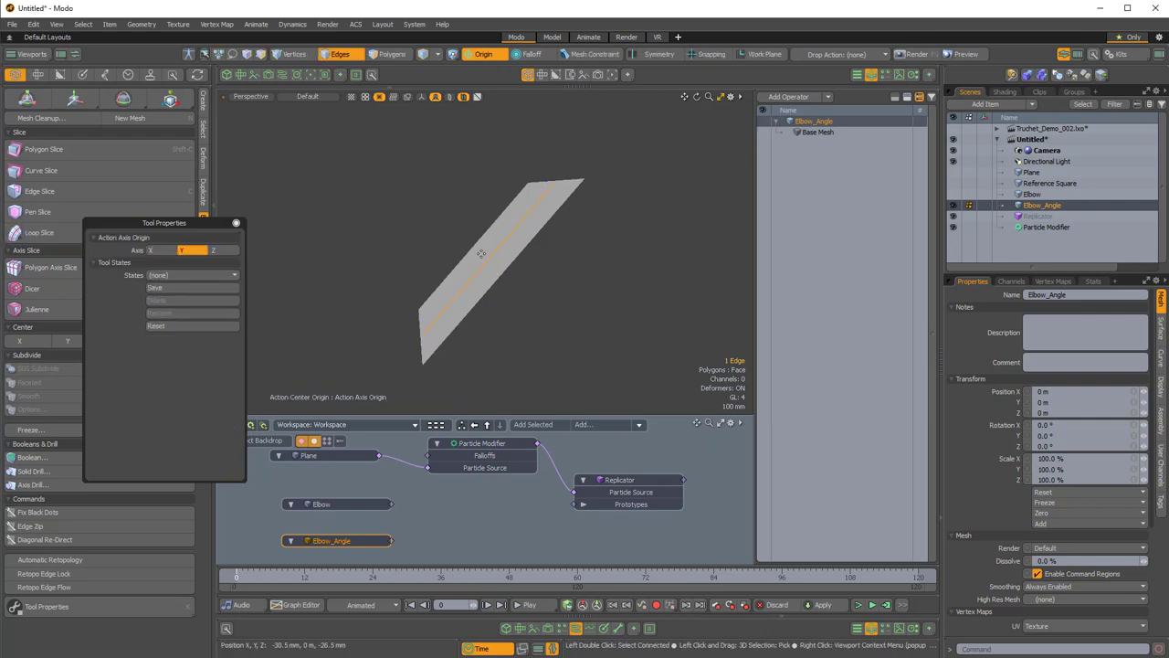
- Loop slice the strip near both ends in Symmetry mode with a count of 2 at 4%
key("alt+c")
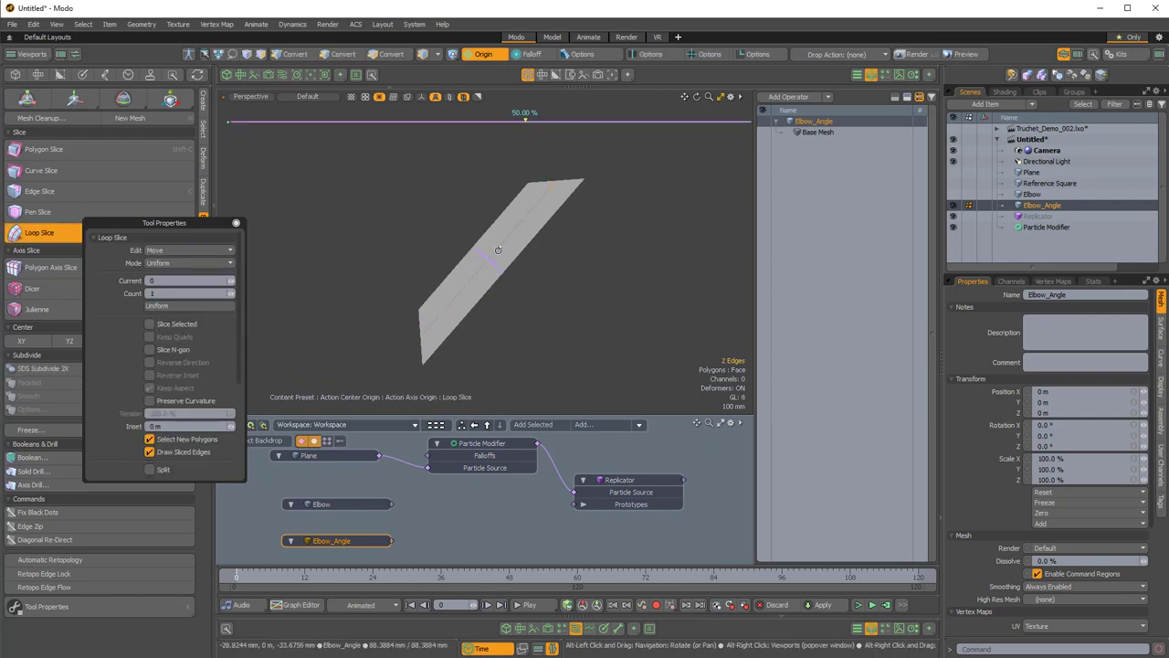
left_click(211, 262)
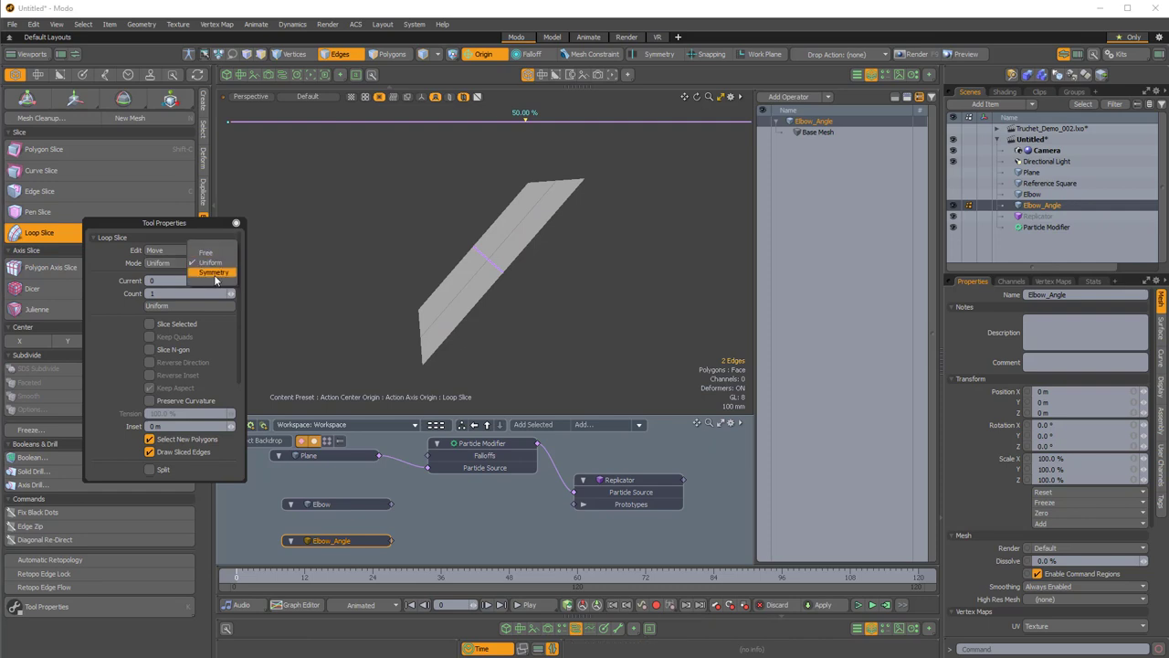
left_click(212, 265)
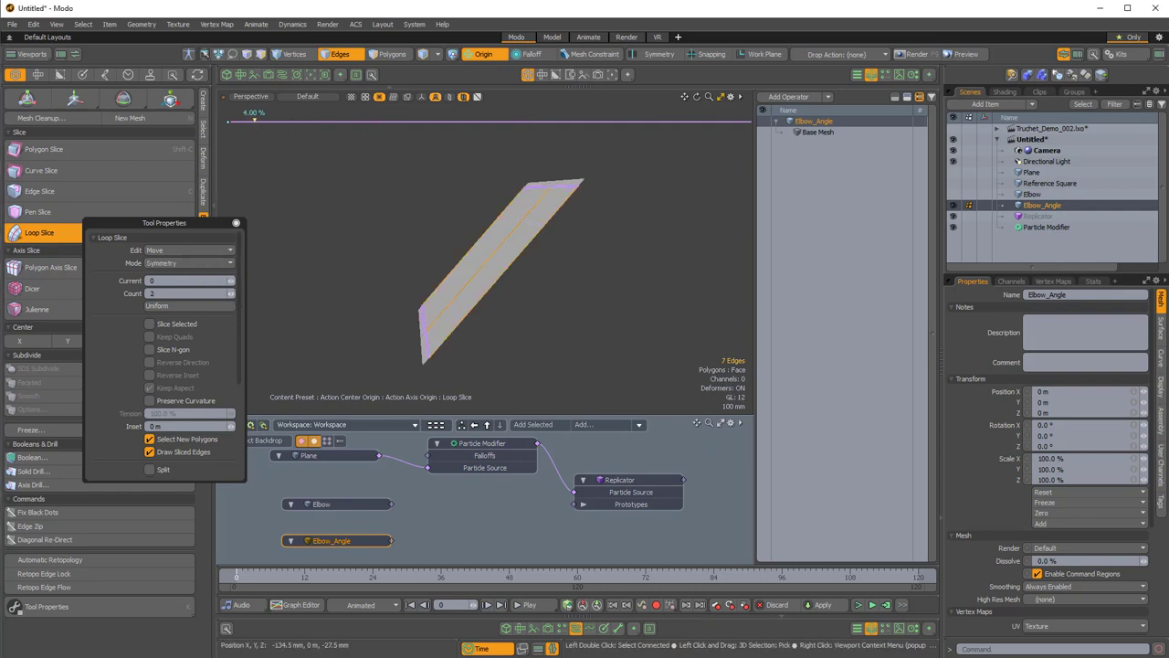
key("space")
left_click(470, 210)
scroll(469, 210, "down", 3)
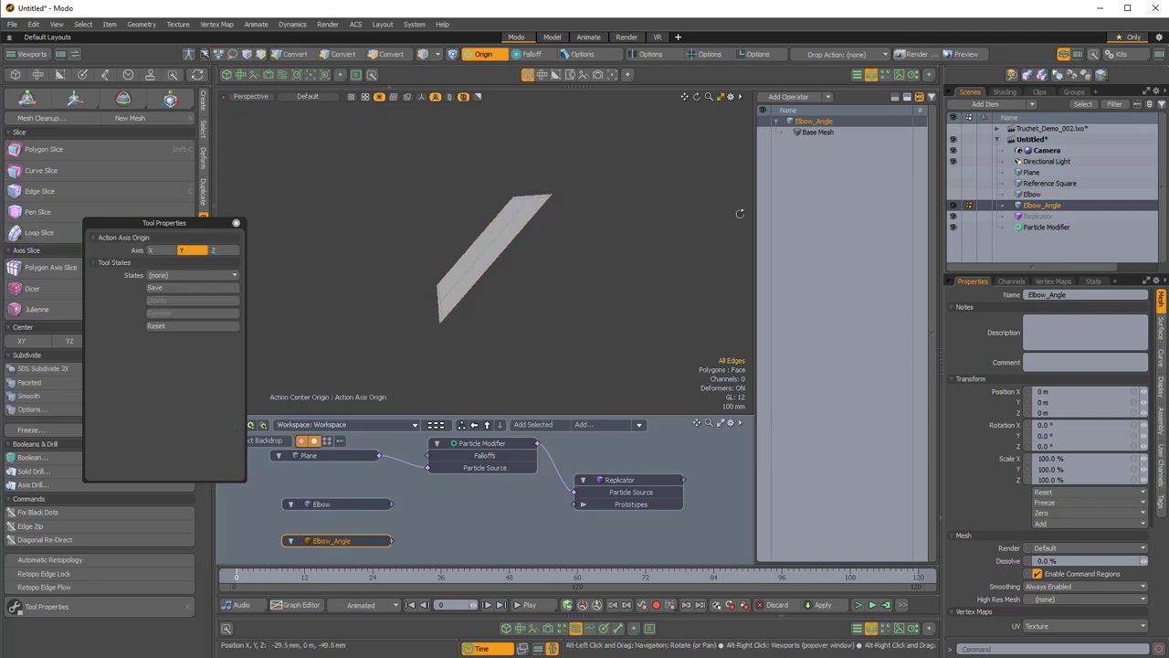
- Switch the viewport to Top view and briefly show the Reference Square to compare it with the strip
key("ctrl+space")
left_click(638, 283)
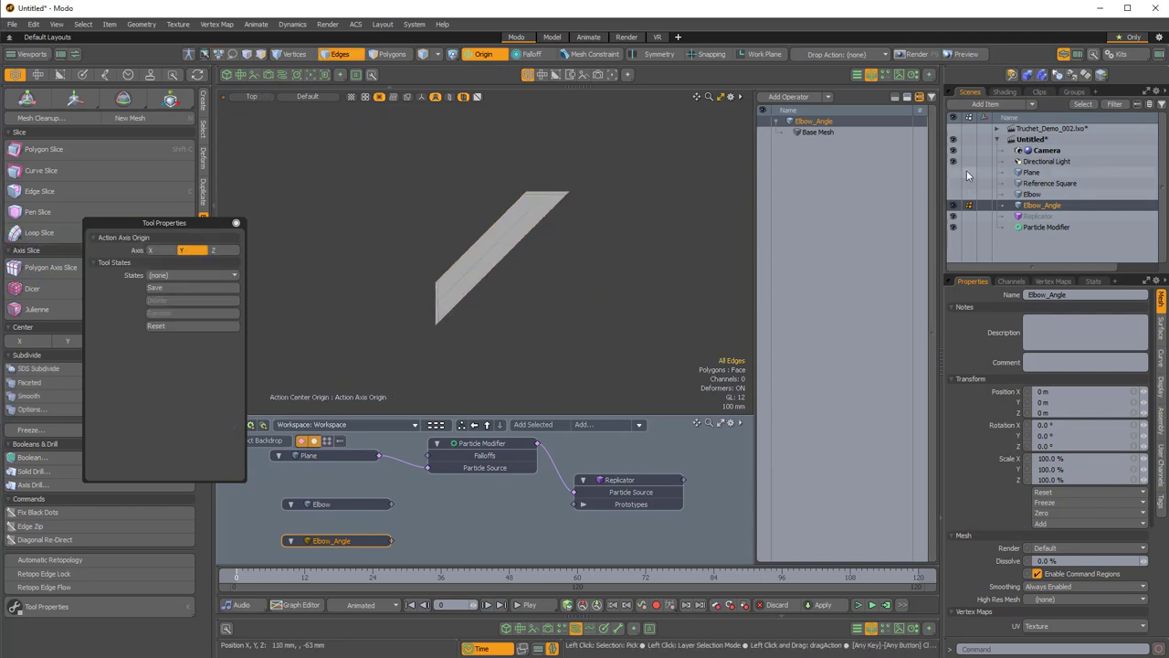
left_click(954, 183)
mouse_move(567, 204)
left_mouse_down("ctrl+alt")
mouse_move(661, 217)
mouse_move(544, 204)
left_mouse_up("ctrl+alt")
left_click(953, 183)
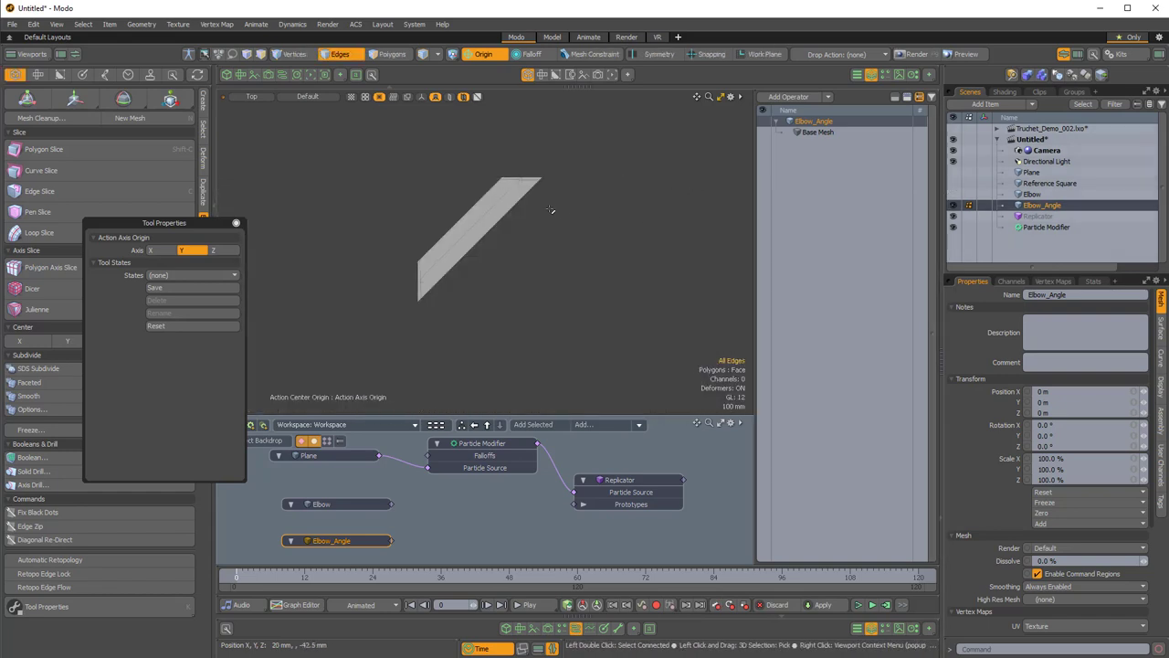
- Loop slice across the middle of the strip in Uniform mode with a count of 1
left_click(475, 226)
key("alt+c")
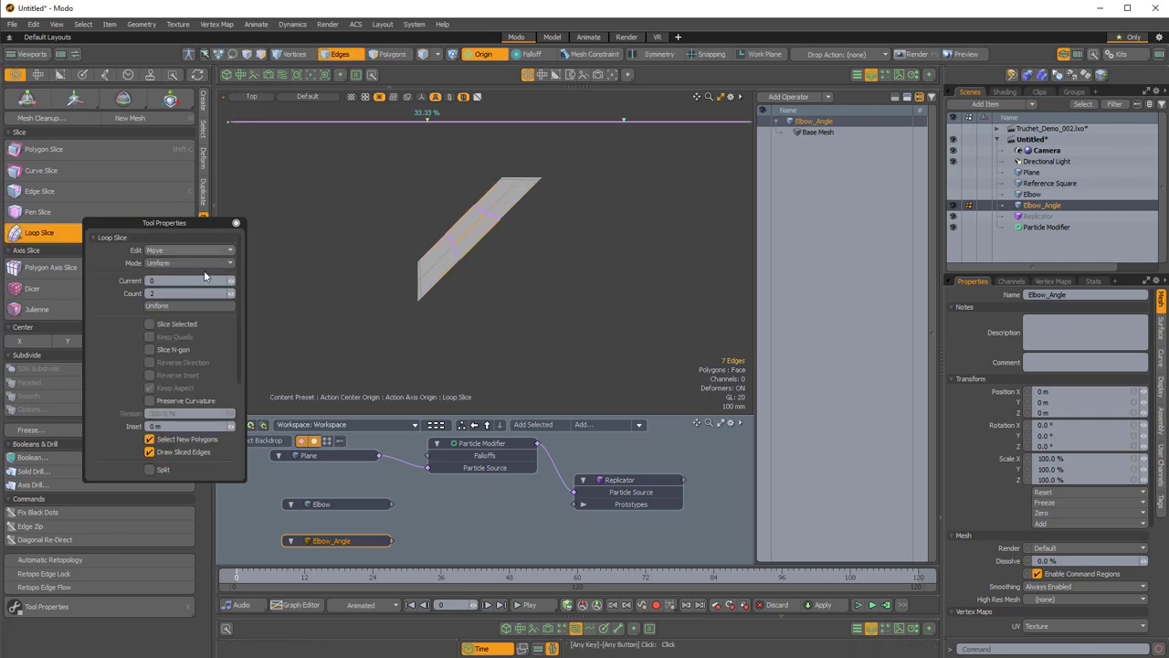
left_click(230, 296)
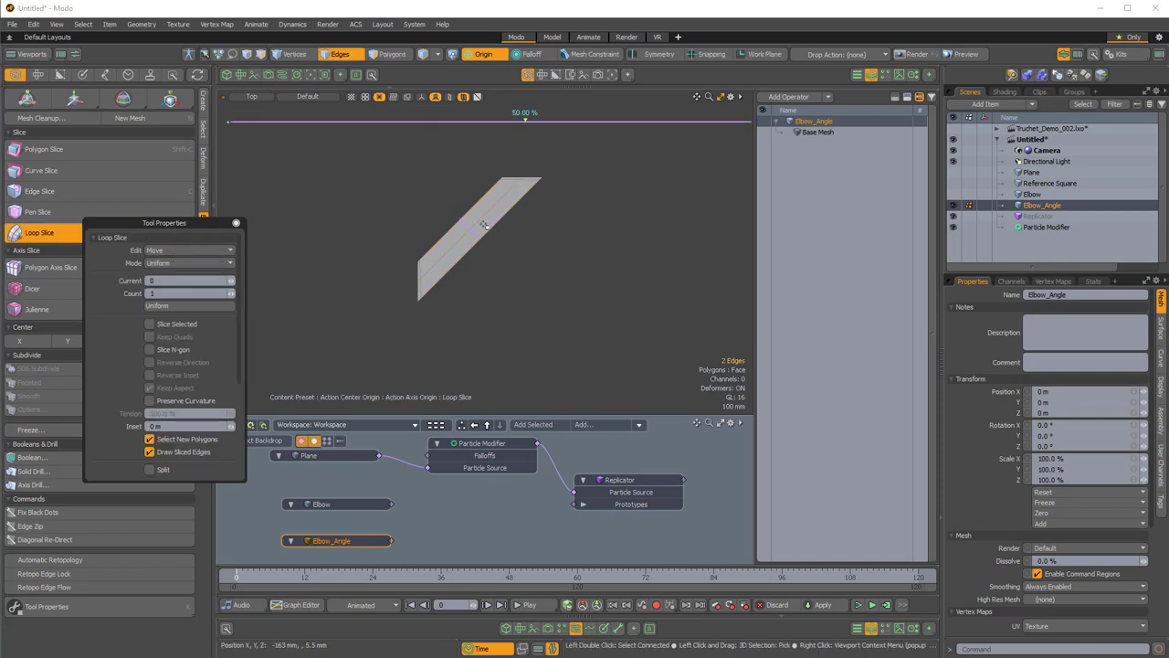
key("space")
key("space")
- Cut all the polygons of the strip, then restore them in place
scroll(511, 256, "down", 3)
double_click(496, 224)
left_click_drag(570, 260, 516, 269, "alt")
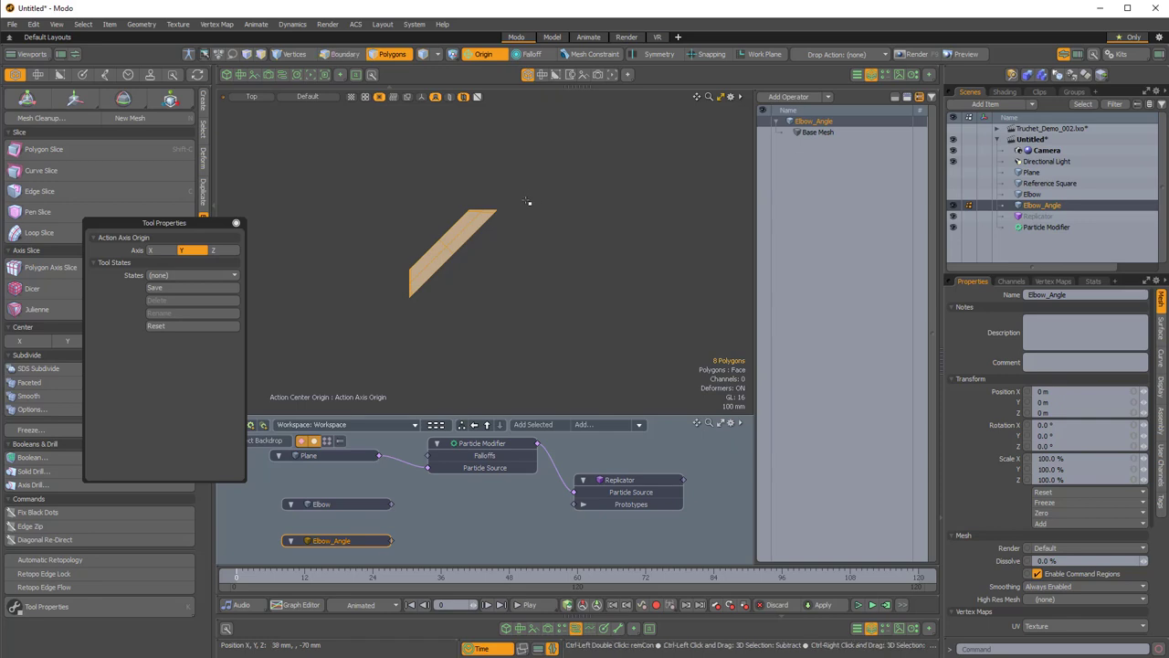
key("Delete")
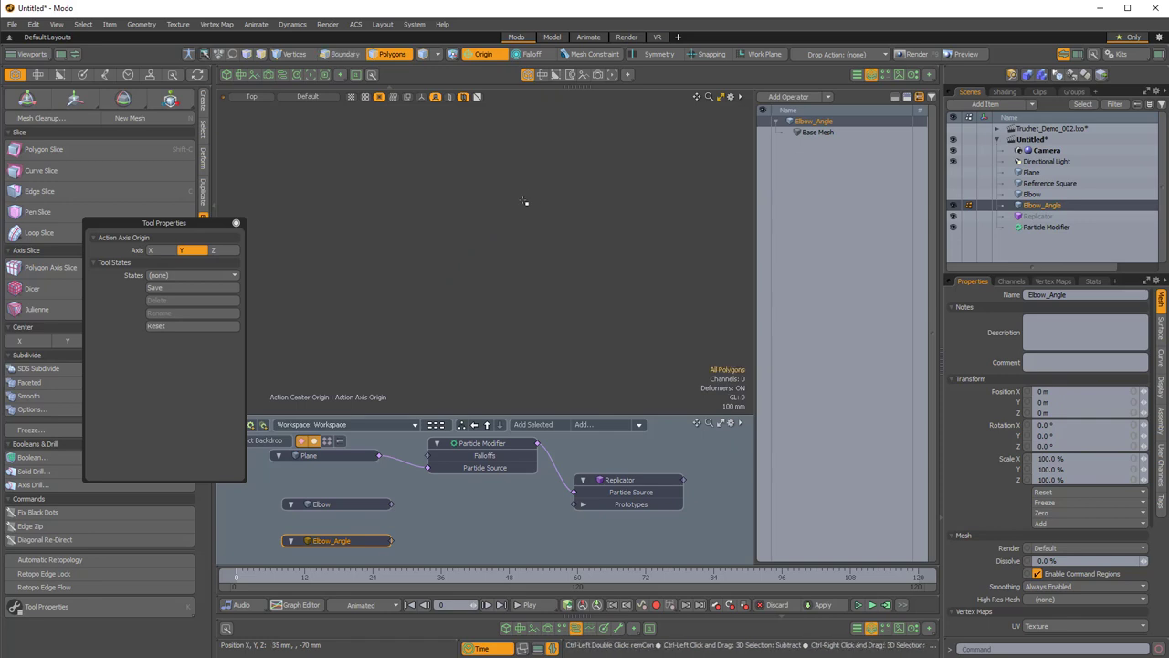
key("ctrl+z")
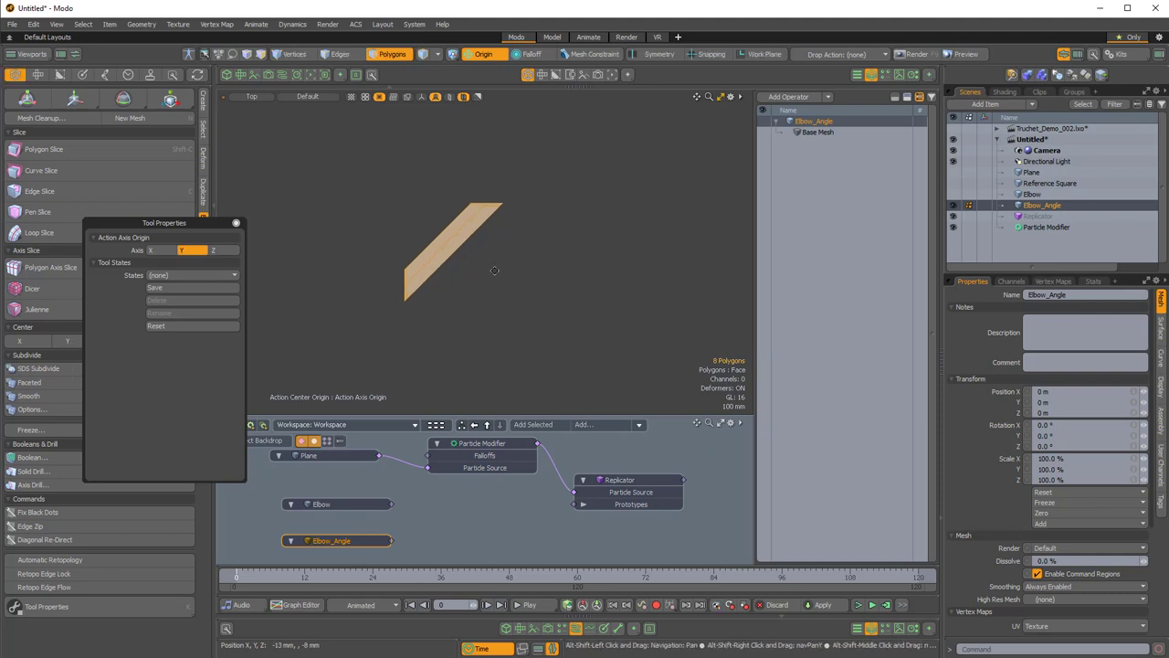
- Rotate the strip 180° about the Y axis and paste the copied strip back at its original position
key("e")
left_click_drag(538, 235, 453, 330)
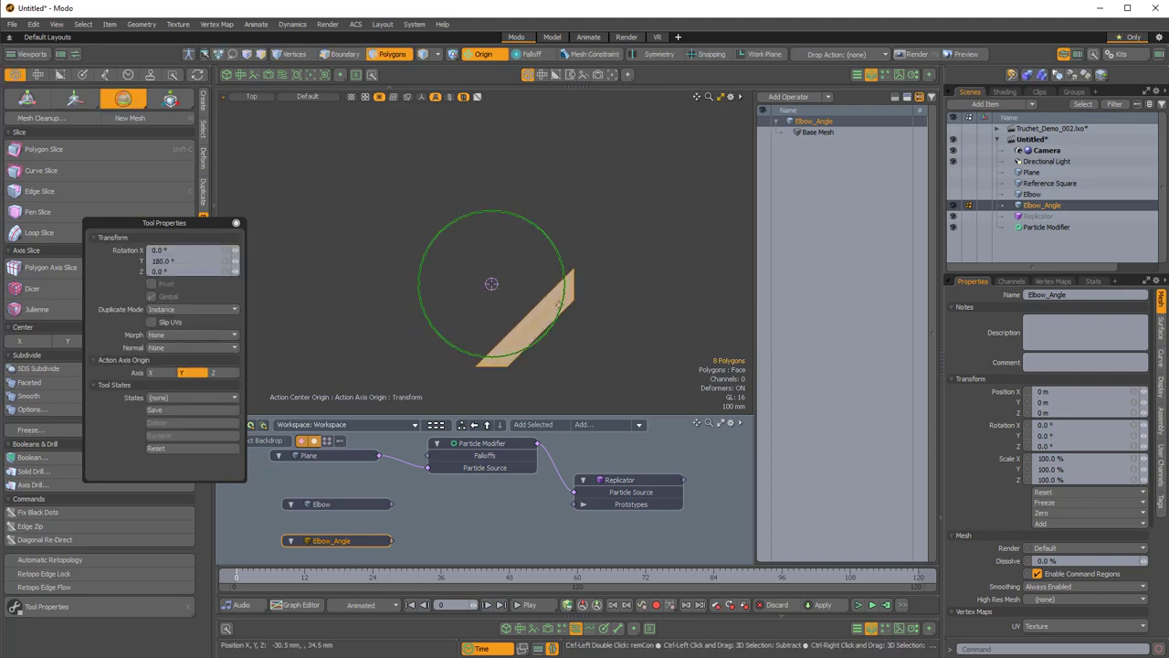
key("ctrl+v")
key("q")
left_click(589, 201)
scroll(515, 261, "up", 1)
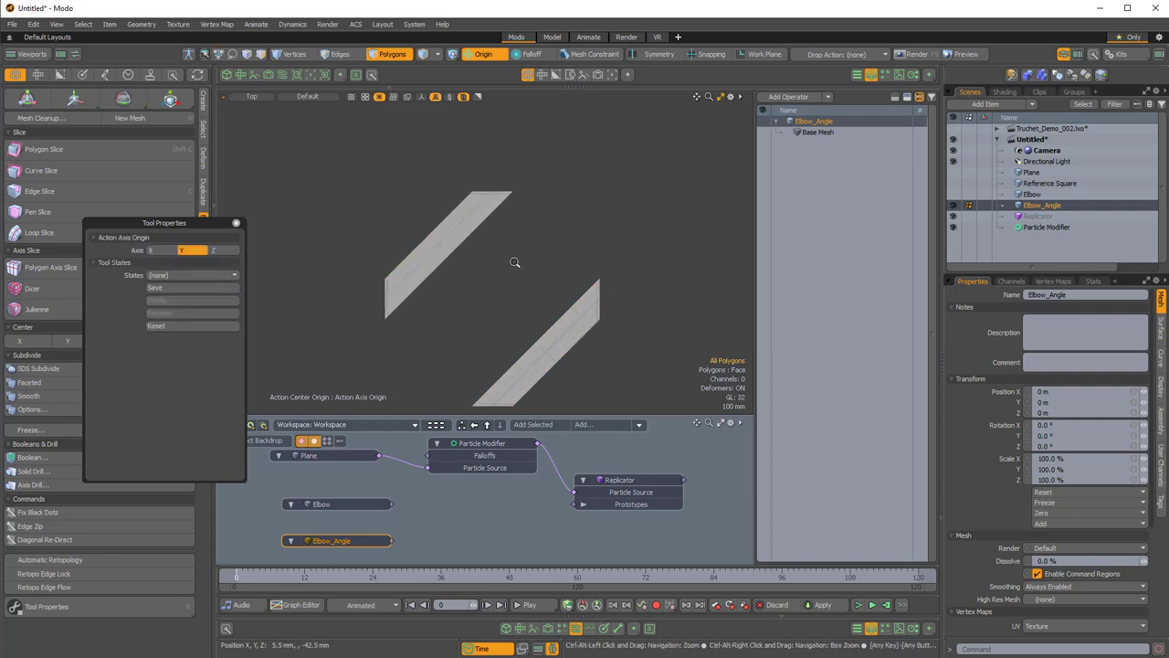
- Connect the Elbow_Angle node to the Replicator's Prototypes input
scroll(514, 262, "down", 1)
left_click_drag(500, 255, 507, 241, "alt+shift")
key("3")
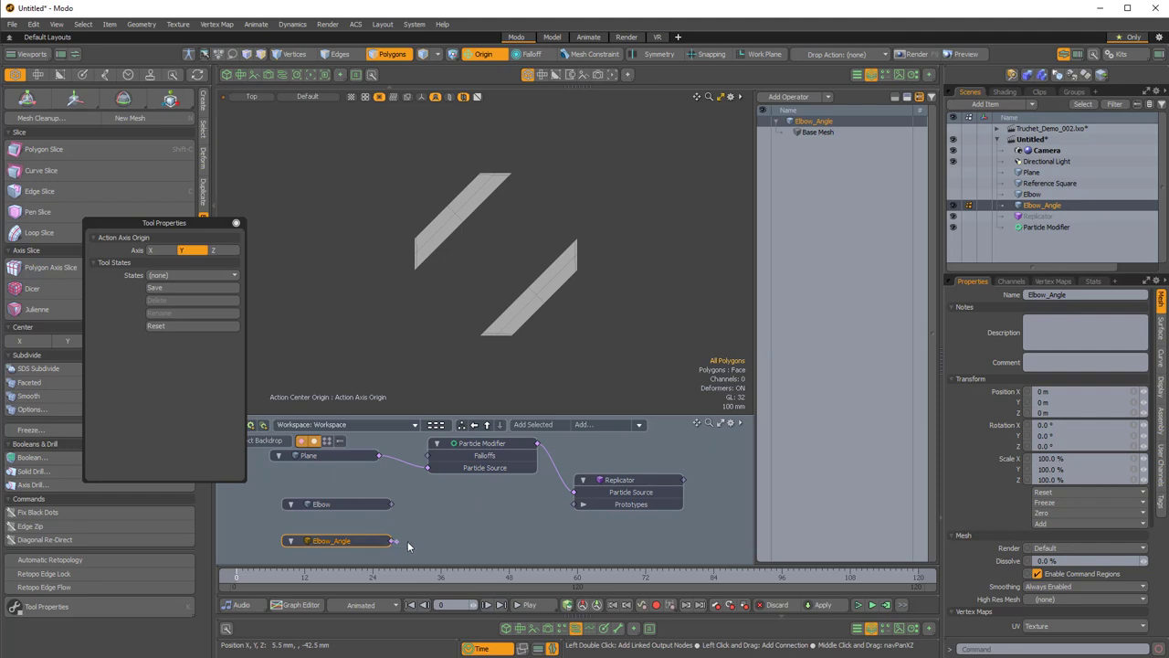
left_click_drag(577, 508, 577, 504)
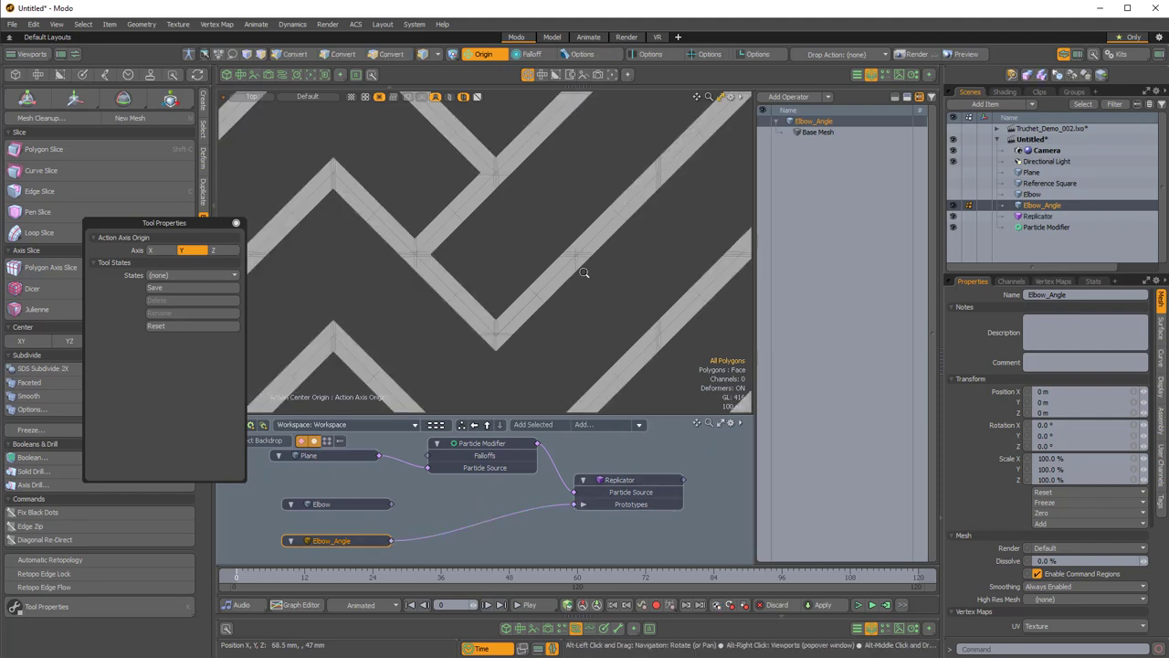
- Hide the Elbow_Angle source mesh, inspect the replicated angular pattern and reselect the Elbow_Angle item
left_click(955, 206)
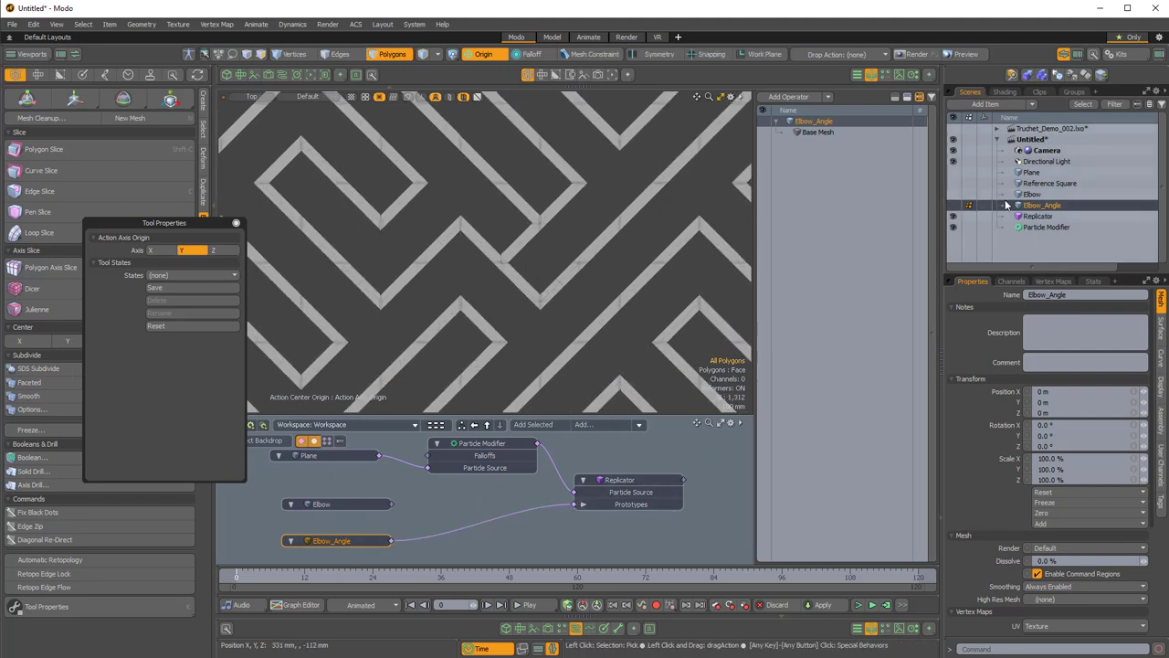
left_click(1024, 247)
left_click_drag(640, 274, 585, 280, "ctrl+alt")
scroll(585, 278, "up", 3)
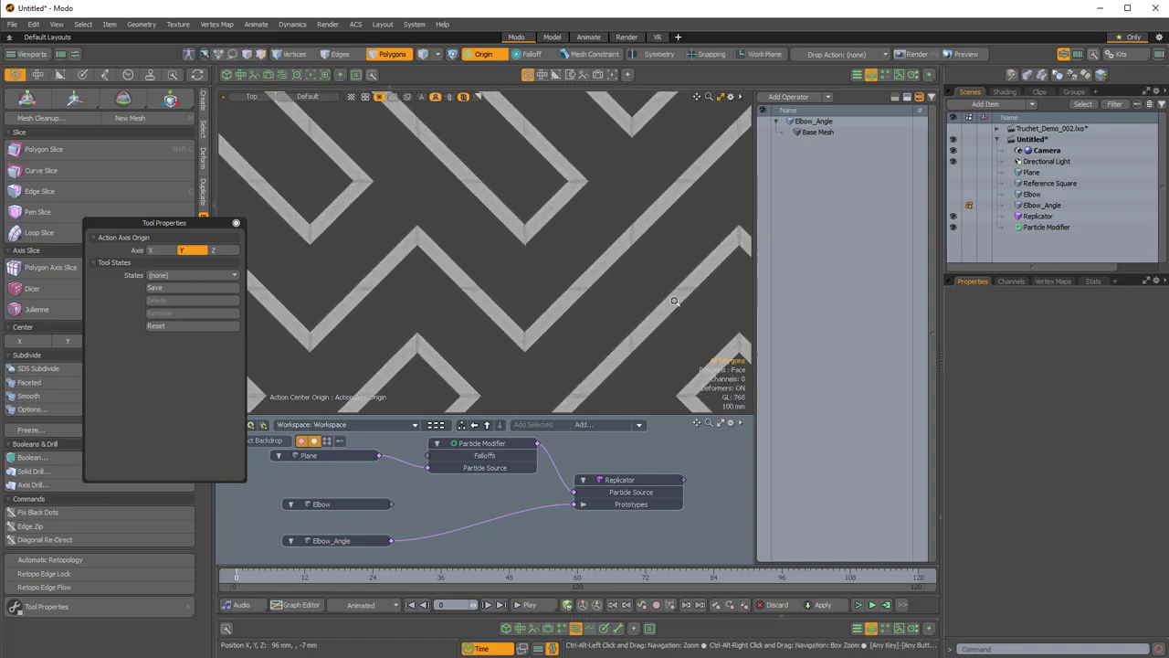
left_click(366, 540)
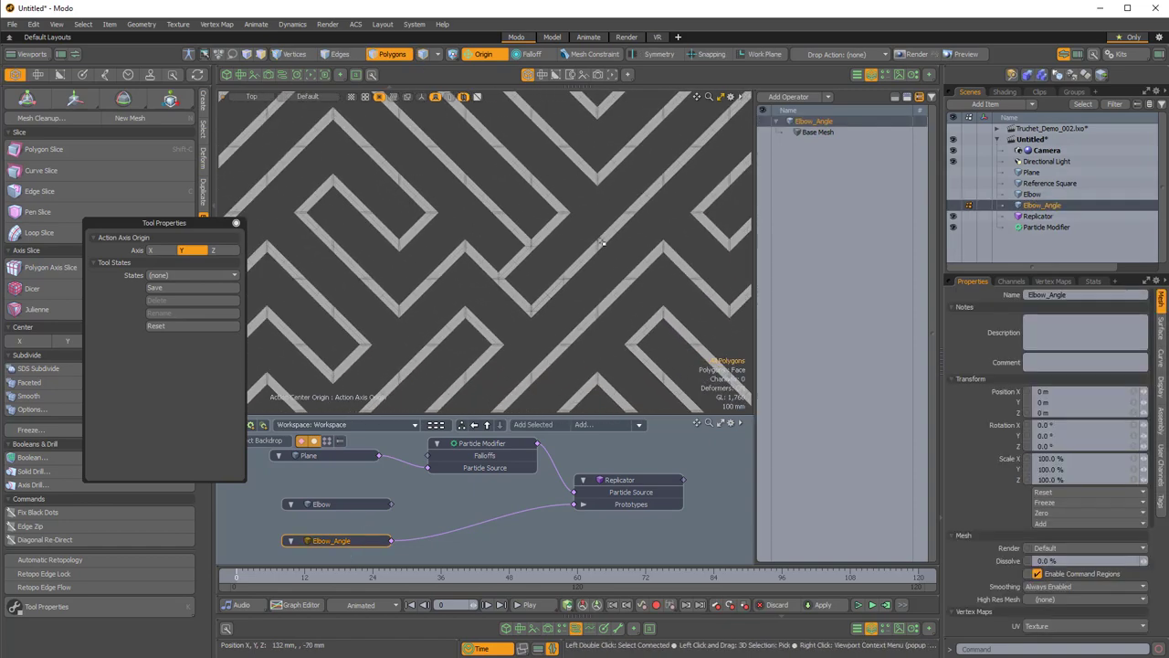
- Clear the mesh selection, select the Replicator and set its variation Seed to 431
left_click(836, 241)
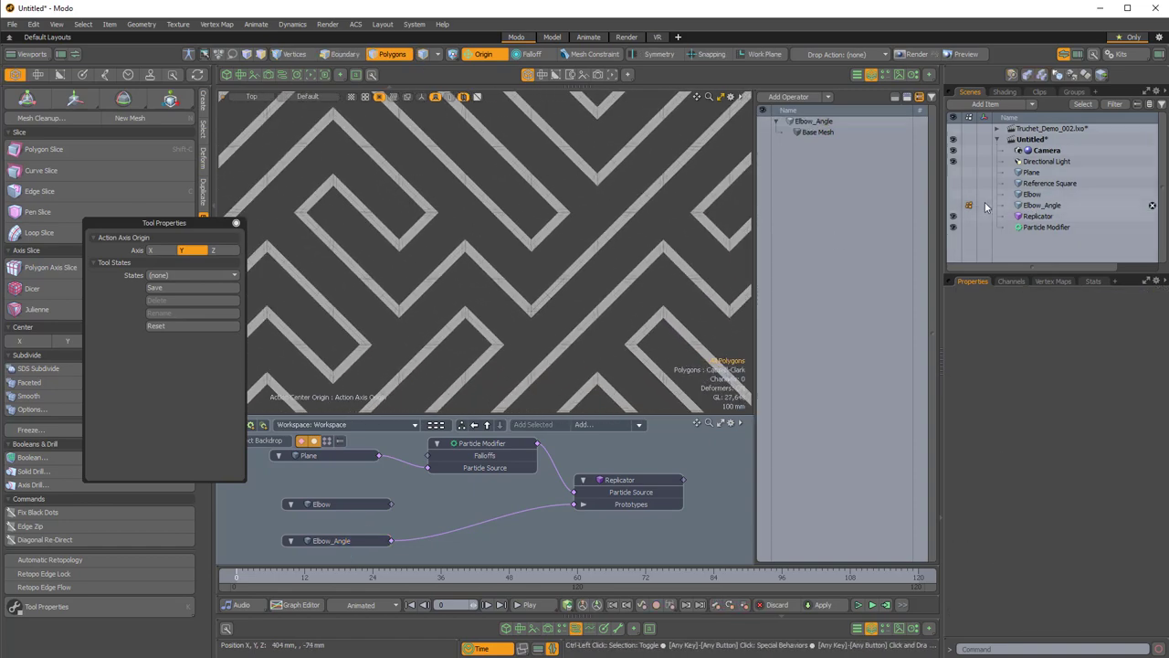
scroll(538, 278, "down", 3)
left_click_drag(538, 278, 561, 304, "ctrl+alt")
left_click_drag(561, 303, 550, 295, "alt+shift")
scroll(550, 294, "up", 2)
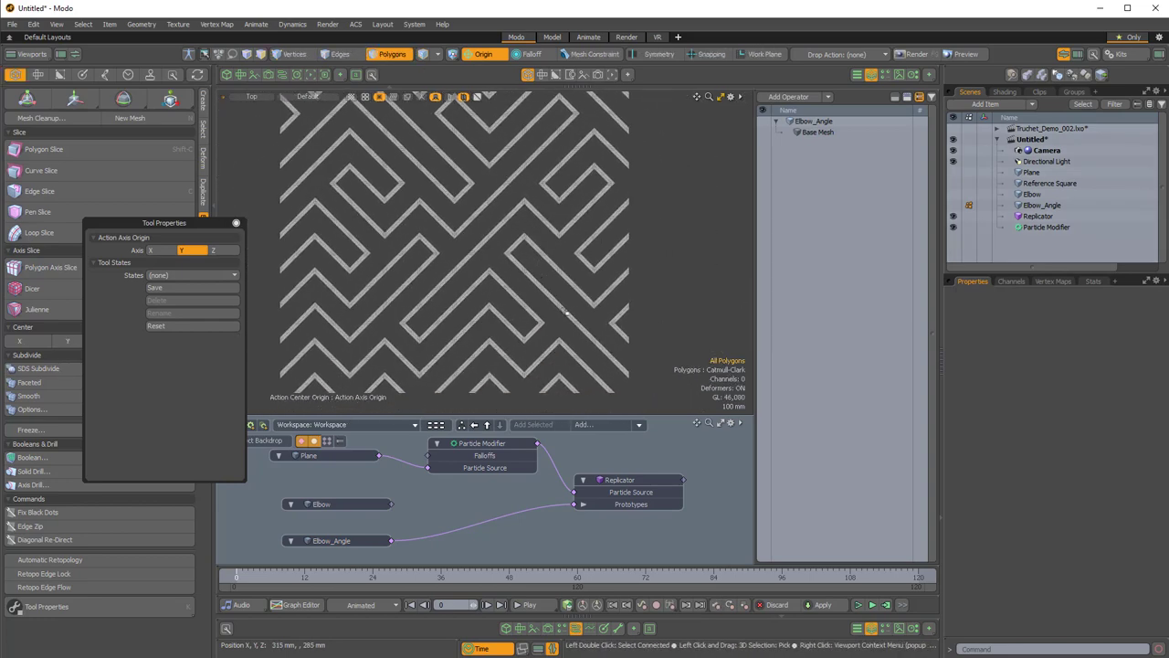
left_click(619, 479)
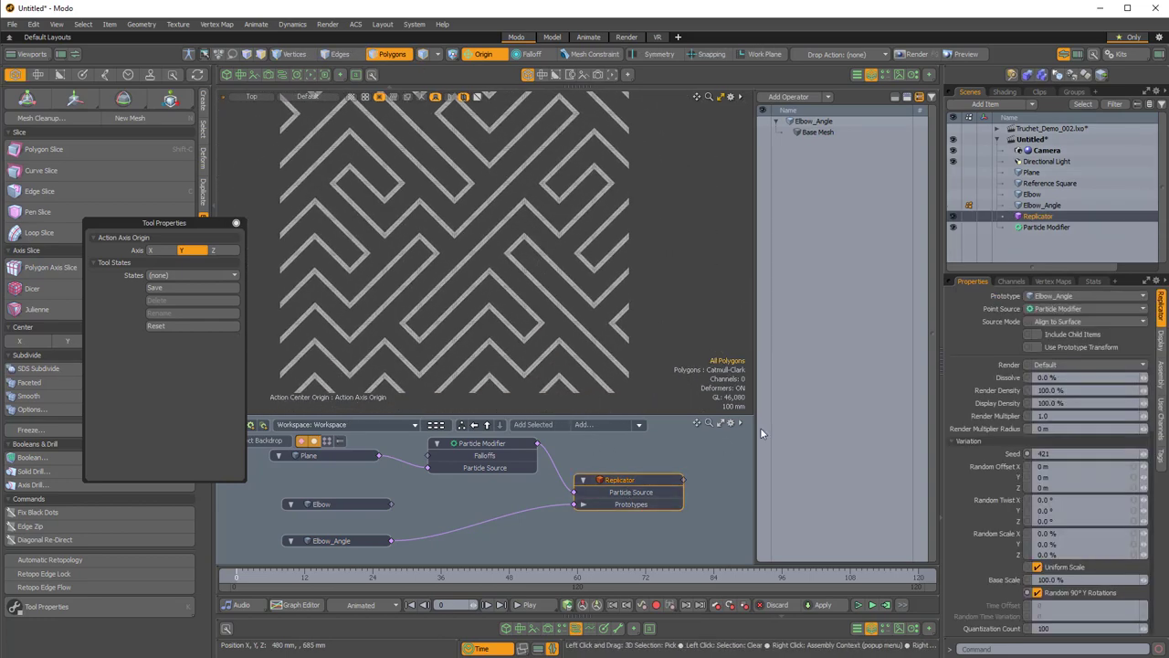
left_click(1146, 455)
left_click(1146, 455)
left_click(1145, 455)
left_click(1146, 455)
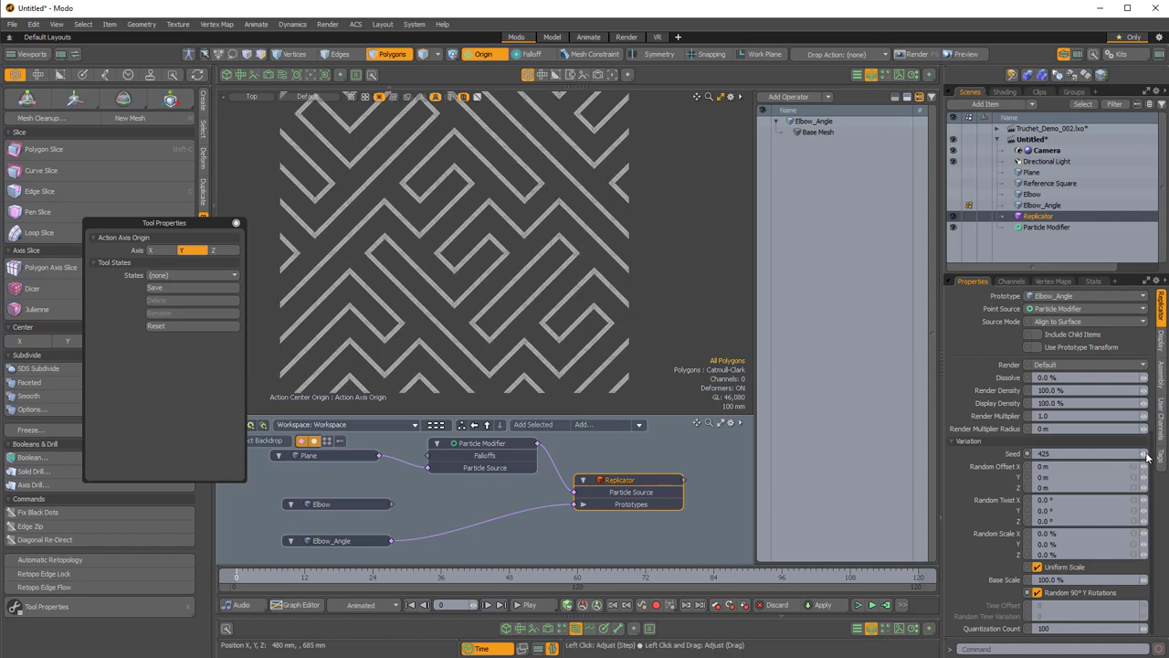
left_click(1146, 455)
scroll(1147, 455, "up", 6)
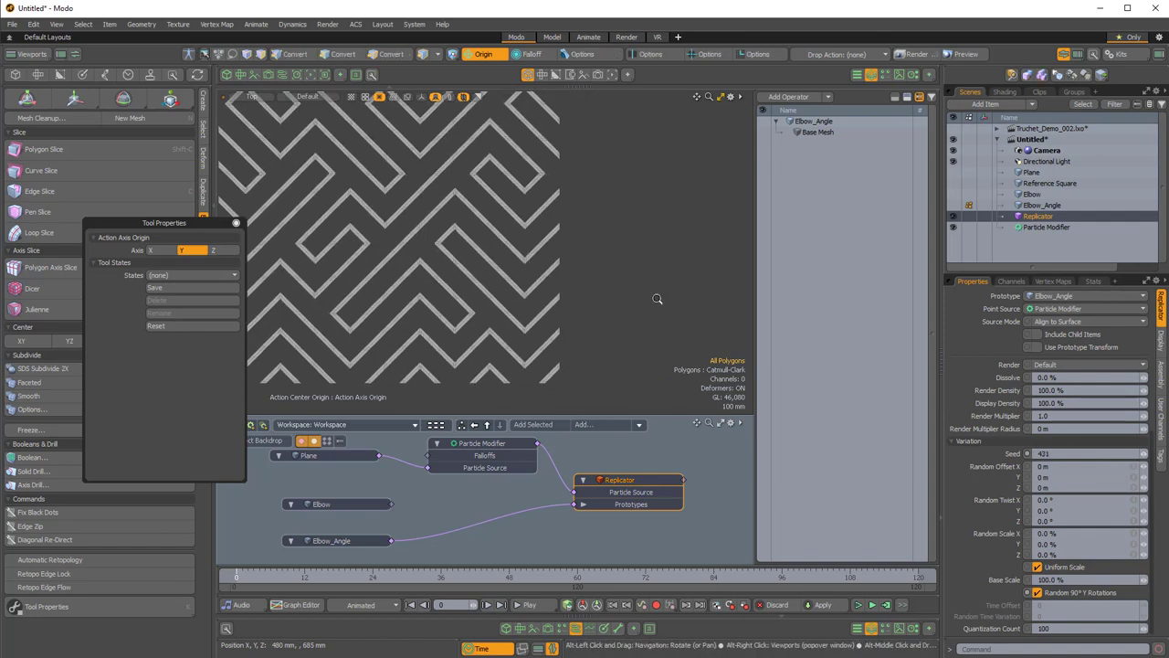
- Raise the Replicator's Seed to 438, examine the pattern in perspective view, and set the Seed to 442
scroll(537, 295, "down", 2)
left_click_drag(537, 295, 568, 295, "ctrl+alt")
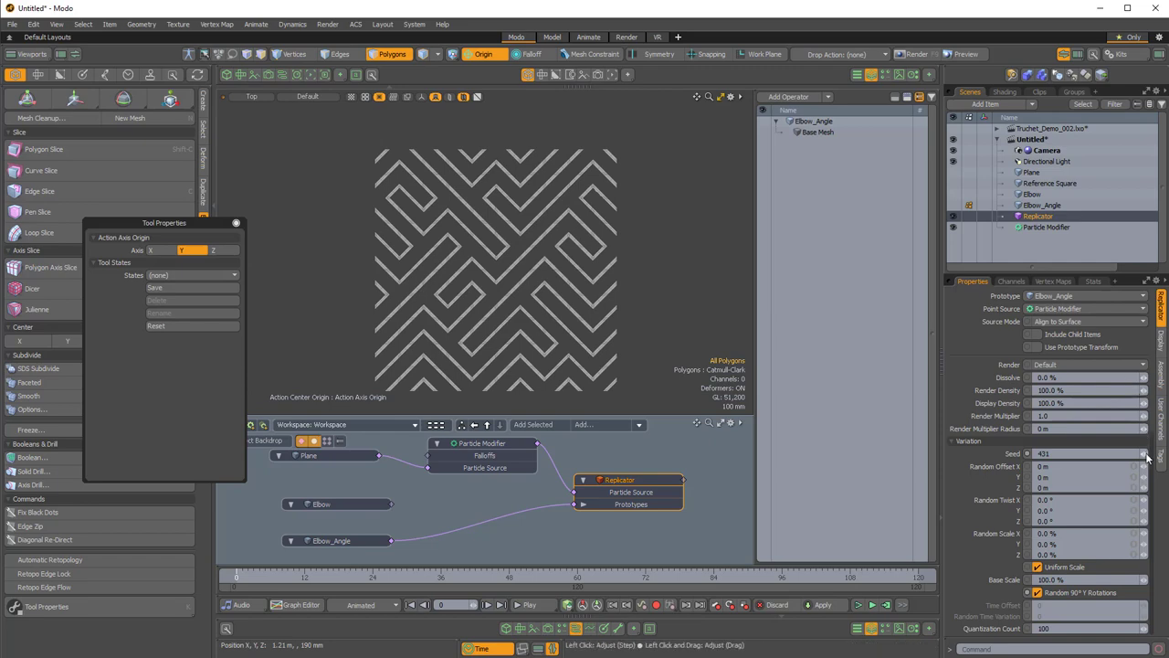
scroll(1148, 456, "up", 7)
scroll(540, 301, "down", 1, "ctrl")
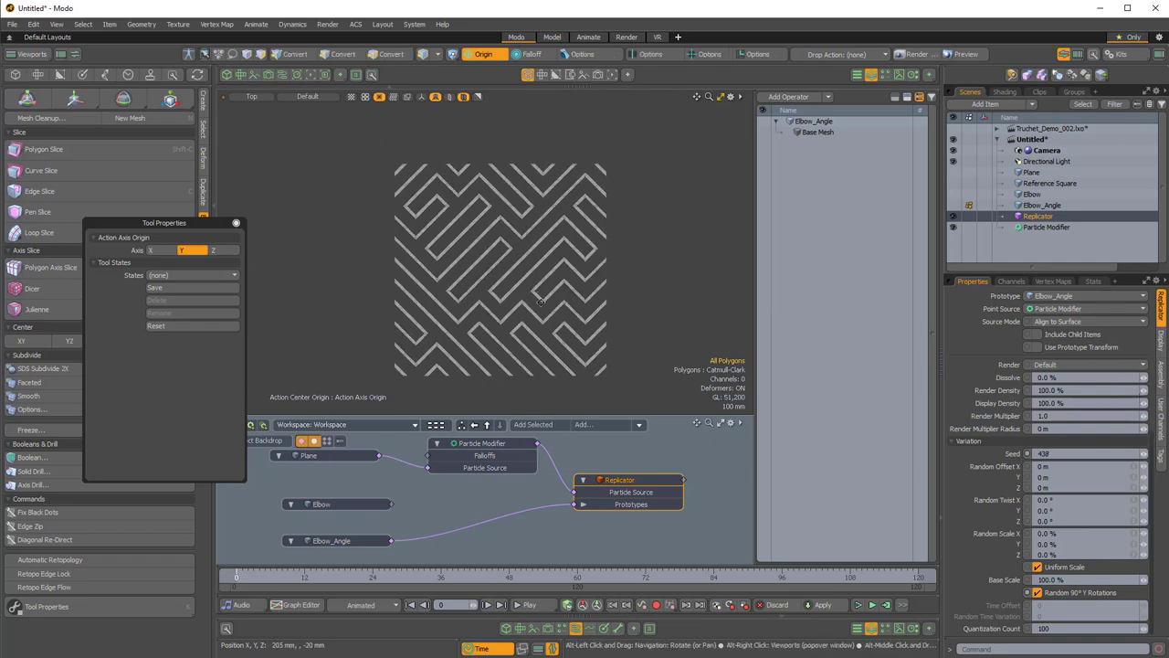
left_click_drag(541, 302, 517, 303, "ctrl+alt")
key("KP_Decimal")
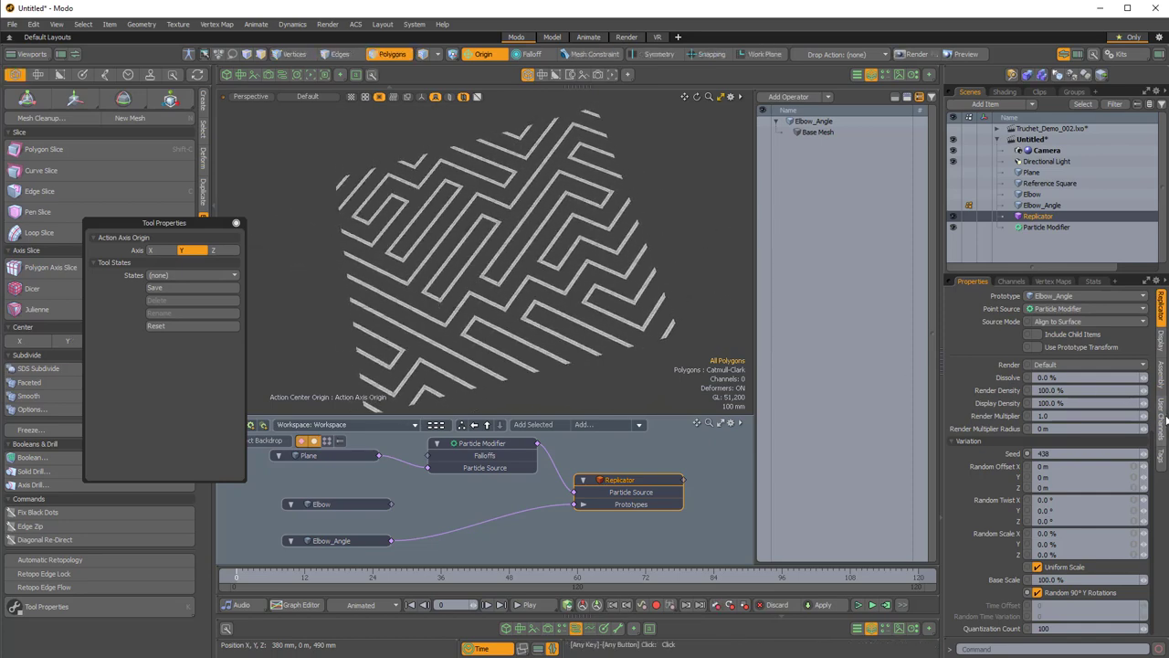
left_click(1147, 454)
left_click(1147, 455)
left_click(1147, 454)
left_click(1147, 454)
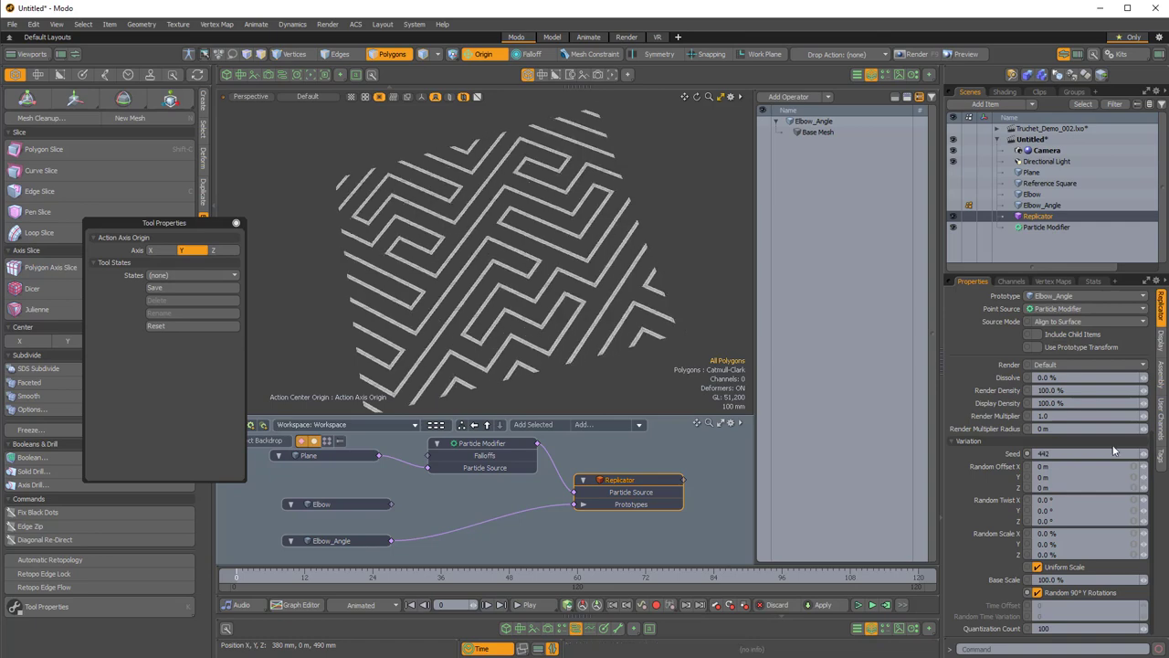
- Disconnect Elbow_Angle from the Replicator's Prototypes input and delete one of its two strips
left_click_drag(581, 432, 597, 430, "alt")
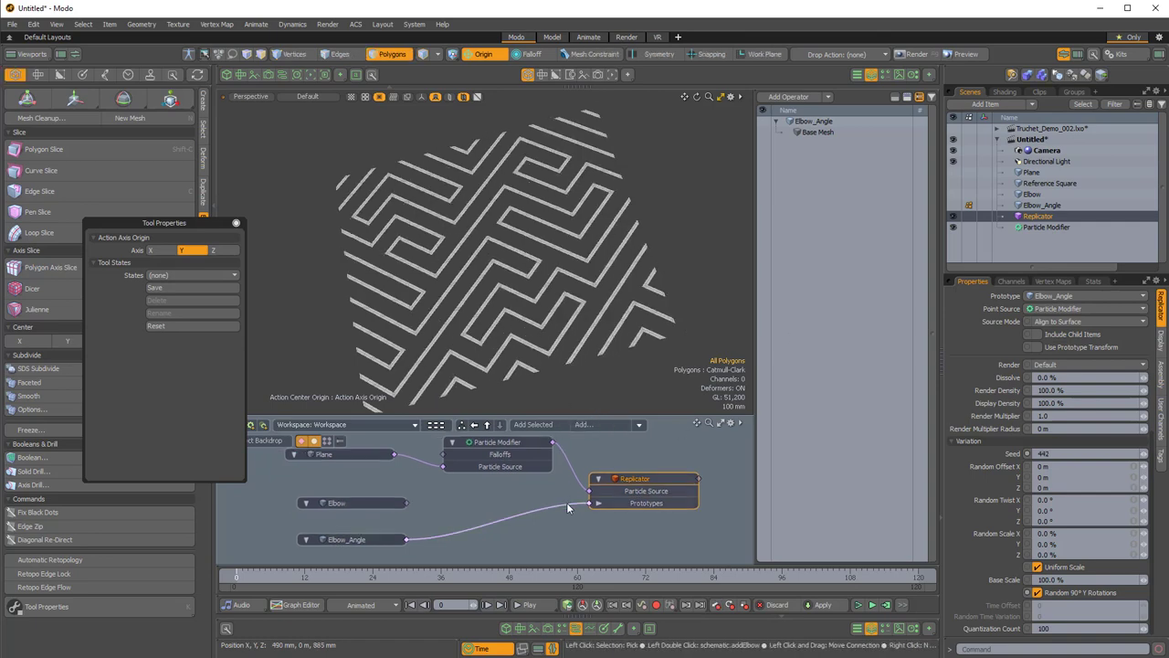
left_click(356, 539)
scroll(517, 305, "up", 3)
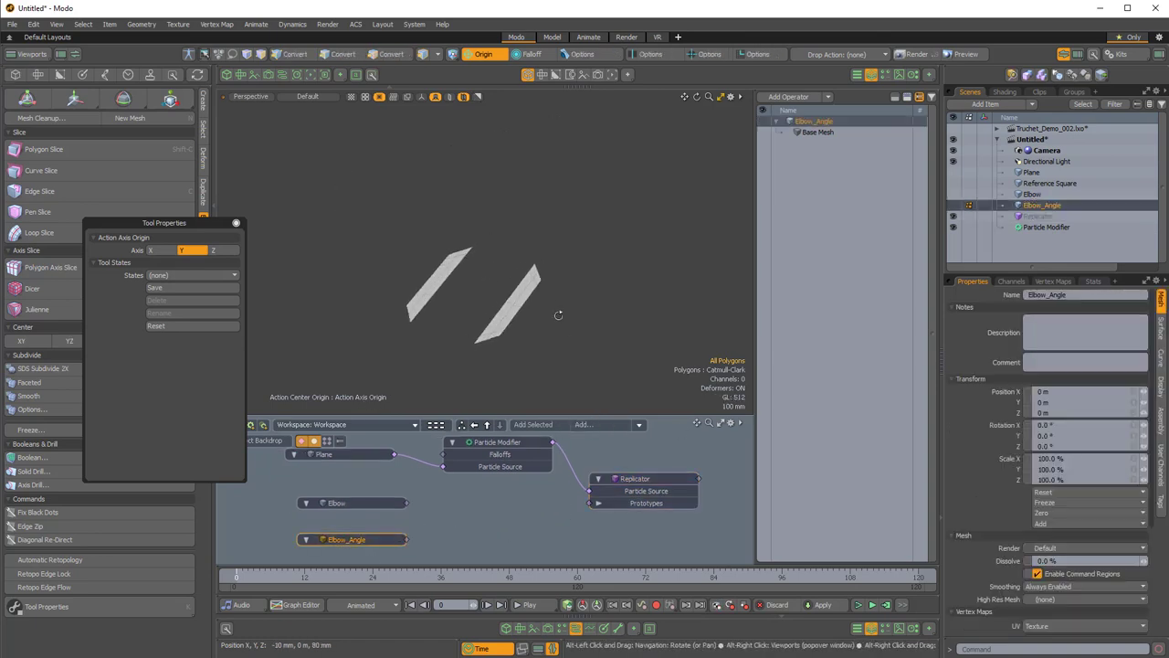
left_click_drag(557, 316, 538, 274, "alt")
left_click_drag(186, 222, 734, 219)
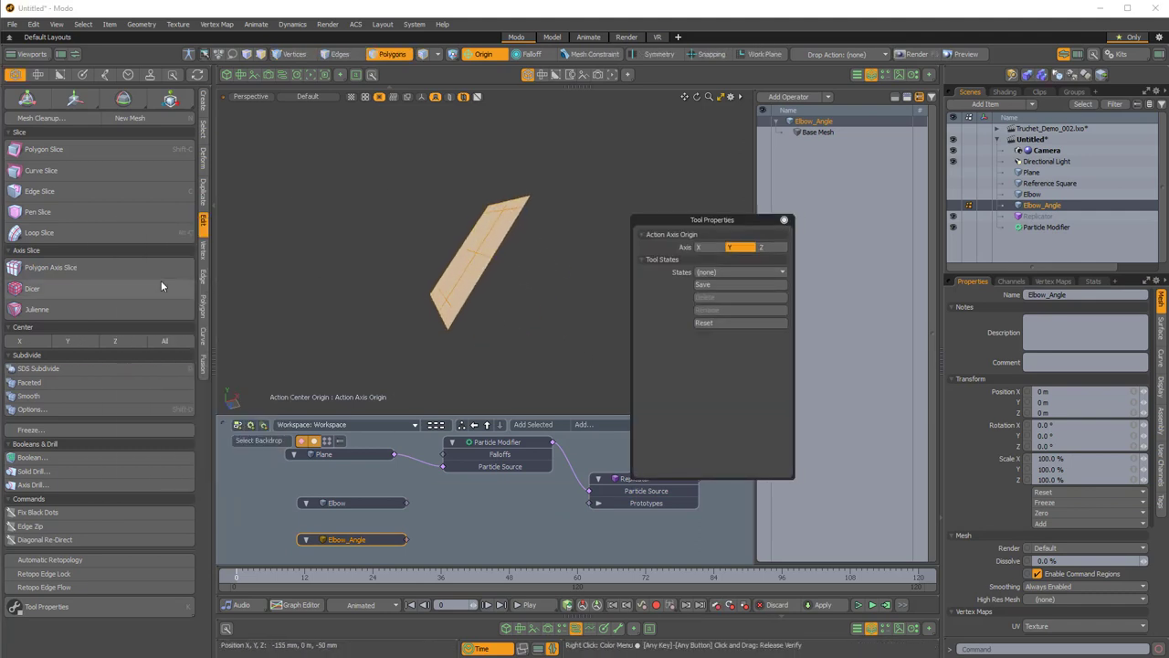
- Thicken the remaining Elbow_Angle strip into a solid bar with Both Sides enabled
left_click(204, 308)
left_click(106, 247)
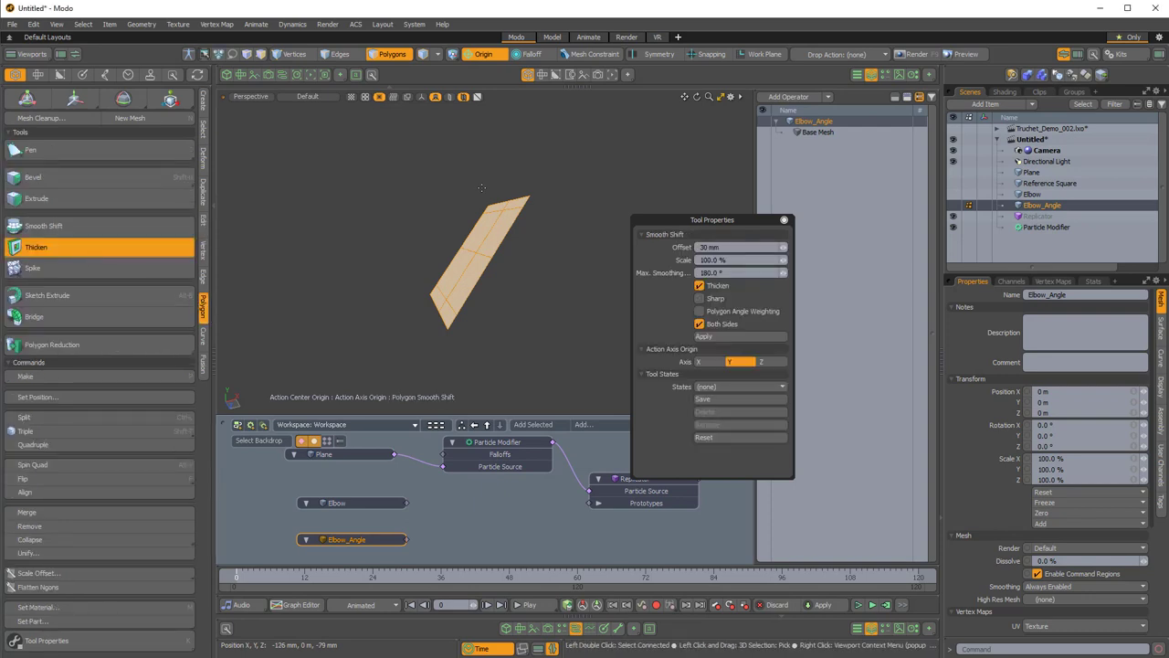
left_click(548, 274)
left_click_drag(548, 283, 560, 258, "alt")
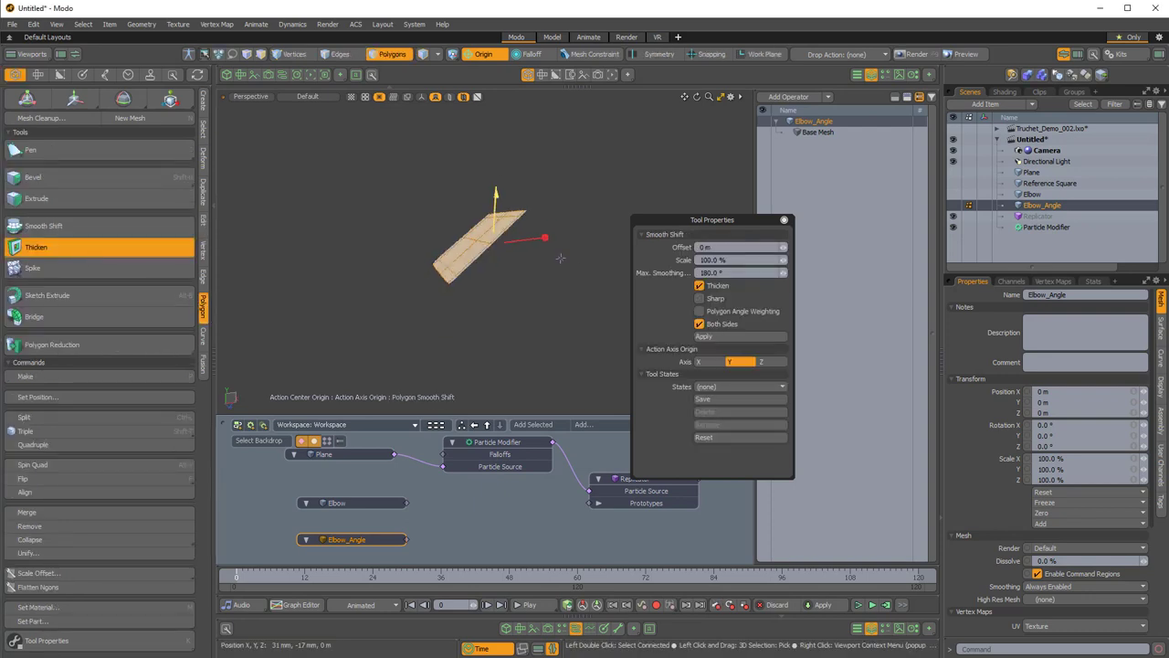
left_click_drag(496, 193, 527, 254)
key("space")
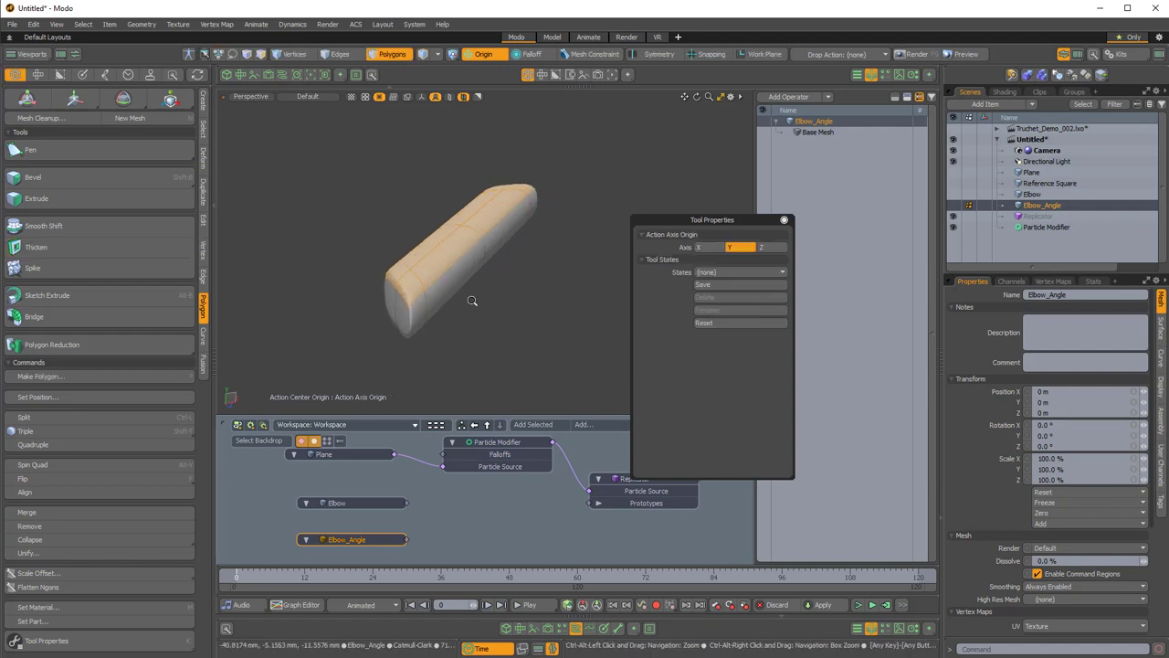
- Turn off subdivision smoothing on the thickened strip and delete the polygons capping its ends
left_click(472, 301)
left_click_drag(512, 302, 559, 294, "alt")
key("shift+Tab")
left_click_drag(420, 284, 449, 295)
left_click_drag(521, 274, 500, 199, "alt")
left_click(528, 296)
key("Tab")
- Loop Slice the strip's sides in Symmetry mode with a count of 2, placing the cuts close to the upper and lower edges
left_click_drag(518, 310, 562, 203, "alt")
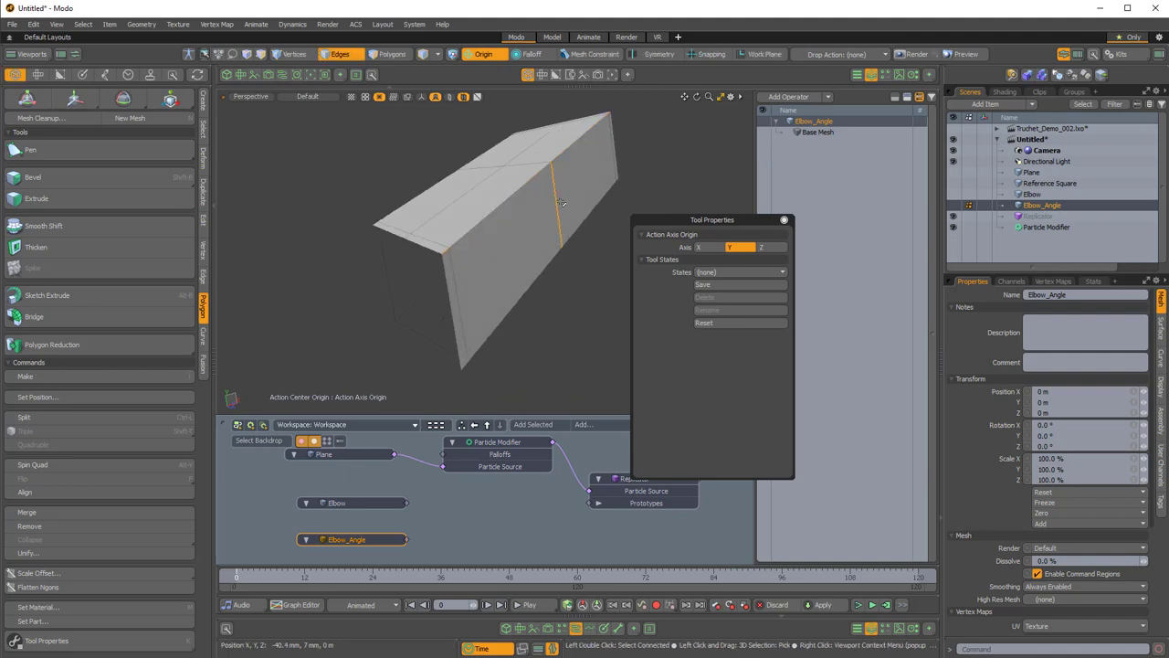
key("alt+c")
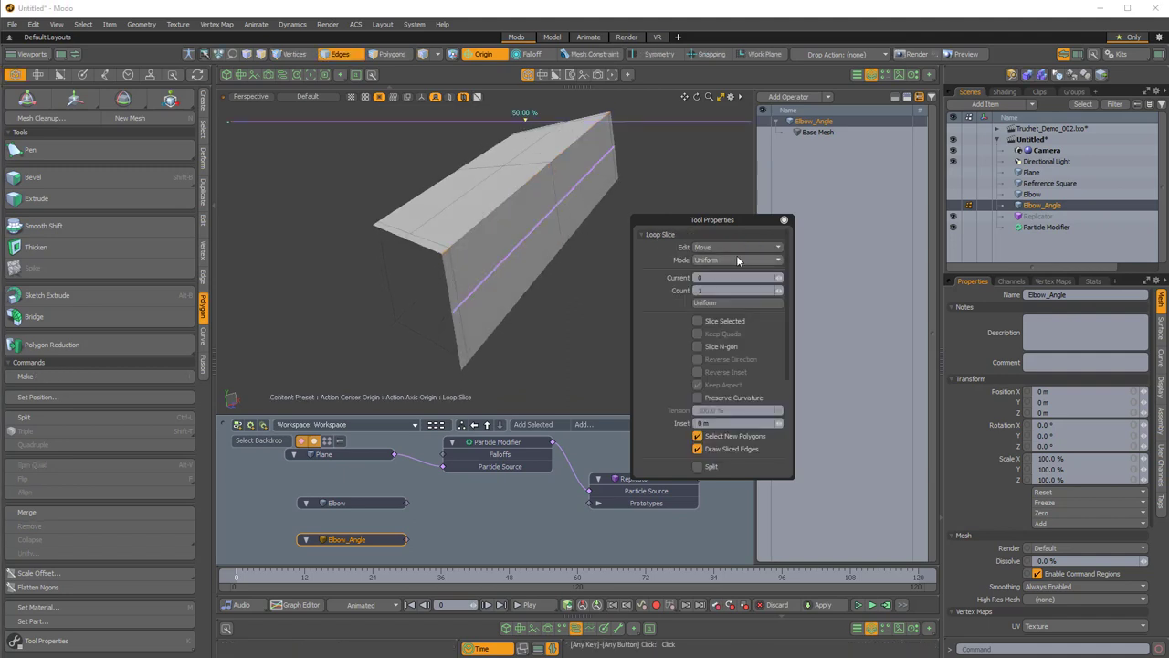
left_click(737, 265)
left_click(779, 289)
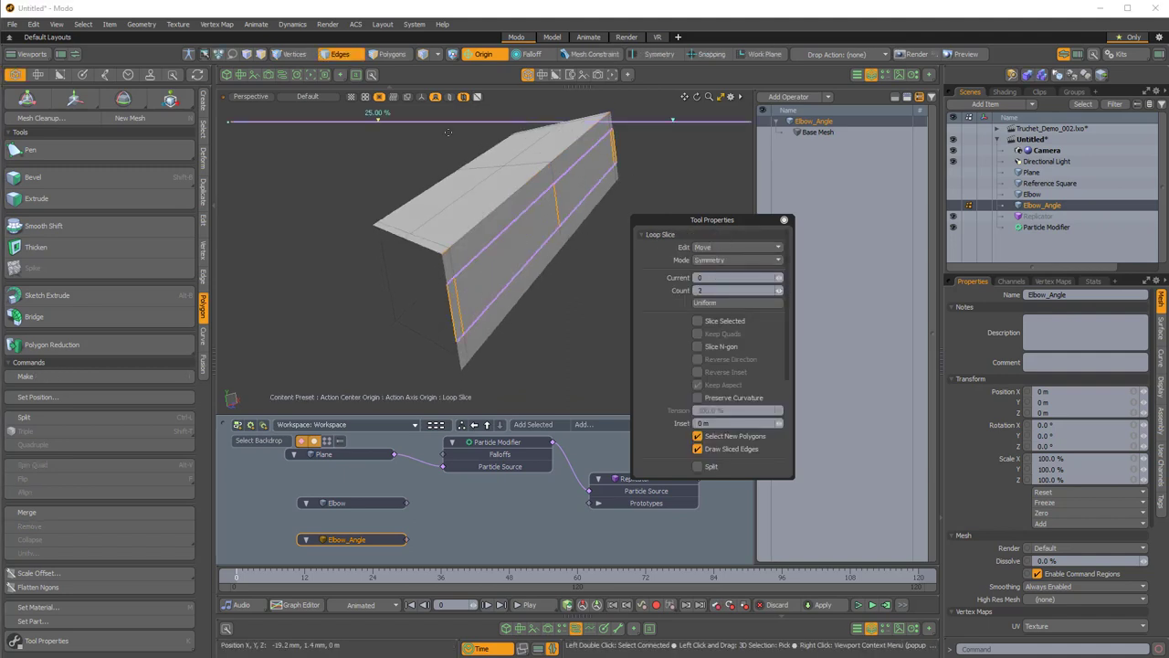
left_click_drag(379, 119, 240, 119)
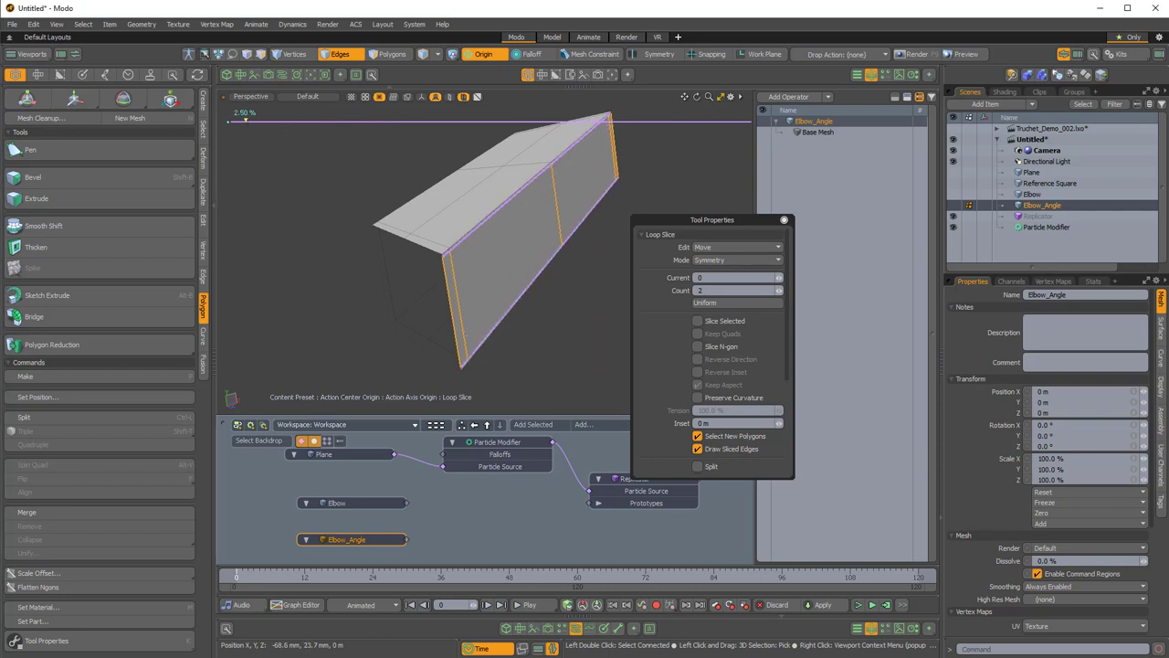
left_click_drag(244, 119, 259, 119)
- Repeat the symmetric Loop Slice across the strip's width, close to its long edges
key("2")
left_click_drag(588, 277, 498, 322, "alt")
key("alt+c")
scroll(413, 251, "down", 2)
key("3")
- Copy the whole thickened strip, rotate it 180° about the Y axis in top view, and paste the copy at the original position
scroll(572, 311, "down", 4)
key("3")
double_click(473, 245)
scroll(440, 334, "down", 3)
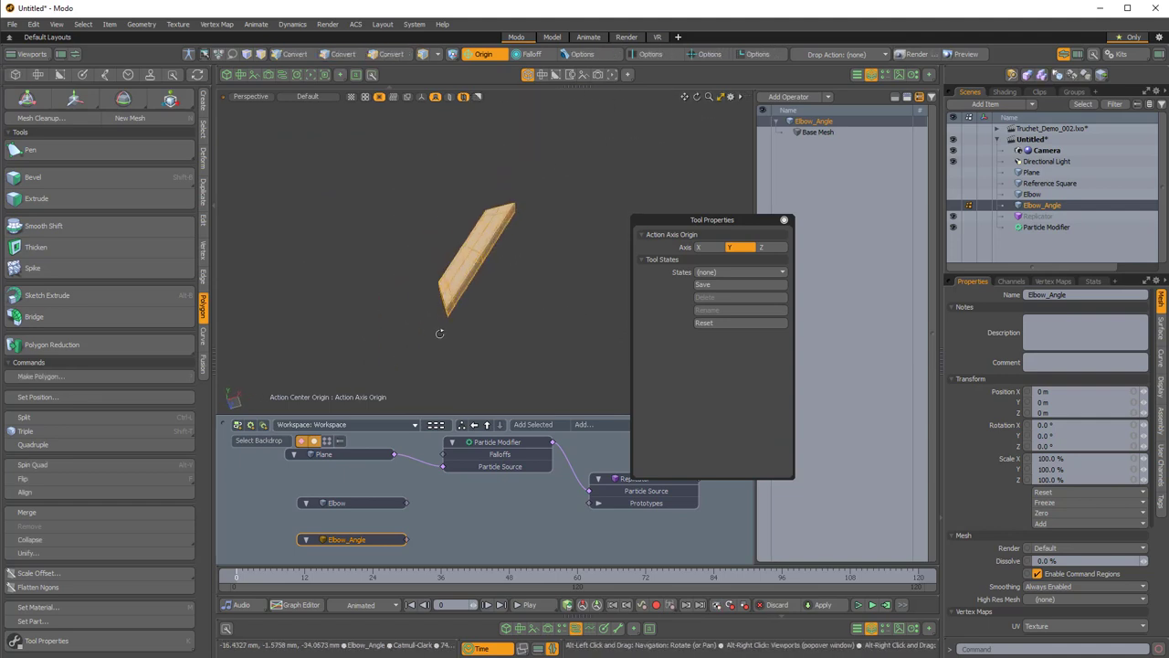
key("ctrl+space")
left_click(492, 269)
left_click_drag(592, 306, 469, 277, "alt+shift")
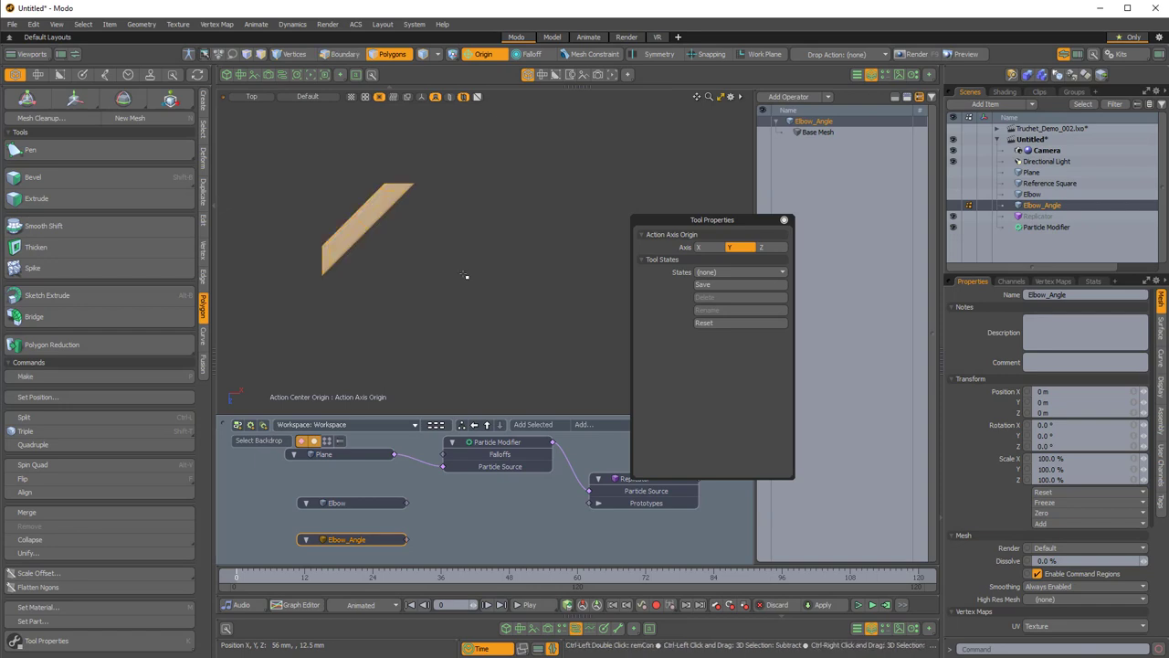
left_click_drag(429, 234, 464, 246, "alt+shift")
key("e")
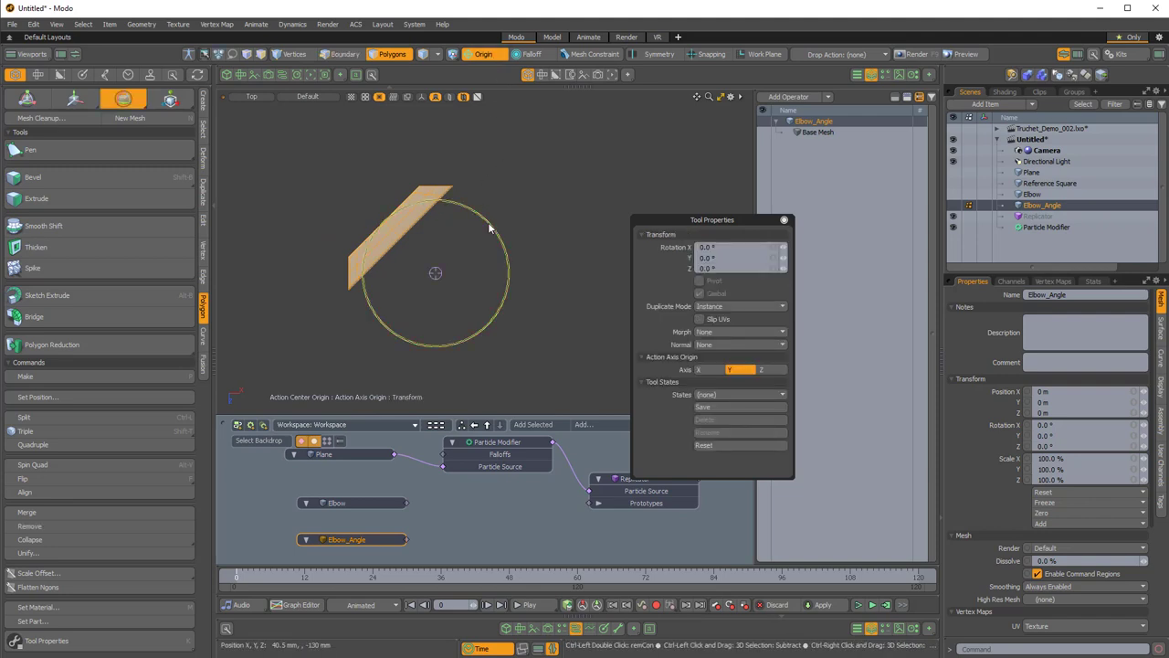
left_click_drag(489, 229, 395, 319)
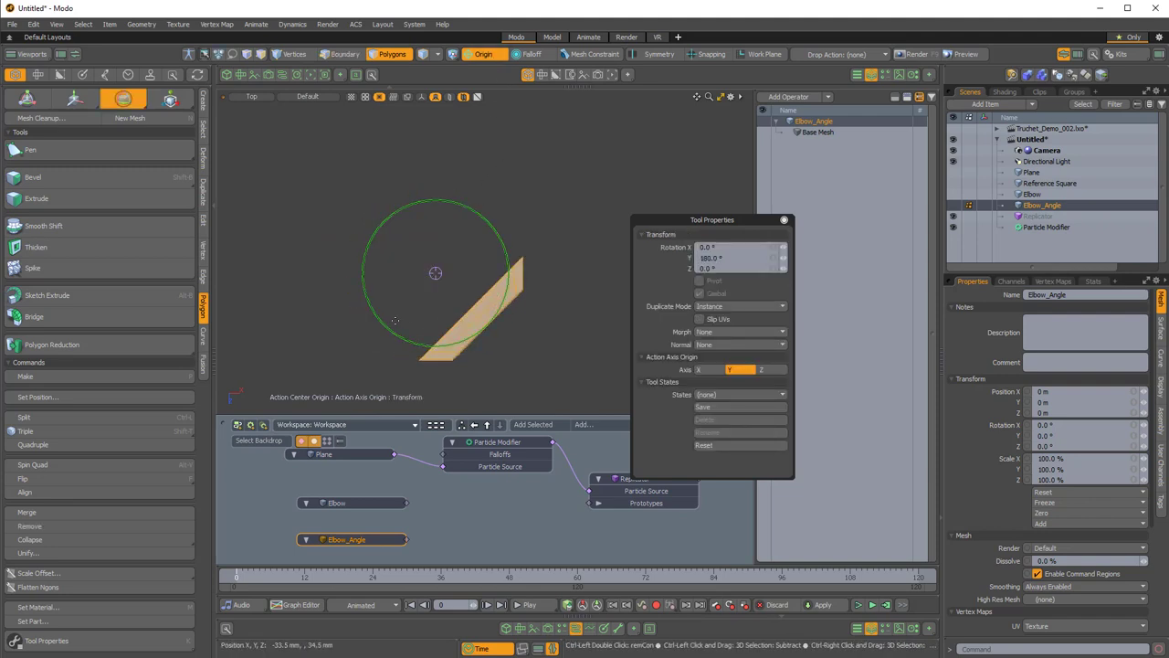
key("space")
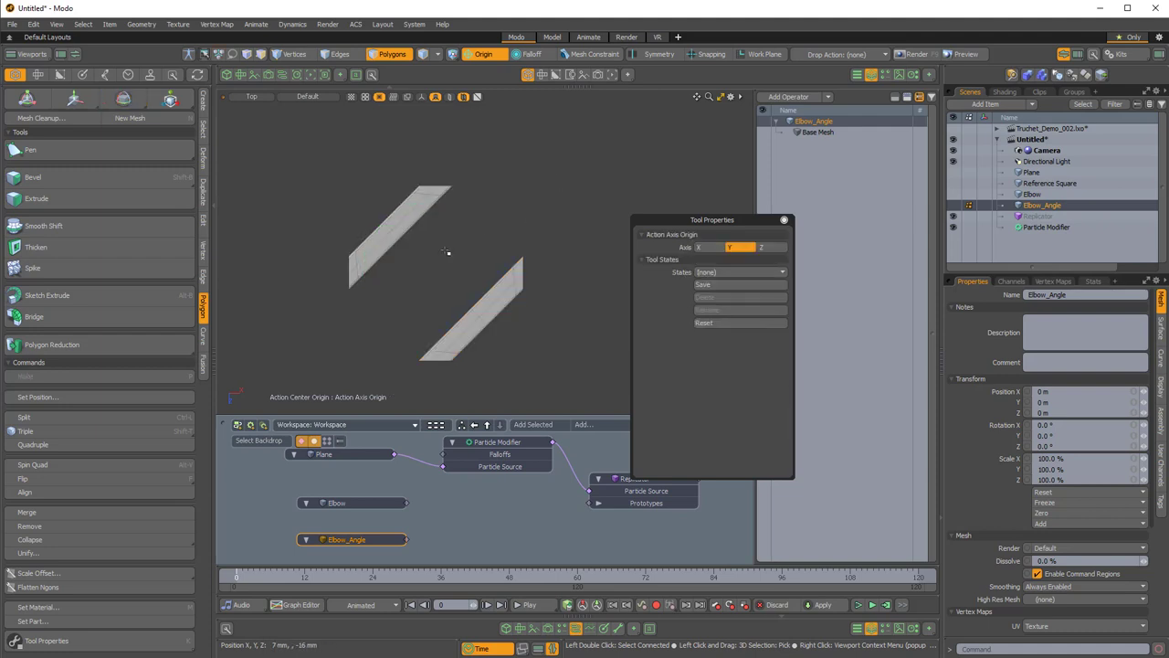
left_click_drag(448, 253, 516, 312, "alt")
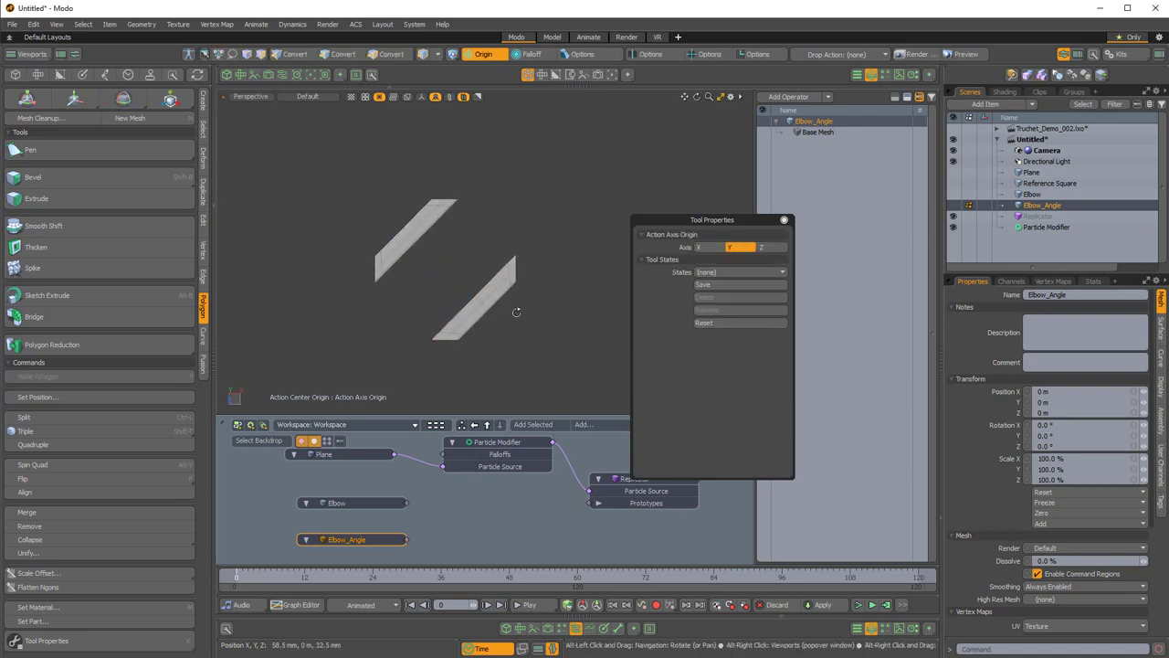
- Show the Reference Square briefly to check how both thickened strips fit the tile, and hide it again
left_click(953, 184)
left_click_drag(532, 210, 901, 170, "alt")
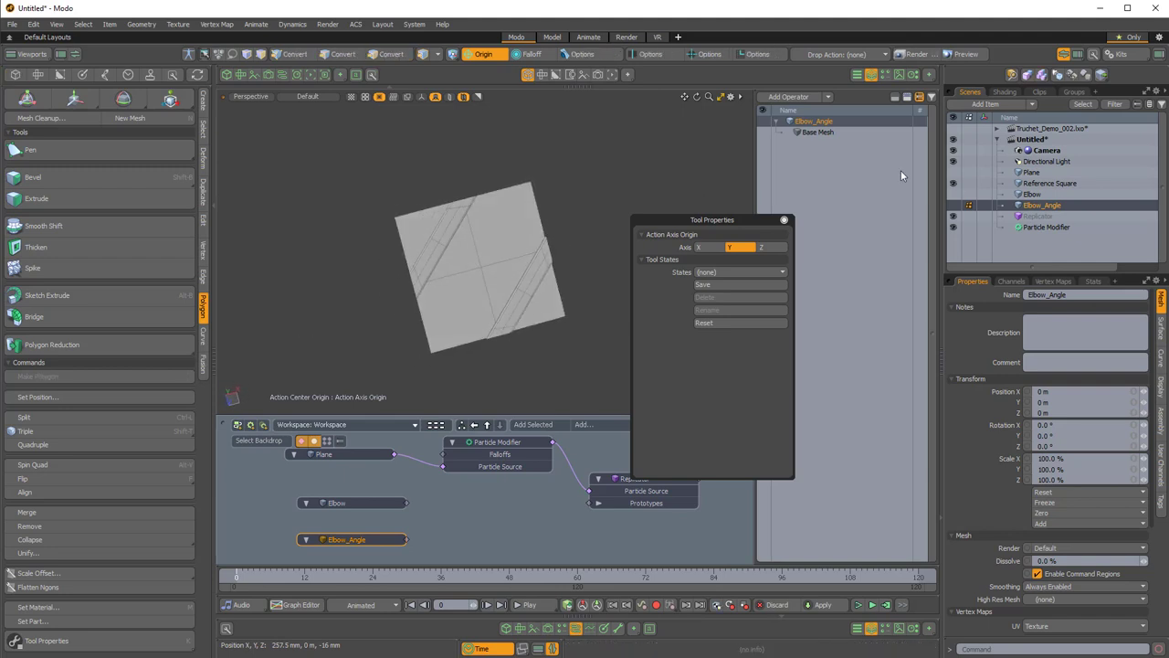
left_click(953, 182)
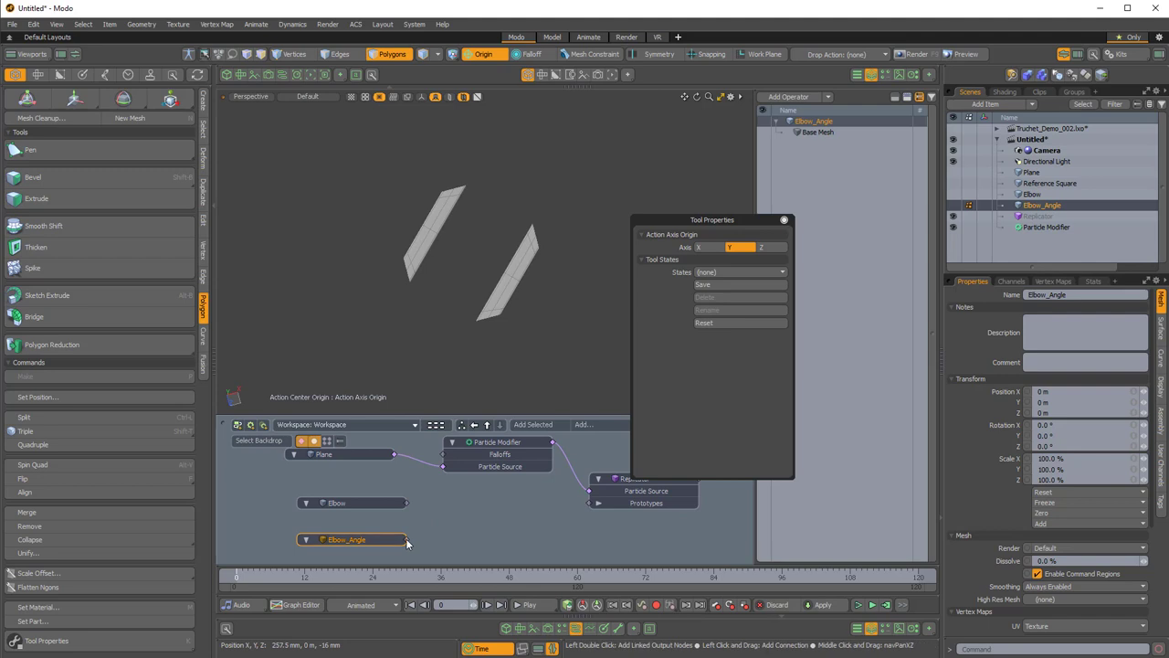
- Connect Elbow_Angle to the Replicator's Prototypes input, deselect the mesh and inspect the thickened pattern from several angles
left_click_drag(590, 505, 590, 504)
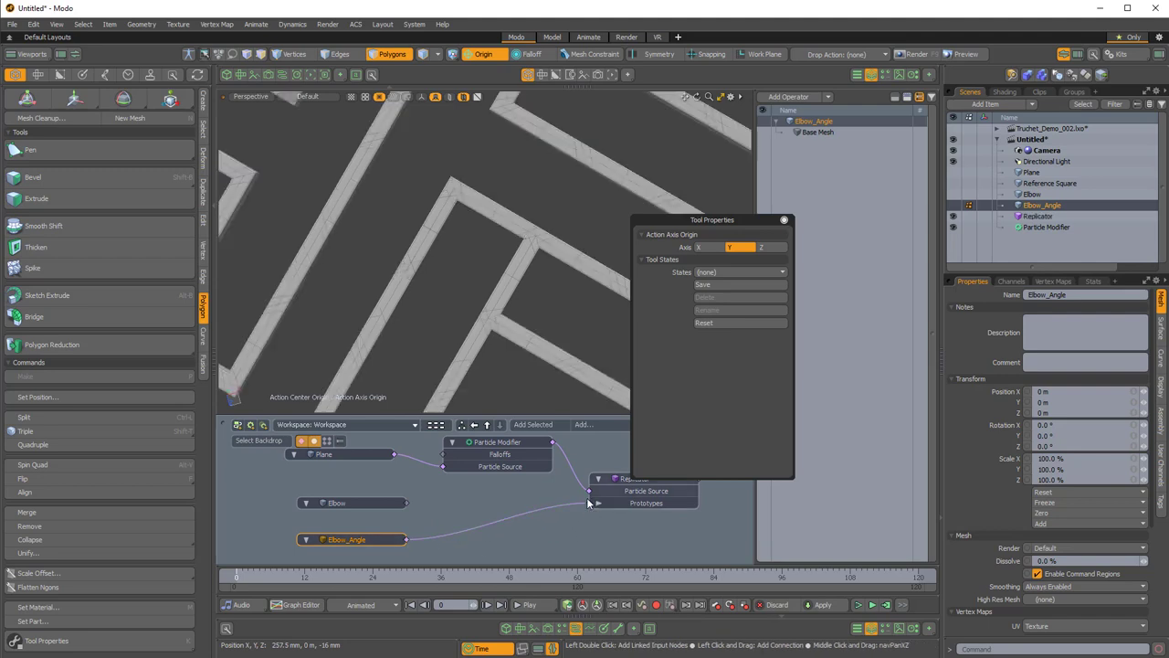
left_click(1033, 205, "ctrl")
scroll(580, 263, "down", 5)
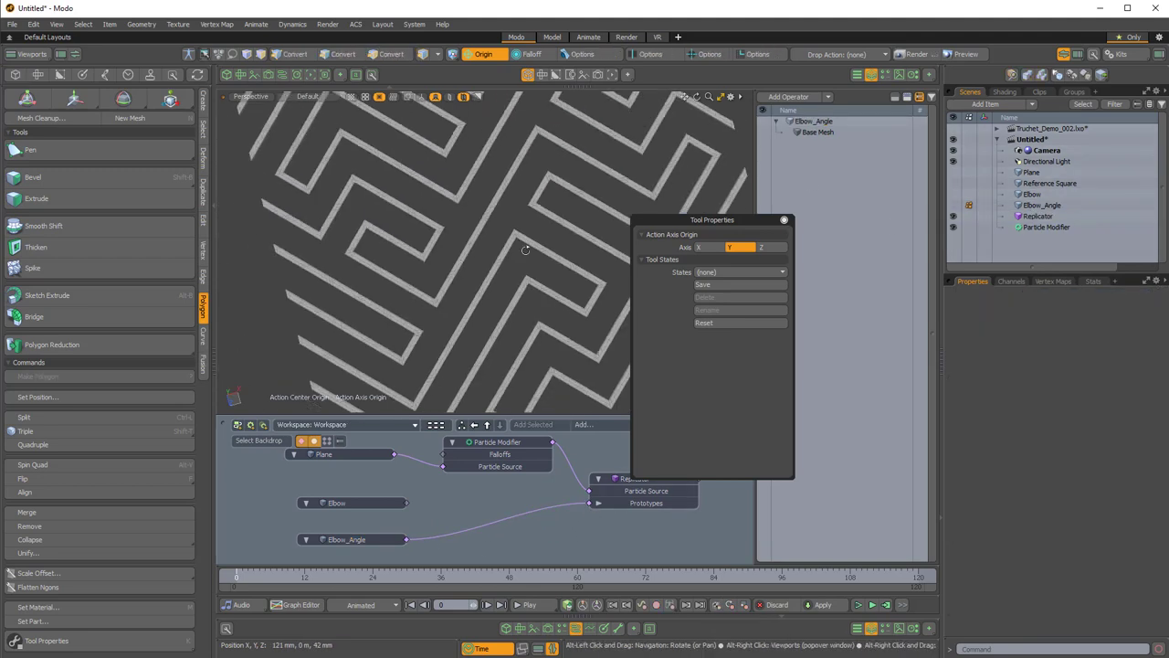
left_click_drag(580, 263, 531, 347, "alt")
left_click_drag(539, 275, 468, 274, "alt")
left_click_drag(691, 228, 879, 298)
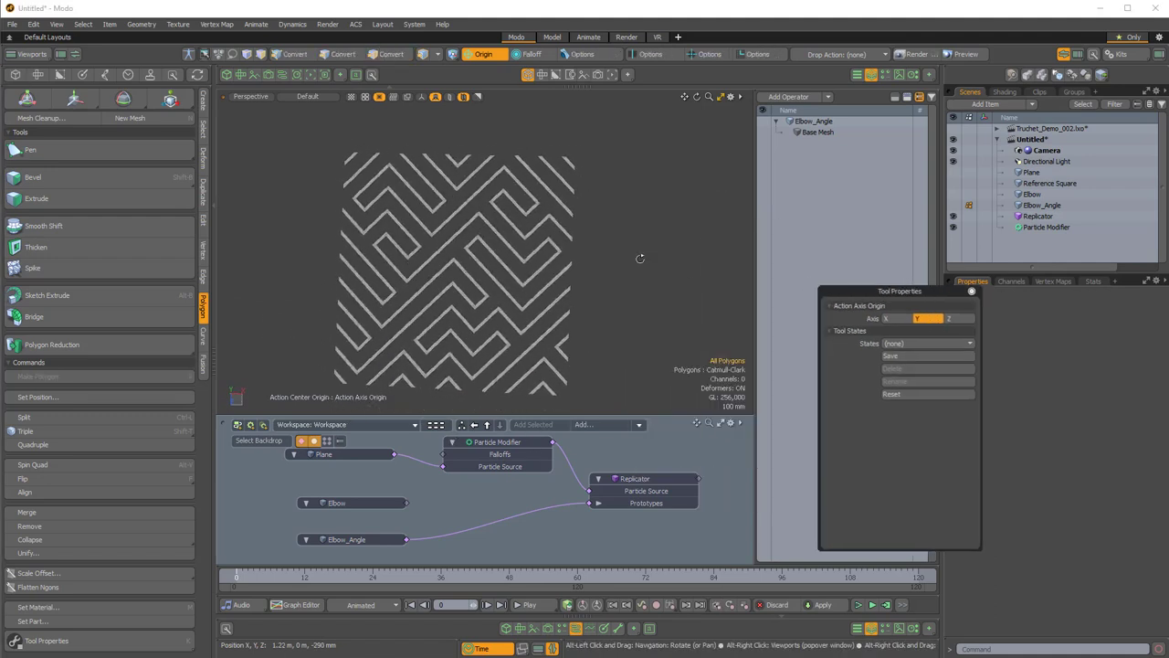
left_click_drag(639, 255, 603, 307, "alt")
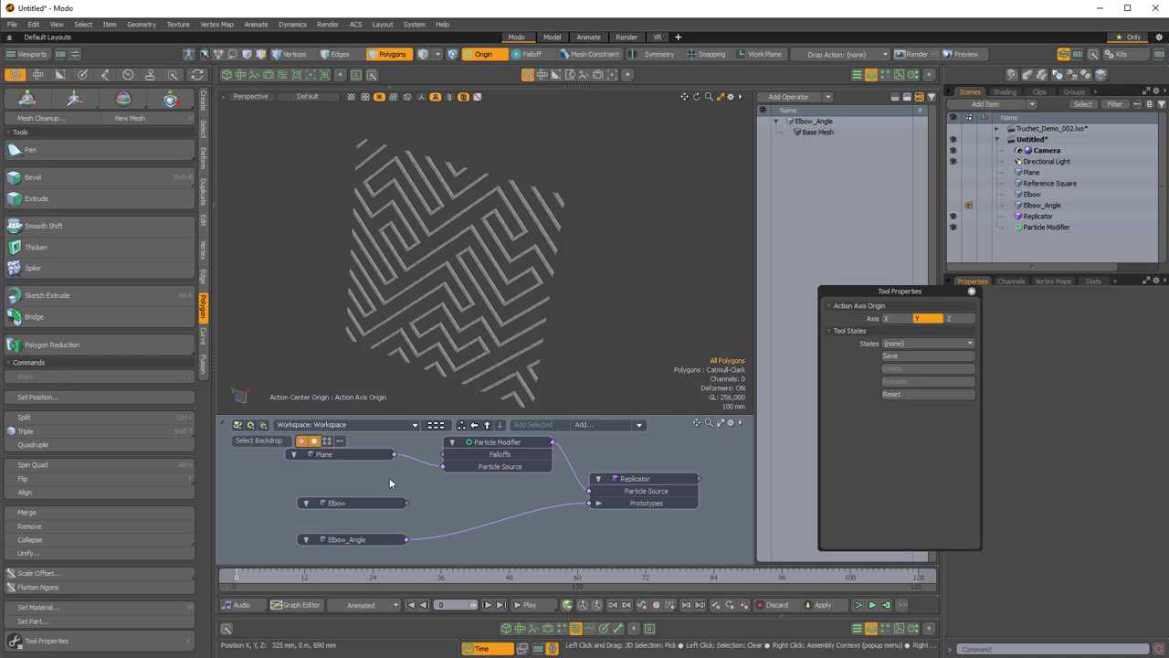
- Duplicate the Plane mesh item and rename the copy Plane Large
left_click(365, 455)
left_click_drag(655, 216, 543, 245, "alt")
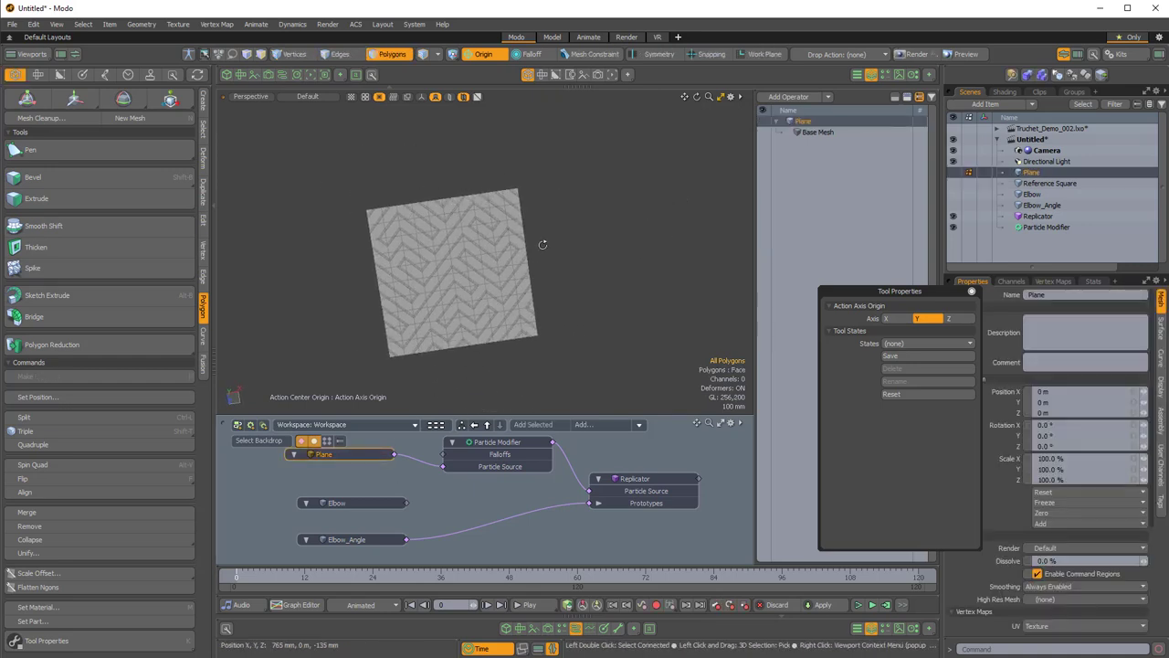
double_click(472, 255)
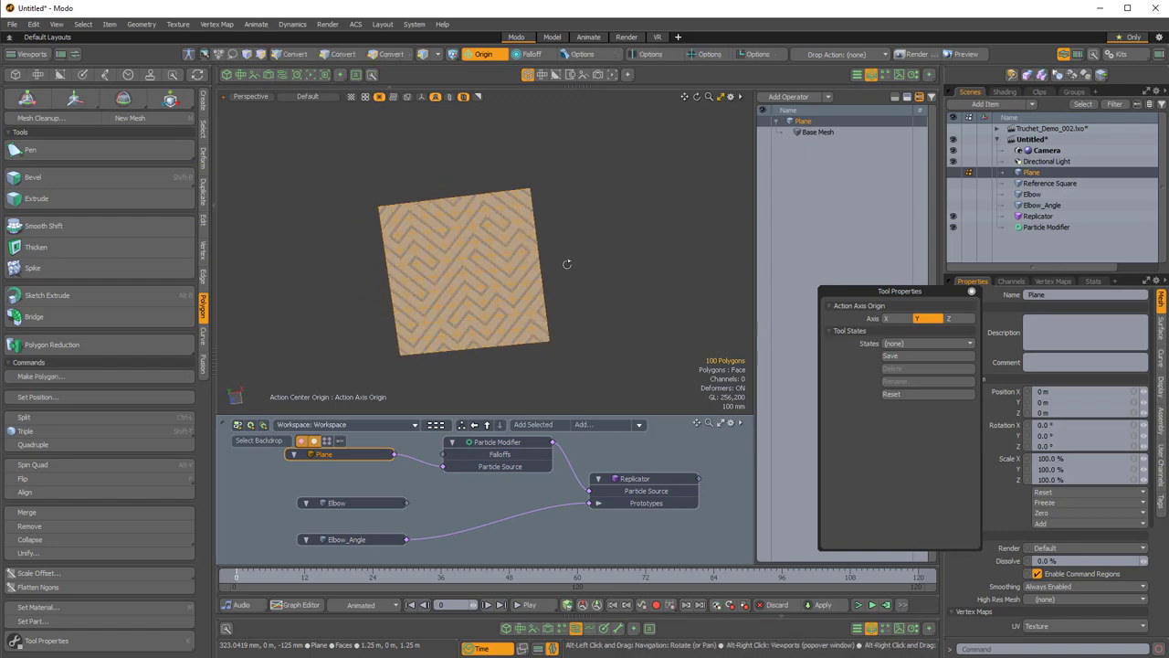
right_click(1032, 172)
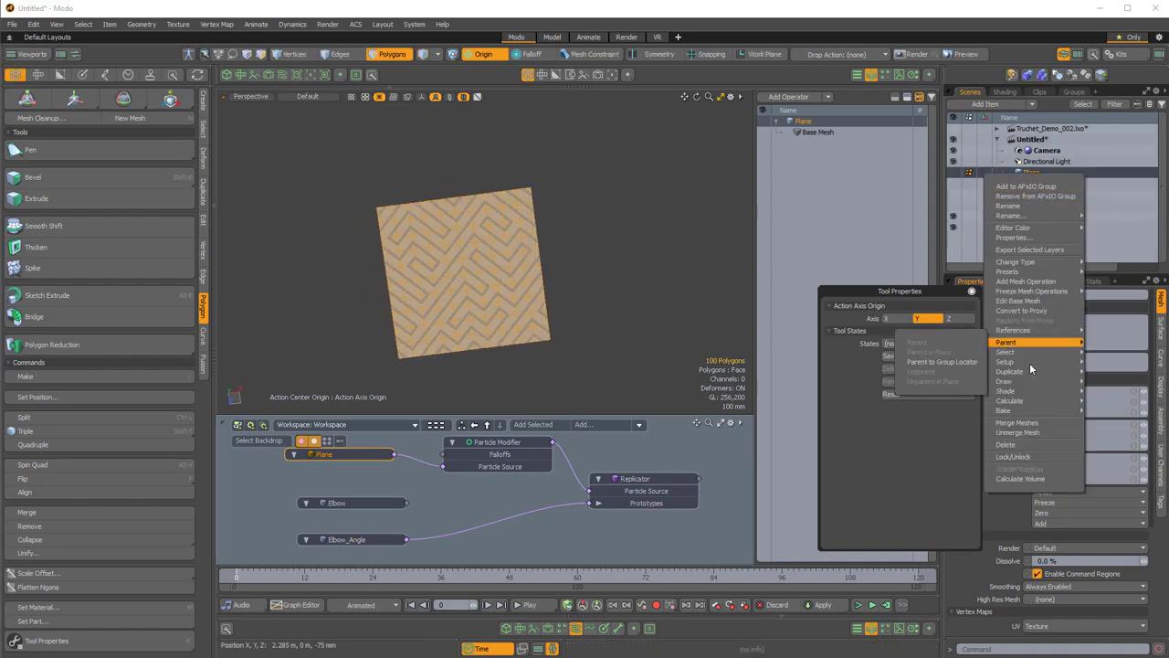
mouse_move(1027, 382)
left_click(1090, 373)
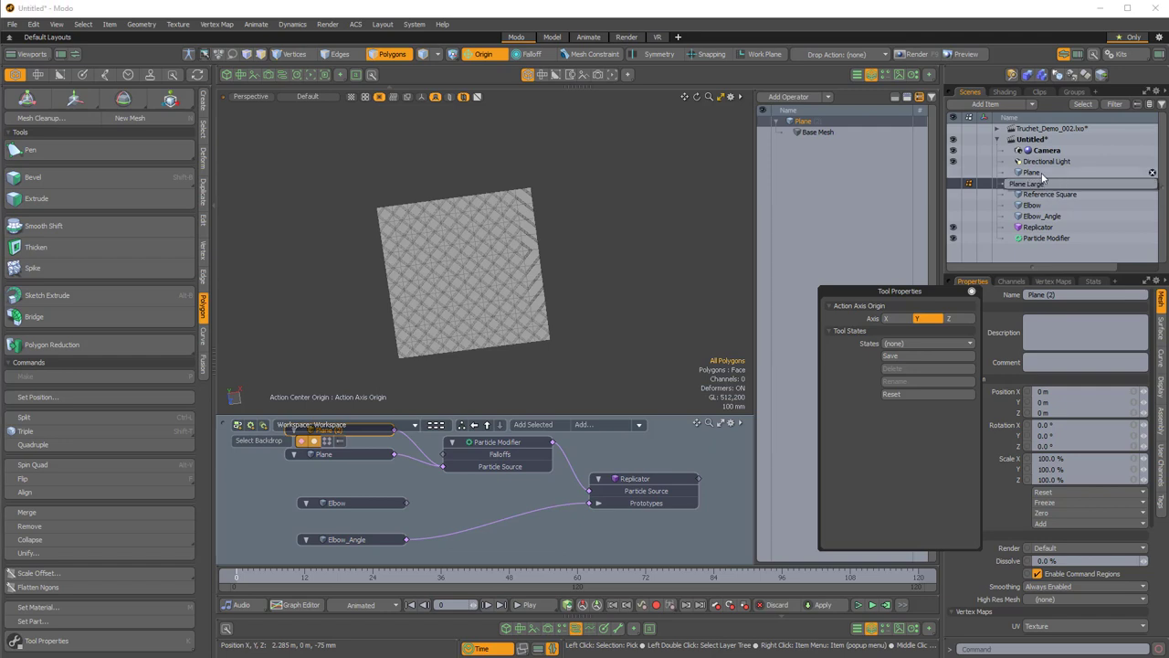
key("Return")
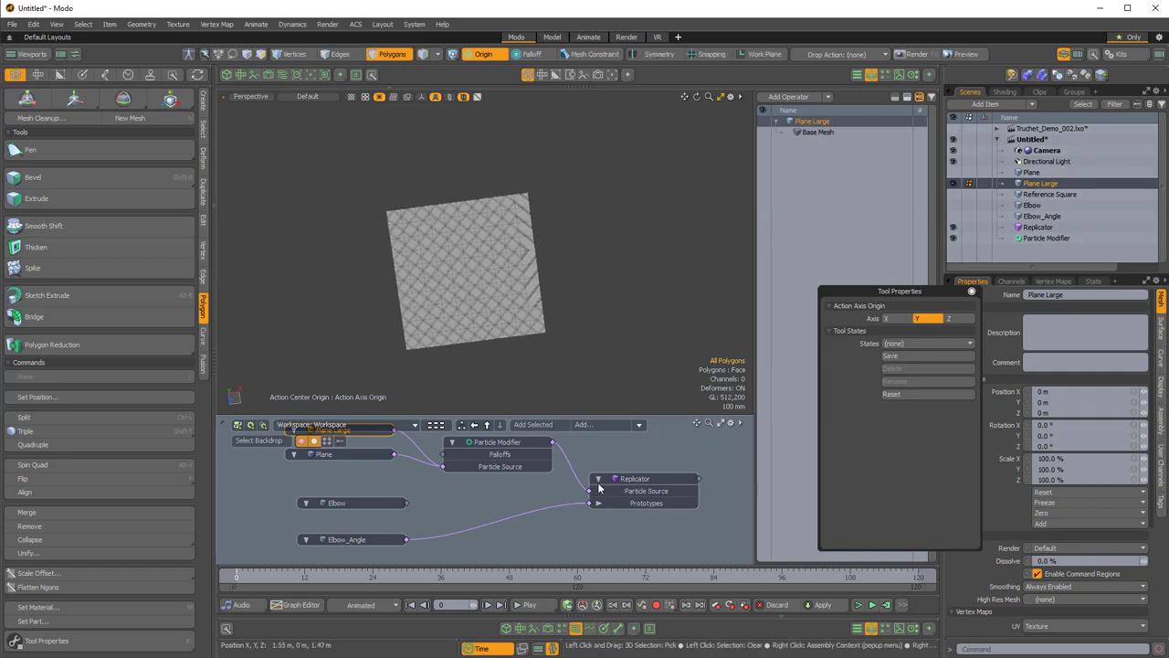
- Hide the Replicator and add an Array mesh operation to Plane Large
left_click(953, 228)
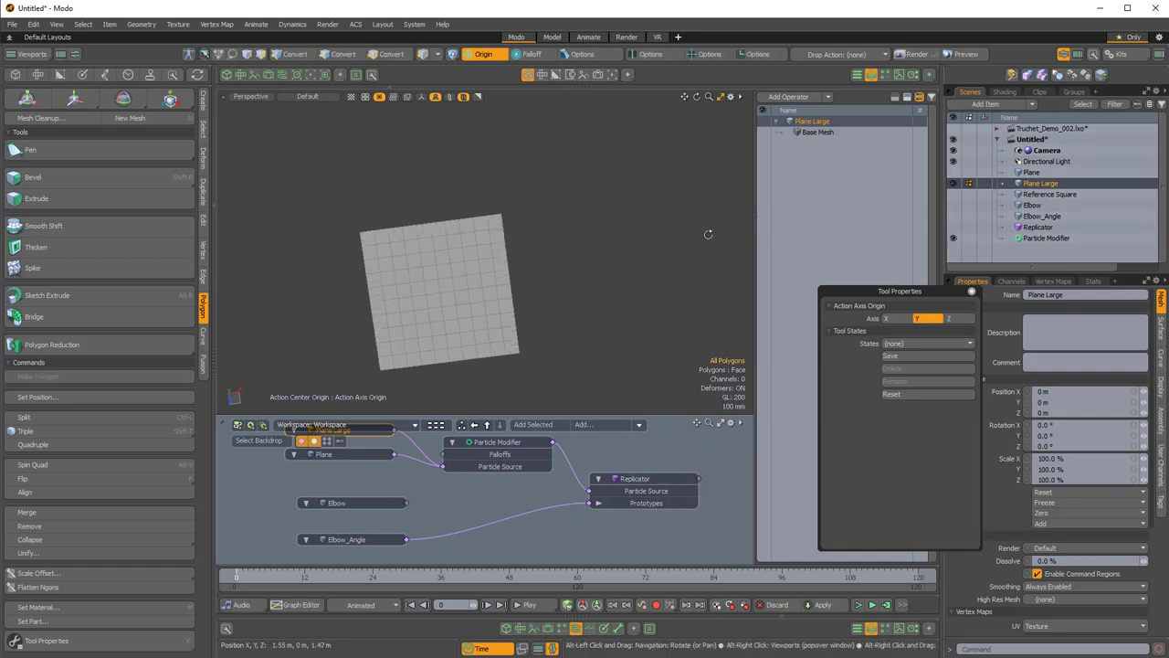
left_click_drag(898, 289, 646, 124)
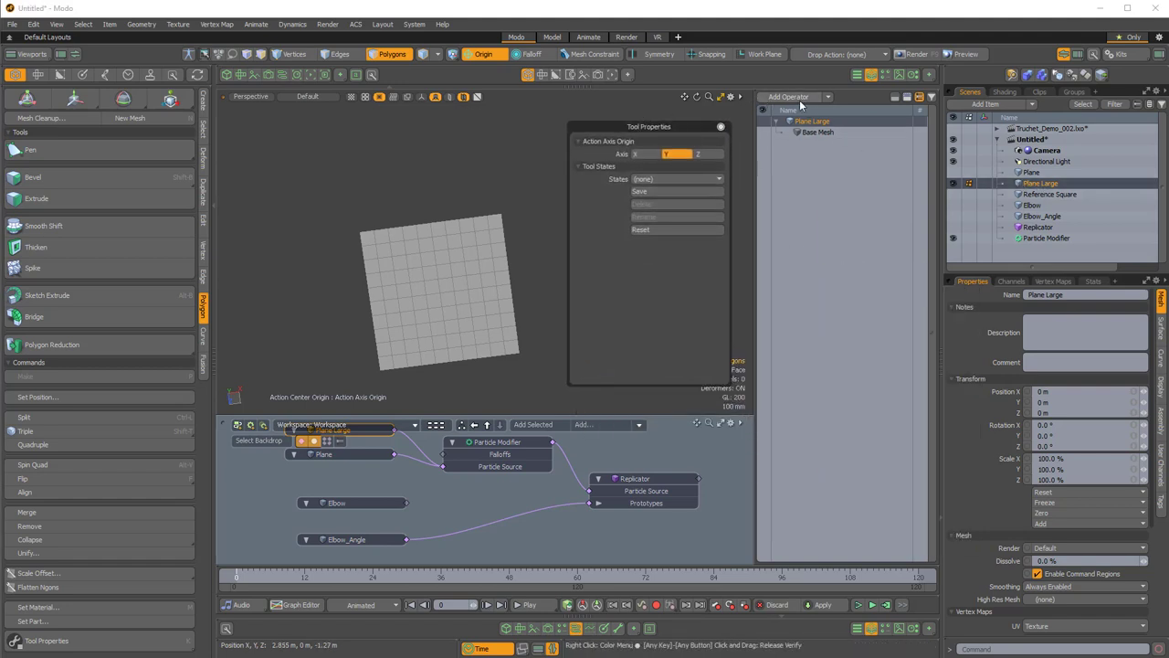
left_click(799, 98)
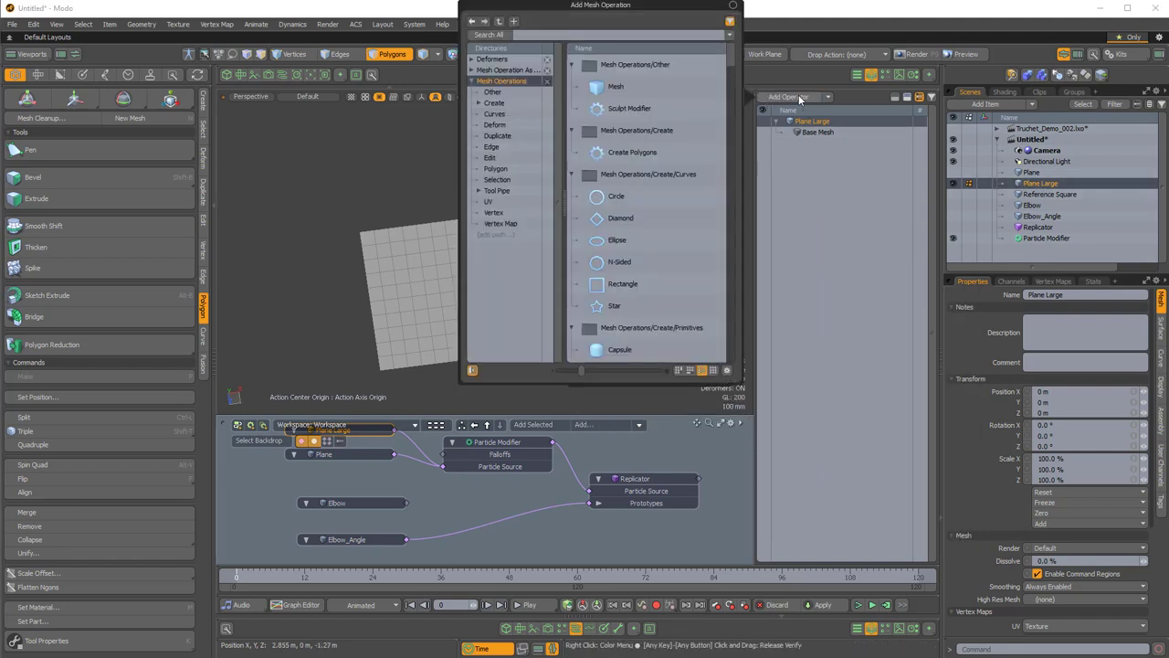
type("array")
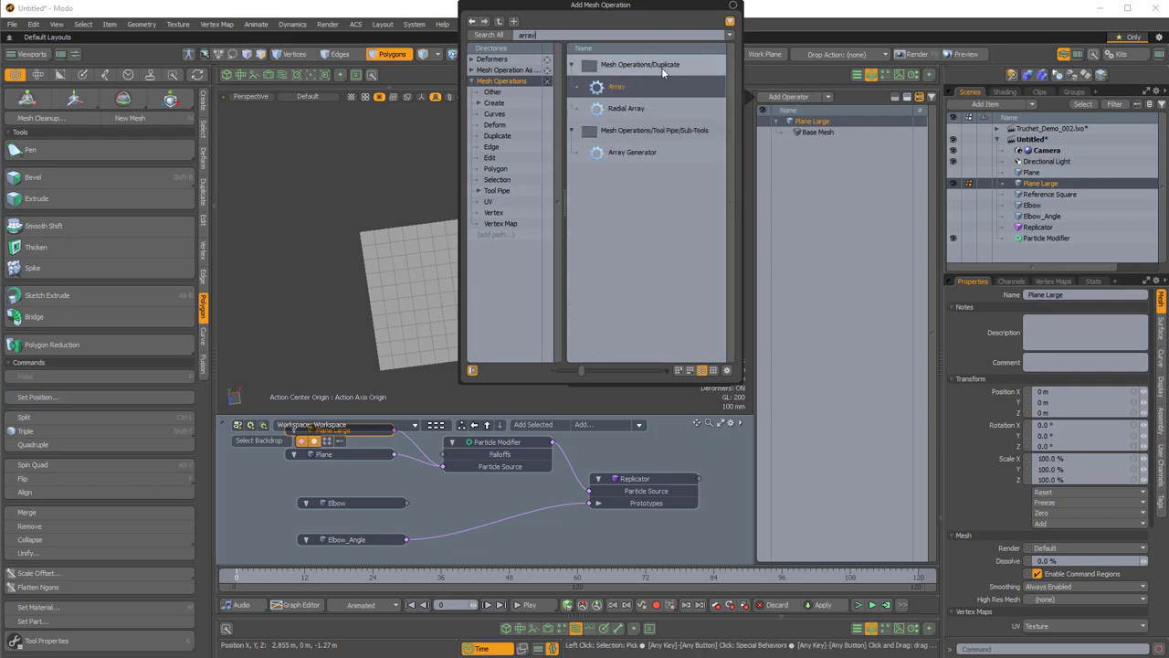
double_click(614, 86)
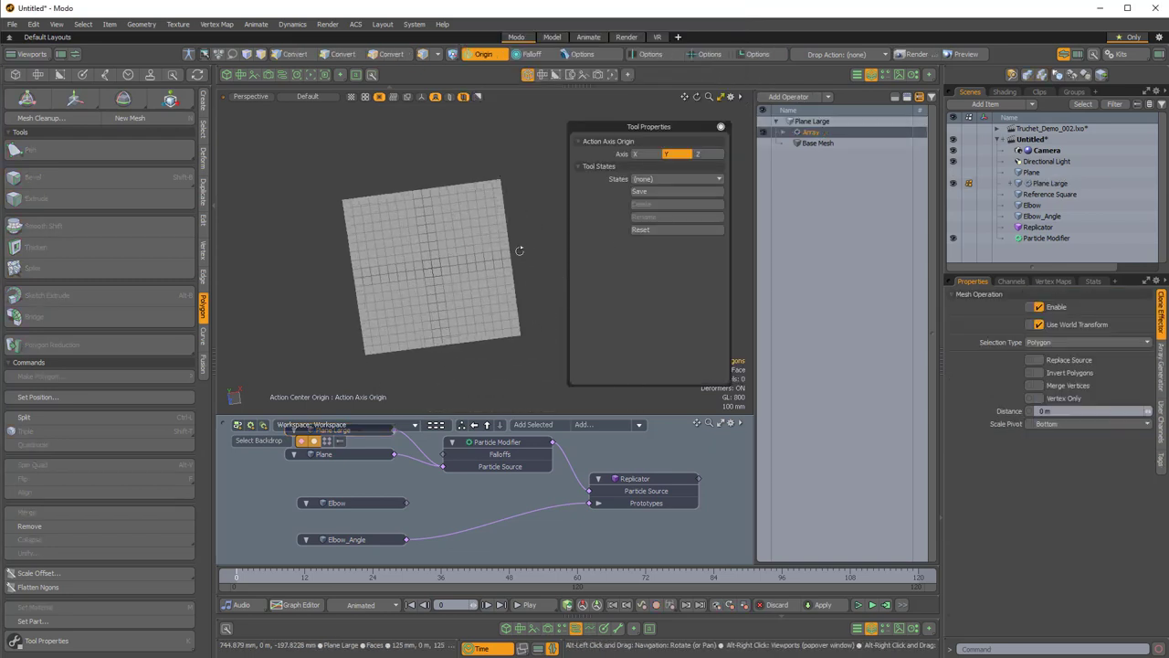
left_click_drag(364, 234, 411, 189, "ctrl+alt")
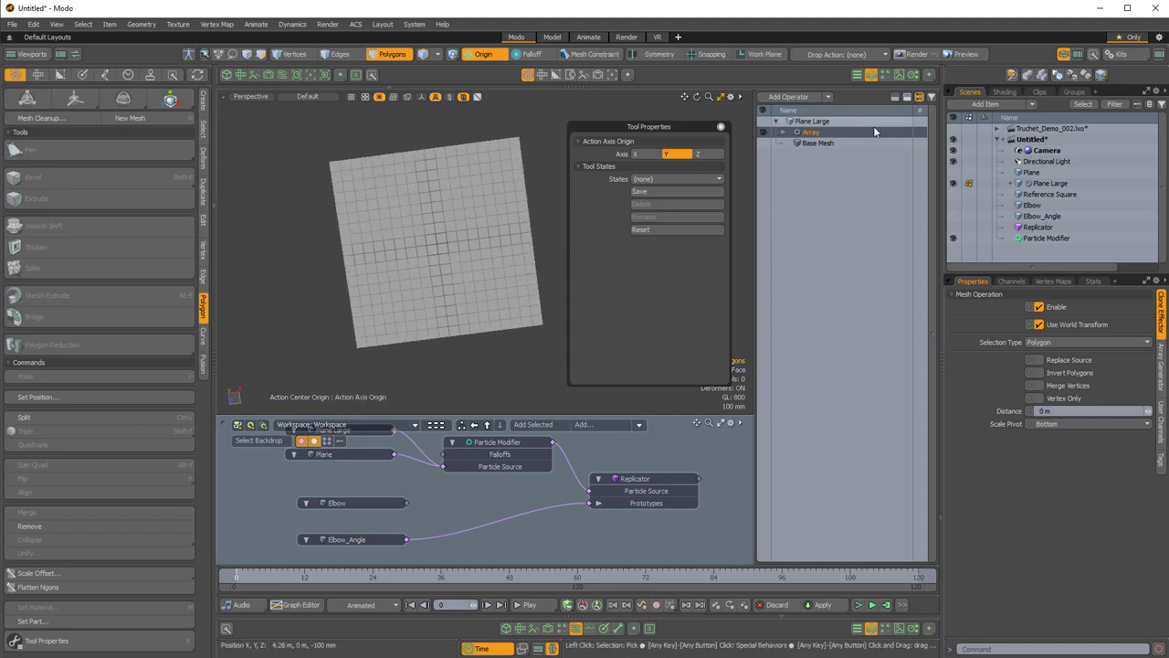
- Set the Array Generator's X and Z offsets to 1.25 m each for Plane Large
left_click(784, 133)
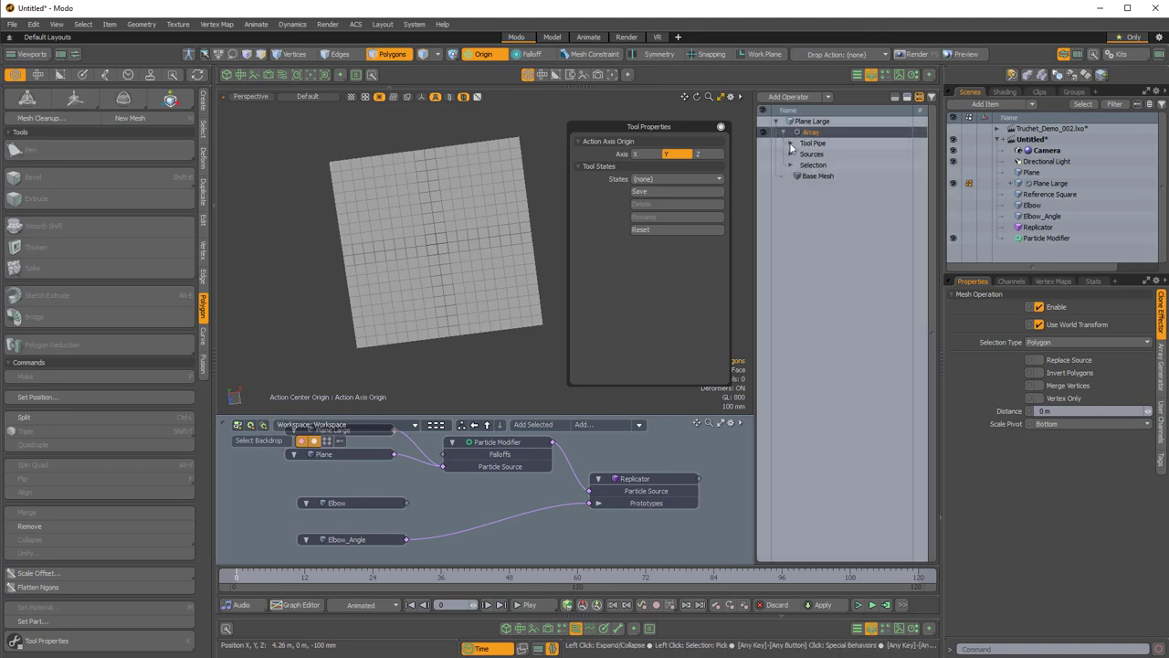
left_click(791, 143)
left_click(836, 154)
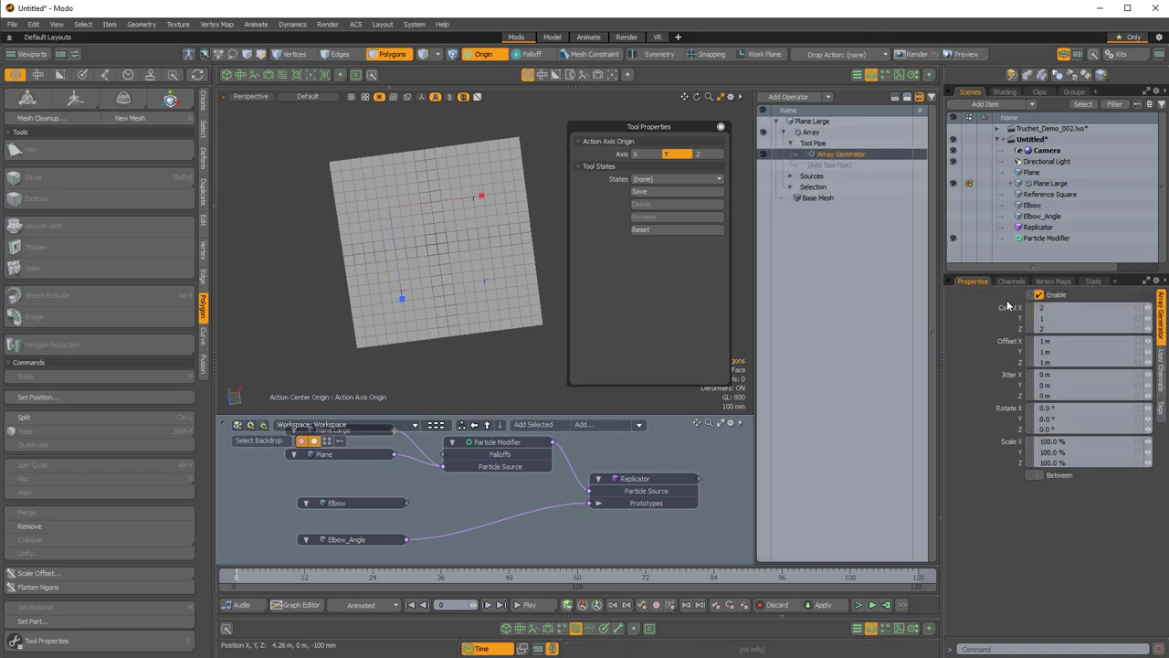
left_click(1057, 343)
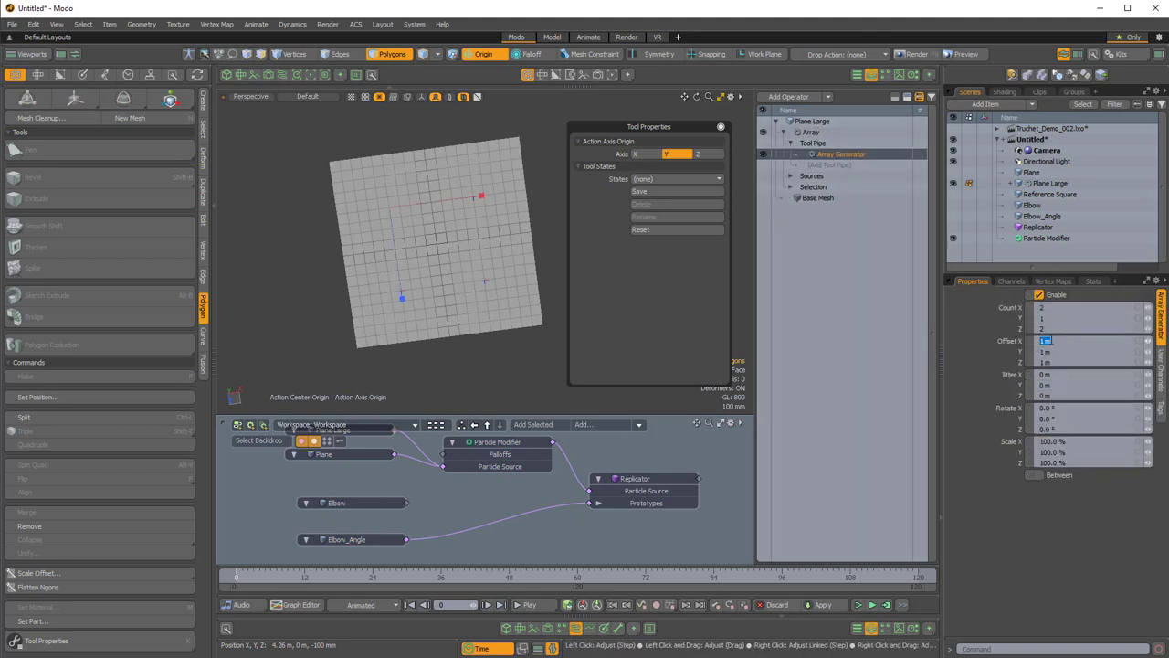
type("1.25")
key("Tab")
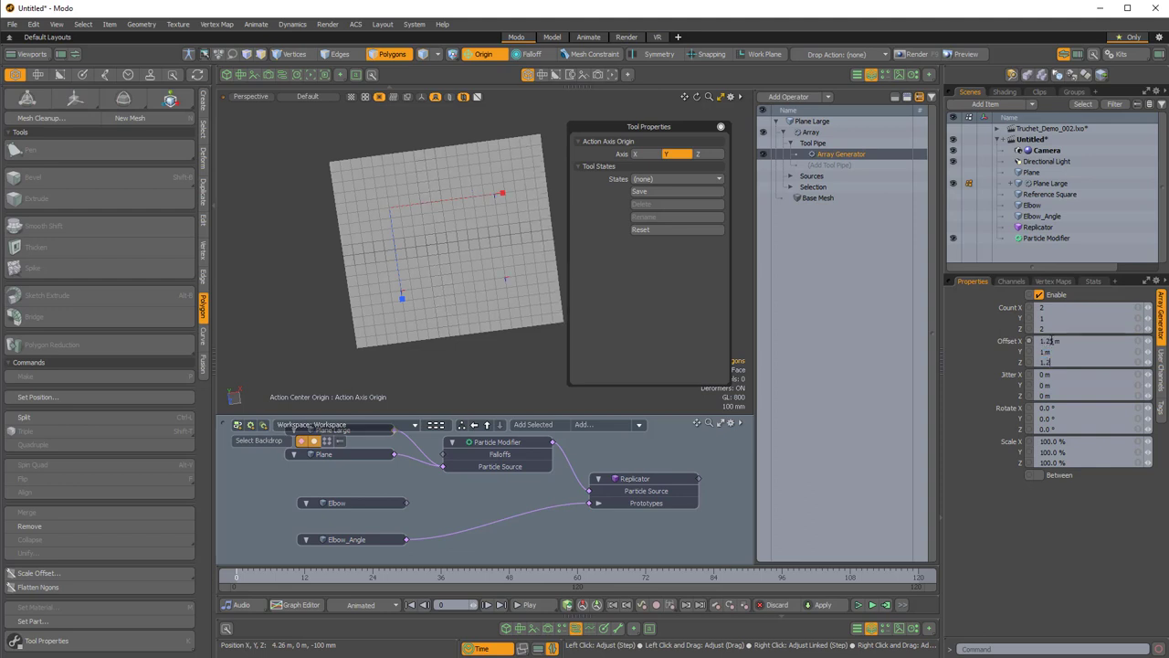
type("1.25")
key("Return")
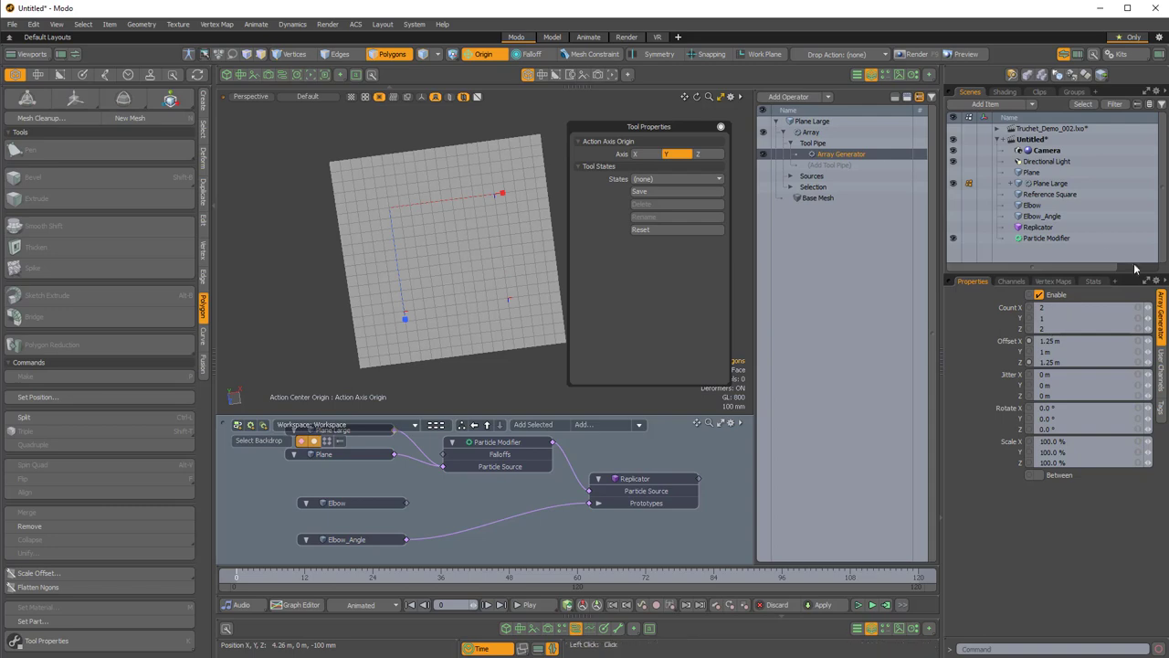
- Freeze Plane Large's mesh operations and test with a connected-polygon selection whether its grid sections are joined
left_click(1050, 183)
right_click(1050, 182)
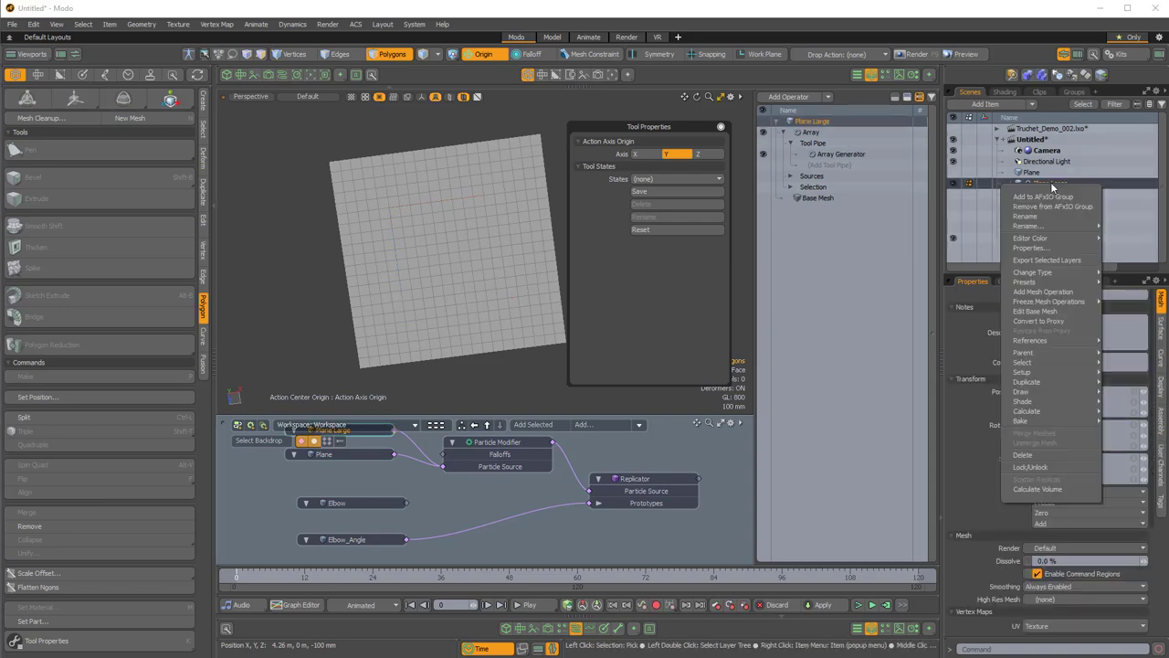
mouse_move(1040, 301)
left_click(984, 302)
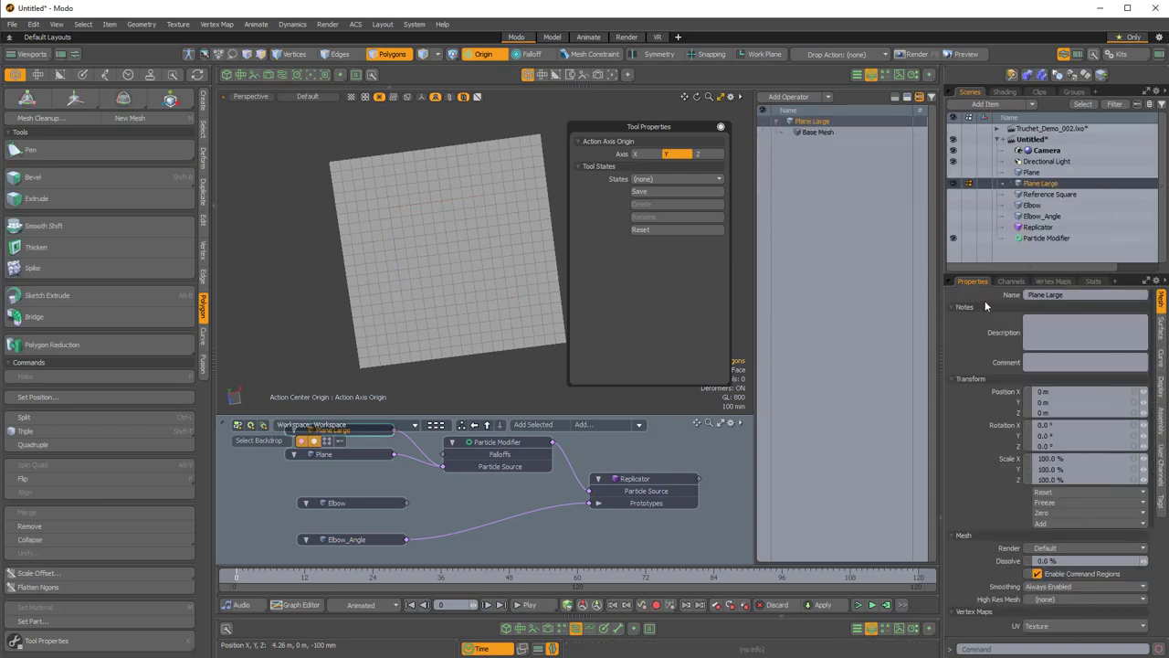
left_click_drag(453, 259, 445, 260, "alt+shift")
double_click(457, 256)
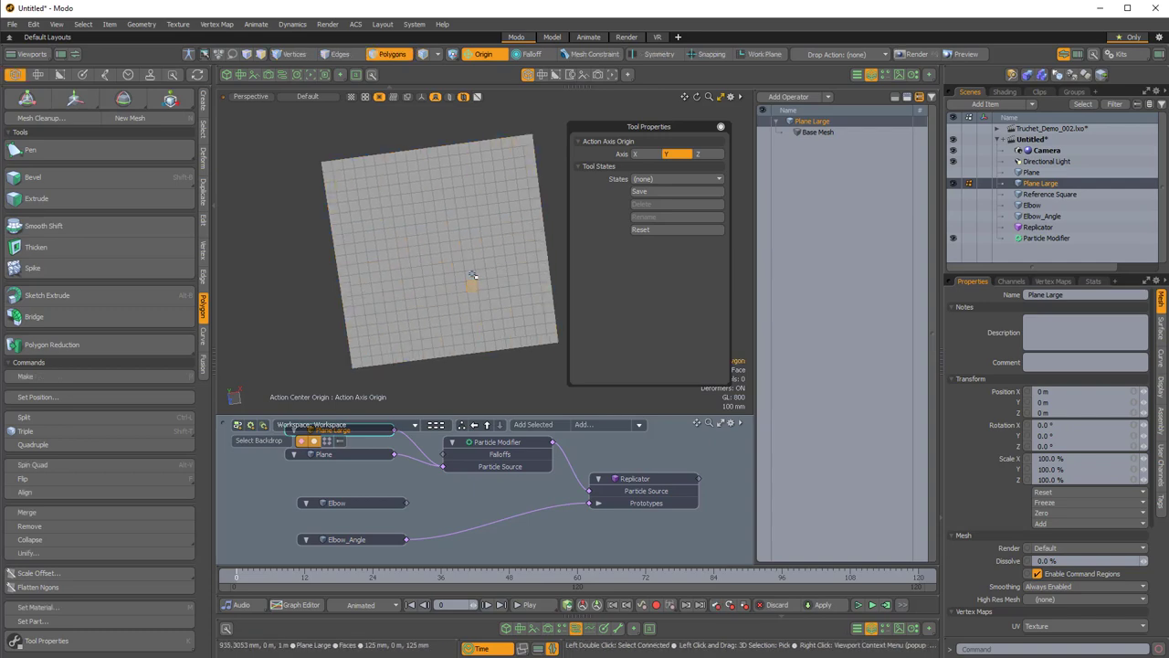
- Select all vertices of Plane Large and merge them with the Automatic range
scroll(472, 272, "down", 3)
left_click_drag(464, 265, 415, 245, "alt+shift")
left_click(294, 55)
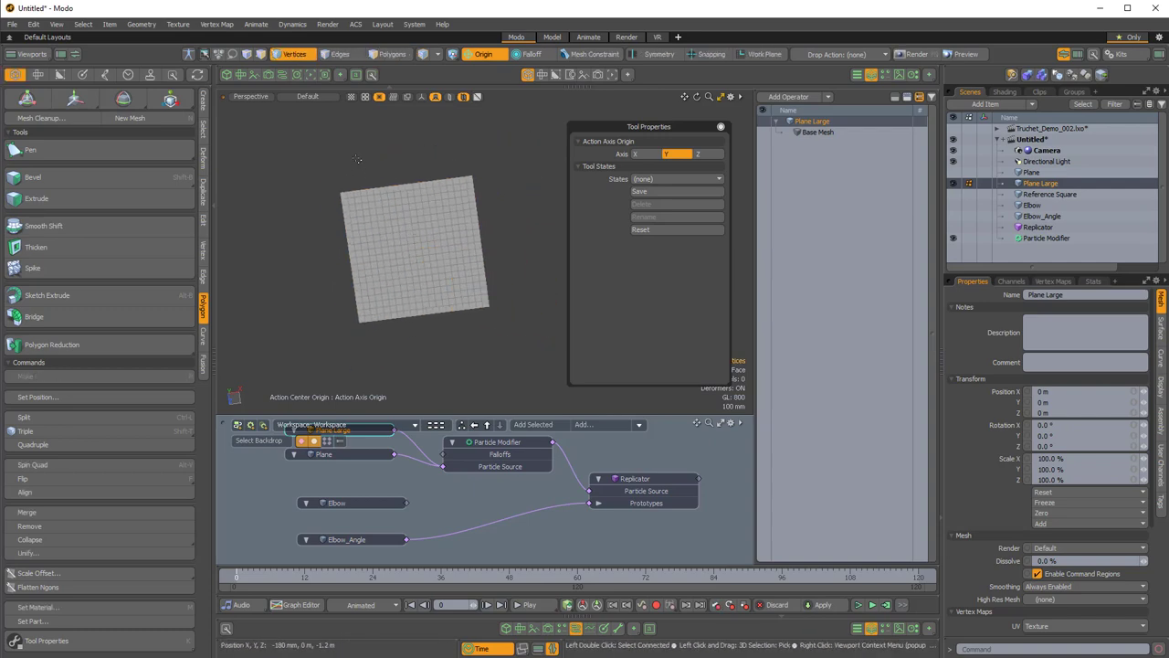
right_click_drag(310, 161, 497, 345)
left_click(204, 256)
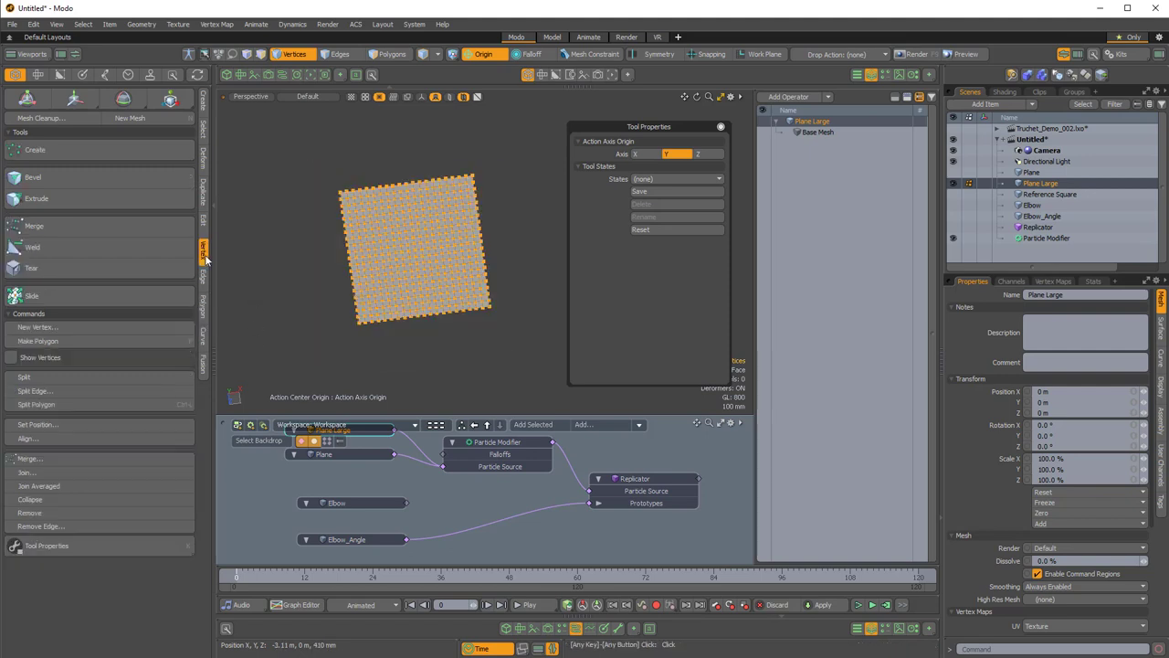
left_click(84, 457)
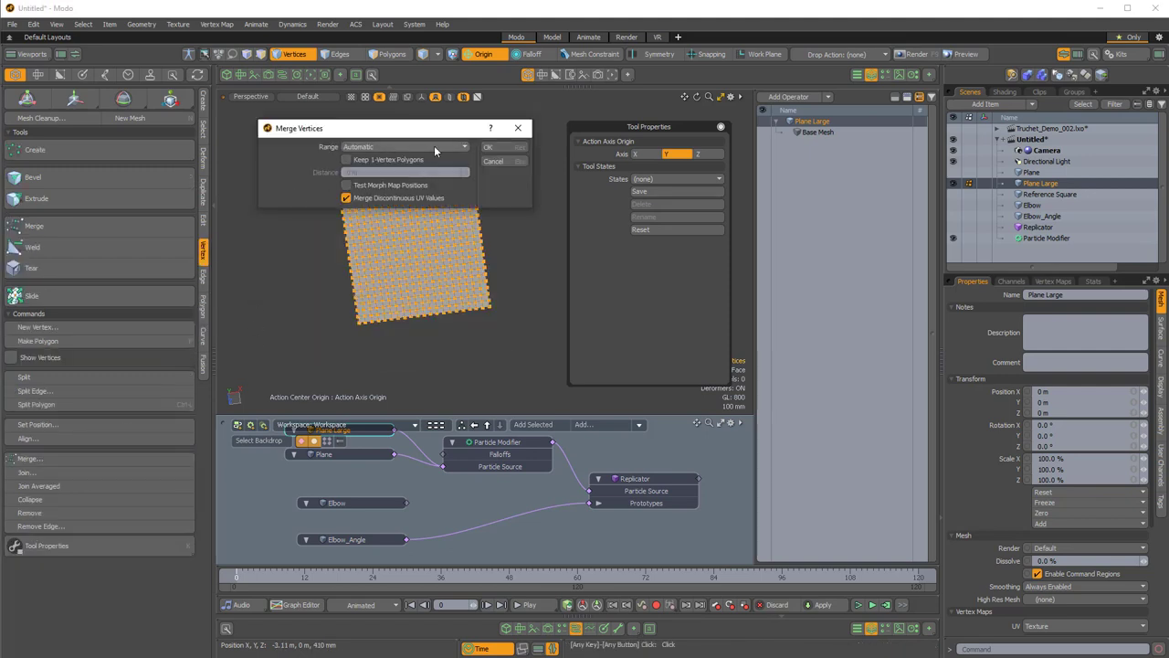
left_click(494, 150)
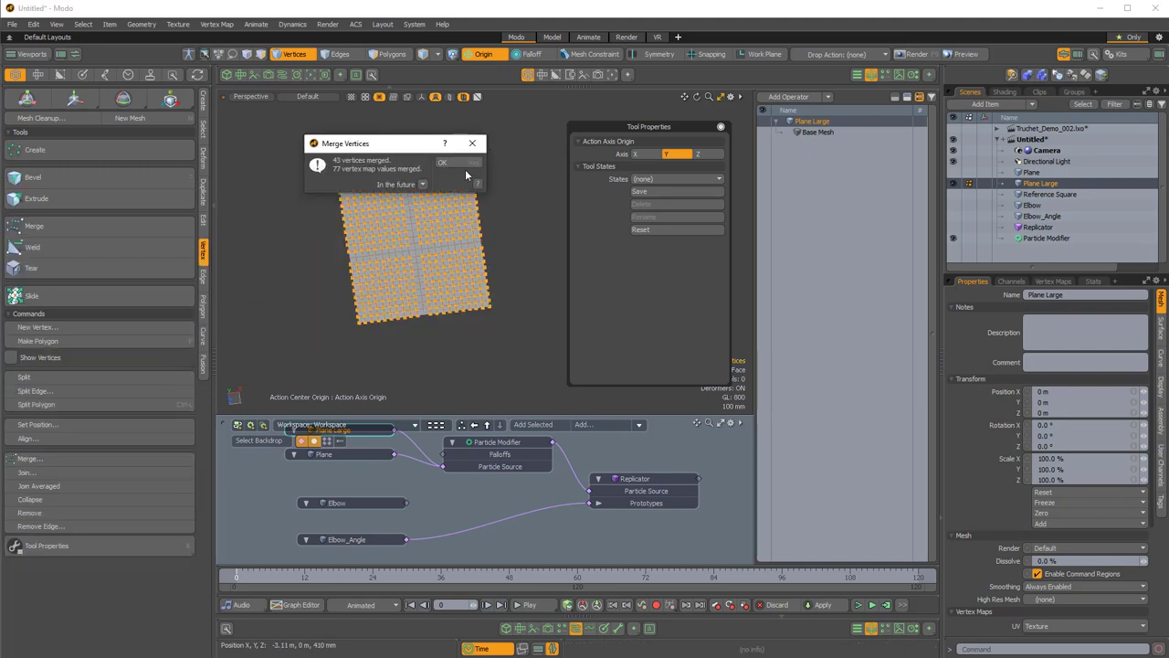
- Select the connected polygons of Plane Large to check that the merged grid is one continuous mesh
double_click(432, 223)
scroll(431, 240, "up", 3)
left_click_drag(460, 276, 459, 224, "alt")
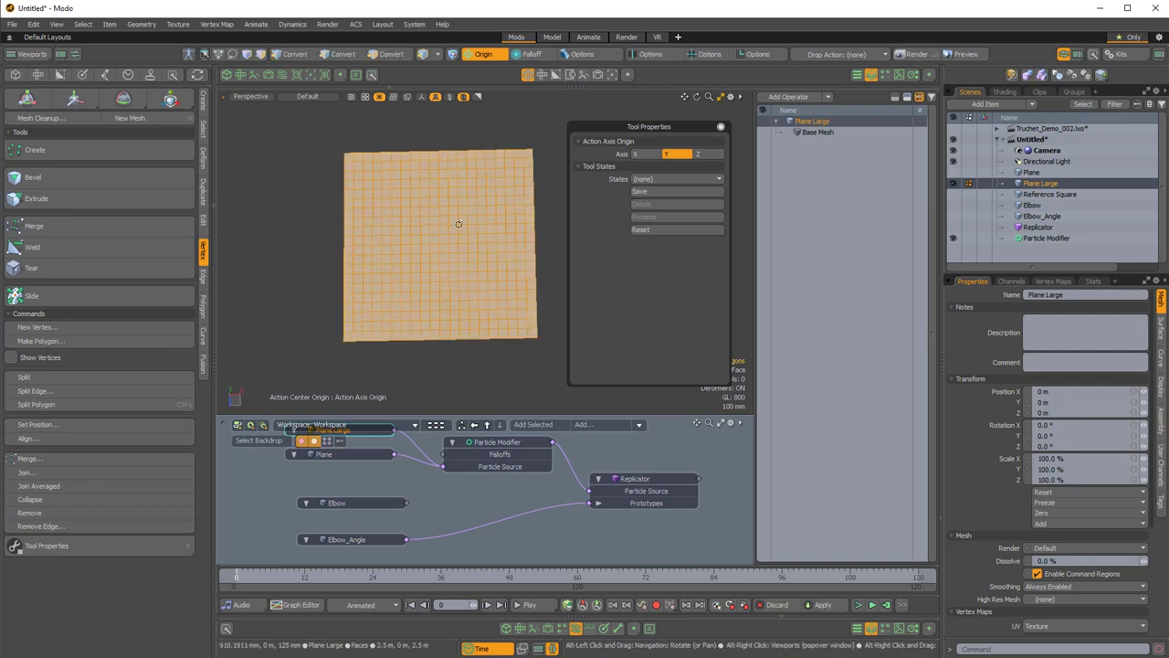
left_click(204, 222)
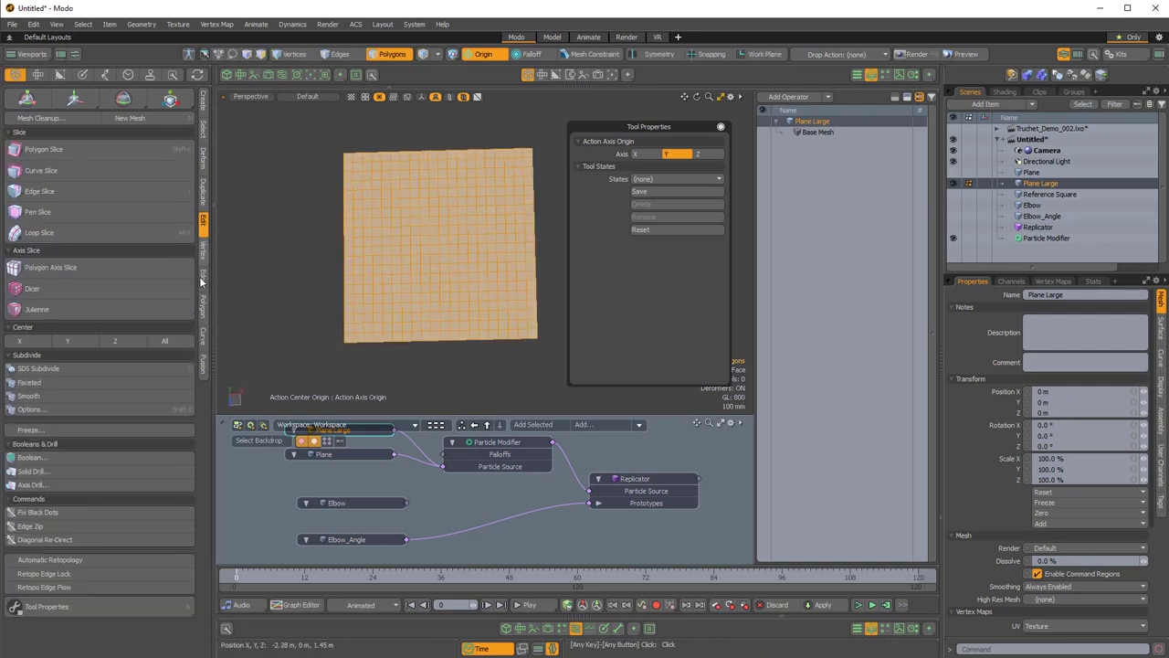
left_click_drag(393, 310, 477, 301, "alt")
- Connect Plane Large to the Particle Modifier's Particle Source input in place of Plane
left_click_drag(423, 516, 442, 555, "alt")
left_click(424, 458)
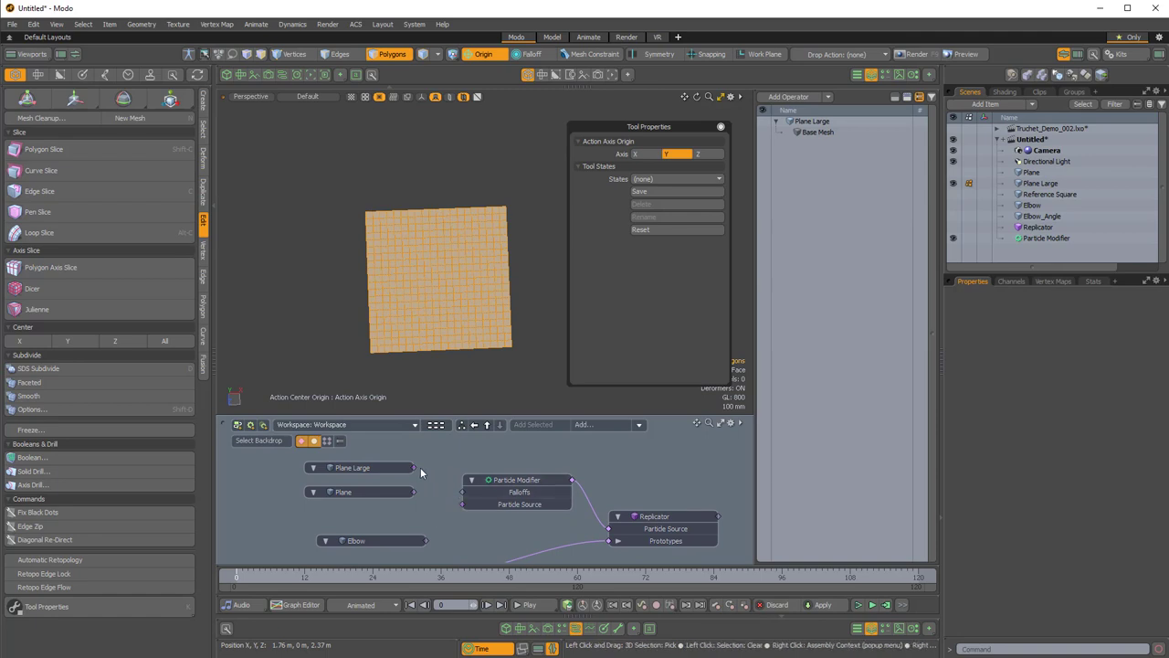
left_click(413, 468)
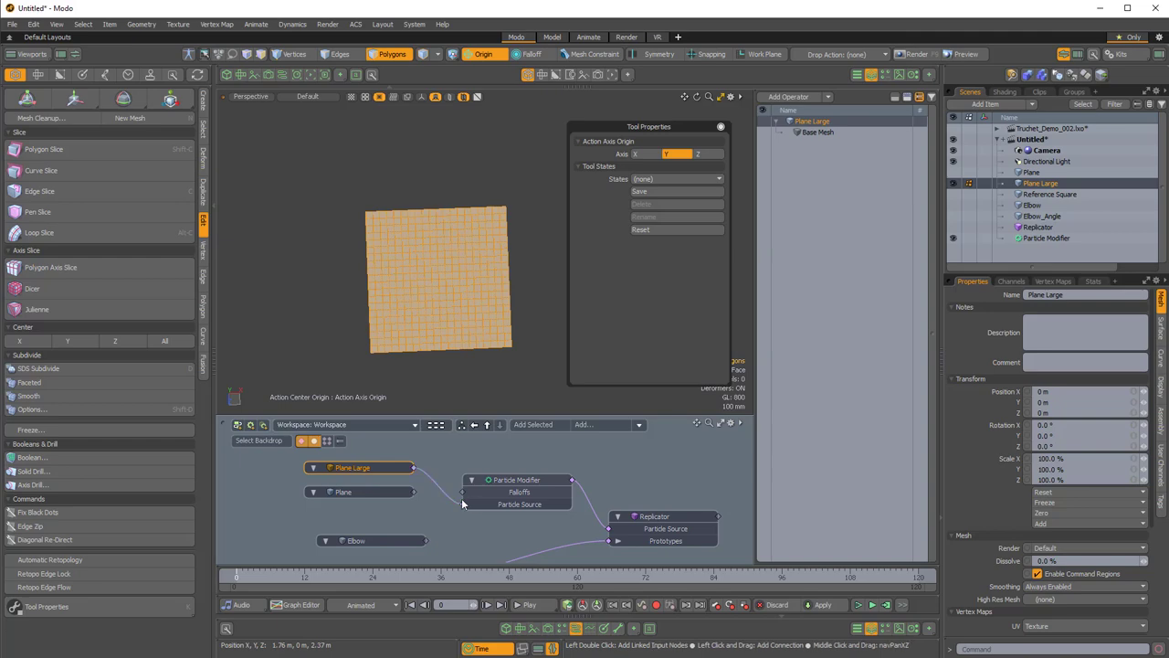
- Hide Plane Large, show the Replicator again and inspect the enlarged angular pattern up close
left_click(1011, 248)
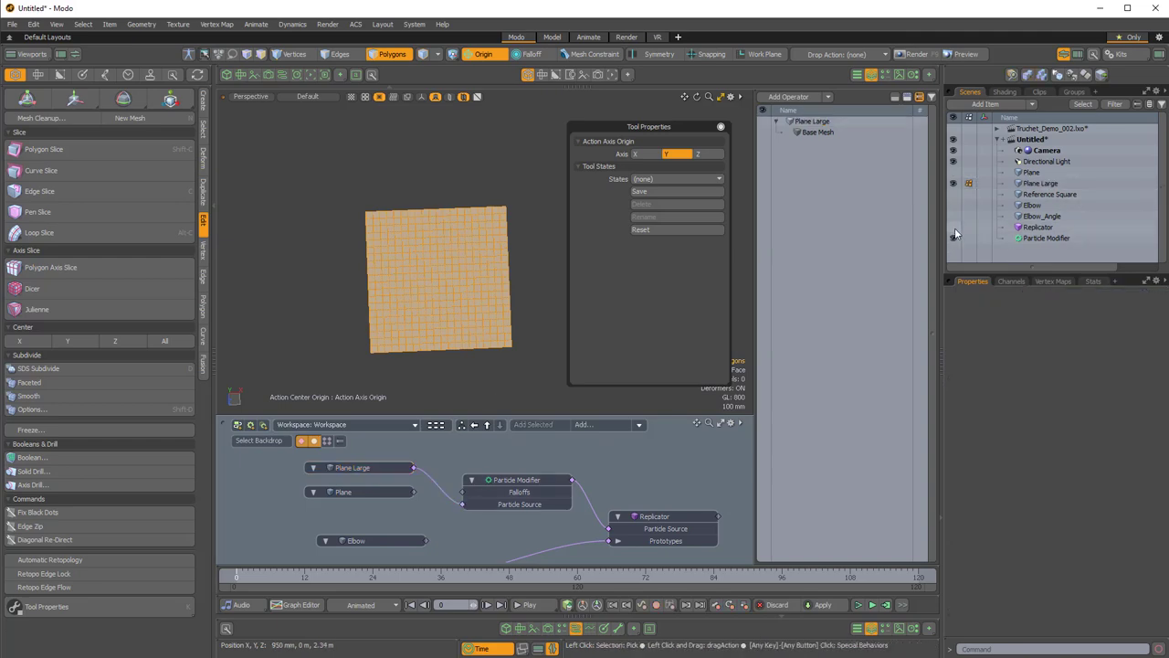
left_click(954, 185)
left_click_drag(405, 279, 408, 252, "ctrl+alt")
scroll(471, 521, "down", 2)
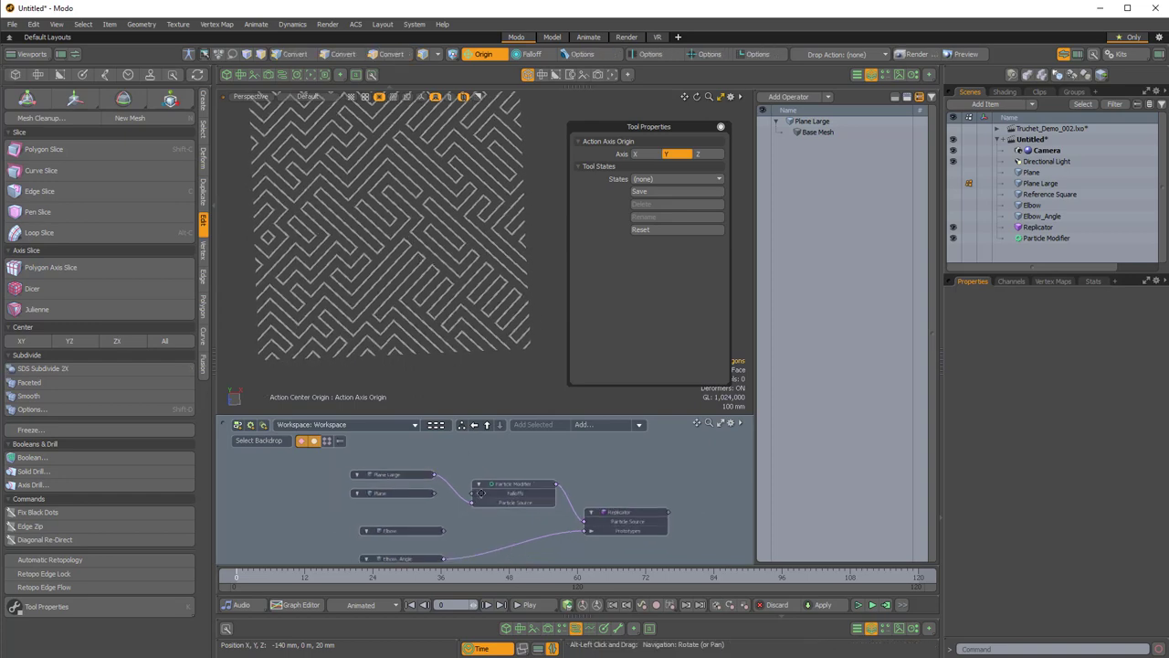
scroll(472, 501, "up", 2)
mouse_move(464, 545)
left_mouse_down("alt")
mouse_move(471, 502)
mouse_move(468, 530)
left_mouse_up("alt")
left_click_drag(437, 362, 537, 384, "ctrl+alt")
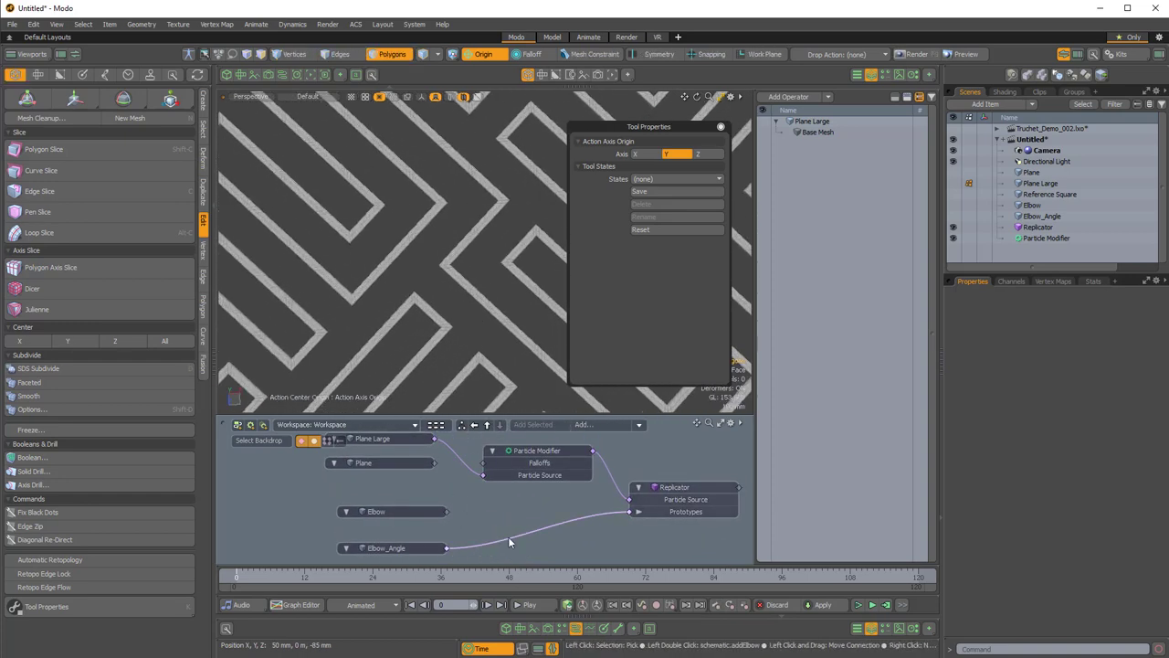
- Replace Elbow_Angle with Elbow on the Replicator's Prototypes input and inspect the large curved pattern
left_click_drag(509, 542, 442, 501)
left_click_drag(630, 517, 630, 511)
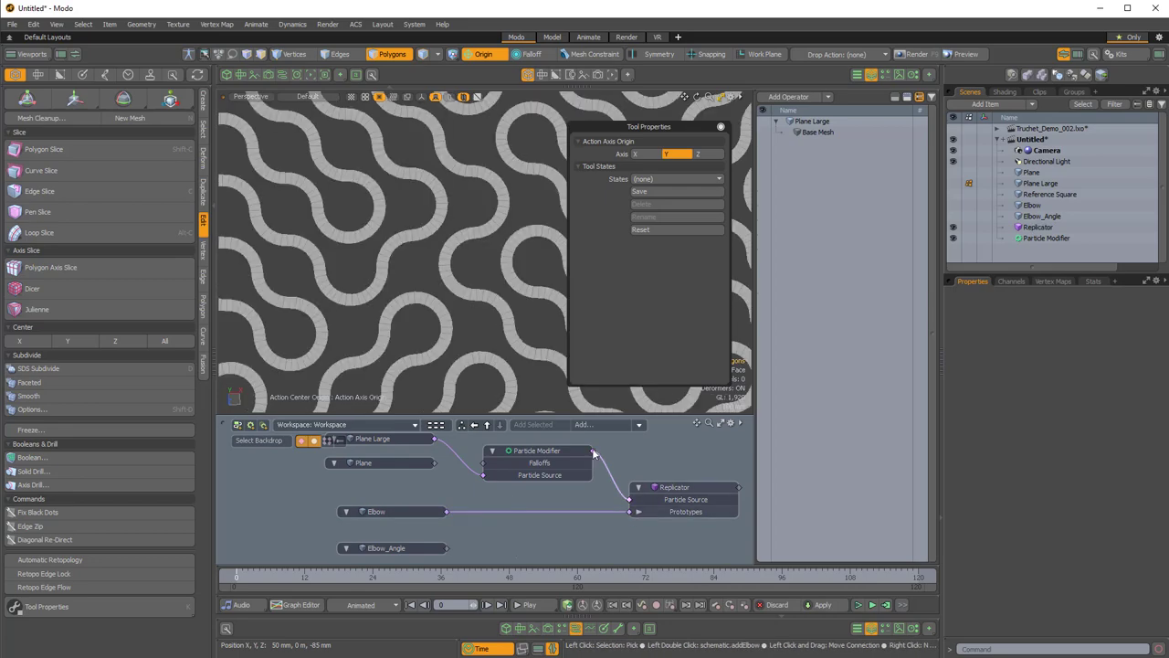
scroll(489, 262, "down", 5)
left_click_drag(477, 231, 400, 203, "ctrl+alt")
left_click_drag(645, 127, 949, 293)
left_click_drag(764, 254, 508, 297, "alt")
- Disconnect Elbow from the Replicator's Prototypes input and bring up the Elbow mesh for editing
left_click(510, 510)
key("Delete")
left_click(416, 514)
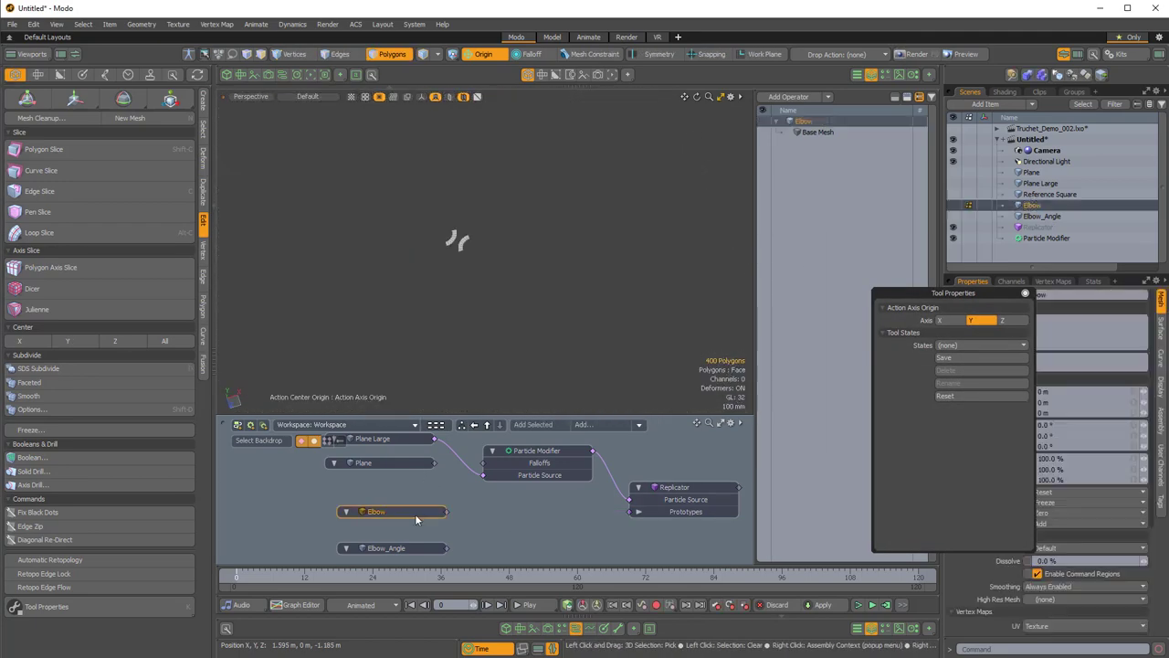
left_click_drag(502, 346, 545, 370, "alt")
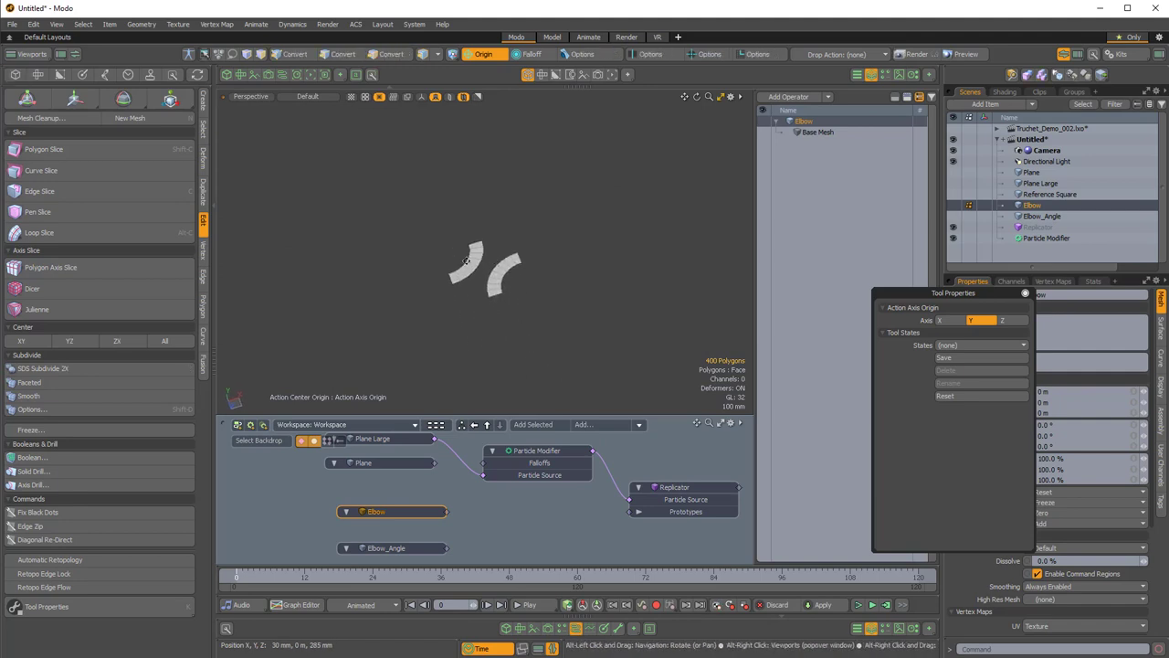
left_click_drag(466, 261, 563, 334, "alt")
- Thicken both curved strips of the Elbow mesh on both sides with an offset of 20 mm
key("2")
double_click(488, 279)
double_click(530, 299, "shift")
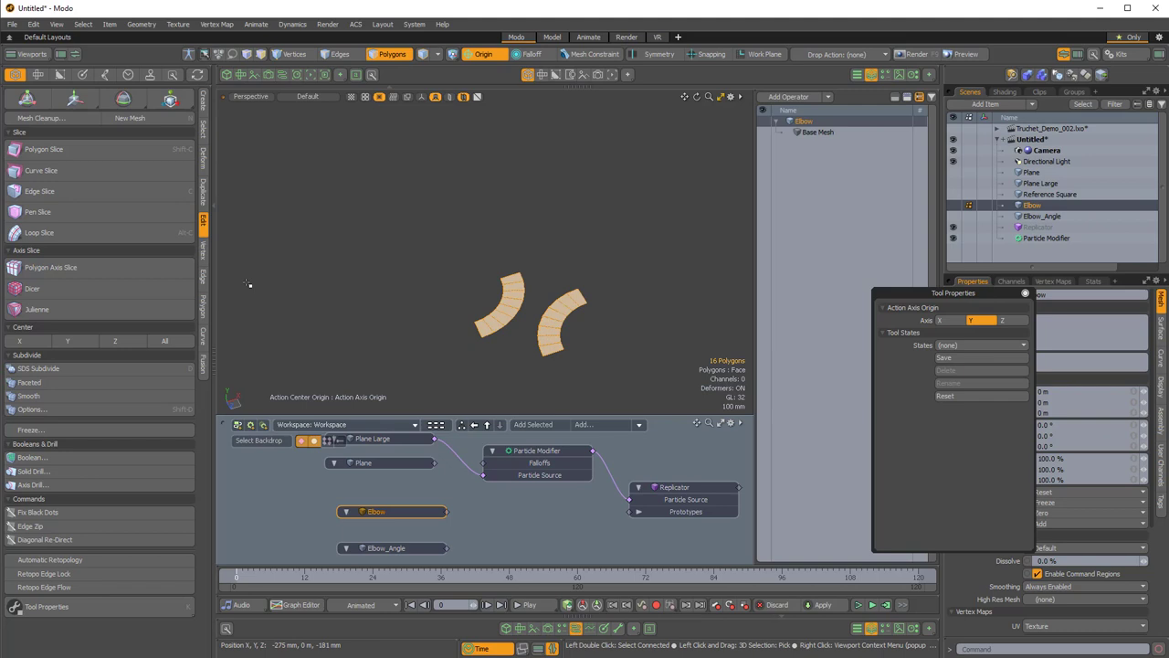
left_click(203, 315)
left_click(101, 247)
left_click_drag(563, 225, 494, 148, "alt+shift")
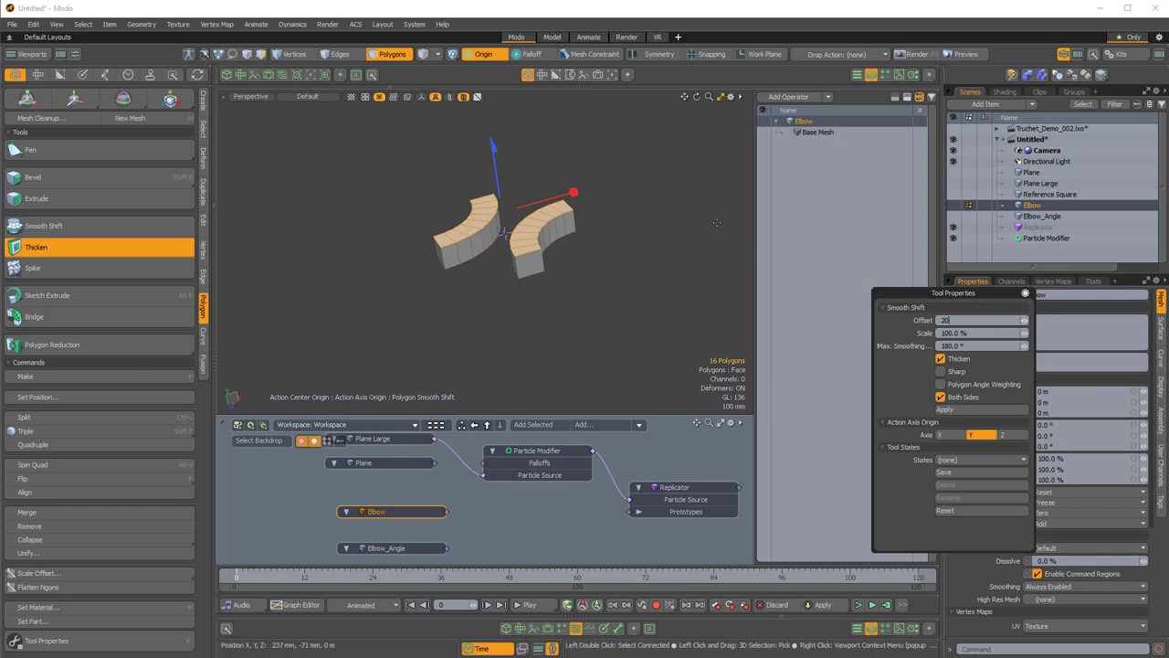
key("space")
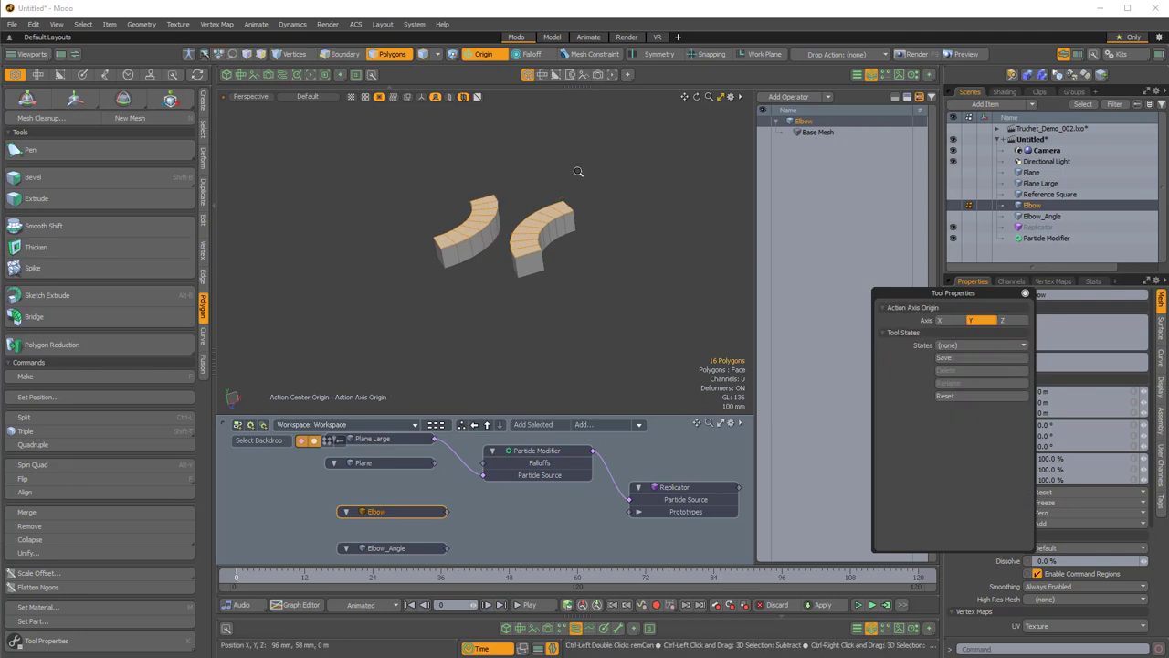
- Select and delete the four end-cap polygons of the two thickened elbow pieces
scroll(538, 220, "up", 4)
left_click(517, 308)
left_click_drag(338, 259, 448, 261, "alt")
left_click(507, 286, "shift")
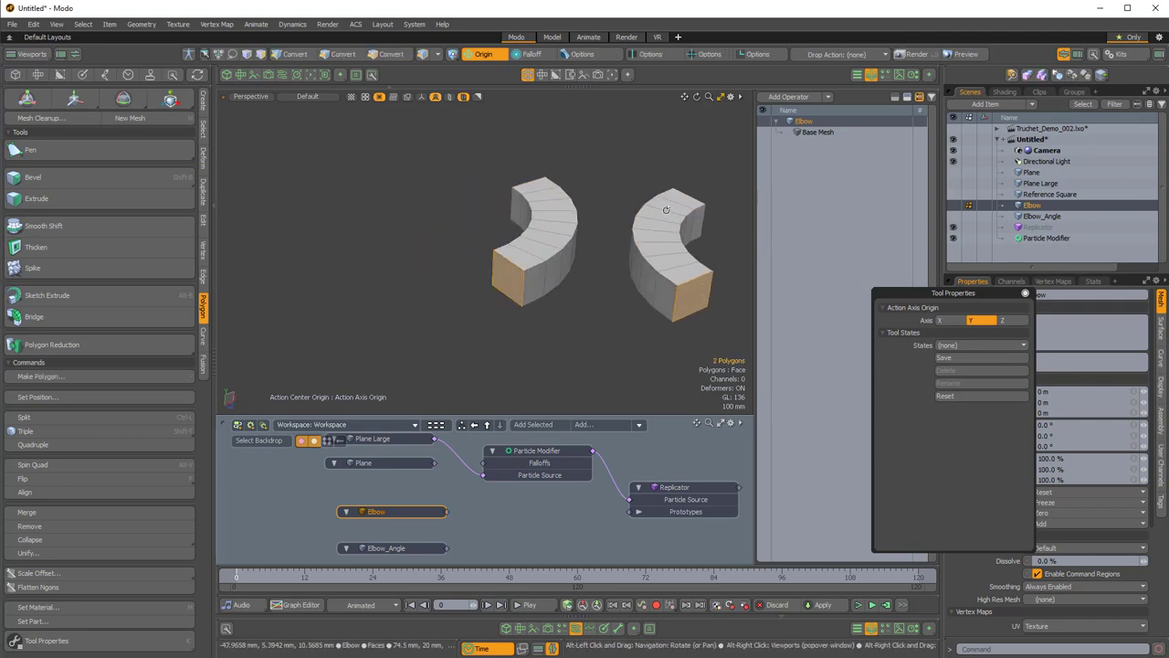
left_click_drag(507, 286, 498, 347, "alt")
left_click(454, 263, "shift")
left_click(498, 177, "shift")
- Convert the Elbow polygons to Catmull-Clark subdivision, check them against the temporarily shown Reference Square, and hide the square again
left_click(954, 194)
left_click_drag(530, 247, 494, 288, "alt")
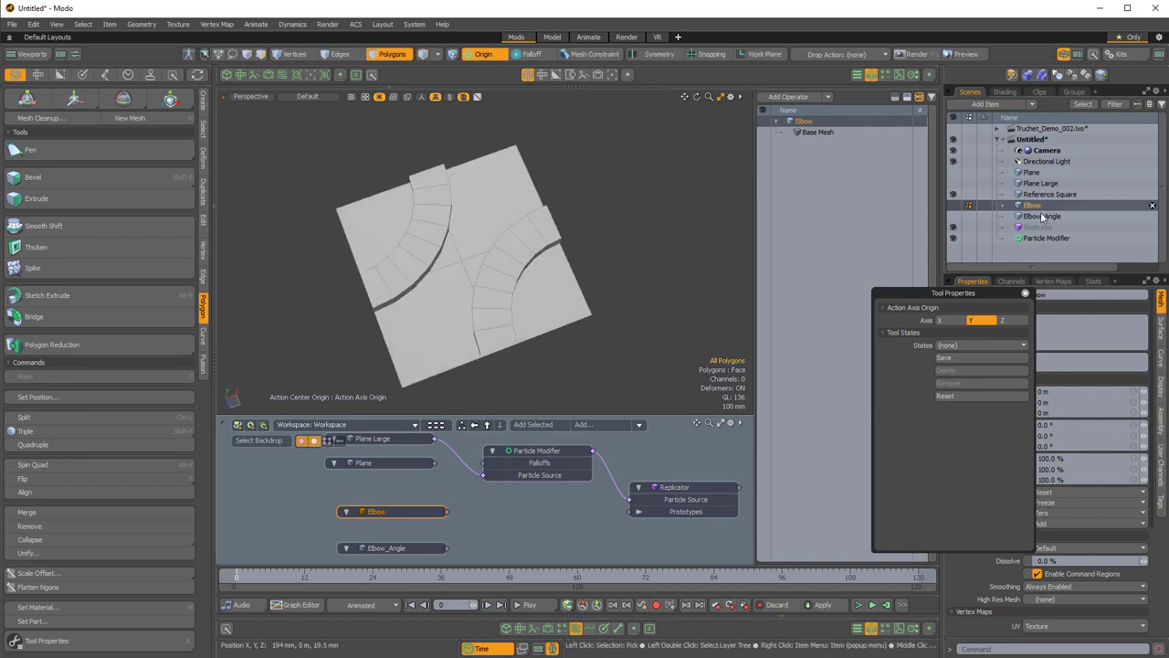
left_click_drag(537, 285, 500, 374, "alt")
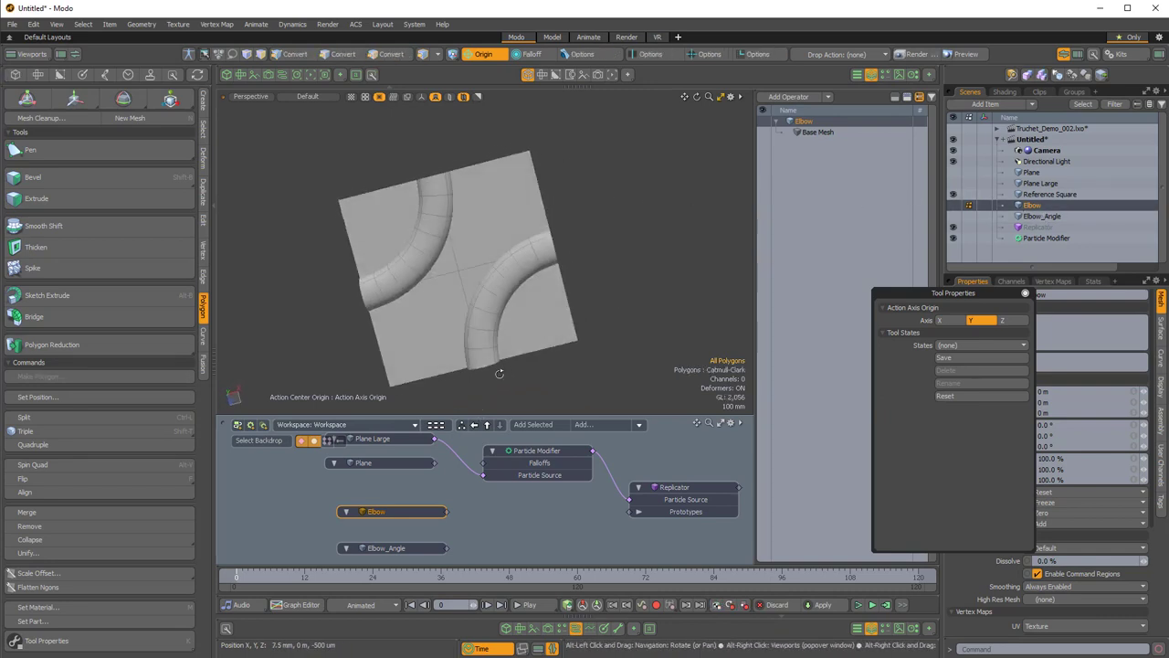
left_click_drag(516, 267, 540, 234, "alt")
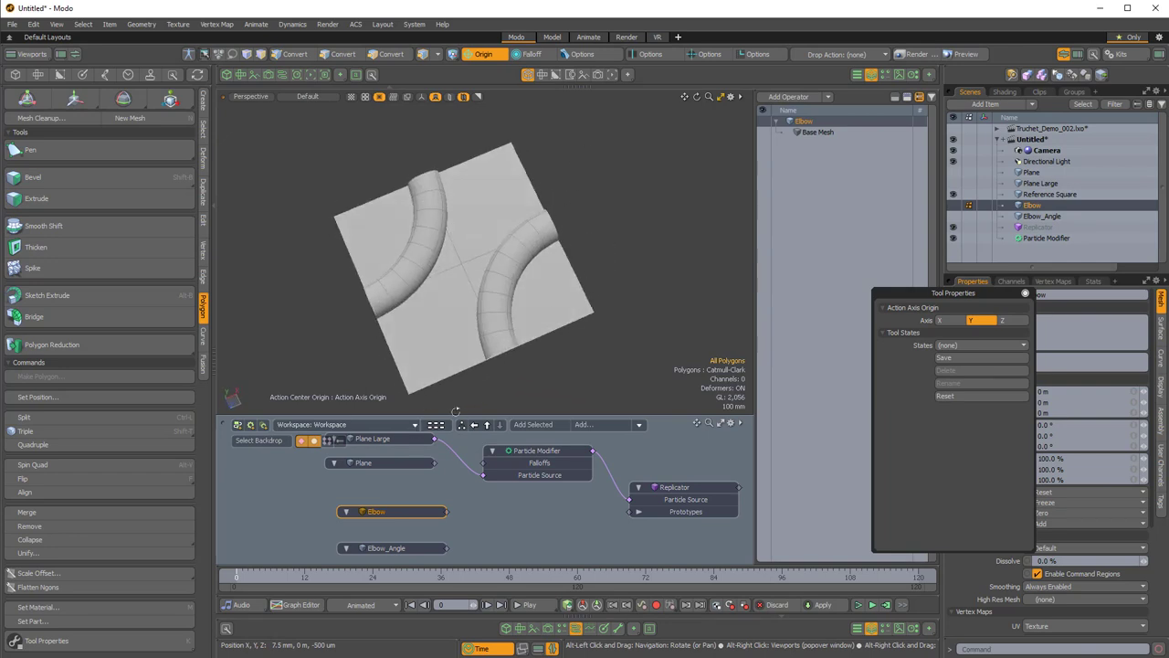
left_click(954, 193)
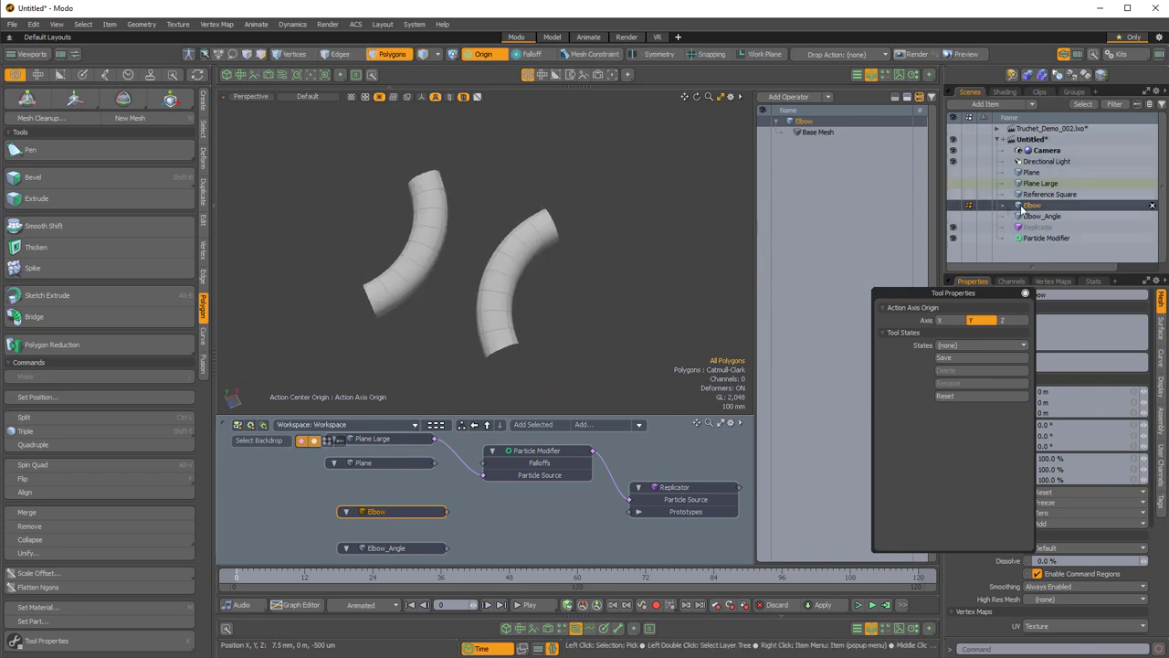
- Deselect Elbow and connect it to the Replicator's Prototypes input, viewing the thickened curved pattern as a whole
left_click(1034, 208, "ctrl")
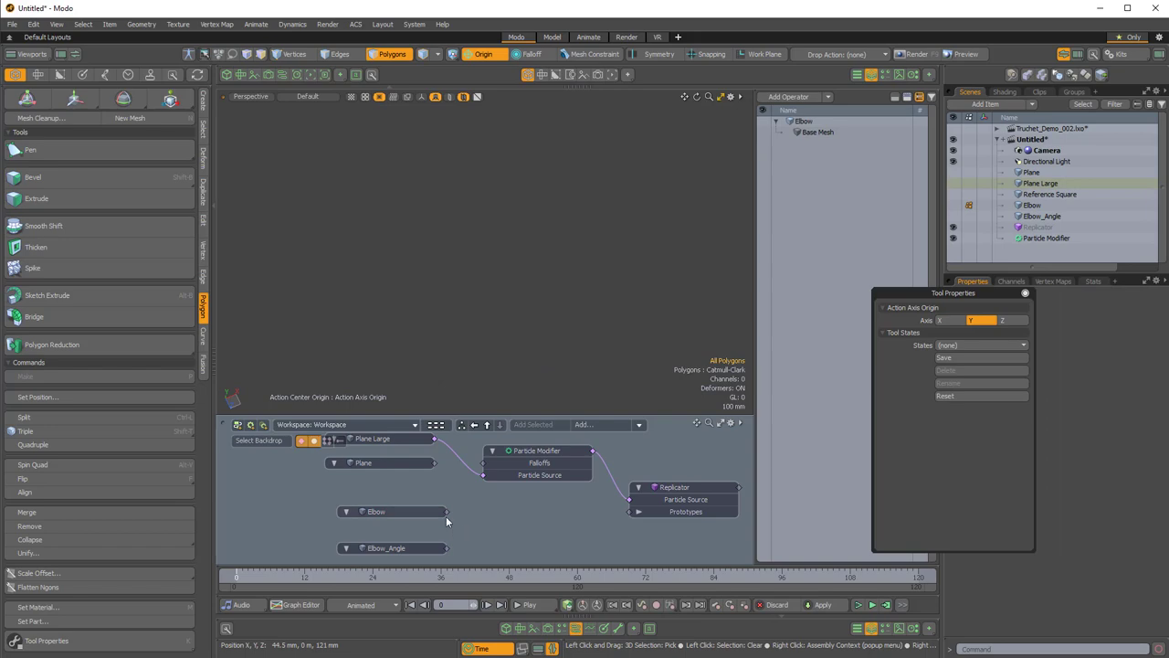
left_click_drag(447, 515, 527, 535)
left_click_drag(630, 517, 630, 512)
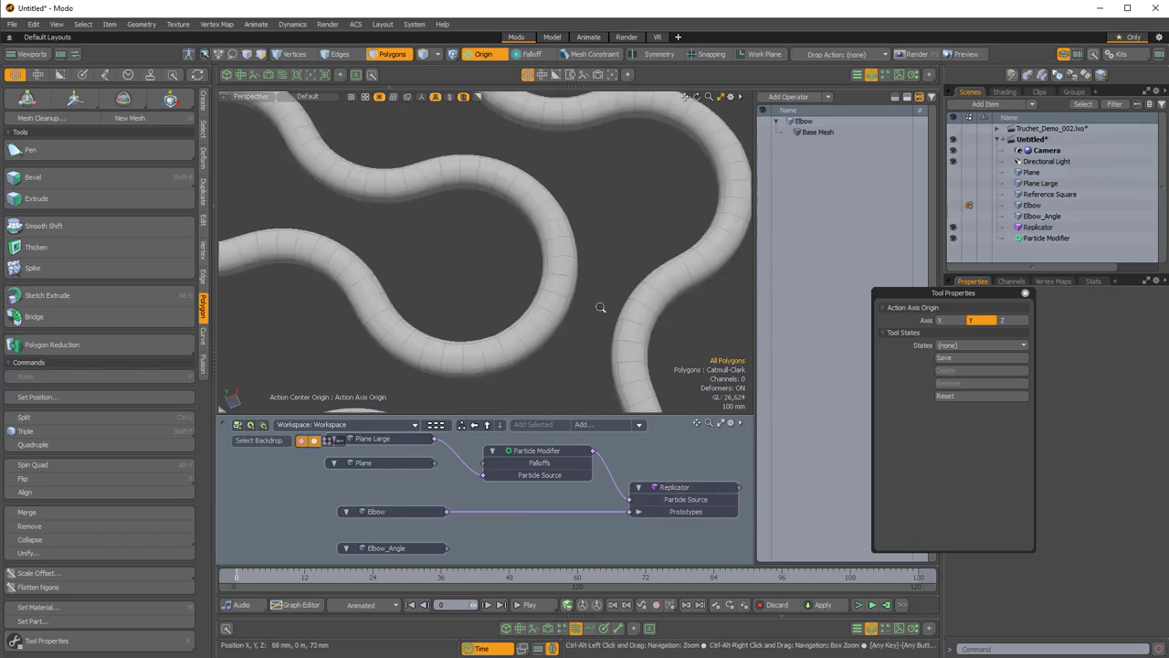
scroll(498, 255, "down", 8)
left_click_drag(498, 256, 548, 306, "ctrl+alt")
- Step the Replicator's Seed down to 434 to try different curved pattern variations
left_click(691, 486)
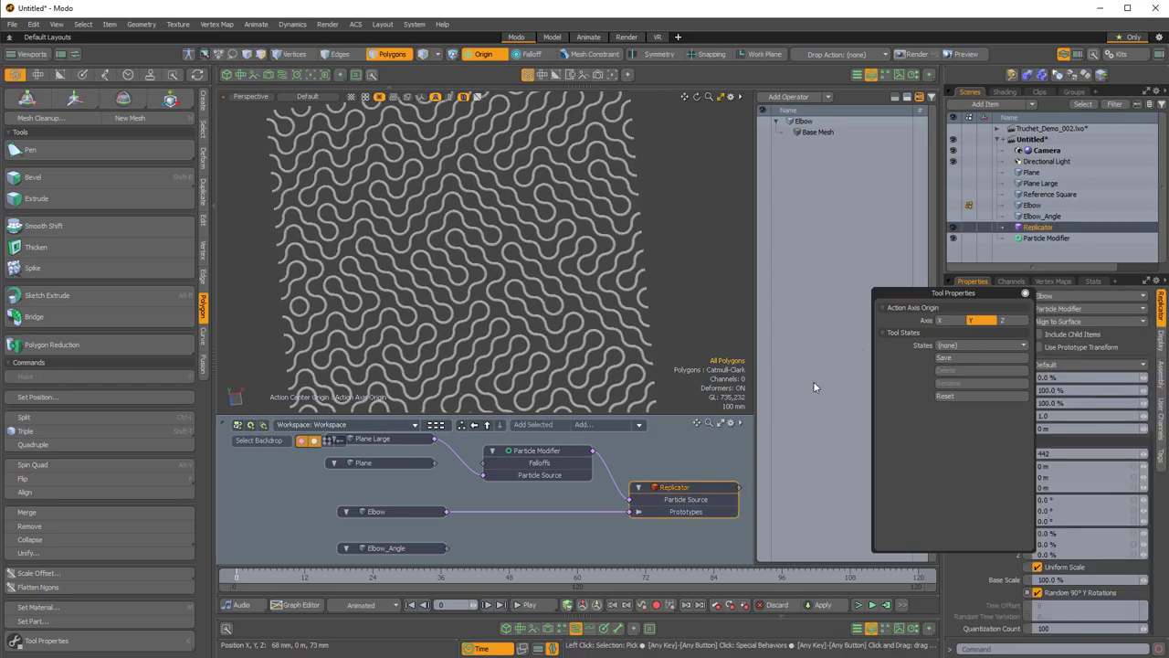
left_click_drag(954, 294, 849, 246)
left_click(1142, 457)
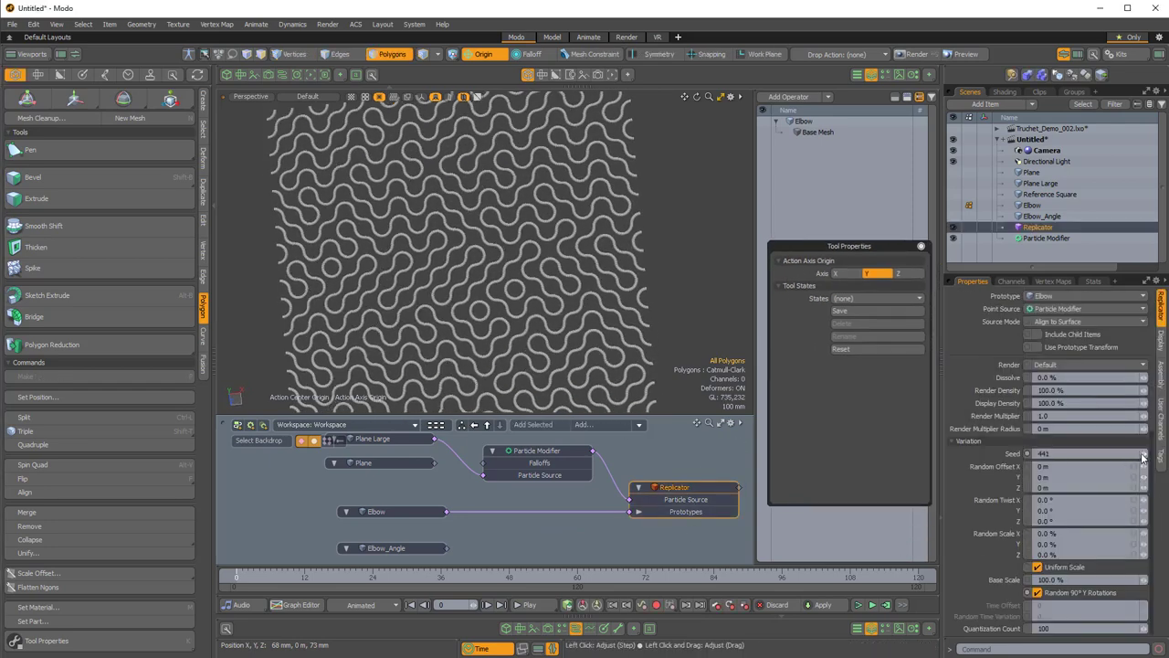
left_click(1142, 457)
left_click(1142, 457)
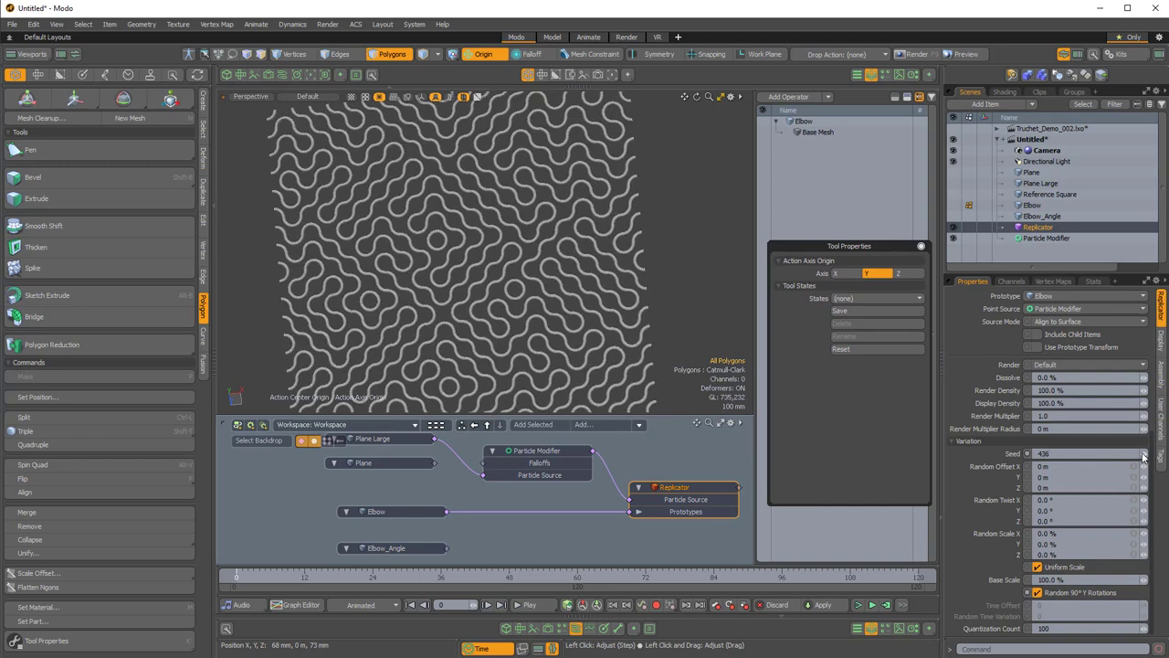
left_click(1143, 455)
left_click(1143, 455)
- Replace Elbow with Elbow_Angle on the Replicator's Prototypes input
left_click(567, 513)
key("Delete")
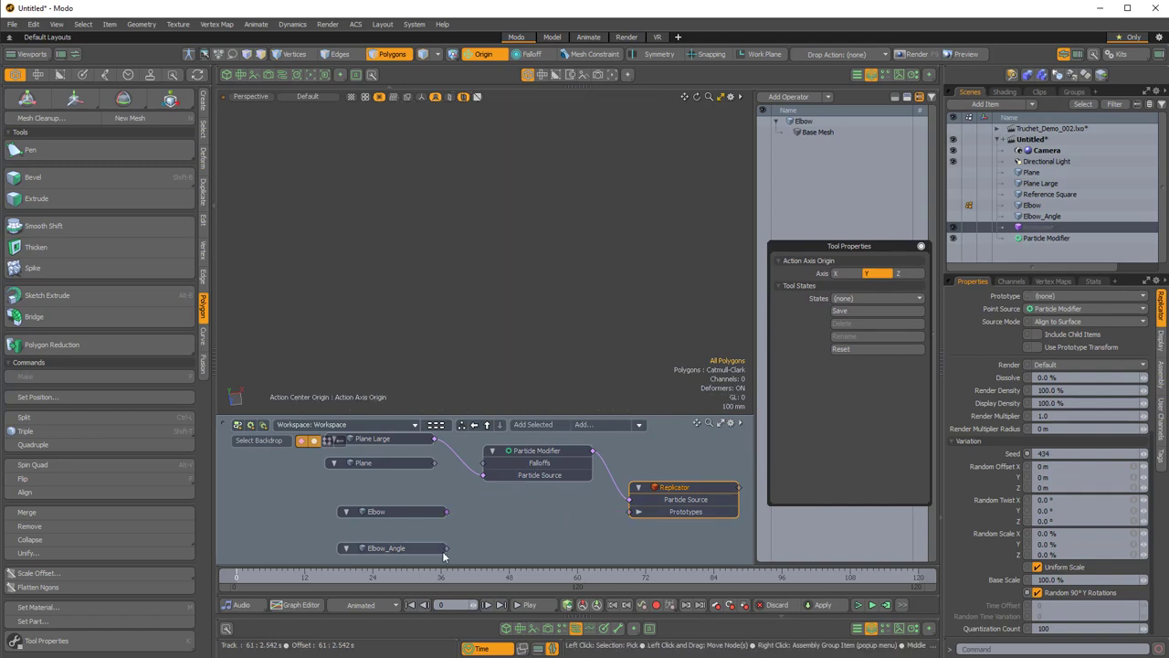
left_click_drag(445, 549, 630, 511)
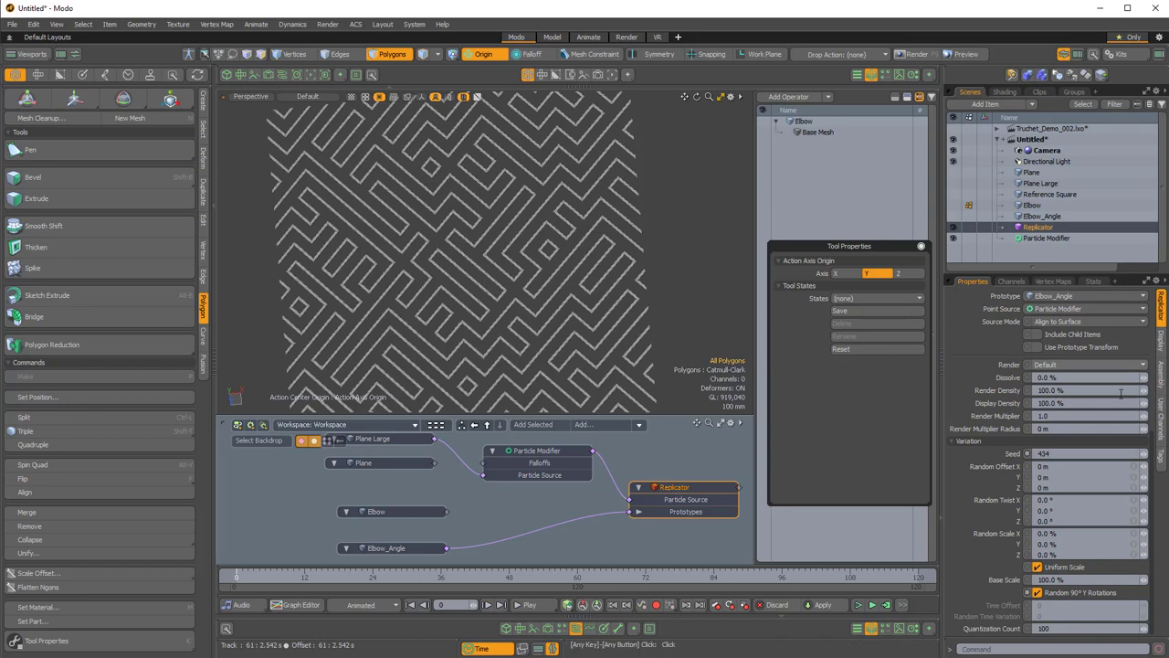
- Step the Replicator's Seed up to 446 and inspect the whole angular pattern
left_click(1144, 452)
left_click(1144, 453)
left_click(1145, 453)
left_click(1145, 453)
left_click(1145, 453)
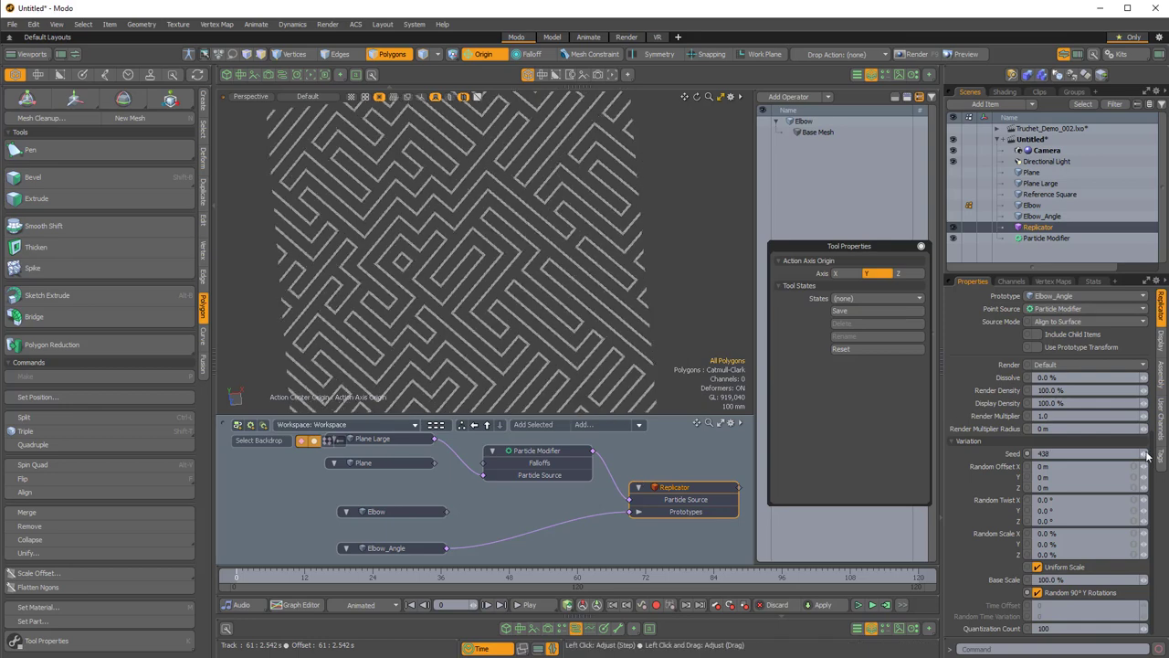
left_click(1144, 453)
left_click(1145, 453)
left_click(1145, 453)
left_click(1145, 454)
left_click(1145, 454)
left_click(1145, 454)
left_click(1144, 454)
scroll(575, 274, "down", 5)
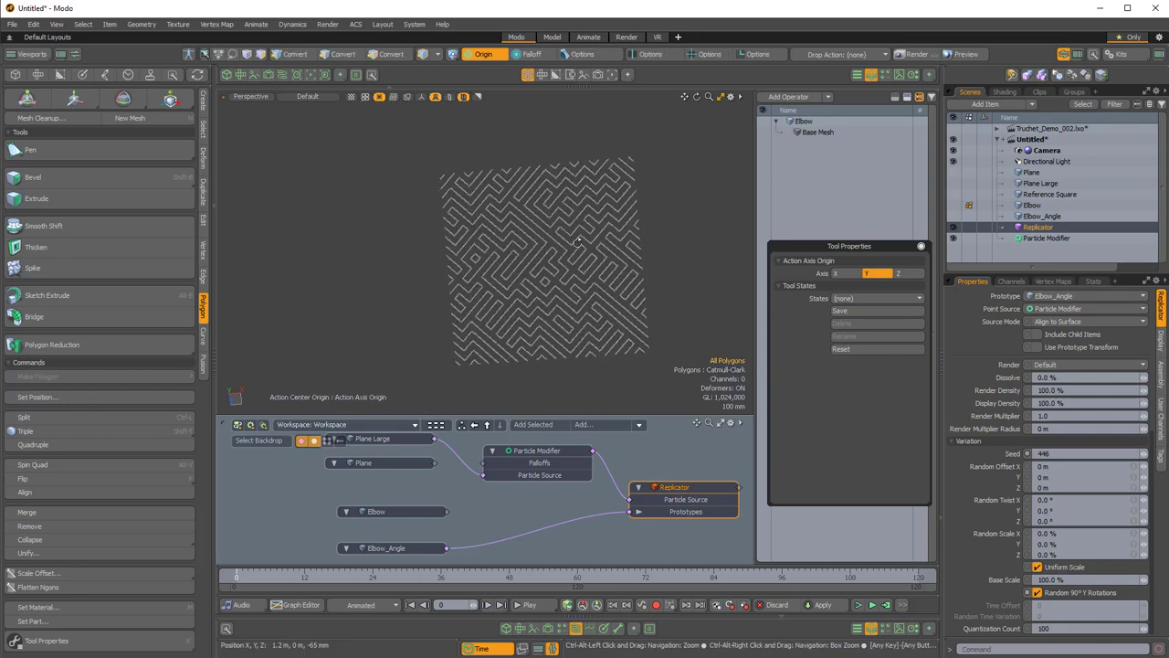
left_click_drag(576, 275, 517, 236, "alt+shift")
scroll(517, 235, "up", 4)
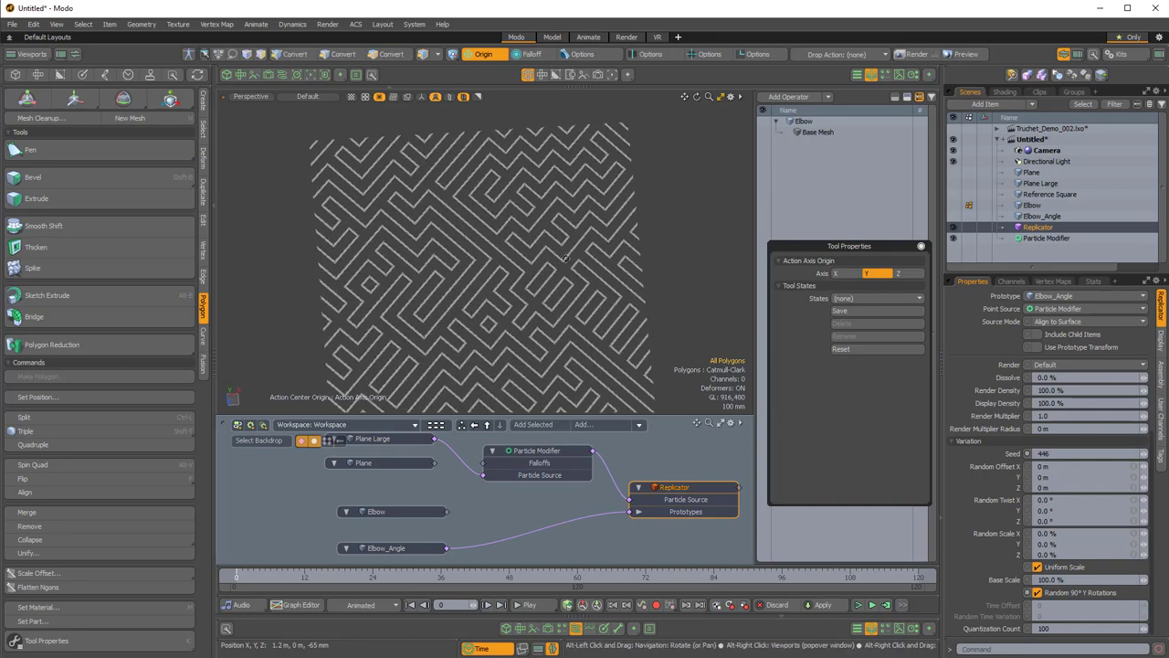
left_click_drag(585, 265, 585, 227, "alt+shift")
left_click_drag(657, 227, 552, 242, "alt")
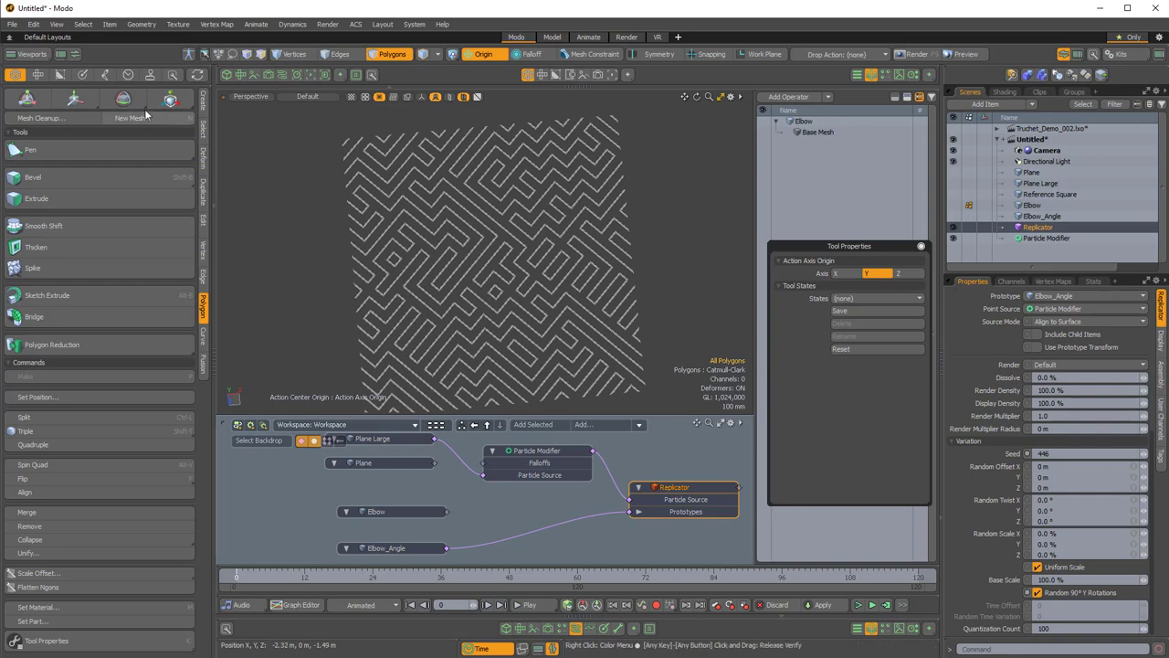
- Bring up Geometry to Brush and review its Height Field mode, Y projection axis and 1024 x 1024 brush resolution
left_click(83, 76)
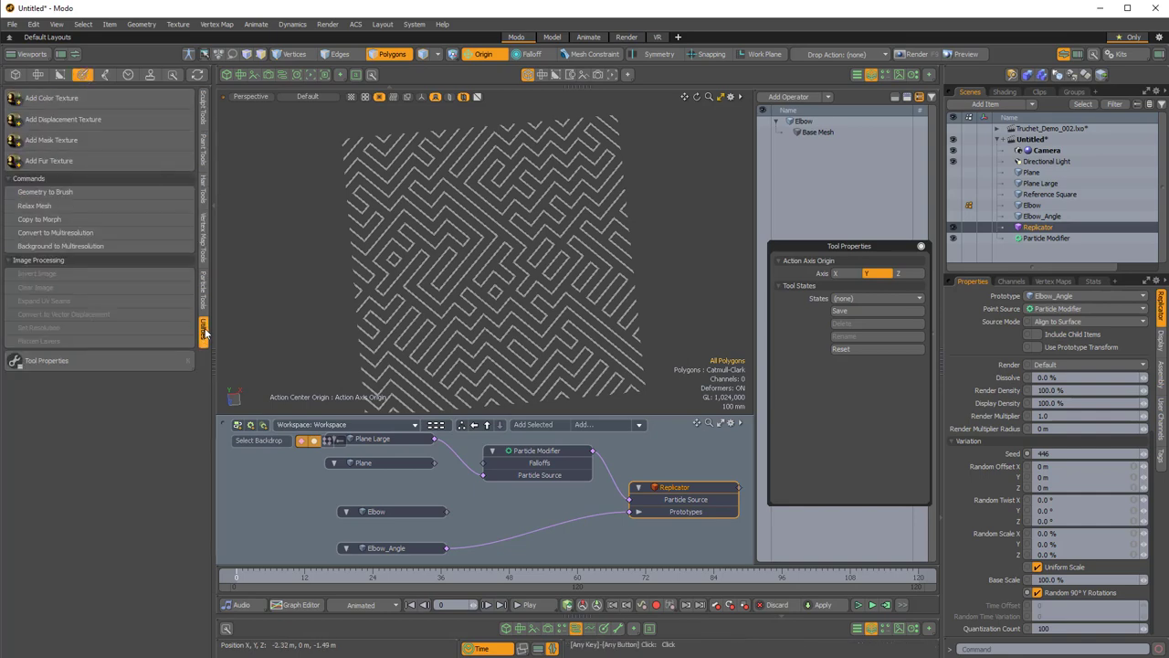
left_click(72, 191)
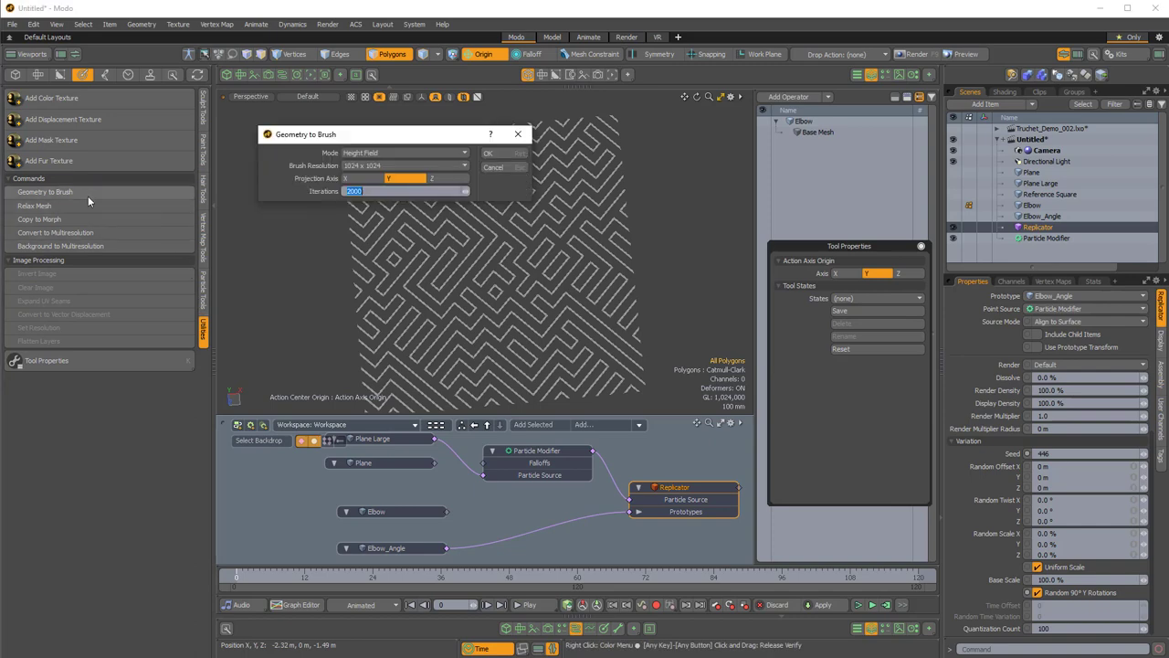
mouse_move(387, 136)
left_mouse_down()
mouse_move(447, 151)
mouse_move(359, 159)
left_mouse_up()
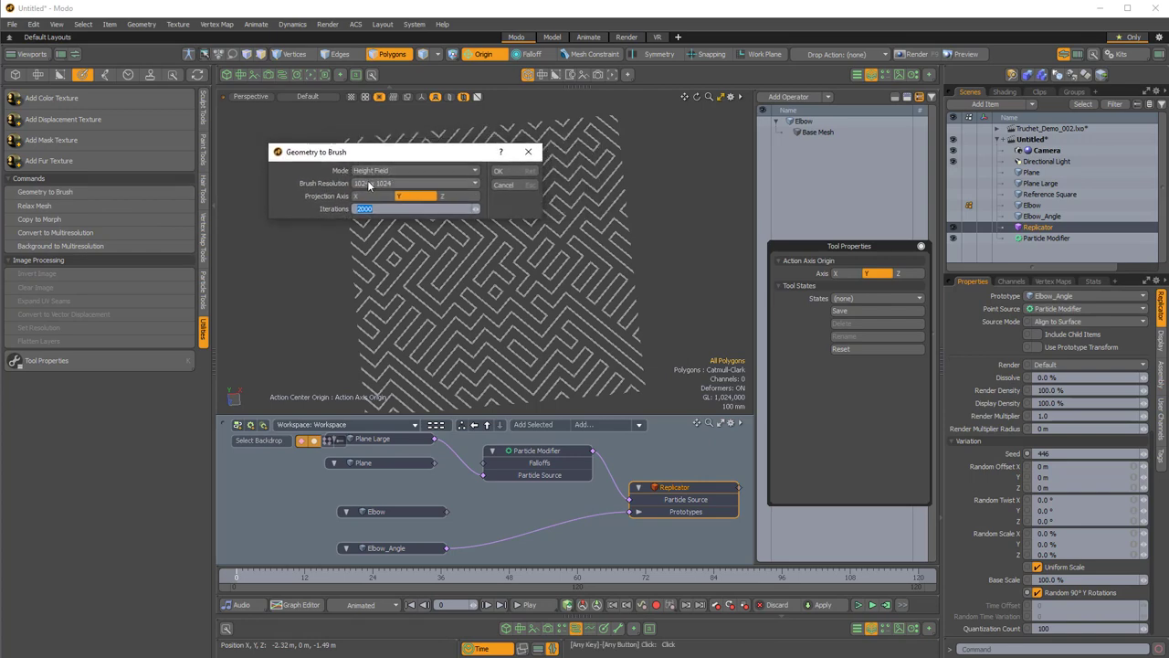
left_click(364, 183)
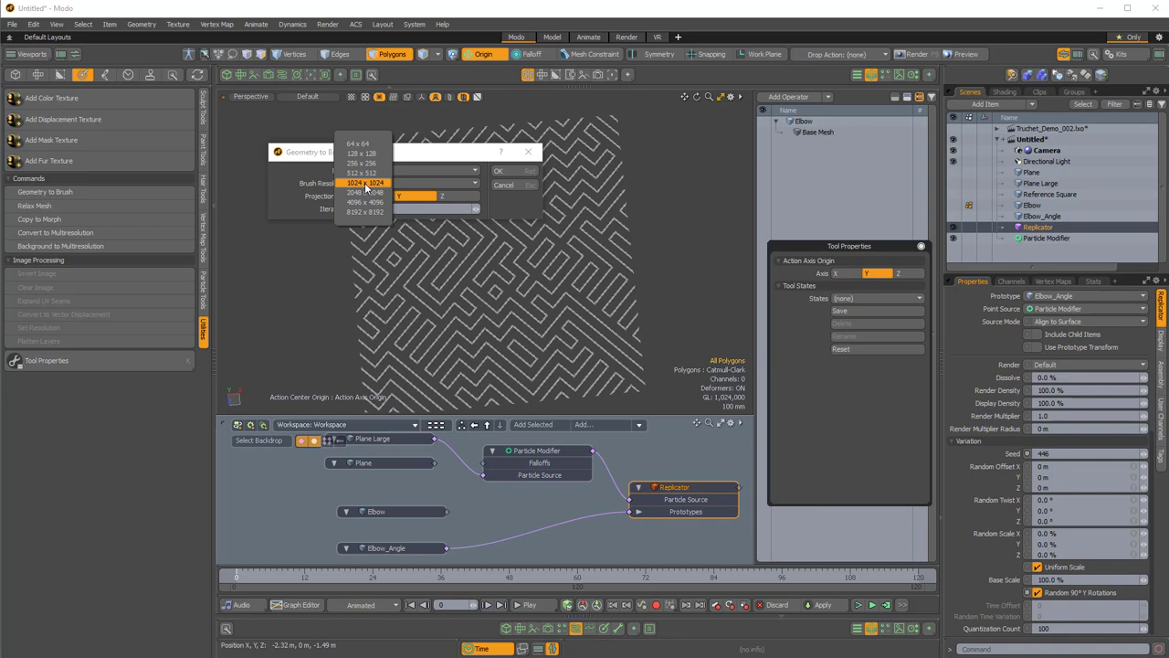
left_click(365, 184)
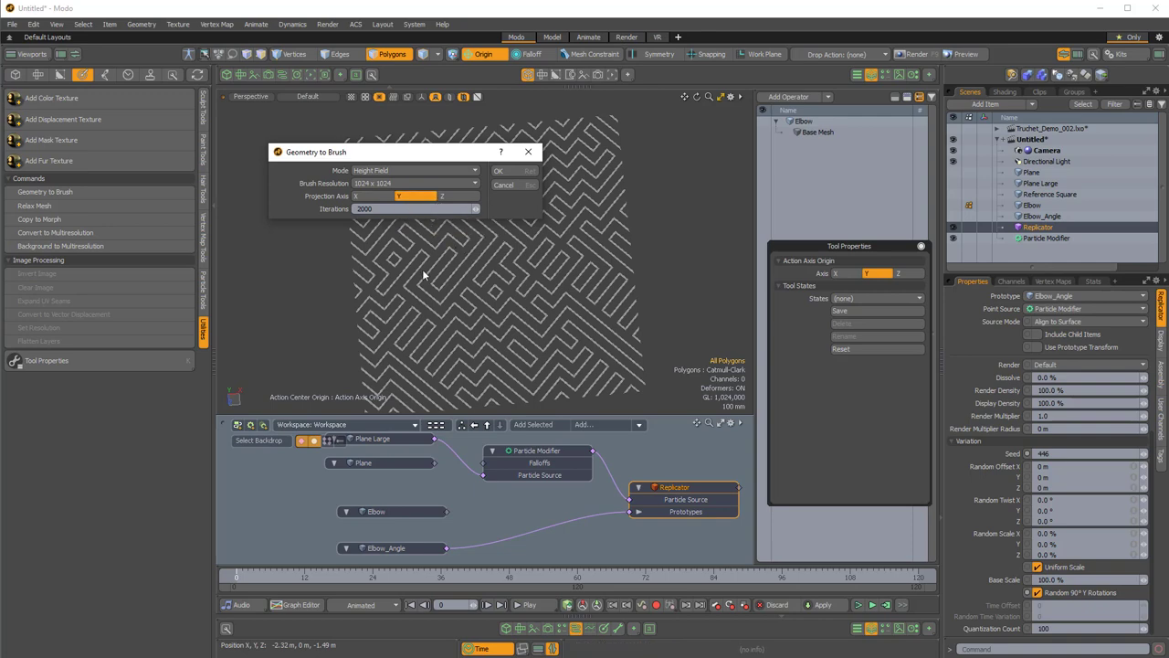
key("alt+Tab")
key("alt+Tab")
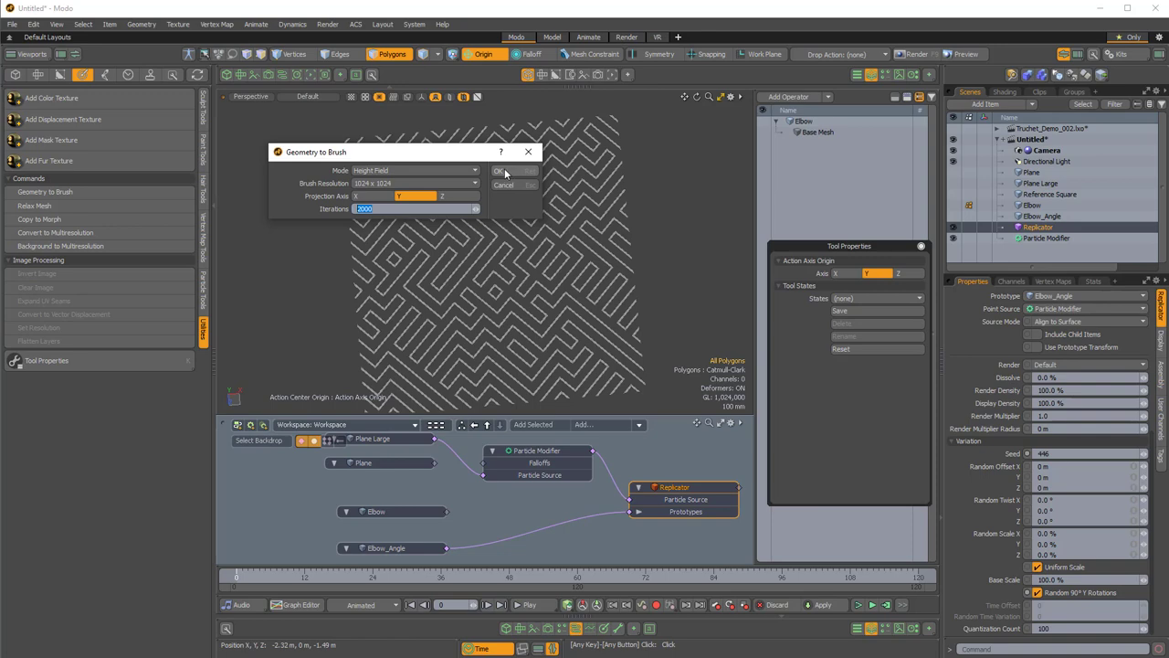
left_click(505, 173)
- Move the Tool Properties window aside and review the Replicators commands for the selected Replicator, including Freeze Replicator
mouse_move(517, 242)
left_mouse_down("alt")
mouse_move(544, 292)
mouse_move(532, 274)
left_mouse_up("alt")
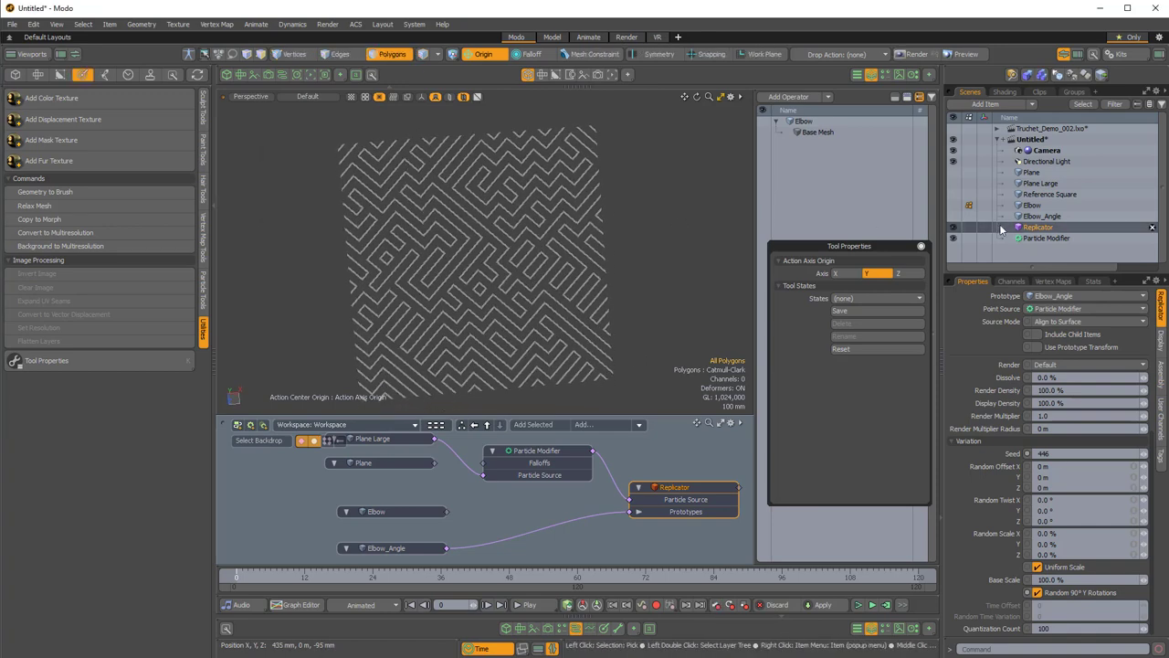
left_click_drag(877, 245, 1057, 316)
left_click_drag(585, 302, 449, 307, "ctrl+alt")
left_click_drag(449, 307, 513, 343, "ctrl+alt")
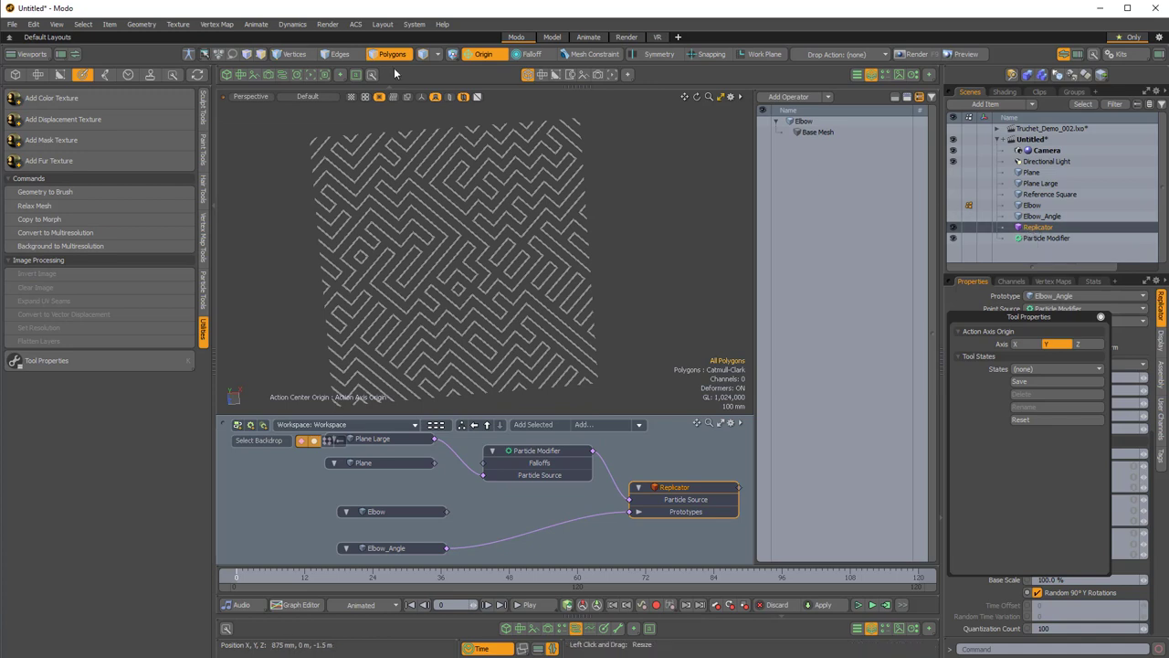
left_click(108, 27)
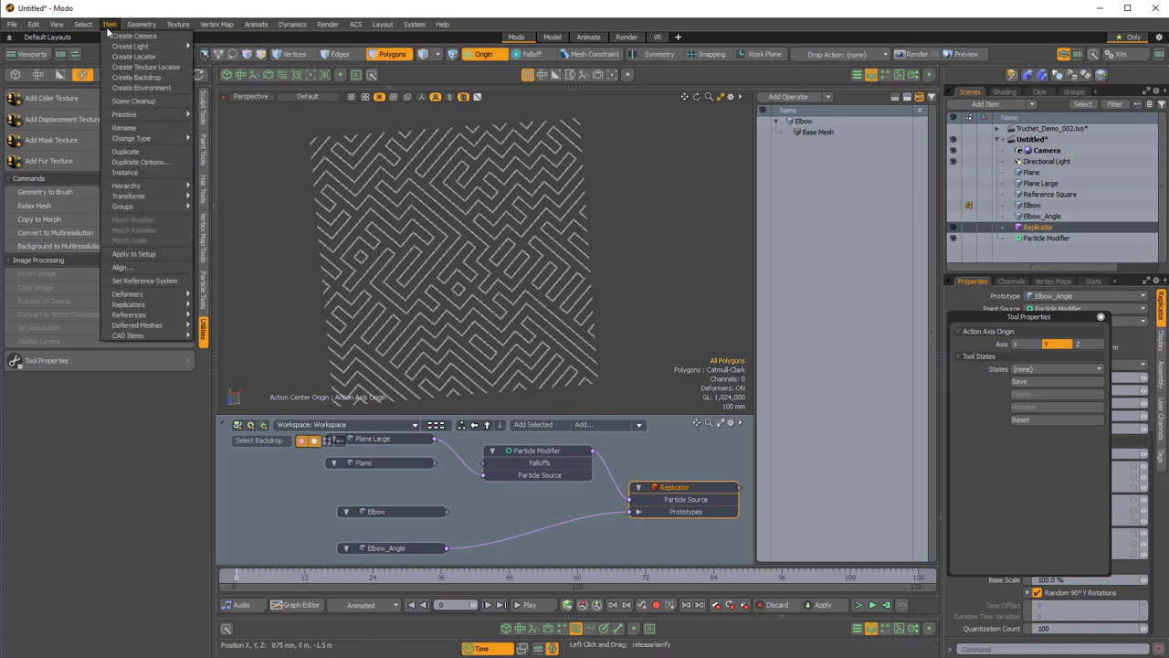
mouse_move(140, 307)
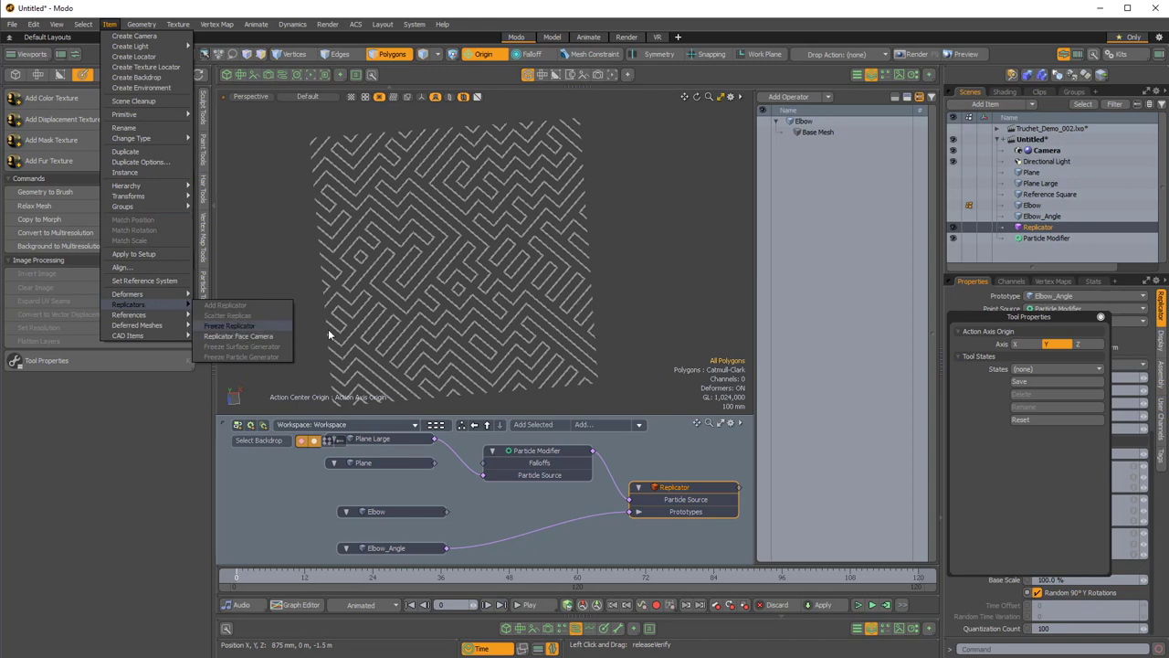
left_click(235, 326)
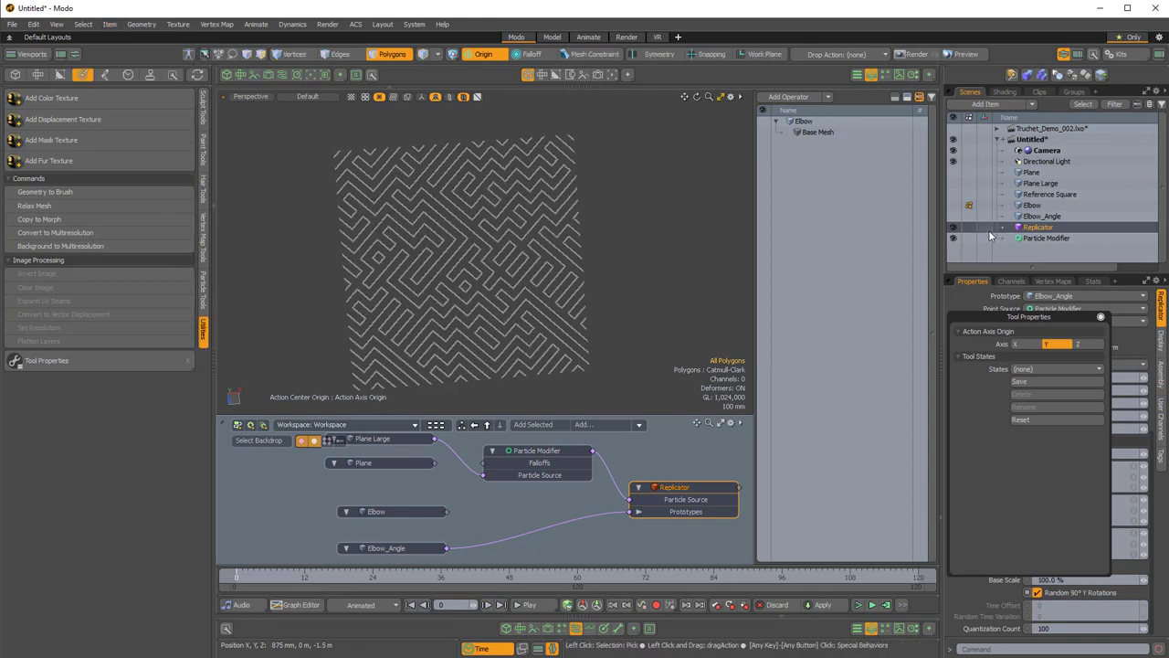
- Create a new mesh item and name it MOP_Merge
left_click_drag(1037, 255, 1044, 247)
double_click(1039, 250)
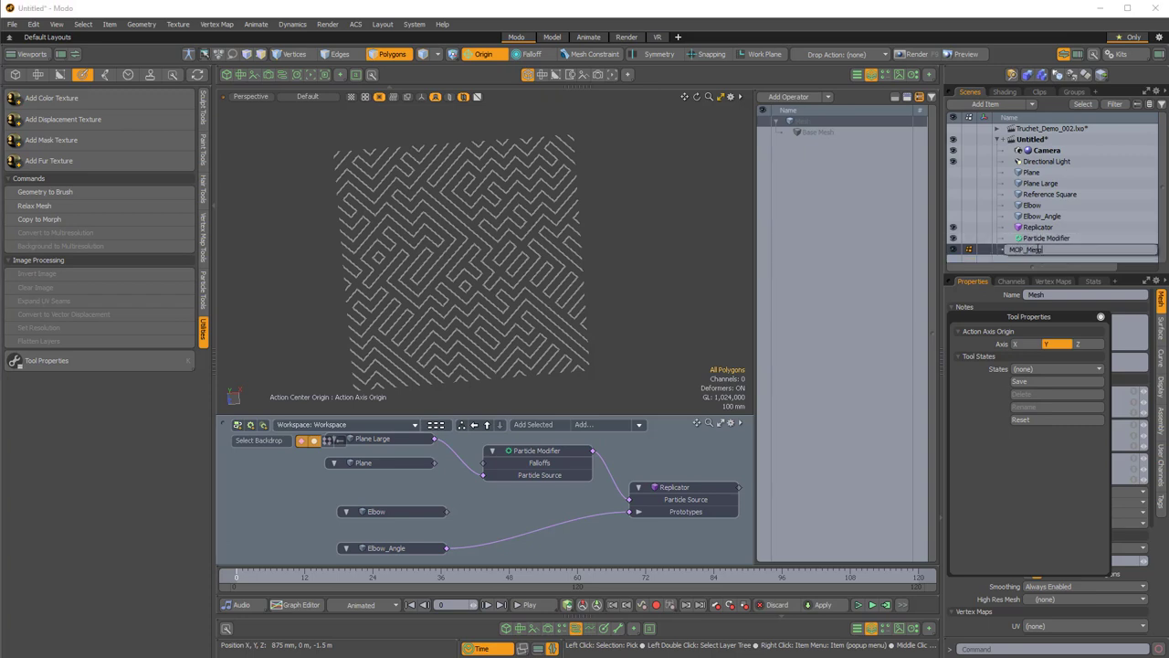
key("Return")
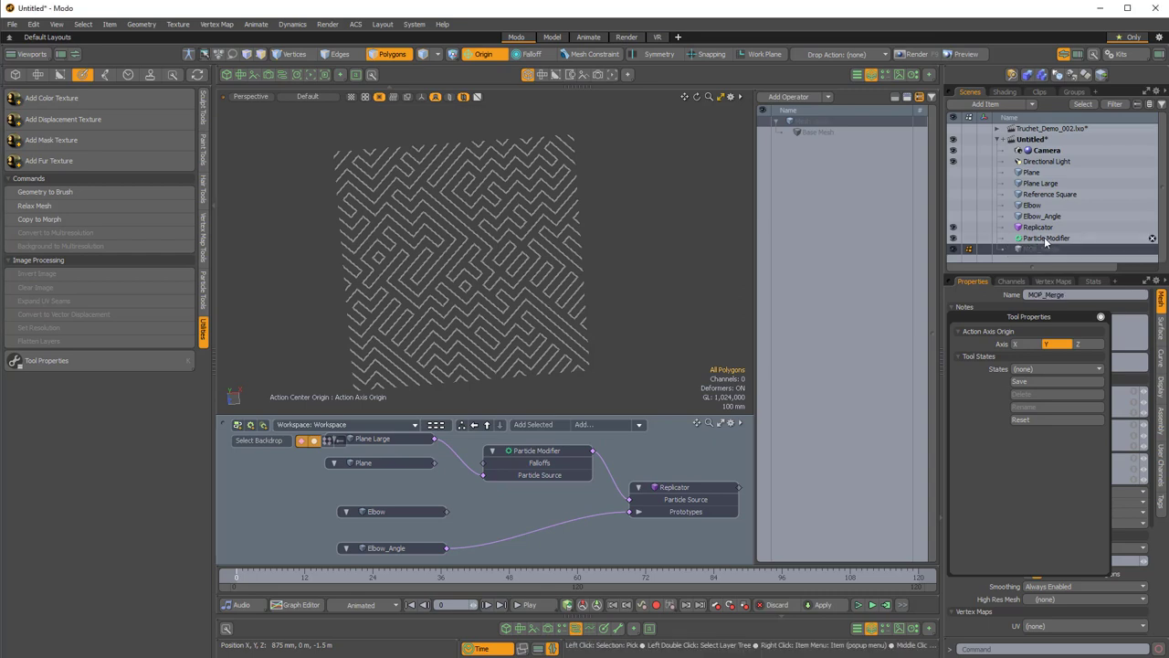
- Add a Merge Meshes operation to MOP_Merge and assign the Replicator as its source
left_click(803, 96)
type("merge")
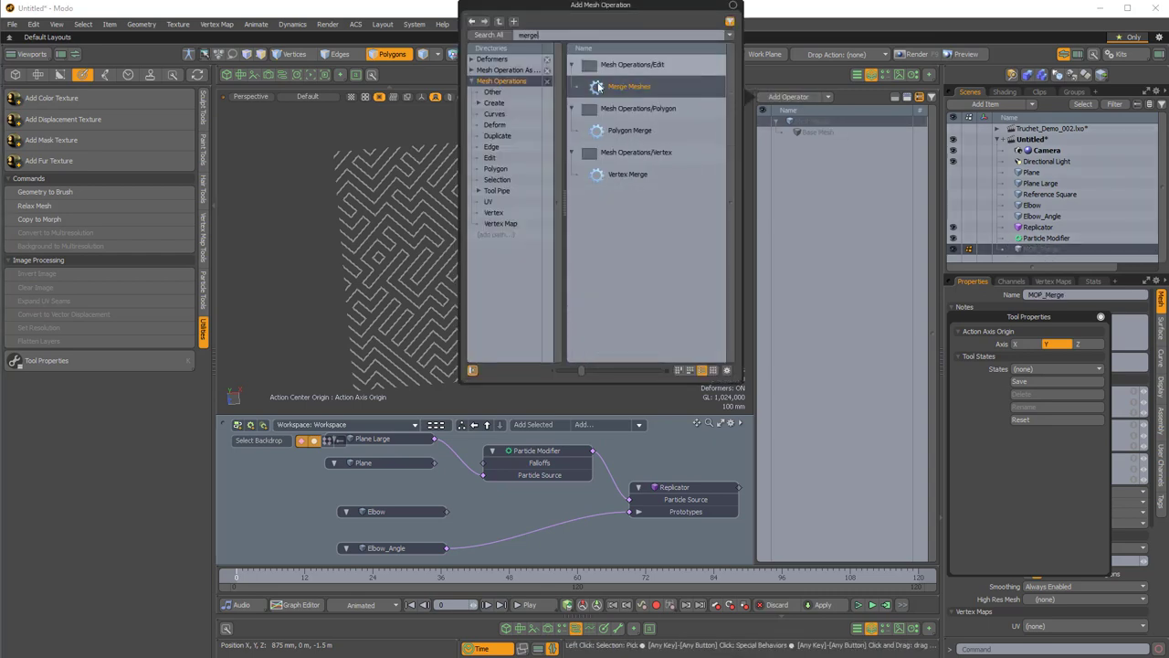
double_click(621, 83)
left_click(784, 133)
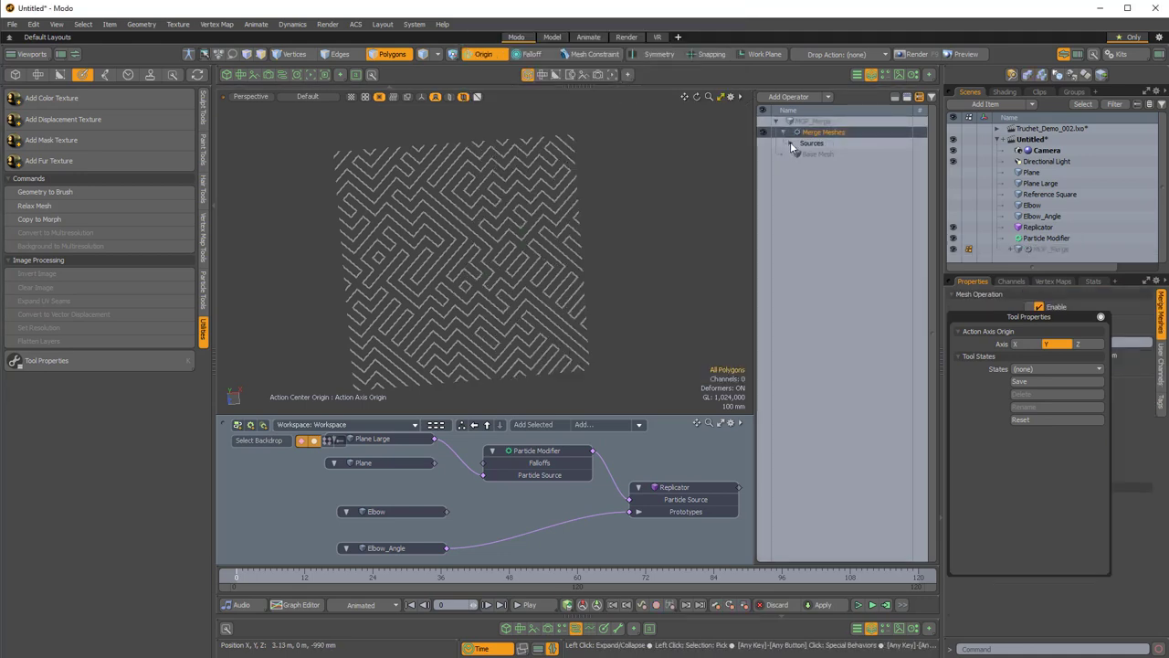
left_click(816, 155)
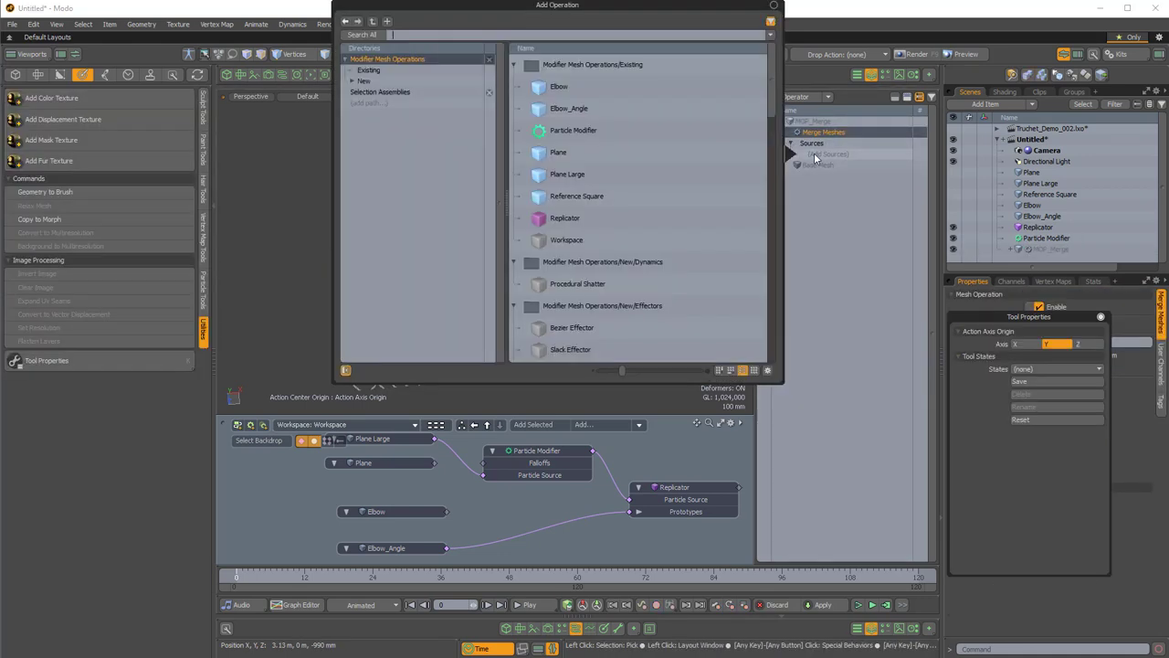
double_click(565, 218)
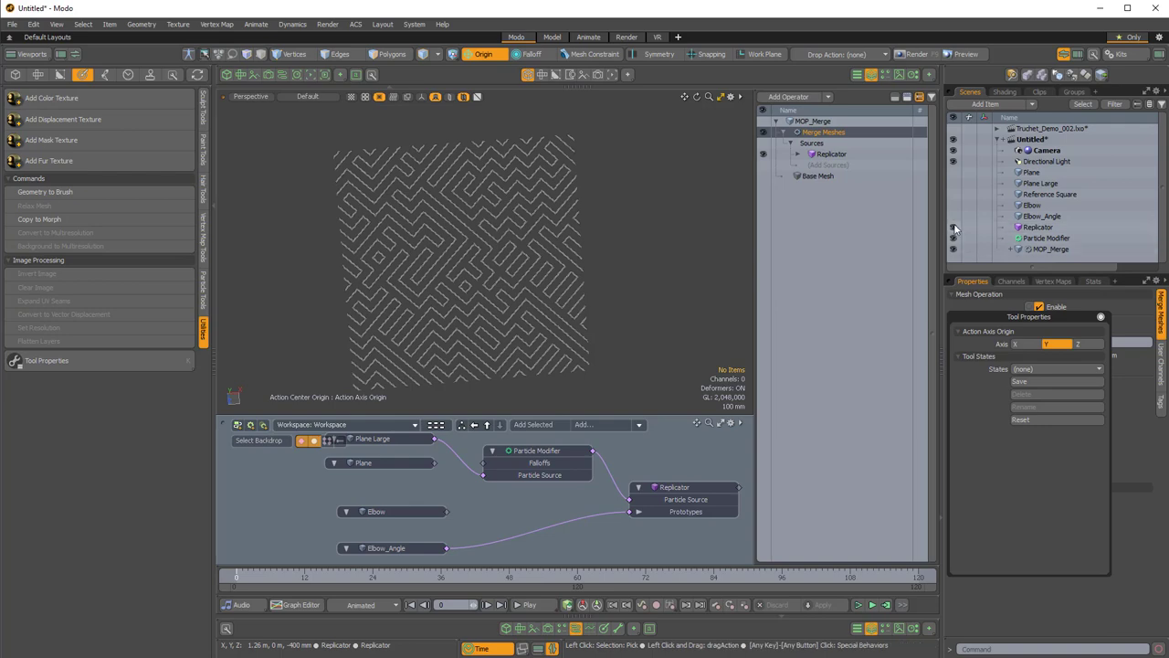
- Hide the Replicator so only MOP_Merge shows, examine the merged pattern up close and make its polygons selectable
scroll(594, 296, "up", 6)
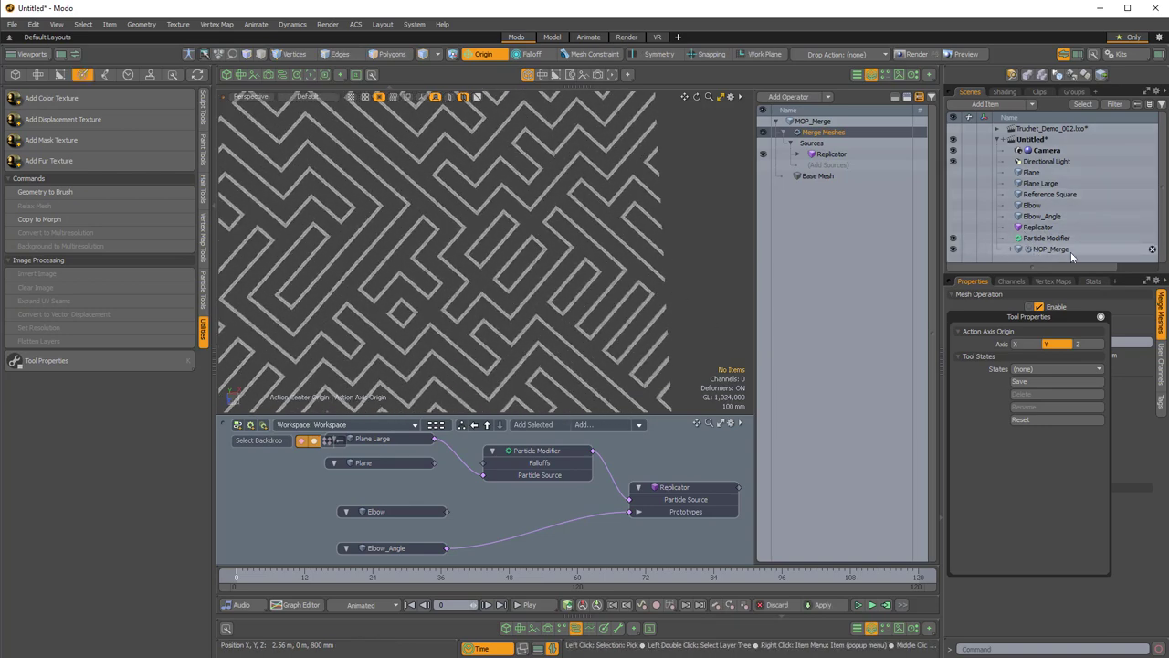
scroll(604, 263, "up", 6)
scroll(605, 263, "down", 6)
left_click_drag(590, 263, 578, 265, "alt")
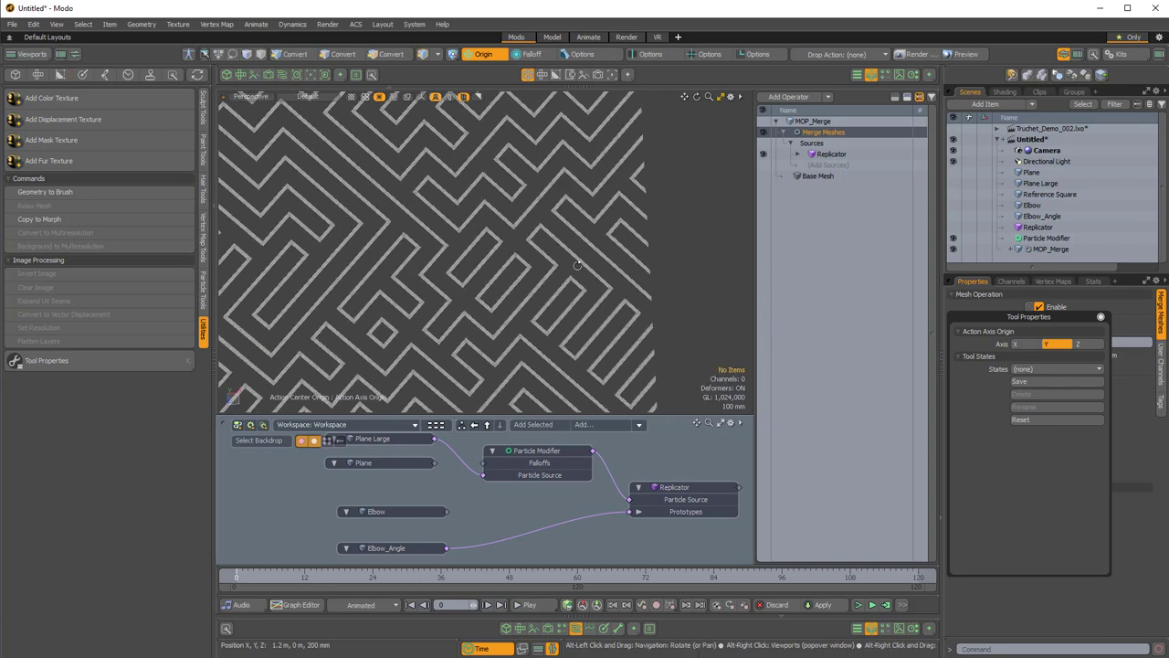
scroll(581, 266, "up", 4)
left_click(597, 274)
key("3")
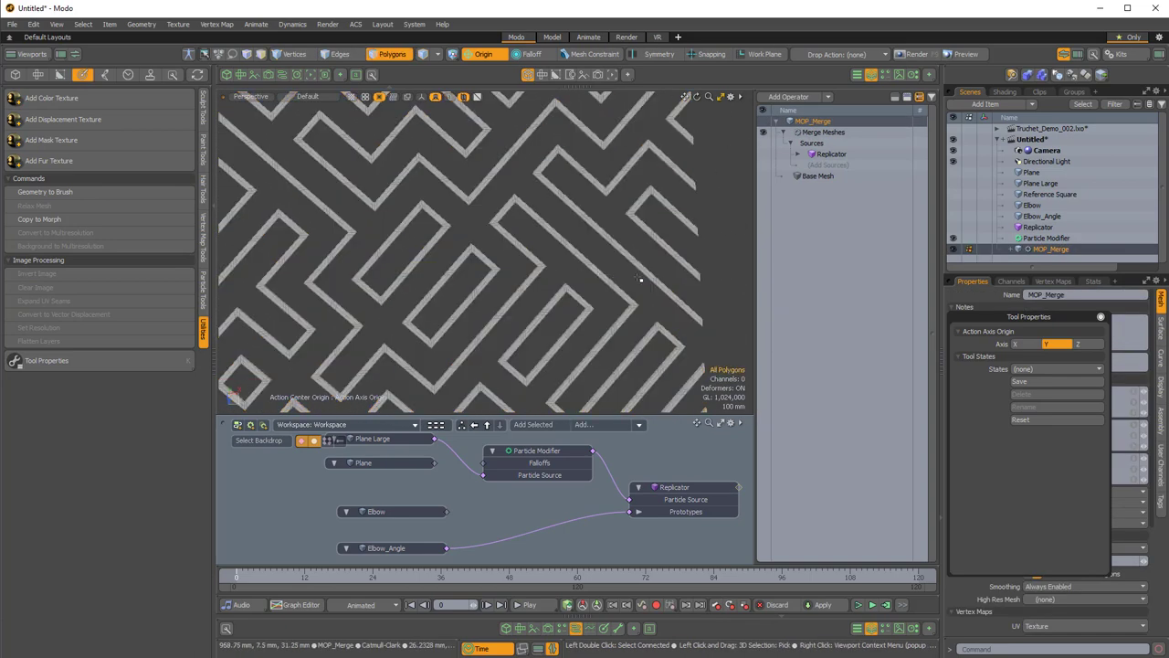
- Select connected polygons at several places in the merged mesh to check whether neighbouring tiles are joined
double_click(591, 271)
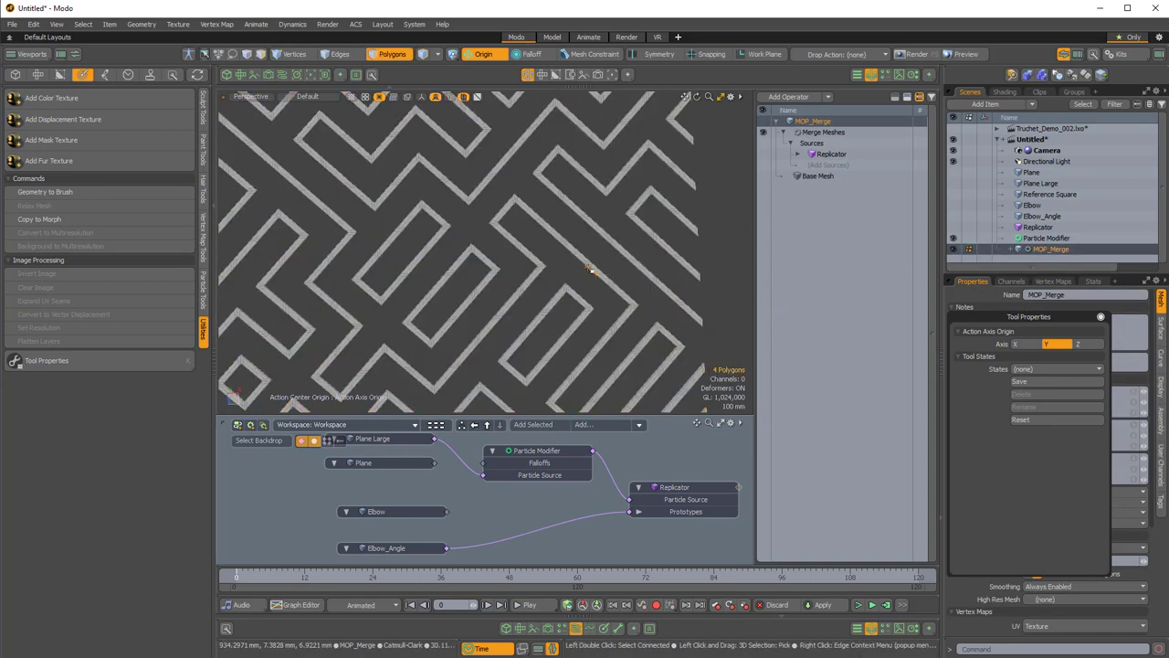
mouse_move(590, 271)
left_mouse_down("ctrl+alt")
mouse_move(560, 268)
mouse_move(607, 267)
left_mouse_up("ctrl+alt")
left_click(541, 263)
double_click(491, 274)
left_click_drag(530, 274, 440, 232, "ctrl+alt")
double_click(436, 227)
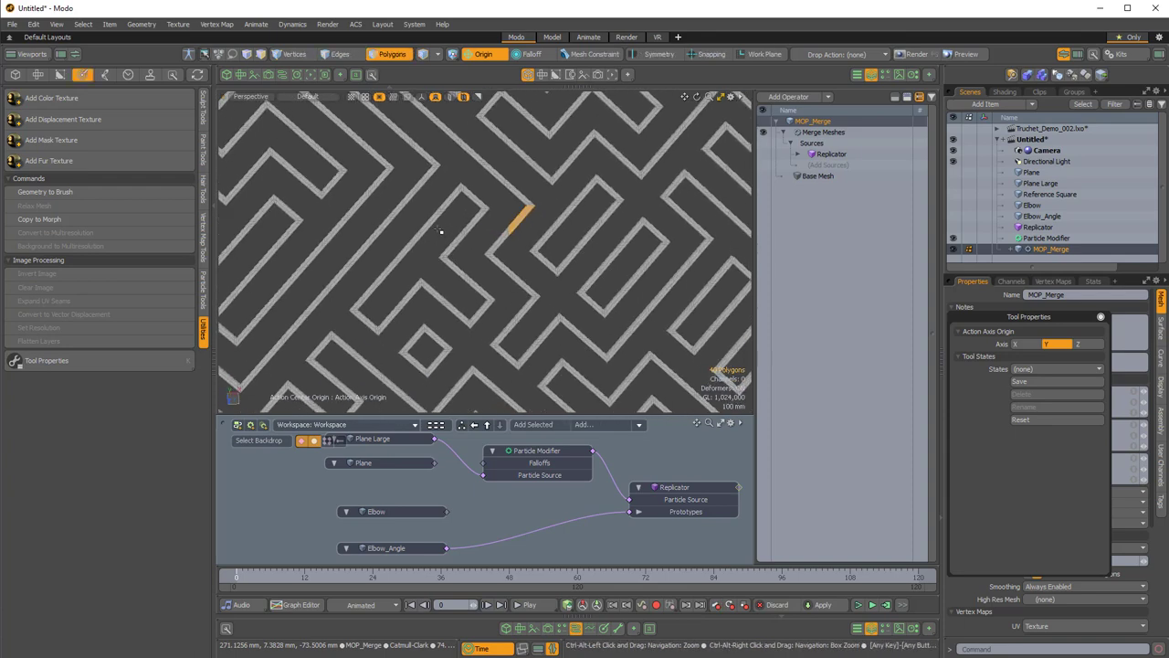
double_click(432, 227)
mouse_move(584, 232)
left_mouse_down("ctrl+alt")
mouse_move(539, 230)
mouse_move(567, 245)
left_mouse_up("ctrl+alt")
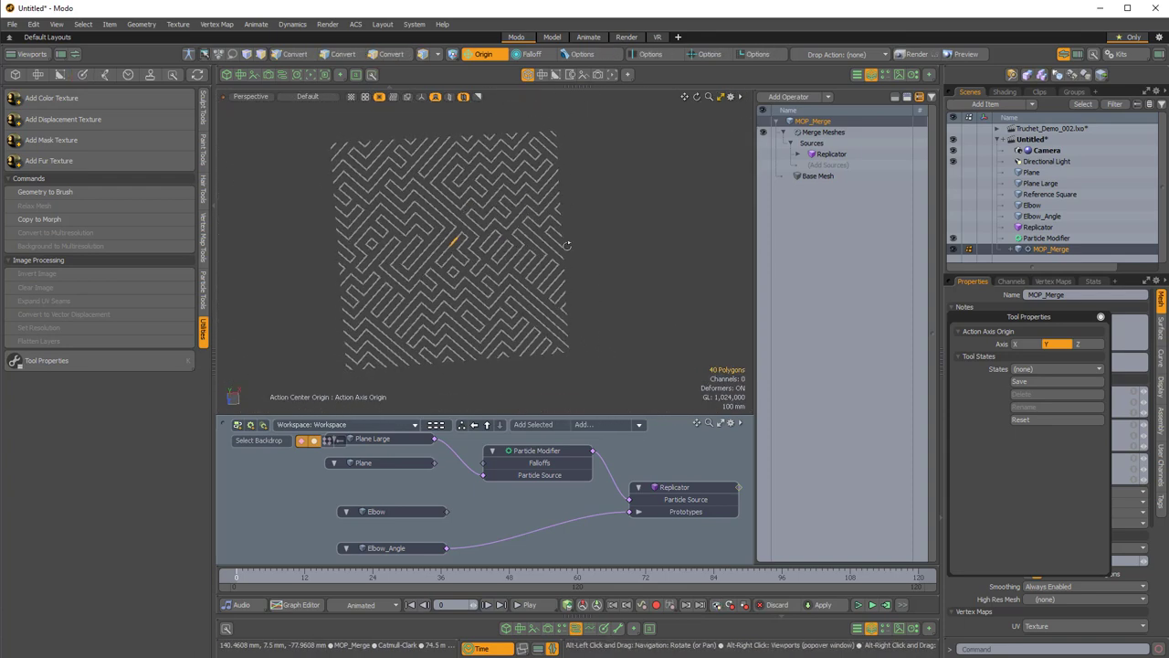
- Add a Vertex Merge operation on top of Merge Meshes in MOP_Merge
left_click(792, 144)
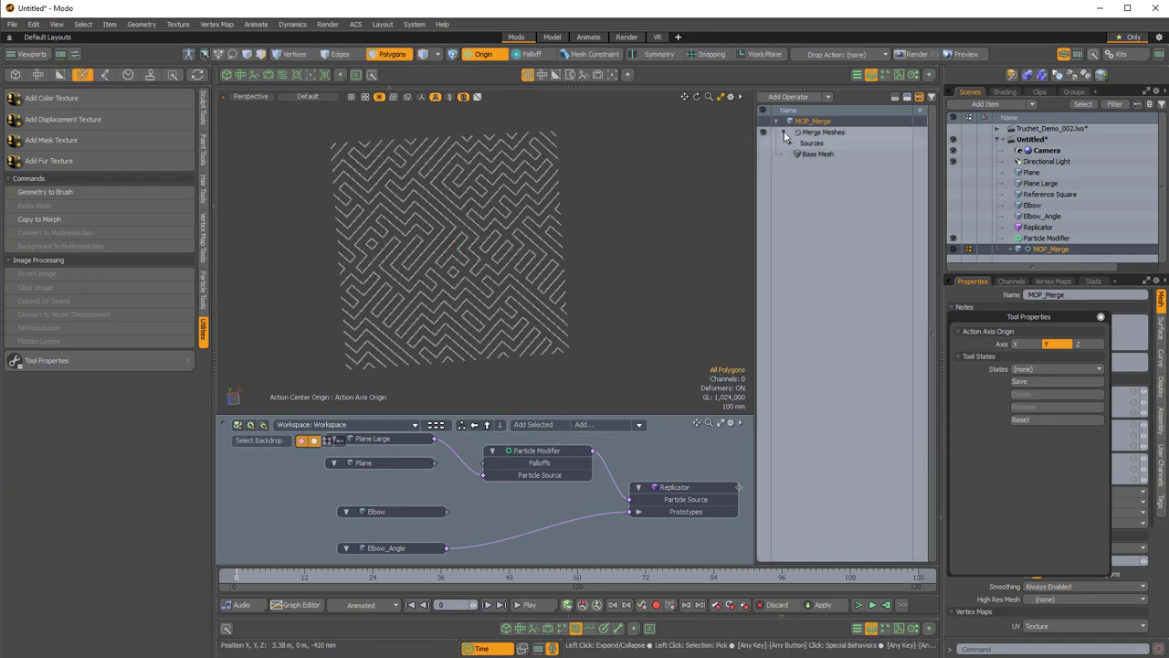
left_click(783, 133)
left_click(791, 98)
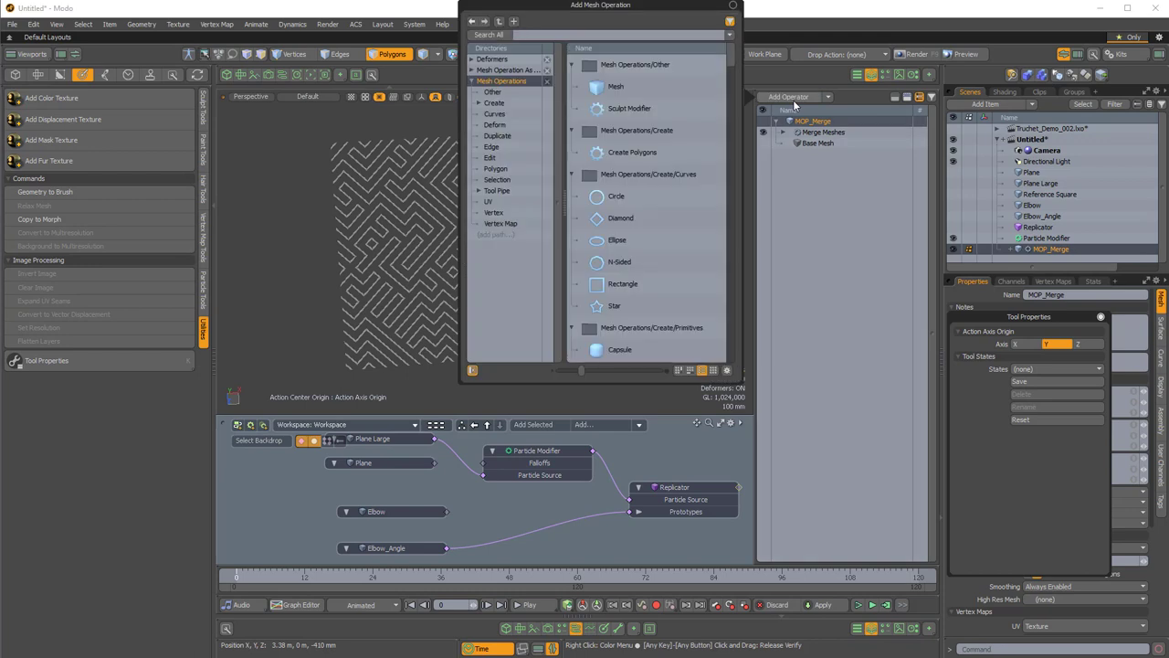
type("vertex")
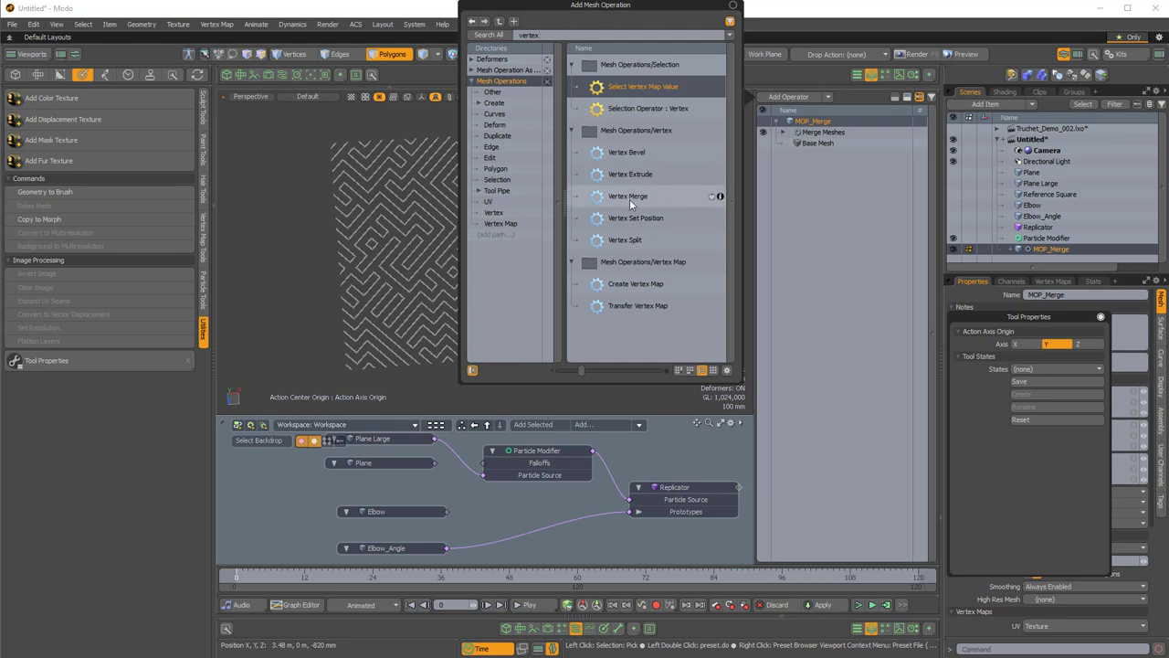
double_click(629, 196)
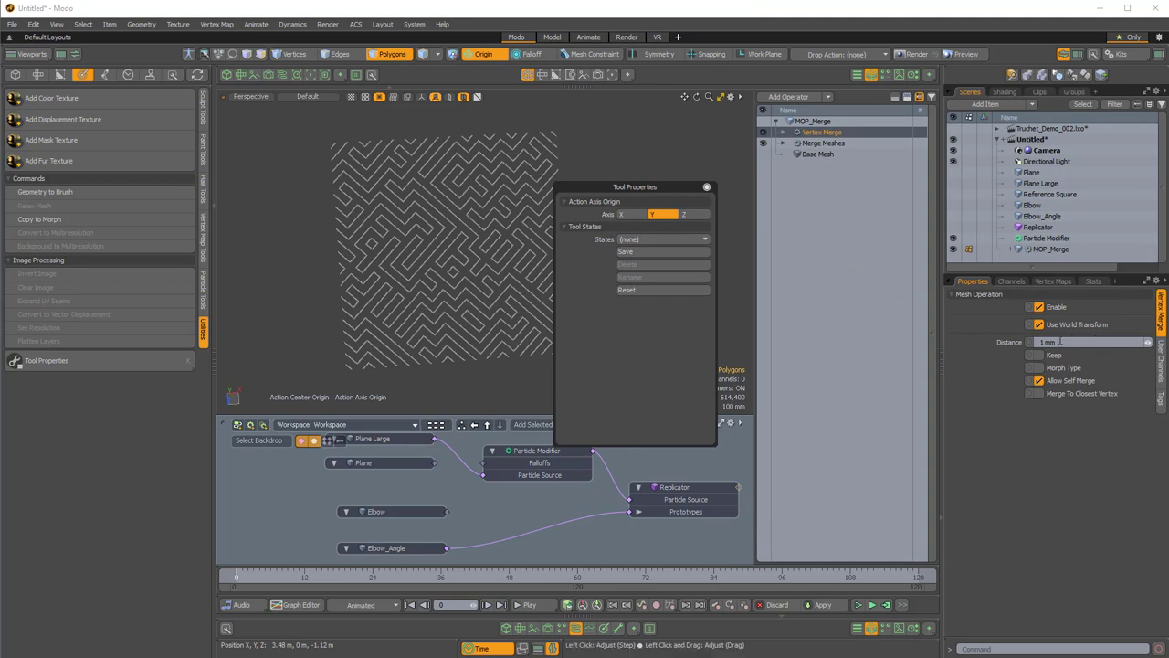
- Set the Vertex Merge distance to 100 um and move the Tool Properties window off the viewport
left_click(1097, 342)
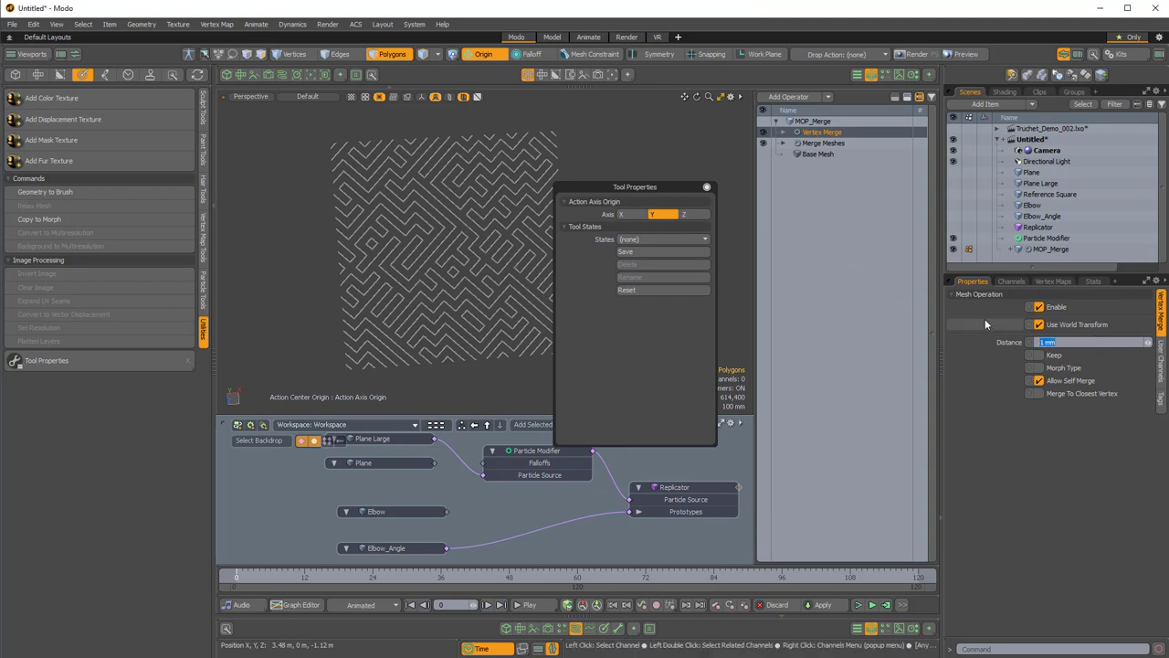
type("100um")
left_click_drag(684, 185, 945, 322)
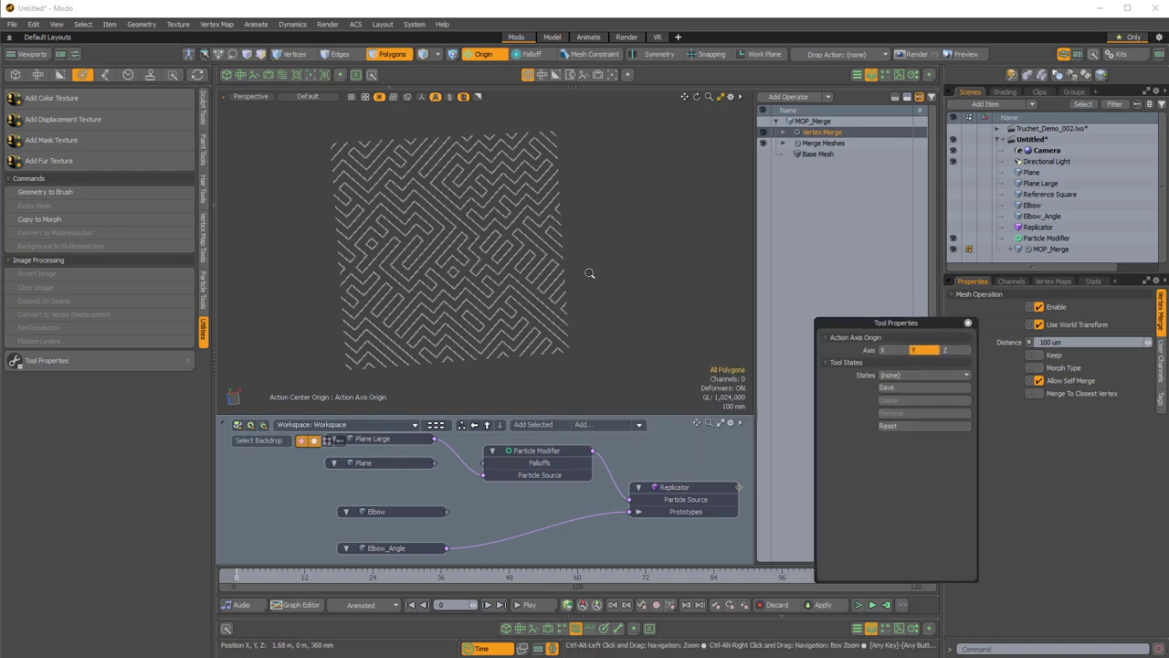
- Select a connected strand near the middle of the angular pattern to check that Vertex Merge joins its tiles
scroll(587, 268, "up", 5)
left_click_drag(568, 275, 570, 274, "ctrl+alt")
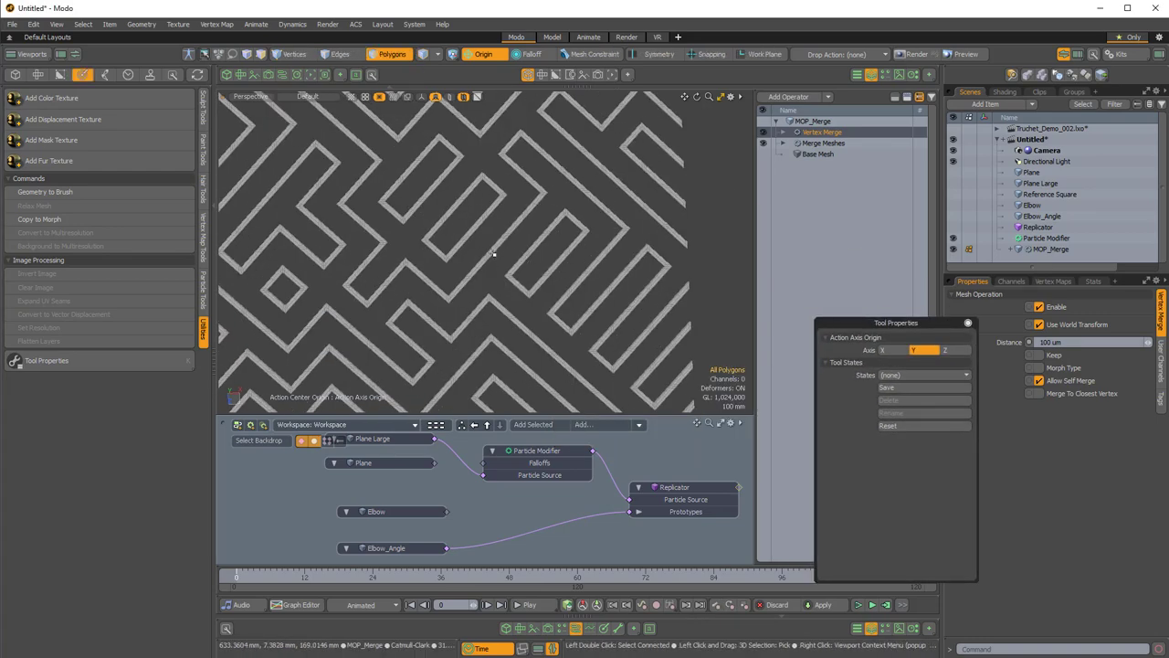
left_click(495, 250)
double_click(494, 249)
scroll(532, 237, "down", 5)
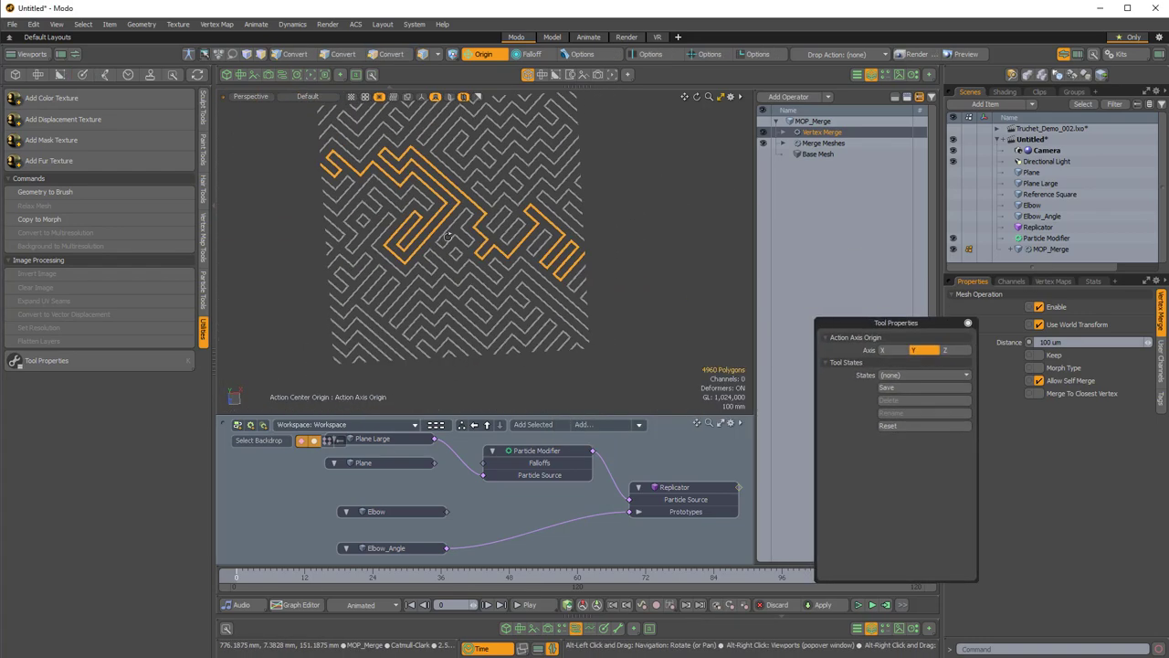
left_click_drag(533, 237, 539, 190, "alt")
scroll(519, 247, "up", 5)
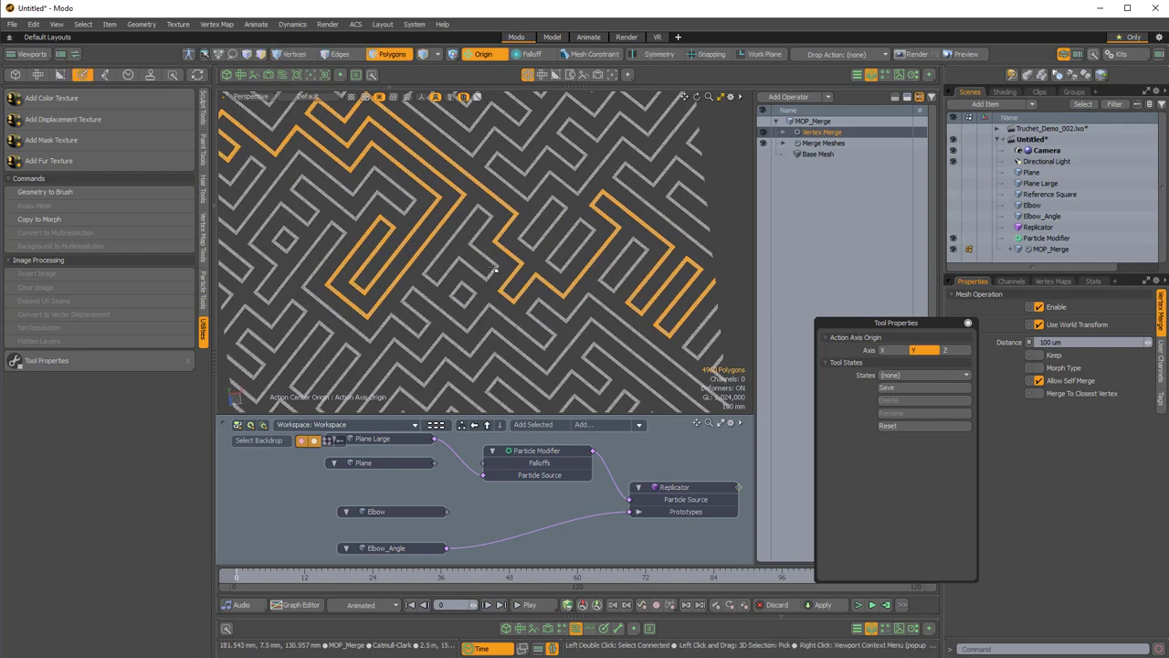
double_click(494, 262)
scroll(494, 262, "down", 5)
left_click_drag(492, 269, 484, 293, "alt")
scroll(498, 259, "up", 5)
- Check more connected strands elsewhere in the angular pattern, clear the polygon selection and view the whole pattern
left_click(509, 243)
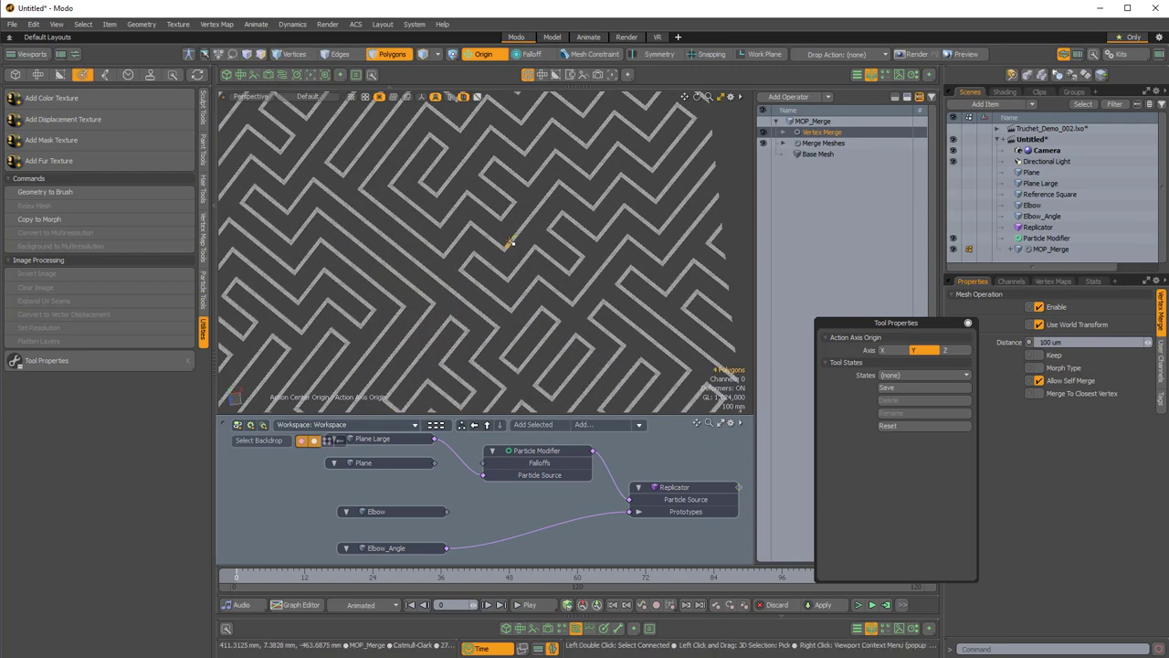
scroll(537, 241, "down", 3)
double_click(526, 240)
scroll(529, 240, "up", 4)
scroll(530, 241, "down", 5)
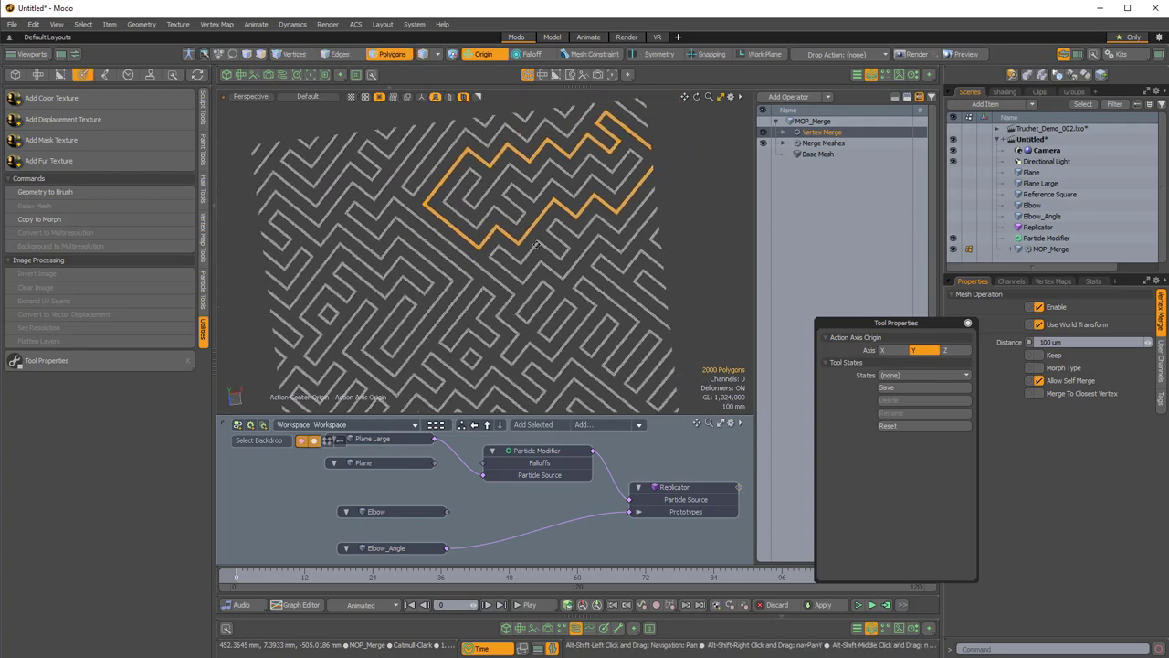
scroll(557, 256, "up", 3)
left_click_drag(568, 263, 550, 222, "alt+shift")
left_click(552, 222)
scroll(552, 222, "down", 5)
double_click(552, 224)
scroll(585, 229, "up", 6)
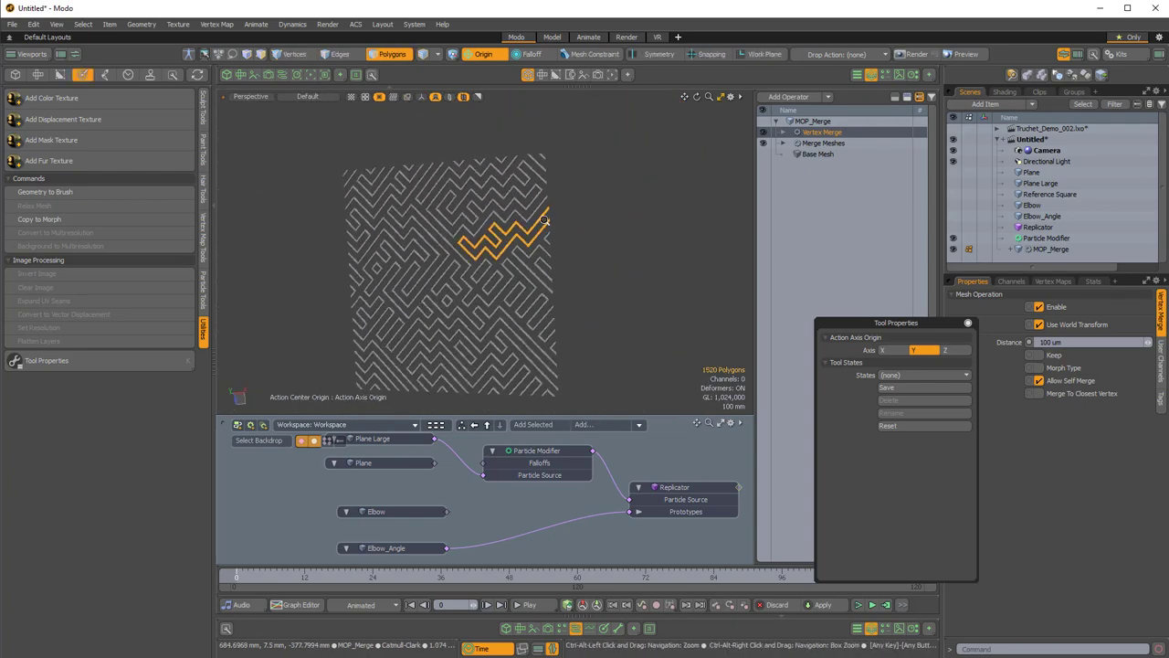
left_click(582, 235)
left_click_drag(593, 232, 510, 239, "ctrl+alt")
left_click_drag(510, 239, 577, 217, "alt")
left_click_drag(577, 218, 586, 294, "alt+shift")
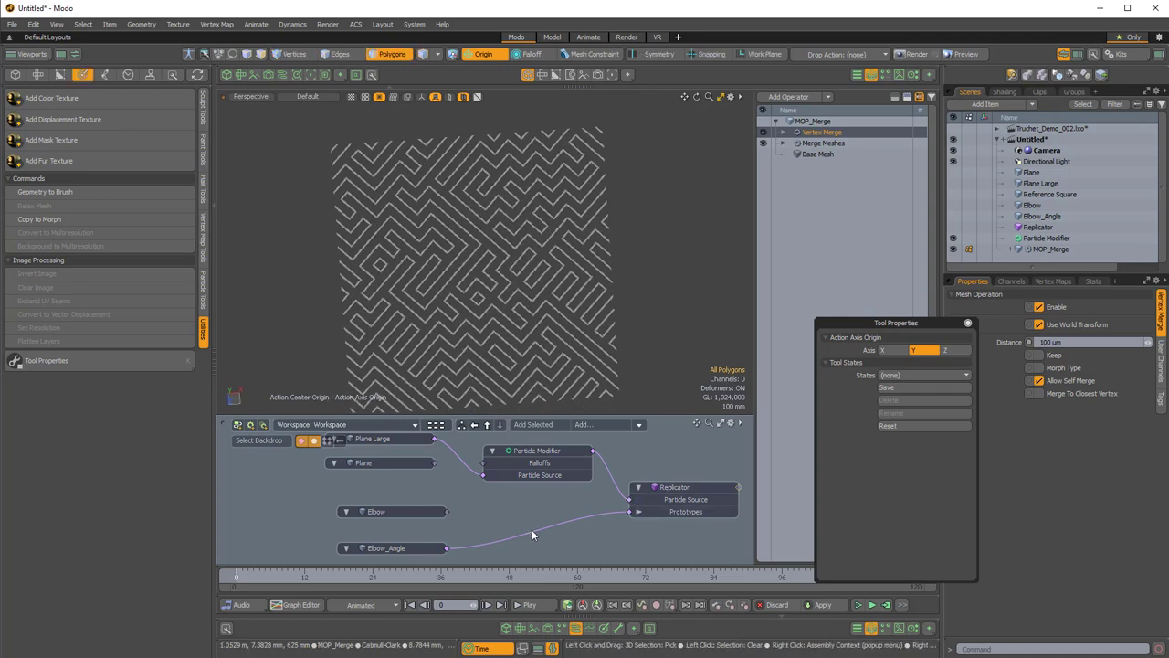
- Replace Elbow_Angle with Elbow as the Replicator's prototype and check the connected strands of the curved pattern
left_click_drag(531, 531, 539, 548)
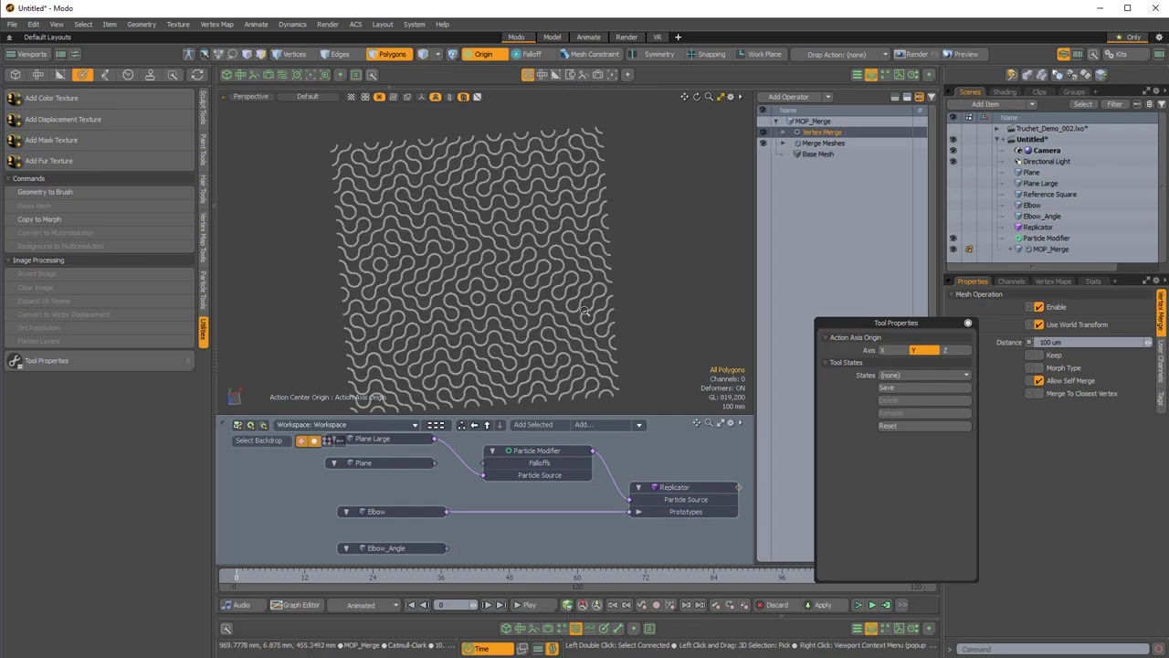
scroll(581, 305, "up", 5)
left_click(574, 300)
double_click(573, 300)
scroll(574, 301, "down", 6)
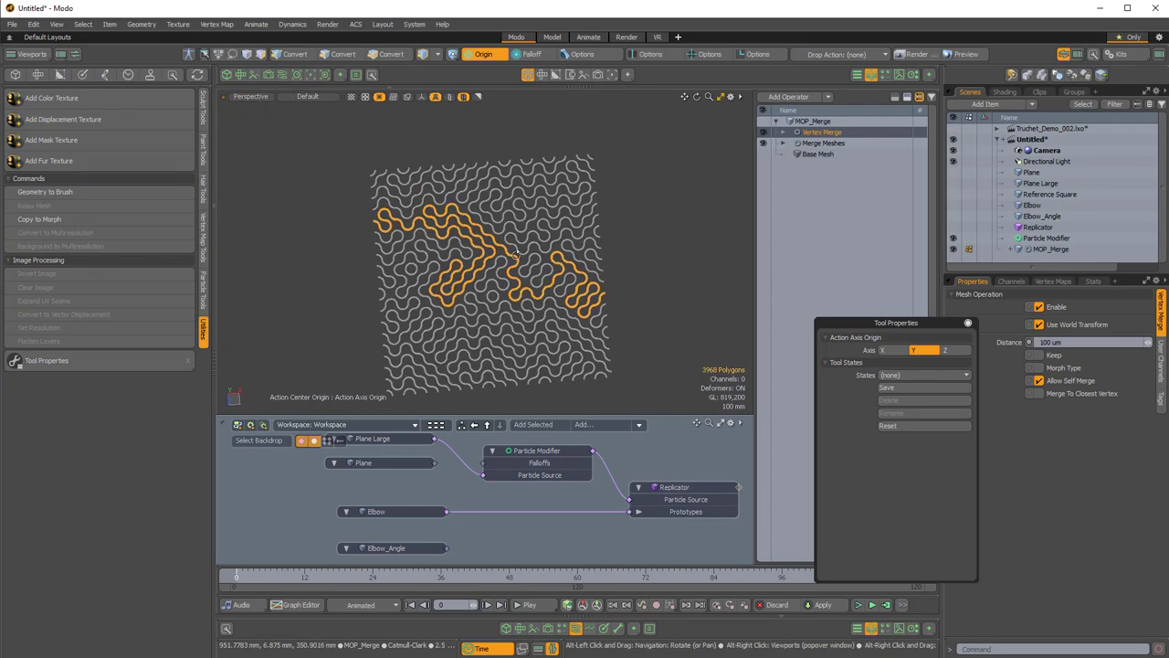
scroll(571, 304, "up", 2)
double_click(506, 291)
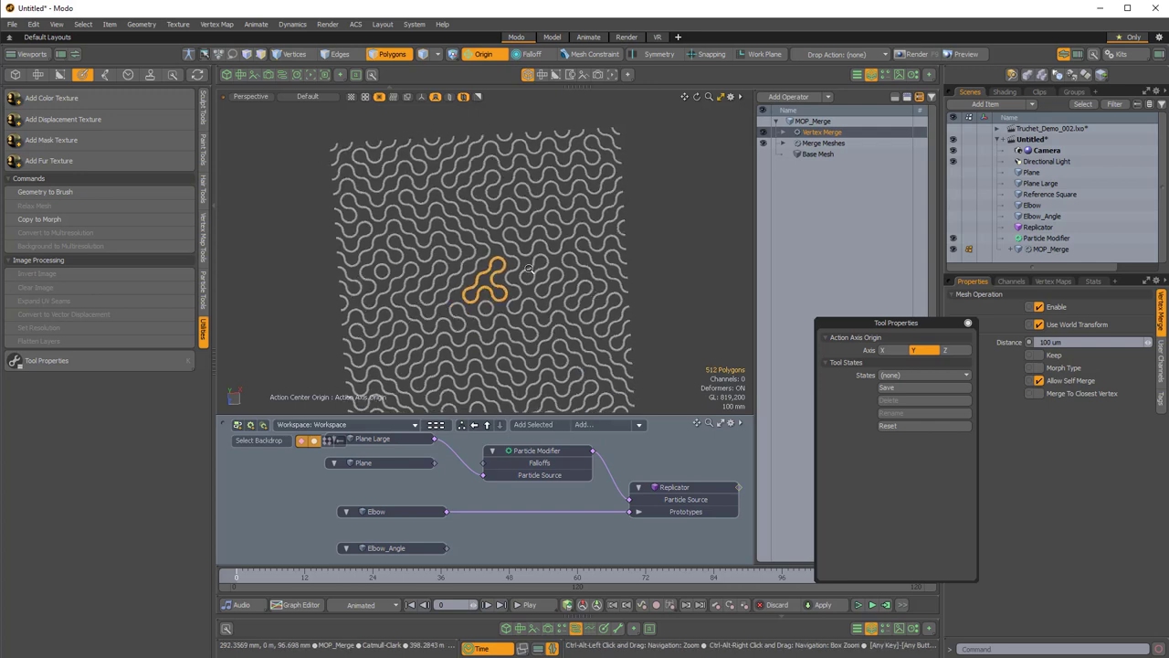
scroll(559, 279, "down", 2)
left_click(645, 283)
left_click_drag(645, 283, 618, 279, "alt")
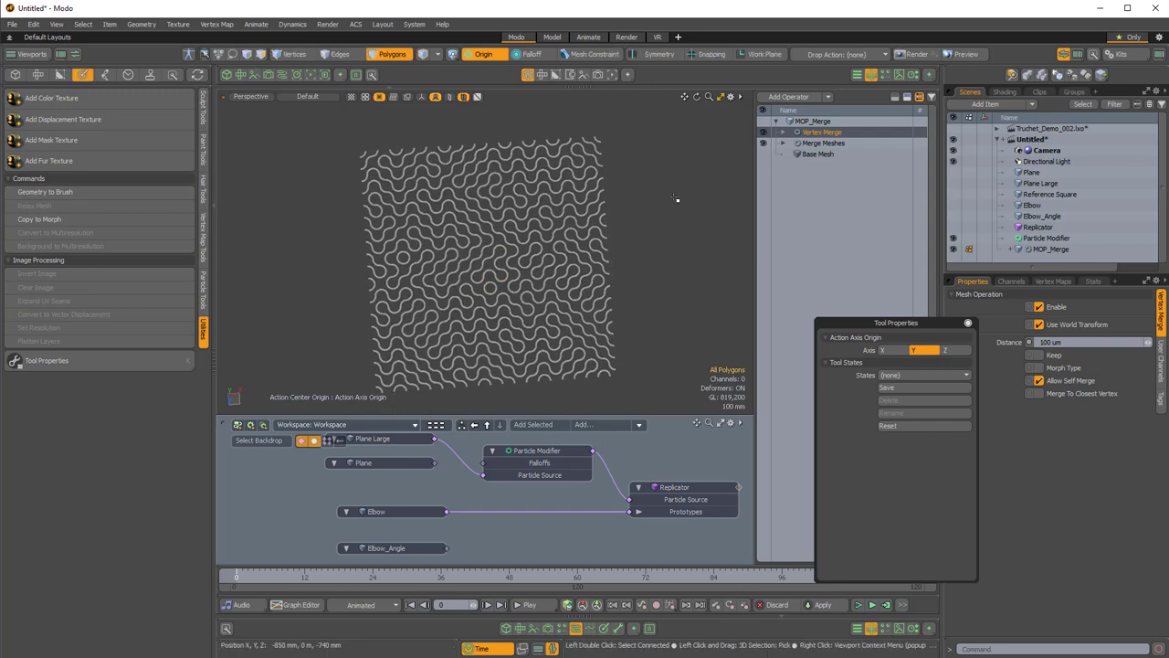
- Bake MOP_Merge with Geometry to Brush in Height Field mode at 1024 x 1024 along Y, inspect the image and close it
left_click(1037, 249)
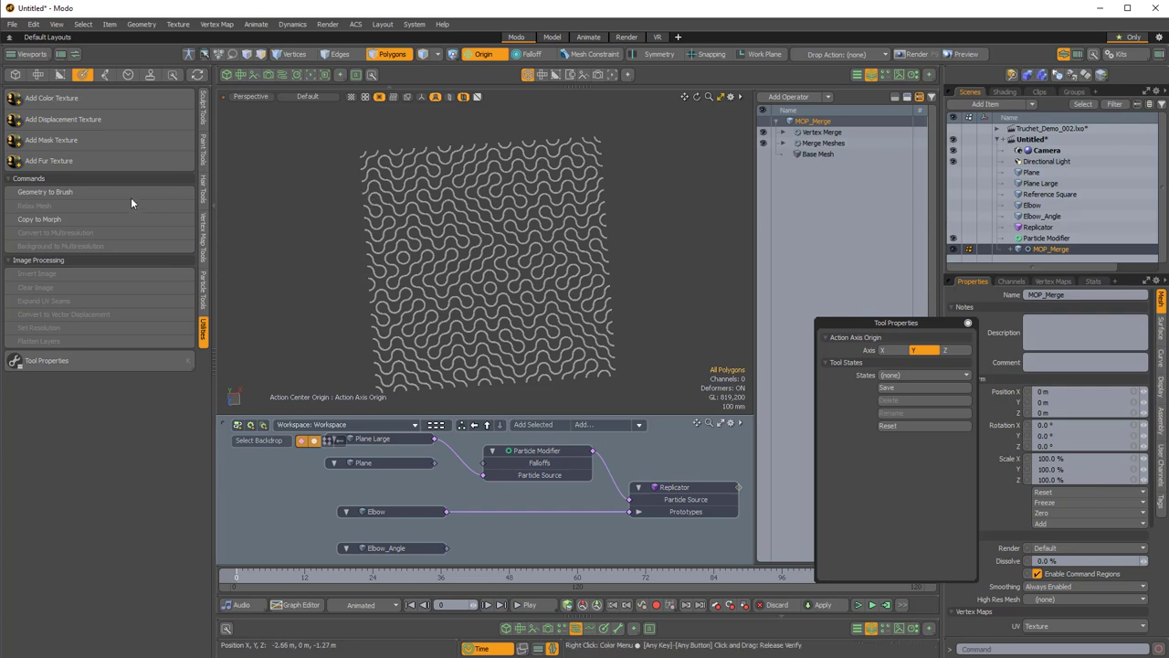
left_click(84, 191)
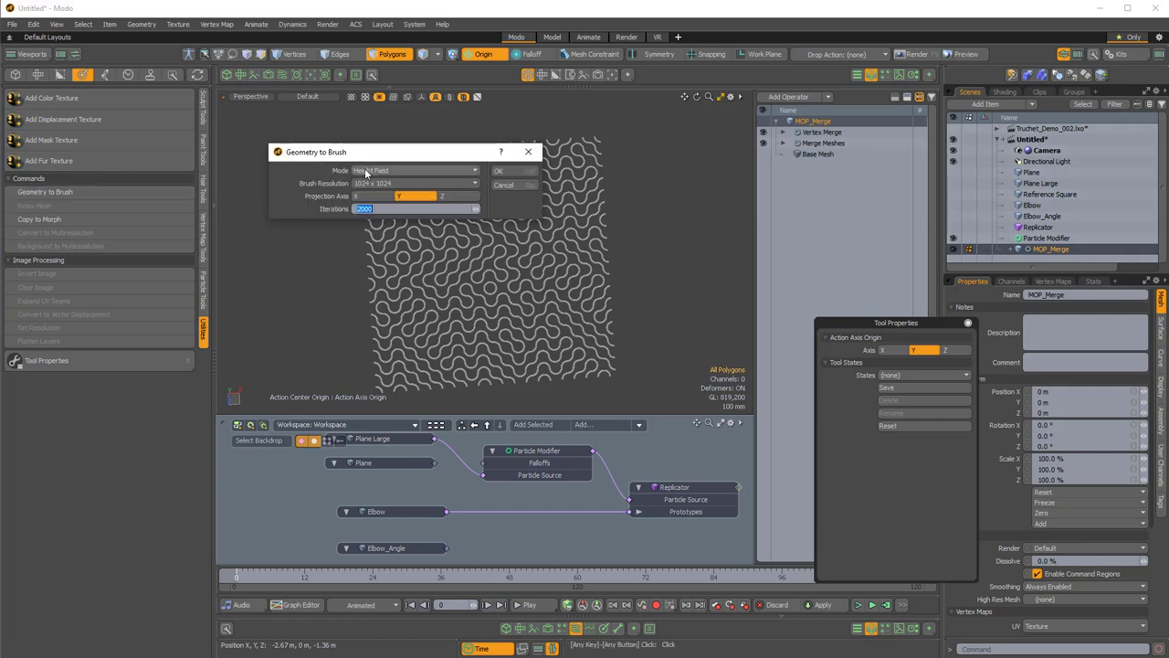
left_click(499, 172)
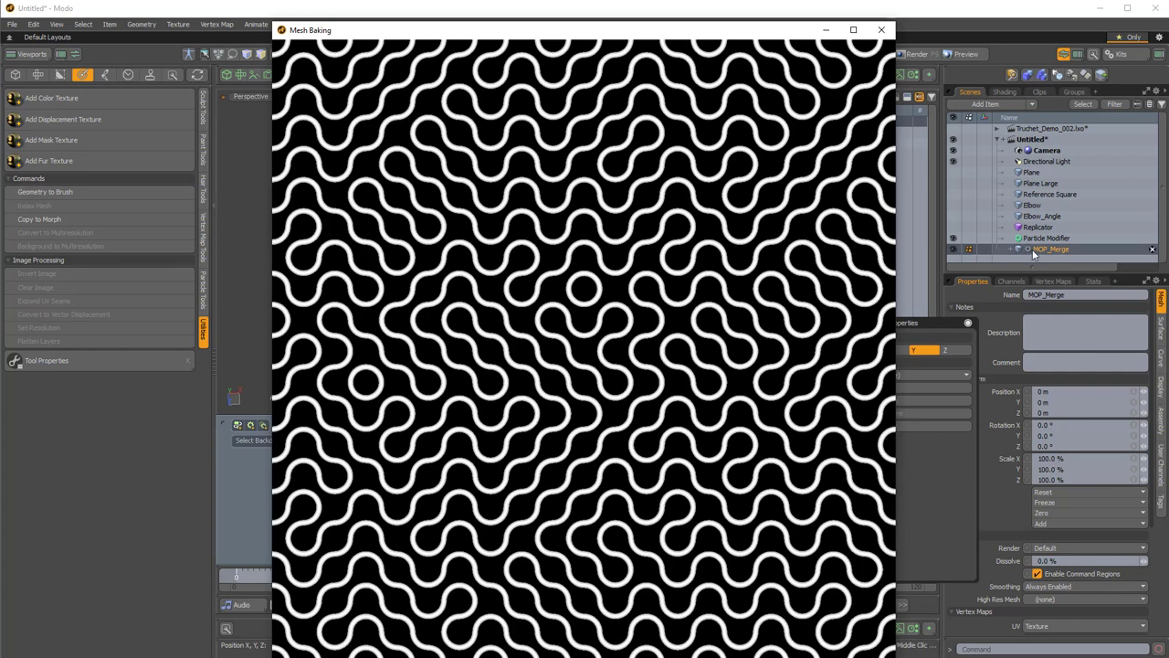
left_click_drag(576, 40, 509, 32)
left_click_drag(509, 40, 522, 42)
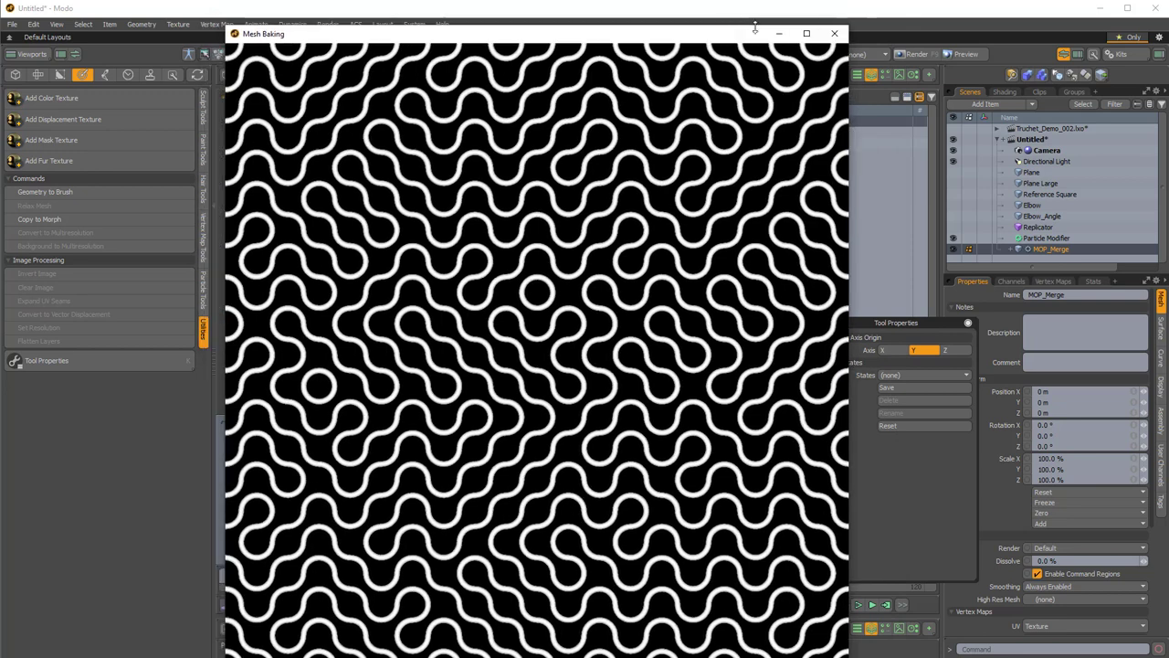
left_click(835, 32)
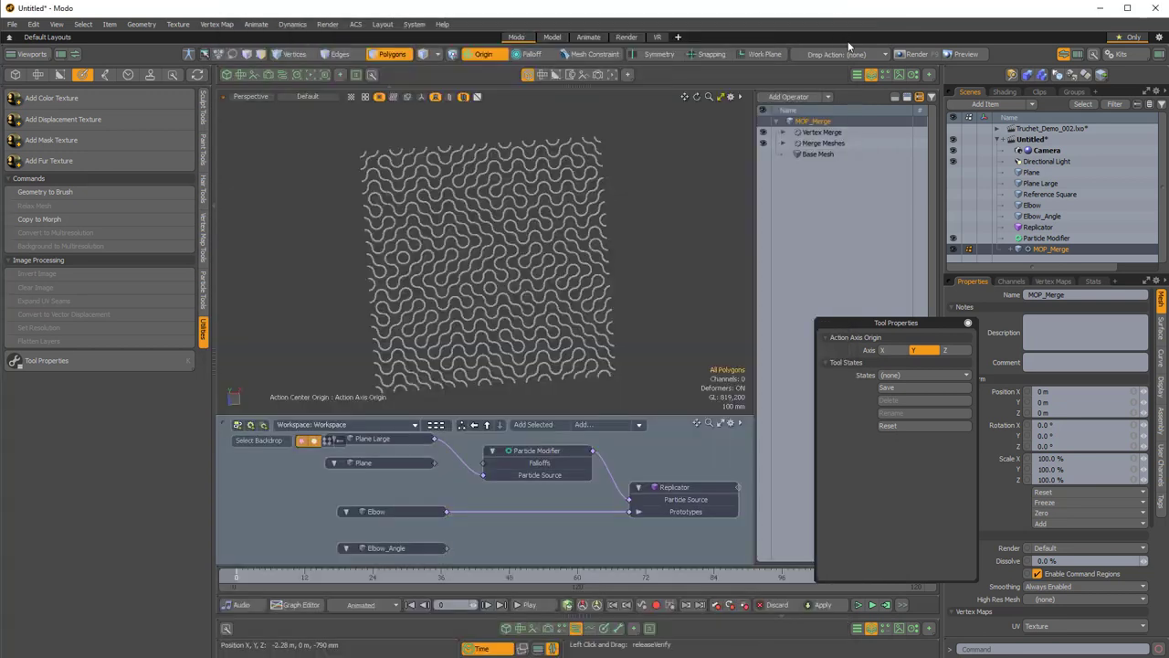
- Load the baked image Truchet_0001 into the scene as an image clip
left_click(902, 75)
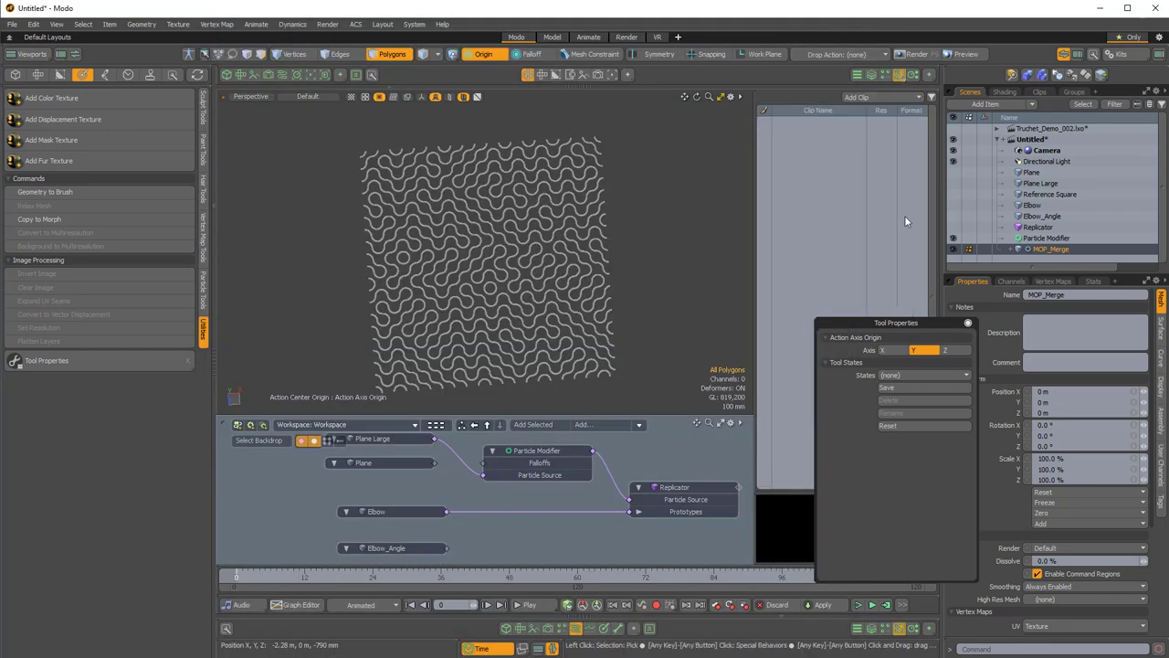
left_click(872, 96)
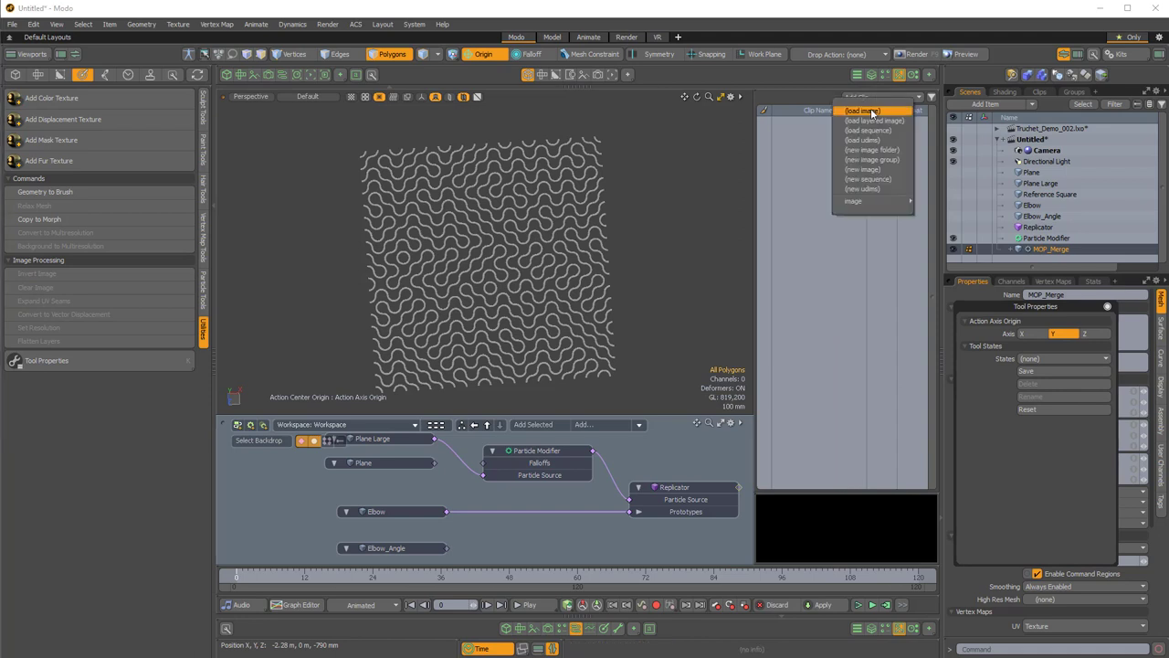
left_click(870, 111)
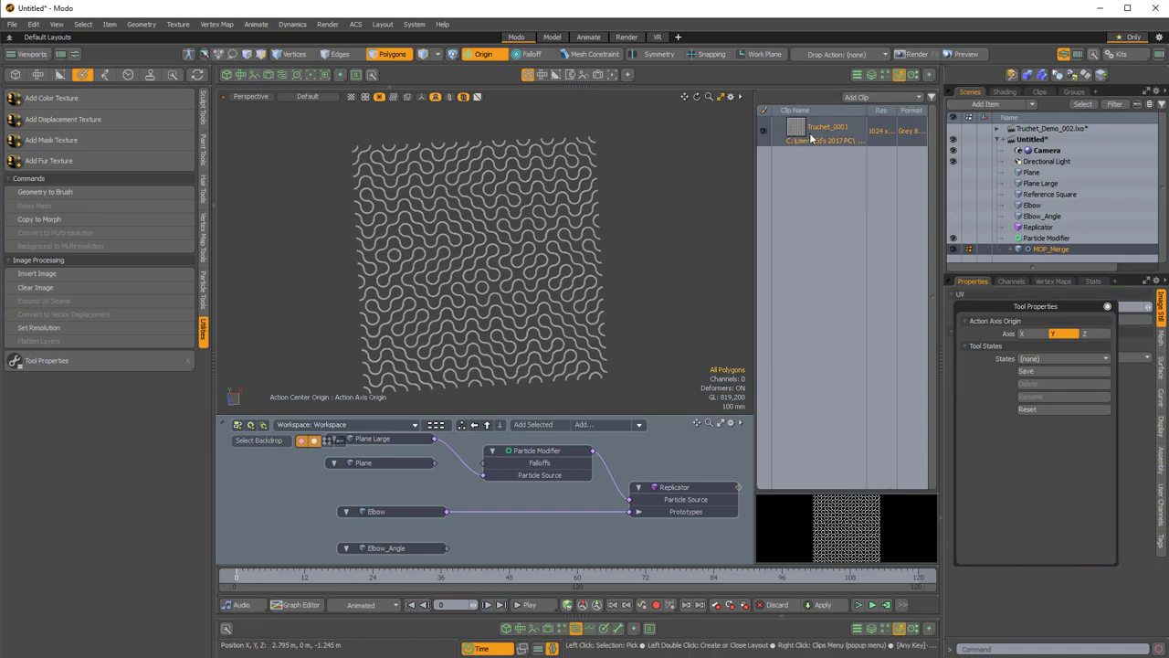
- Examine the Truchet_0001 clip enlarged in the Image Viewer and close the viewer
double_click(804, 133)
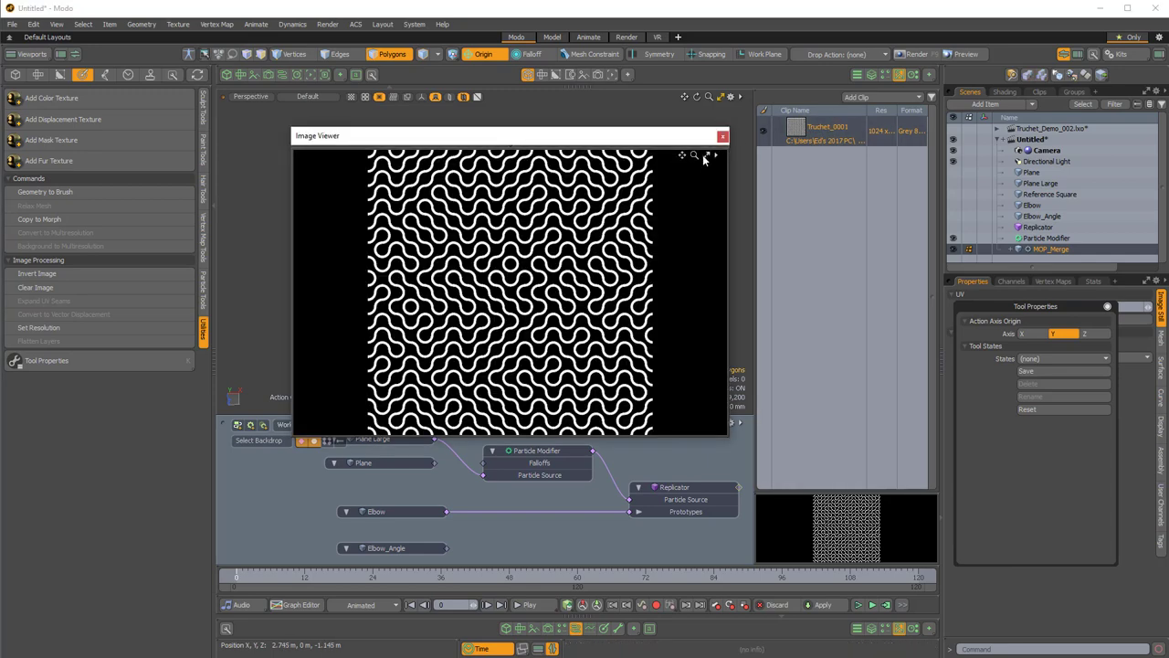
left_click(727, 135)
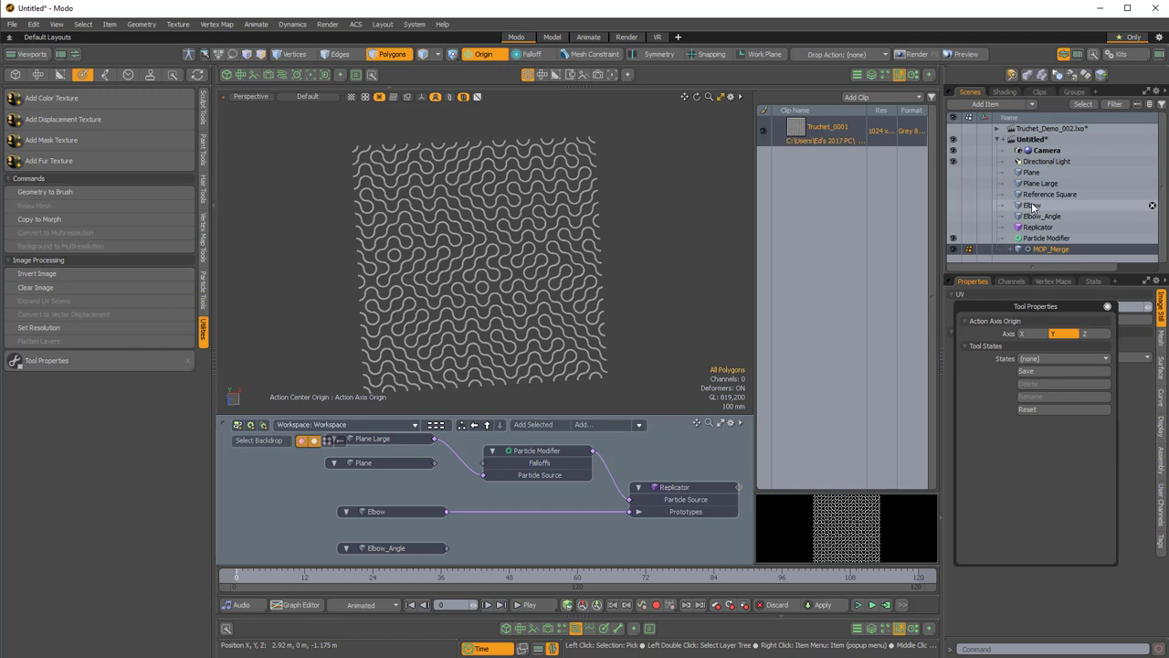
- Hide the Particle Modifier and MOP_Merge items and add a 1 m unit plane as a new mesh
scroll(1038, 208, "down", 1)
left_click_drag(1036, 239, 1037, 255)
left_click(953, 239)
left_click(953, 229)
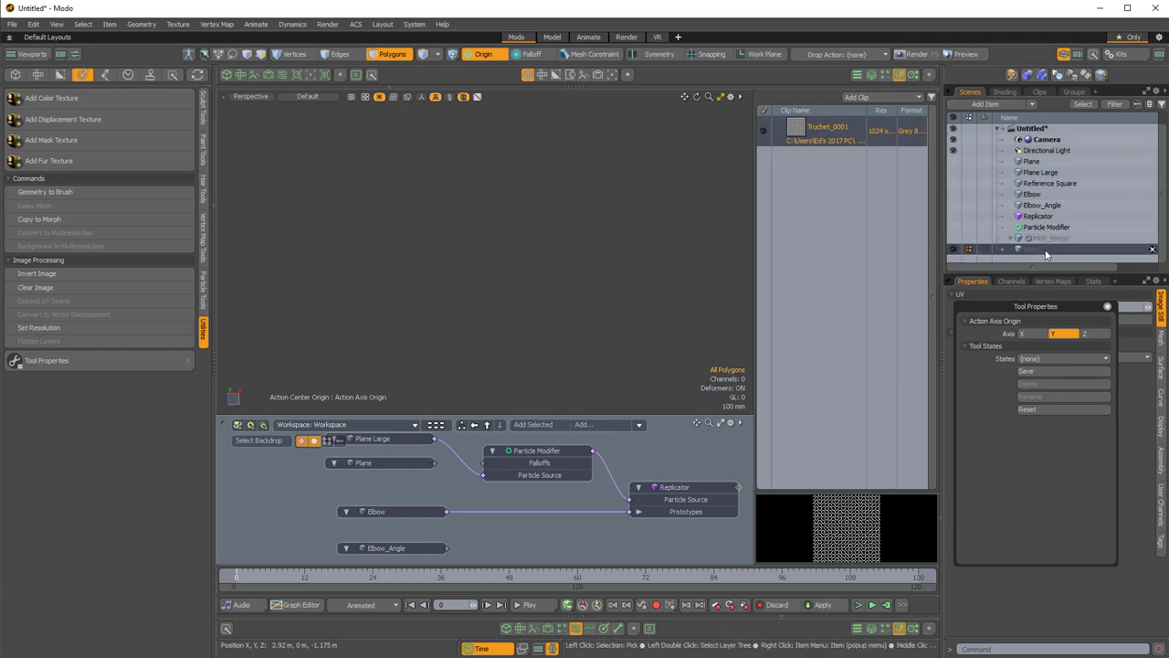
left_click(16, 74)
left_click(204, 107)
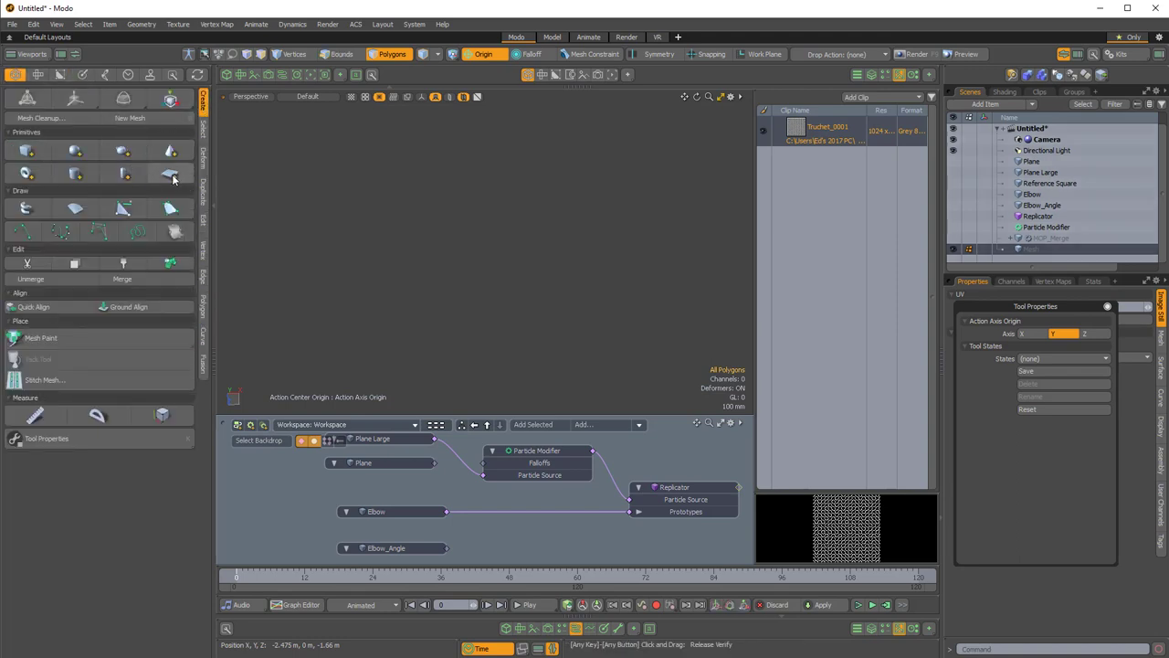
left_click(171, 177)
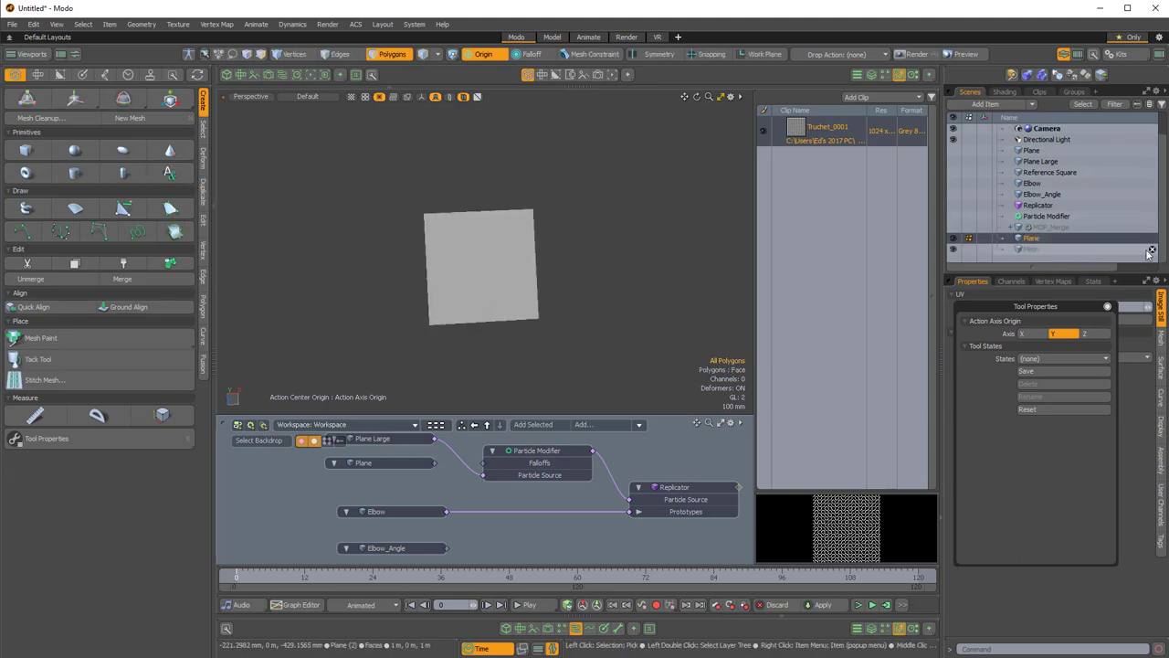
- Assign the new plane's polygon a material named Plane with a grey colour of 0.76, 0.76, 0.76
scroll(1064, 238, "up", 1)
scroll(539, 267, "up", 3)
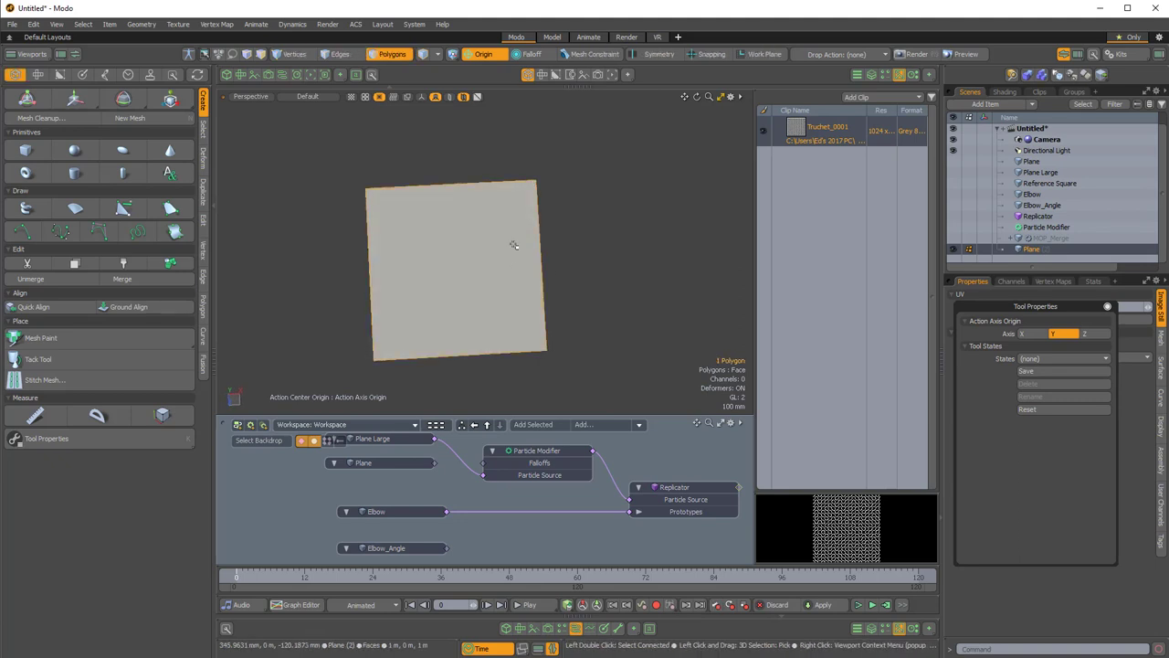
key("m")
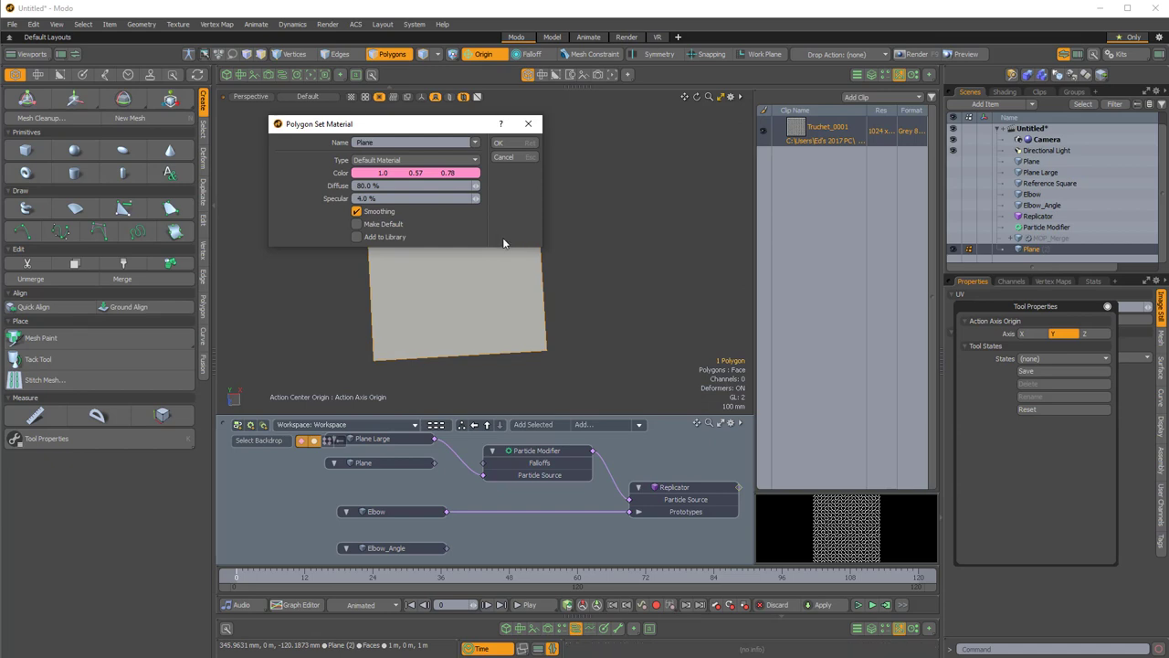
mouse_move(452, 175)
left_mouse_down("shift")
mouse_move(361, 174)
mouse_move(489, 177)
mouse_move(474, 173)
left_mouse_up("shift")
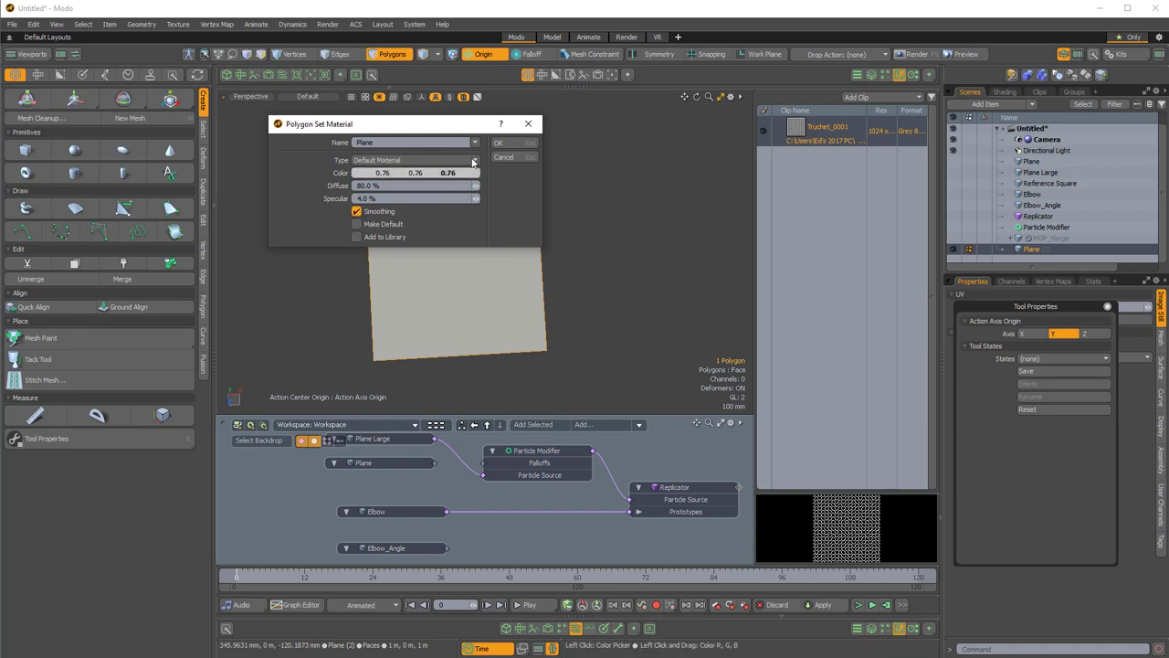
left_click(513, 144)
left_click(617, 166)
scroll(598, 197, "up", 2)
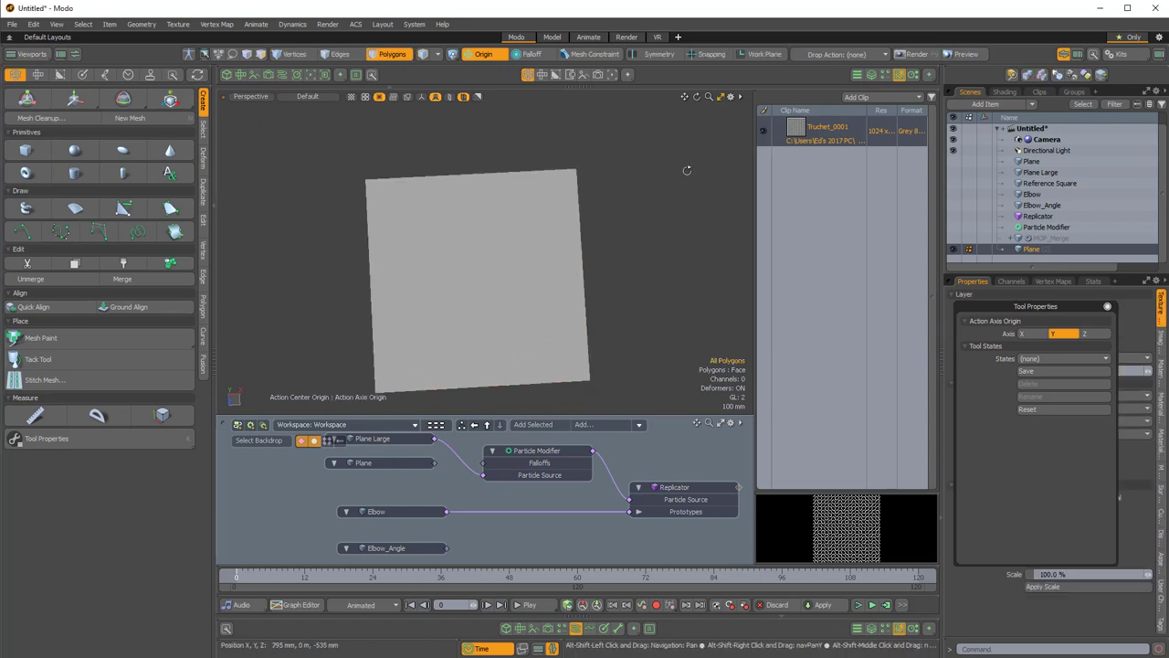
- Add the Truchet_0001 clip as an image layer inside the Plane material group in the Shader Tree
left_click(1004, 91)
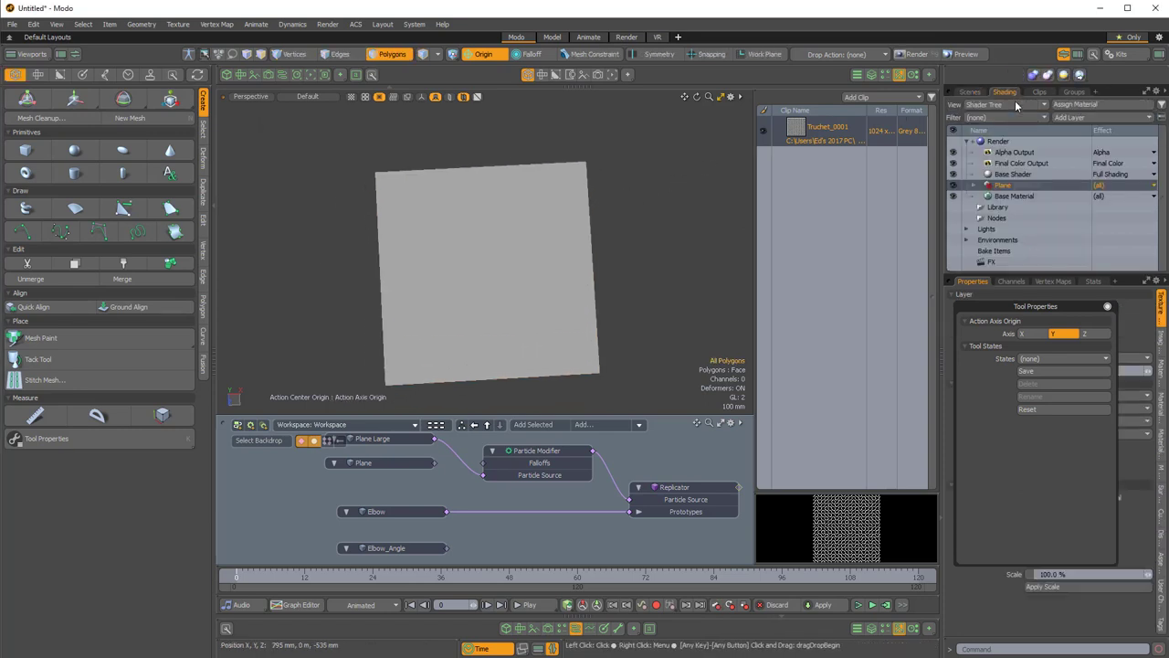
left_click(974, 186)
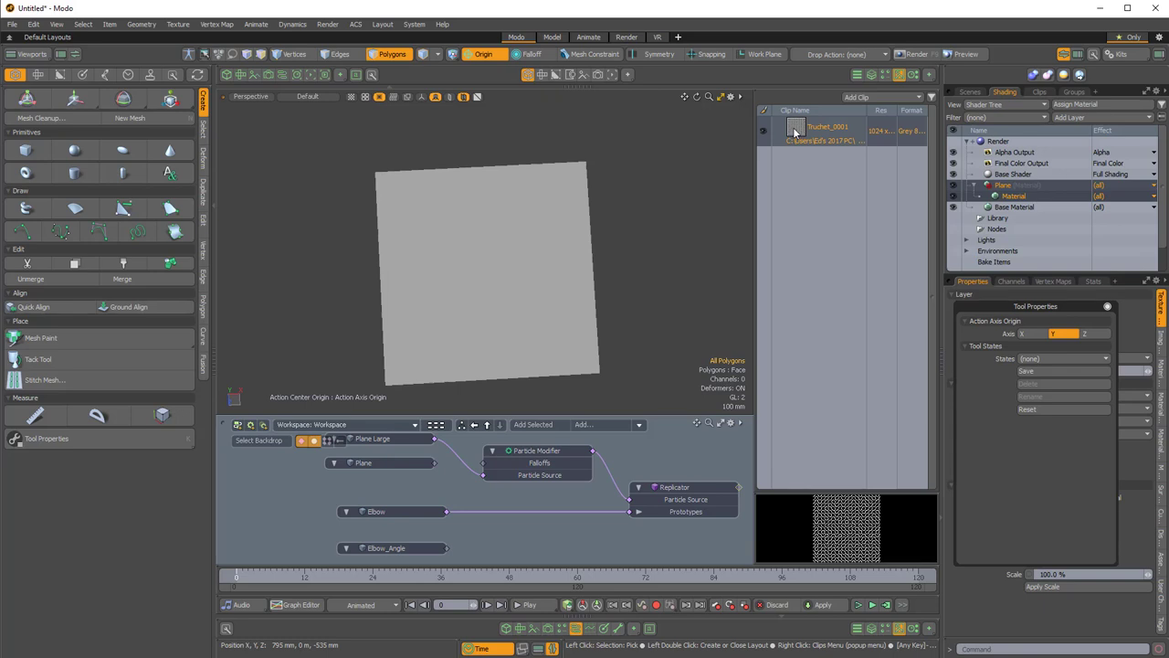
left_click_drag(795, 133, 1014, 197)
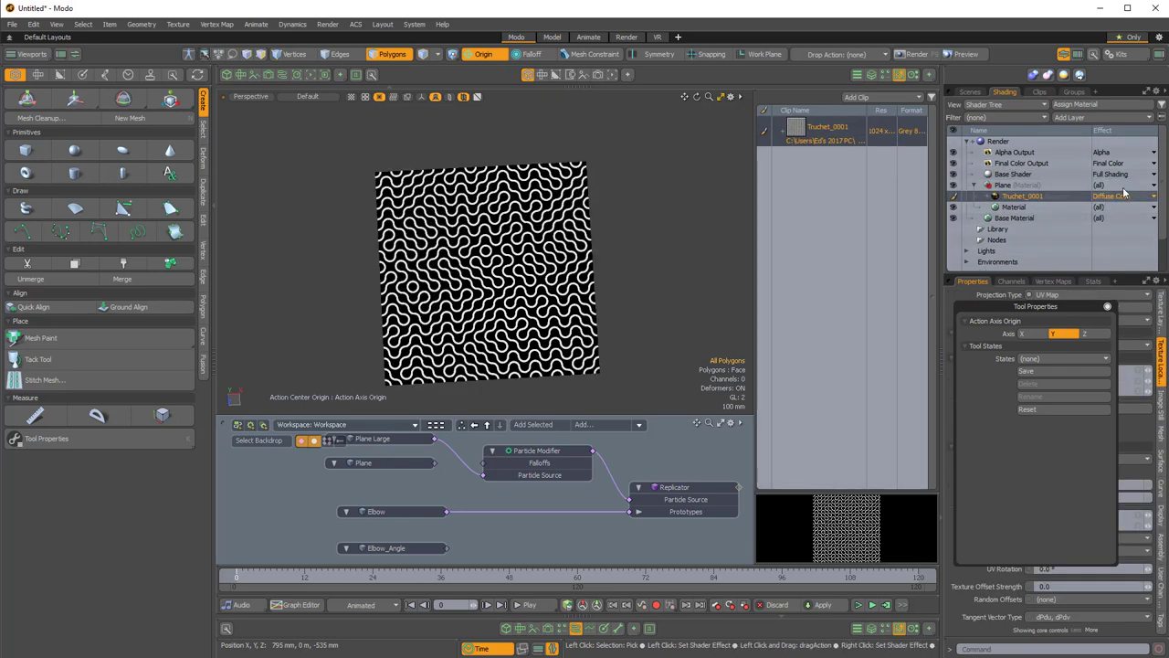
left_click_drag(585, 292, 551, 249, "alt")
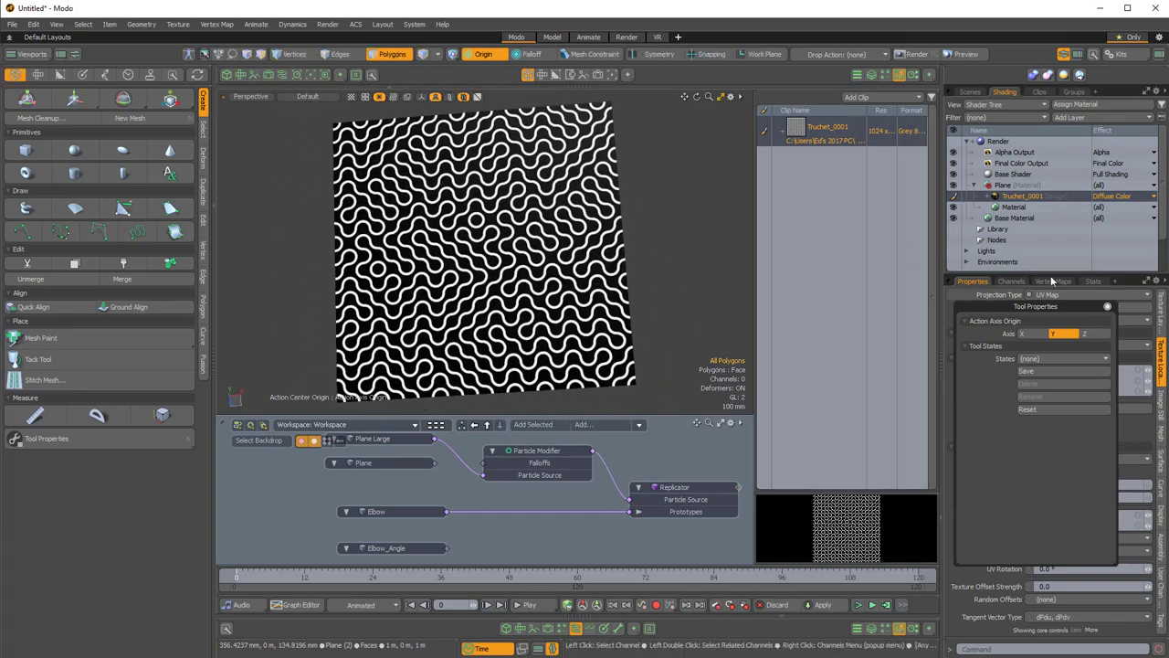
- Set the horizontal and vertical wrap of the Truchet_0001 texture locator to 3.0 and inspect the tiled pattern
left_click_drag(1016, 306, 795, 426)
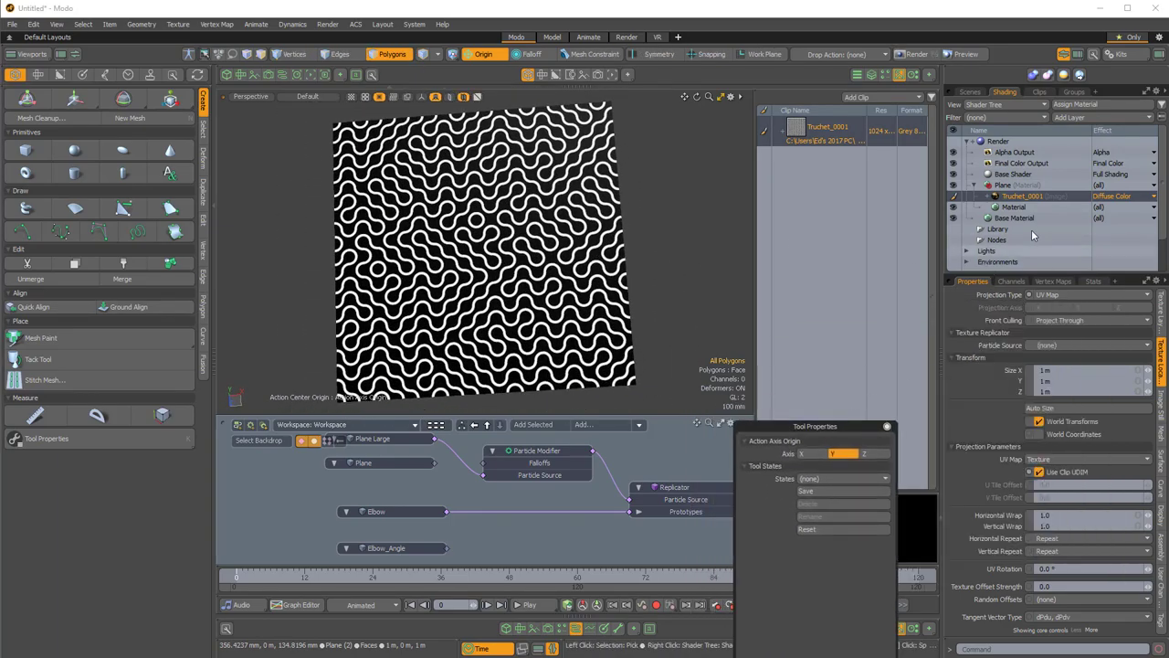
left_click(991, 197)
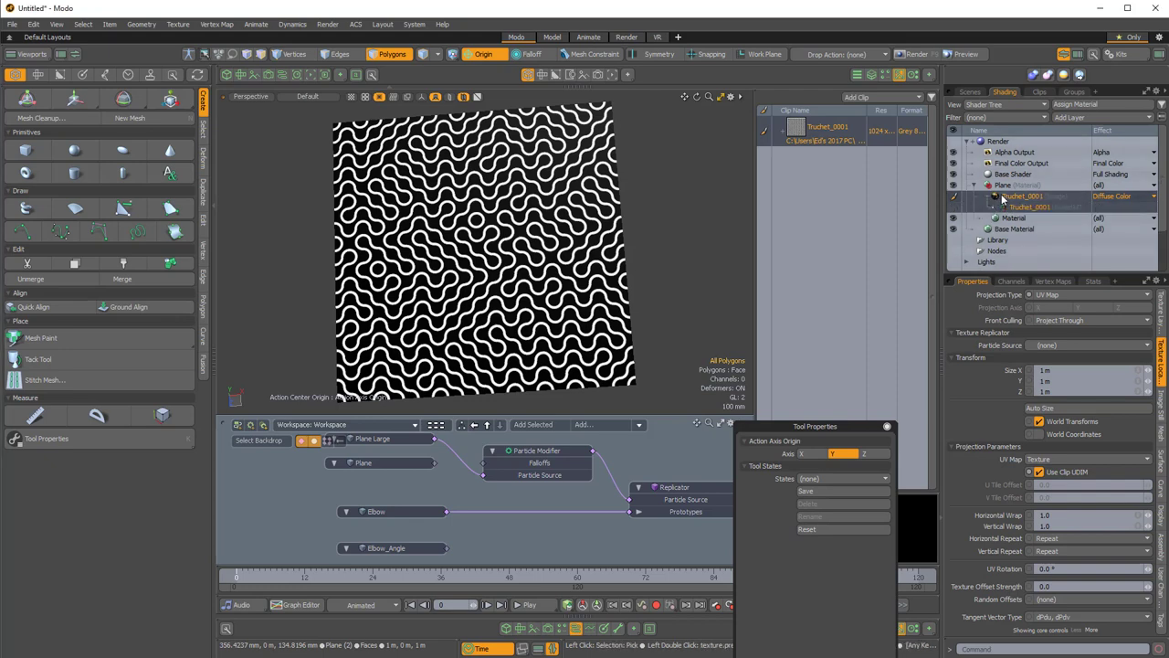
left_click(1034, 210)
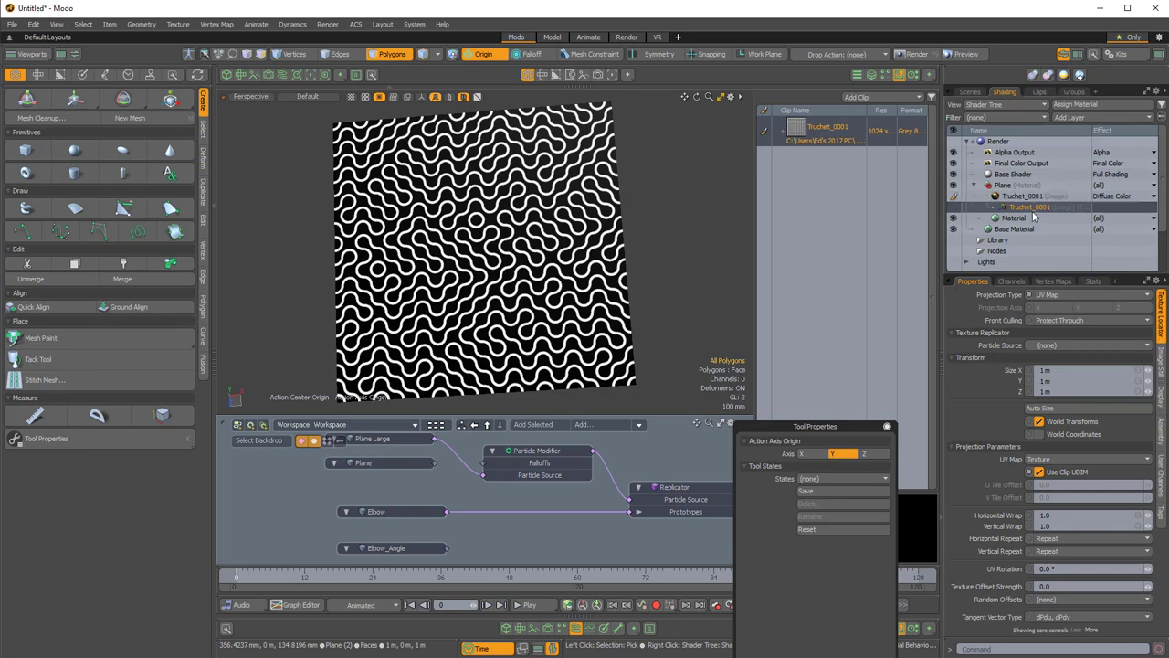
left_click(1048, 515)
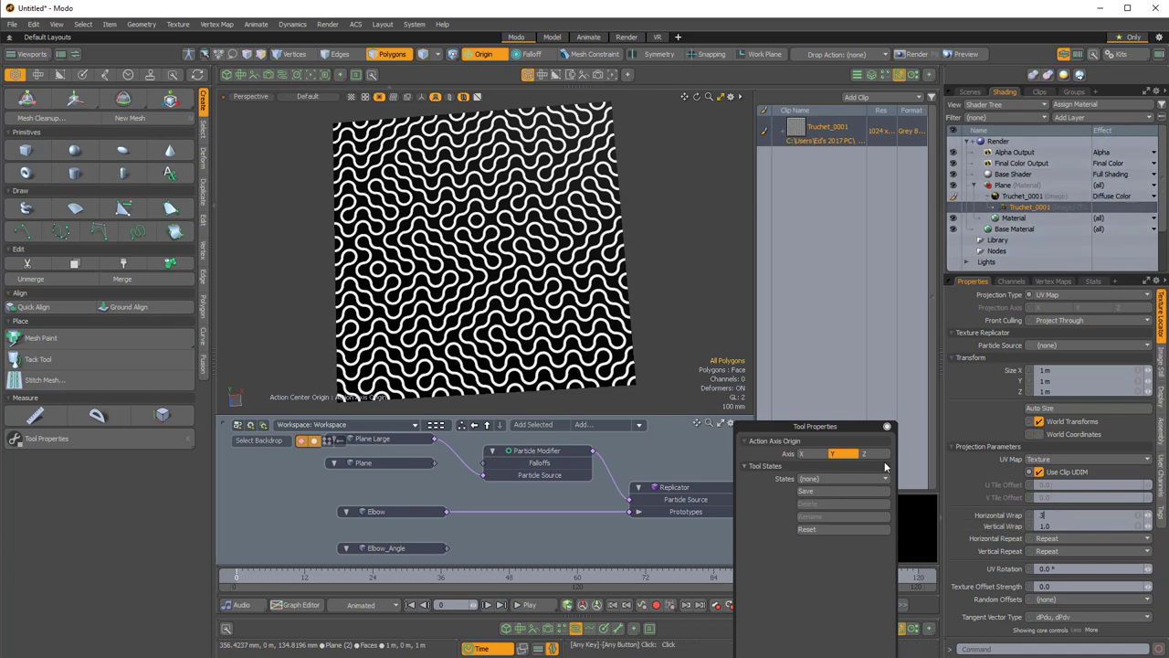
key("Return")
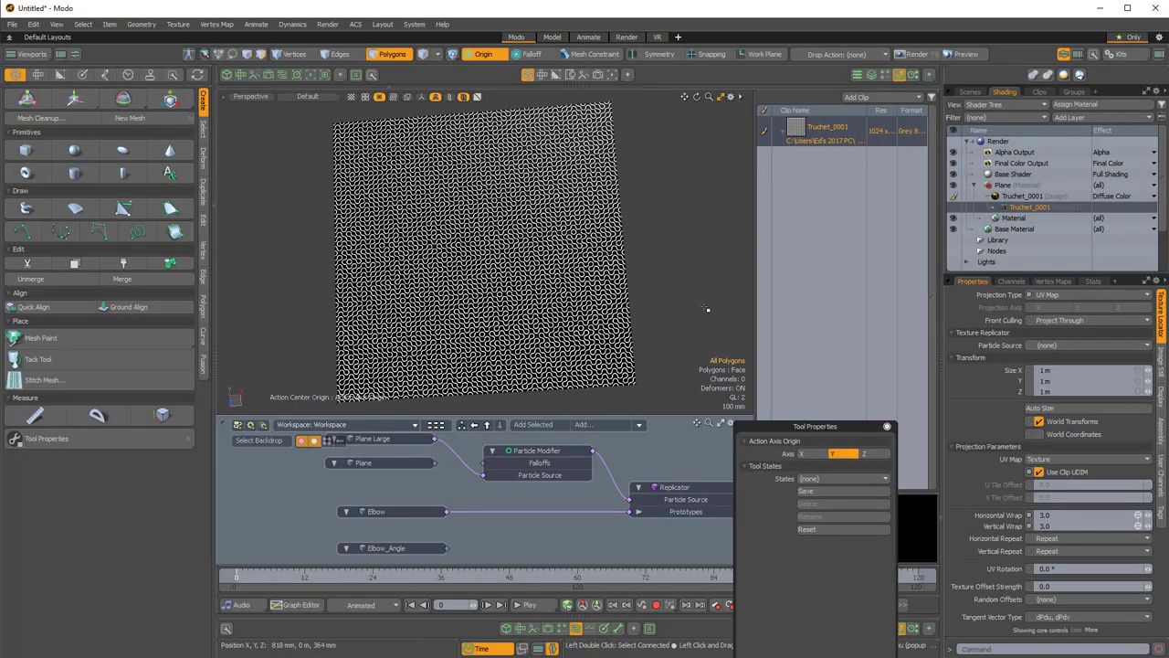
scroll(516, 274, "up", 2)
left_click_drag(515, 273, 545, 311, "alt")
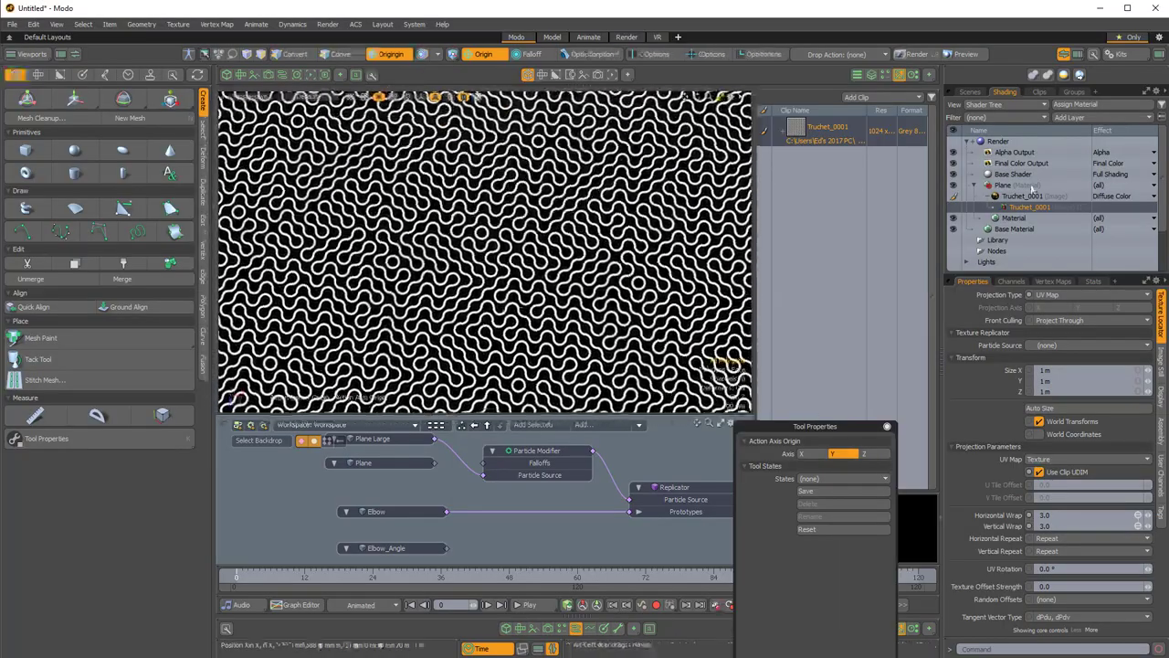
- Change the Truchet_0001 layer's effect to Stencil and invert the layer
left_click(1106, 198)
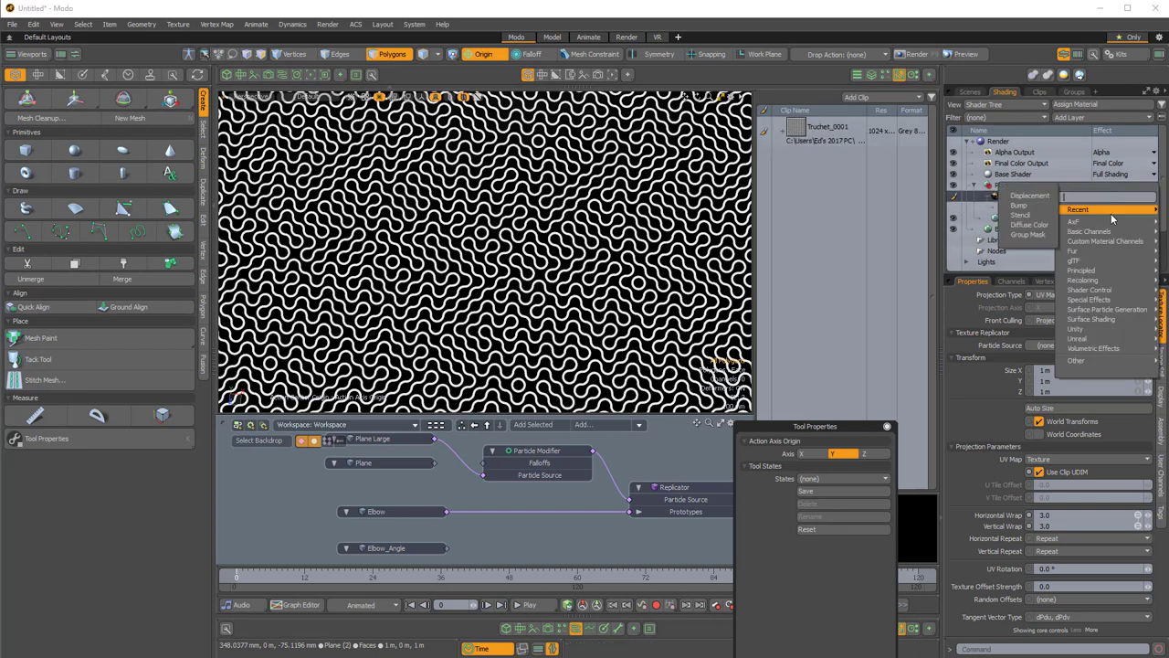
mouse_move(1095, 294)
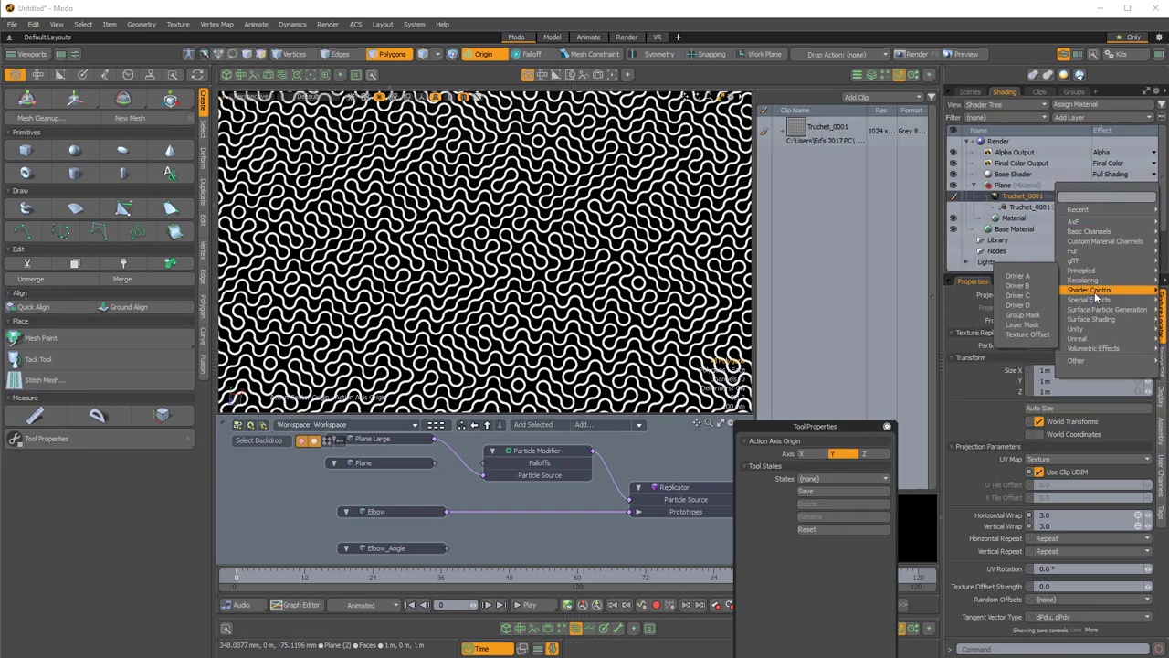
left_click(1024, 319)
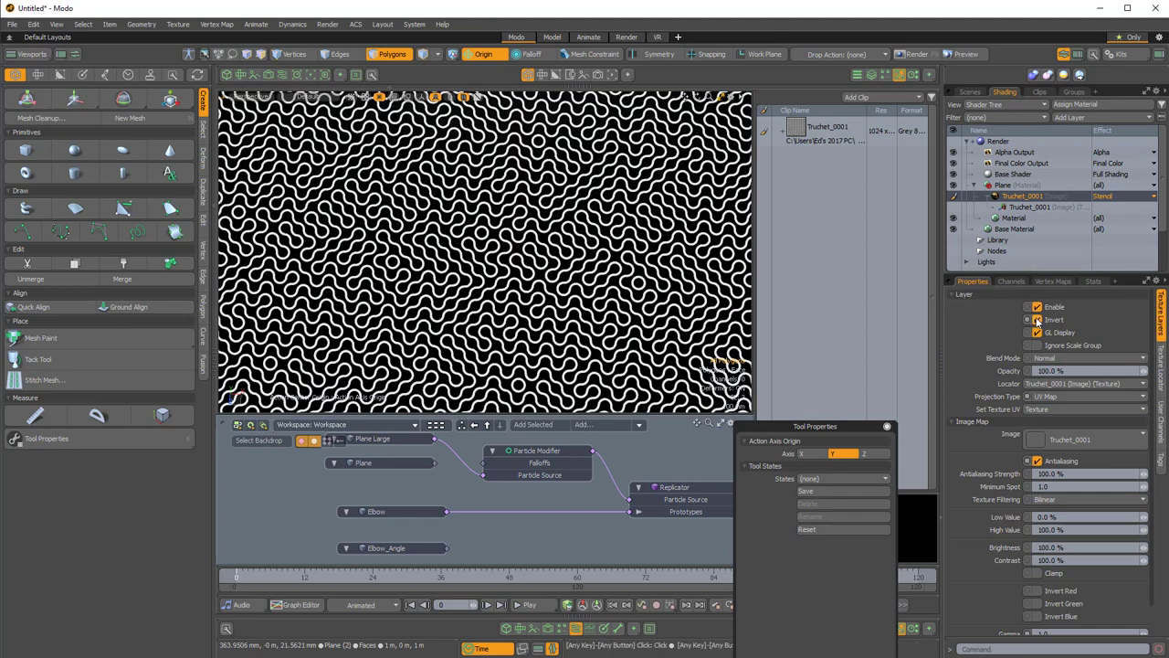
- Show the plane through the camera in an advanced rendered viewport and examine the stencilled strands up close
key("ctrl+space")
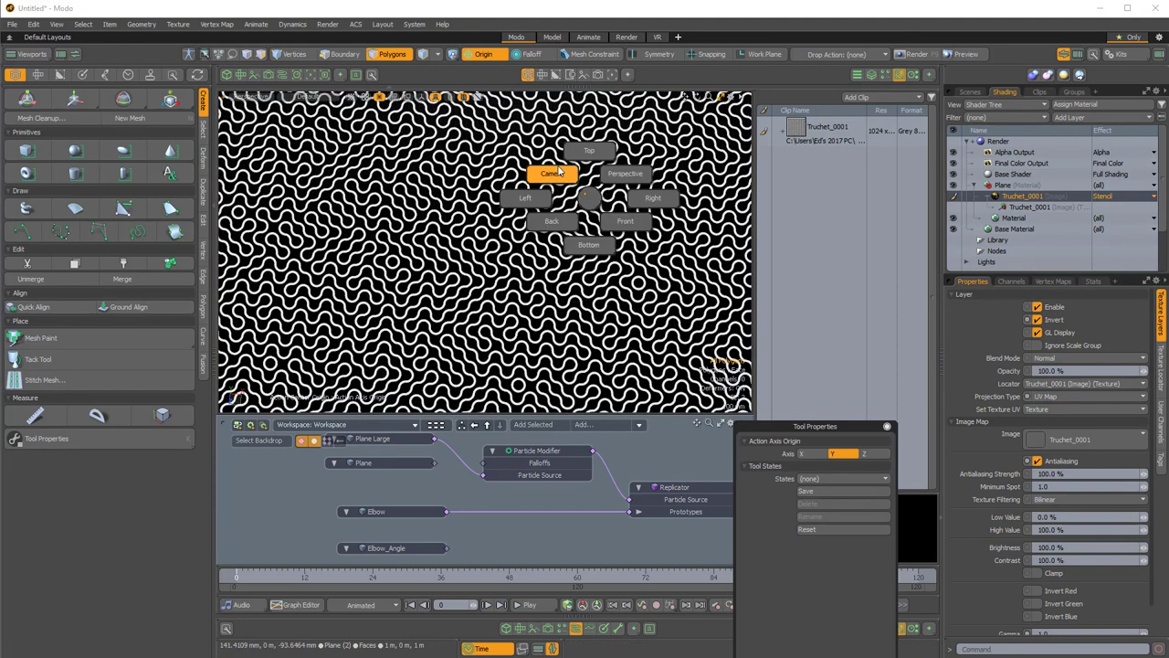
left_click(559, 173)
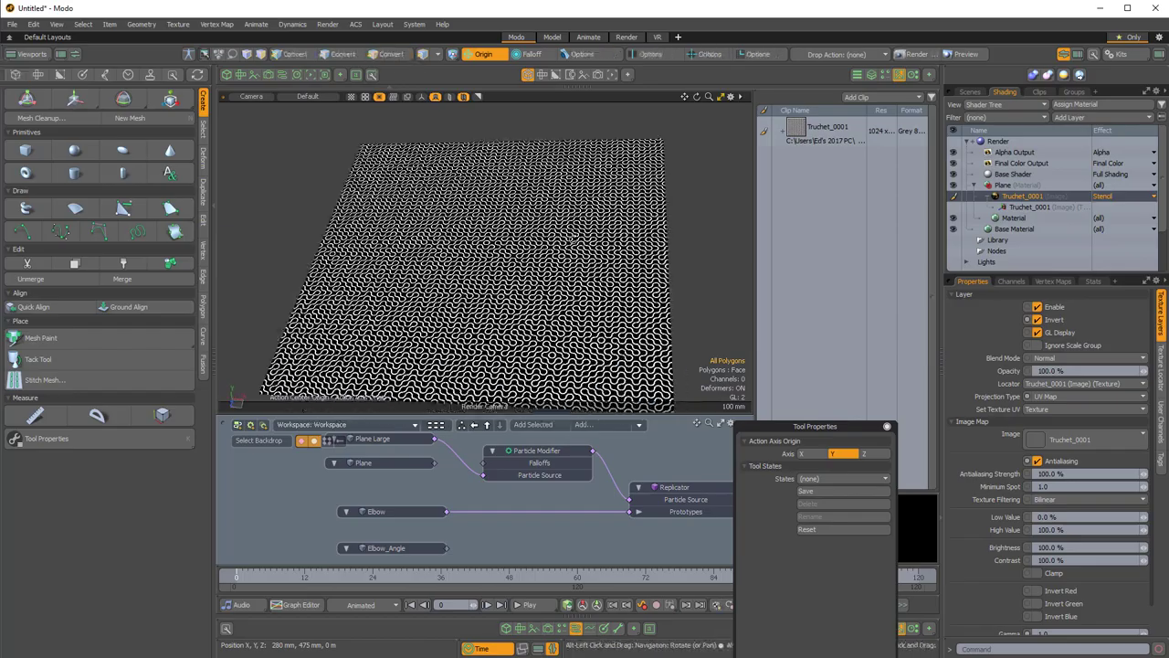
scroll(572, 238, "up", 6)
left_click_drag(572, 237, 570, 81, "alt")
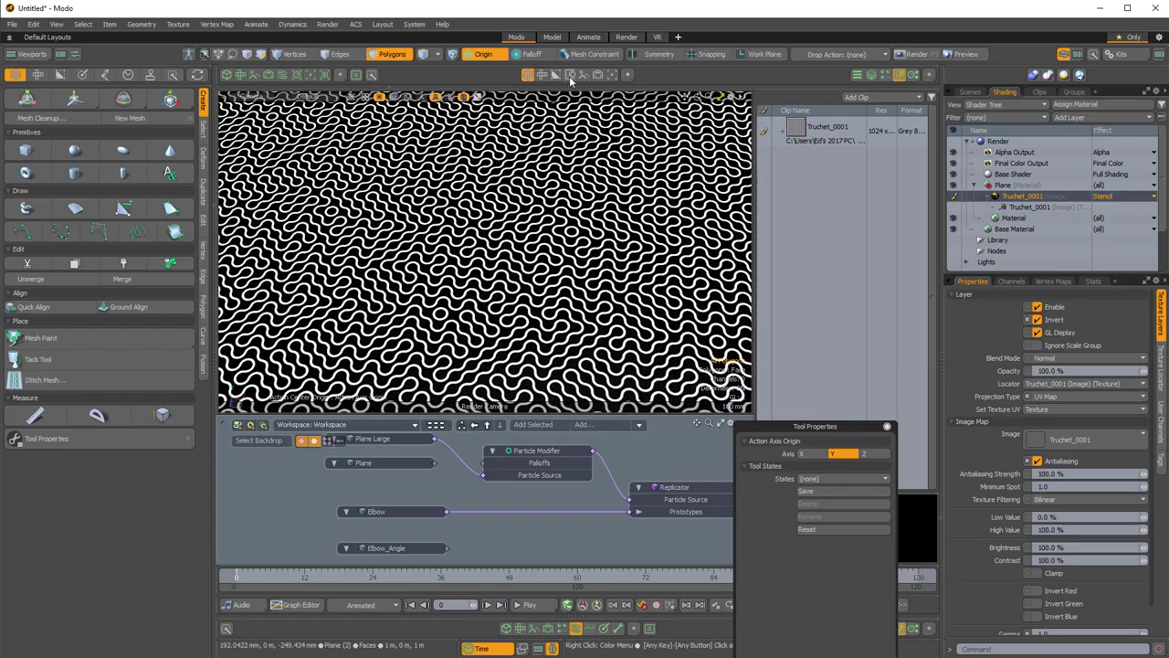
left_click(613, 75)
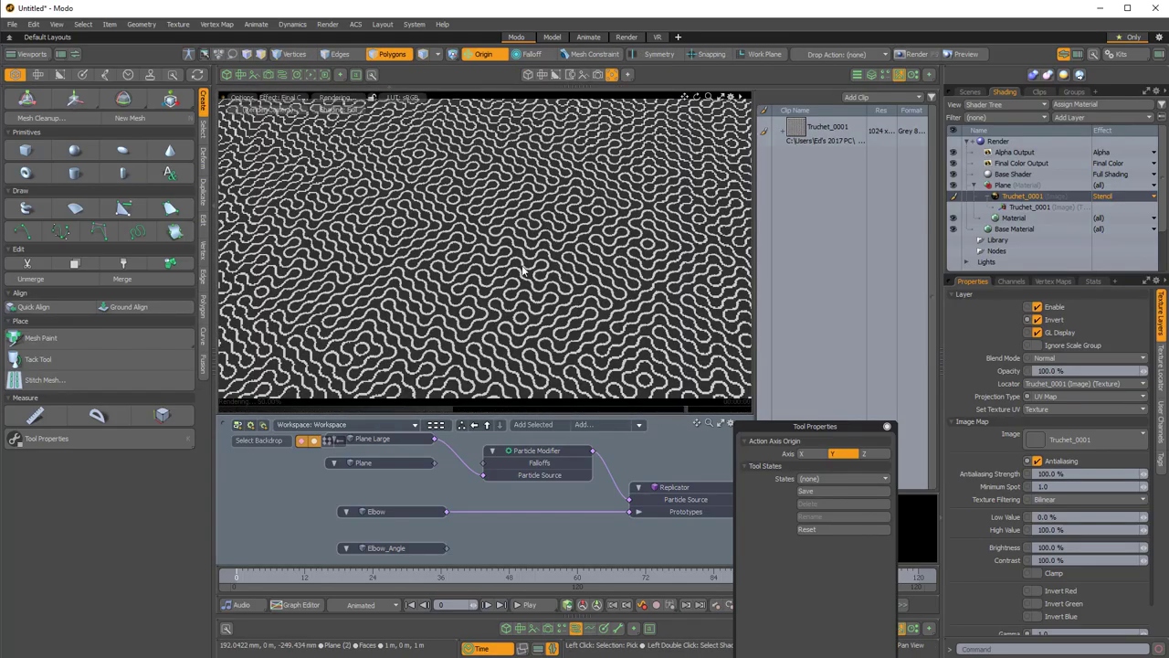
scroll(541, 248, "up", 3)
left_click_drag(542, 249, 583, 269, "alt")
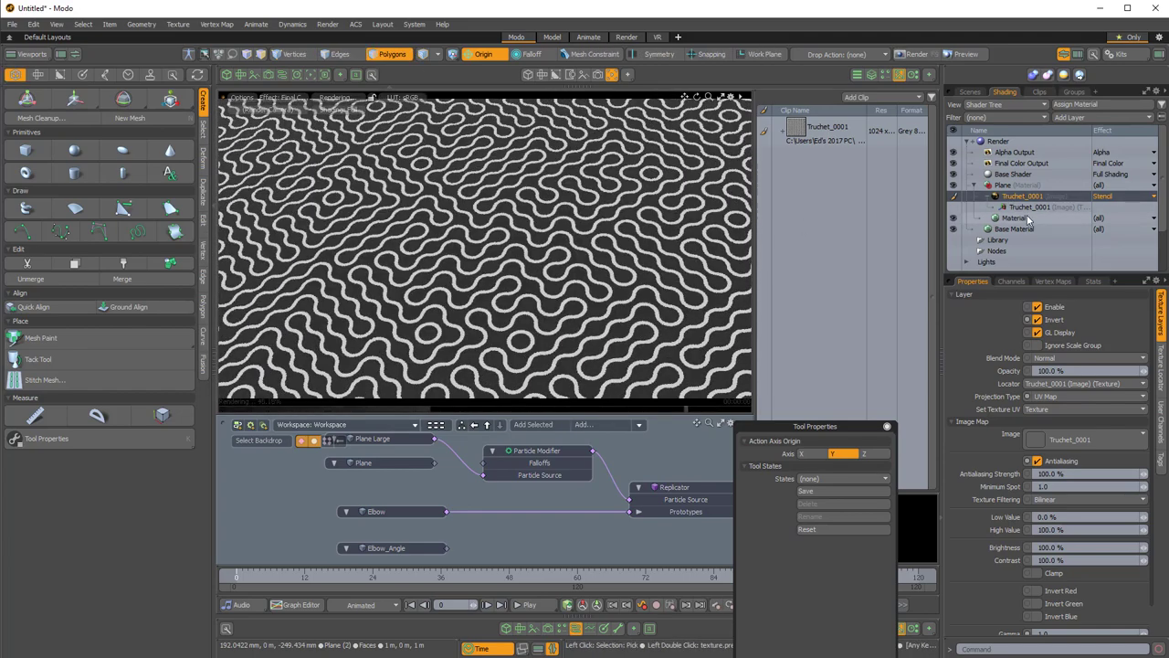
- Change the Truchet_0001 layer's effect to Bump
left_click(1106, 197)
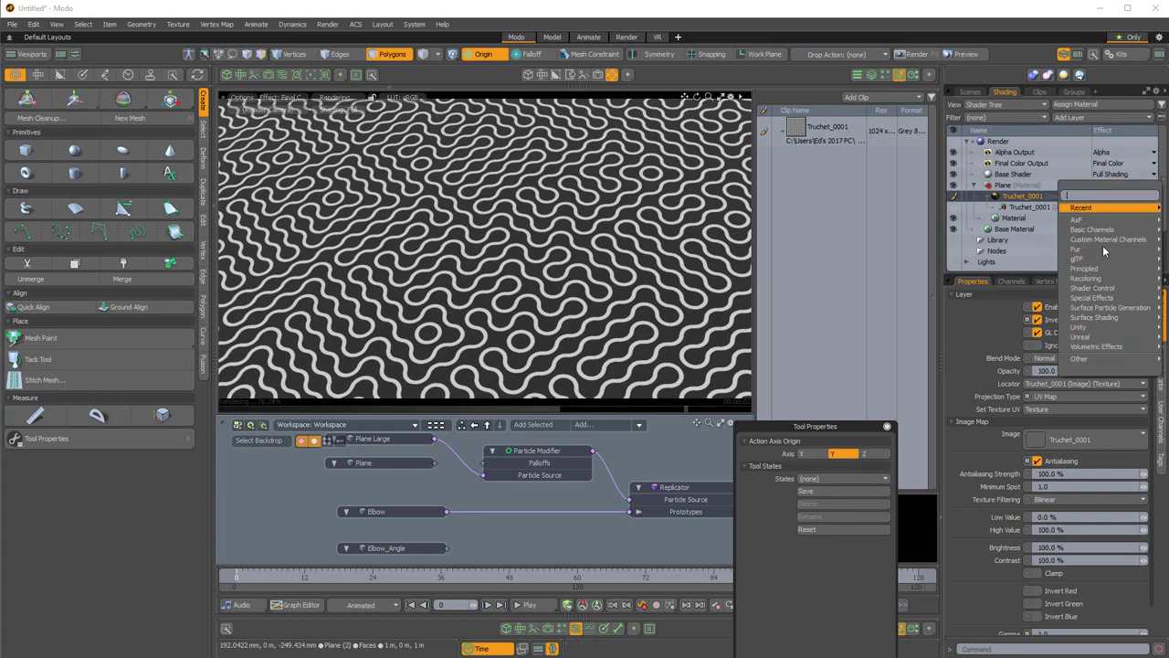
mouse_move(1096, 317)
left_click(1027, 305)
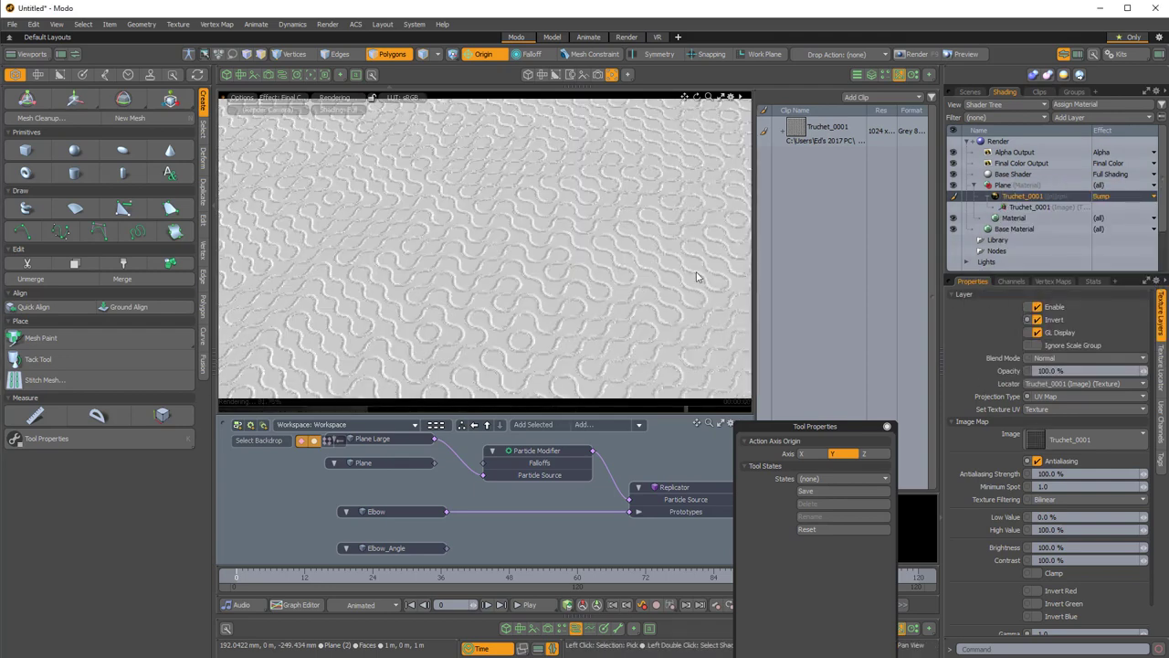
- Set the Displacement Distance of the Plane group's material to 5 mm
left_click(1012, 218)
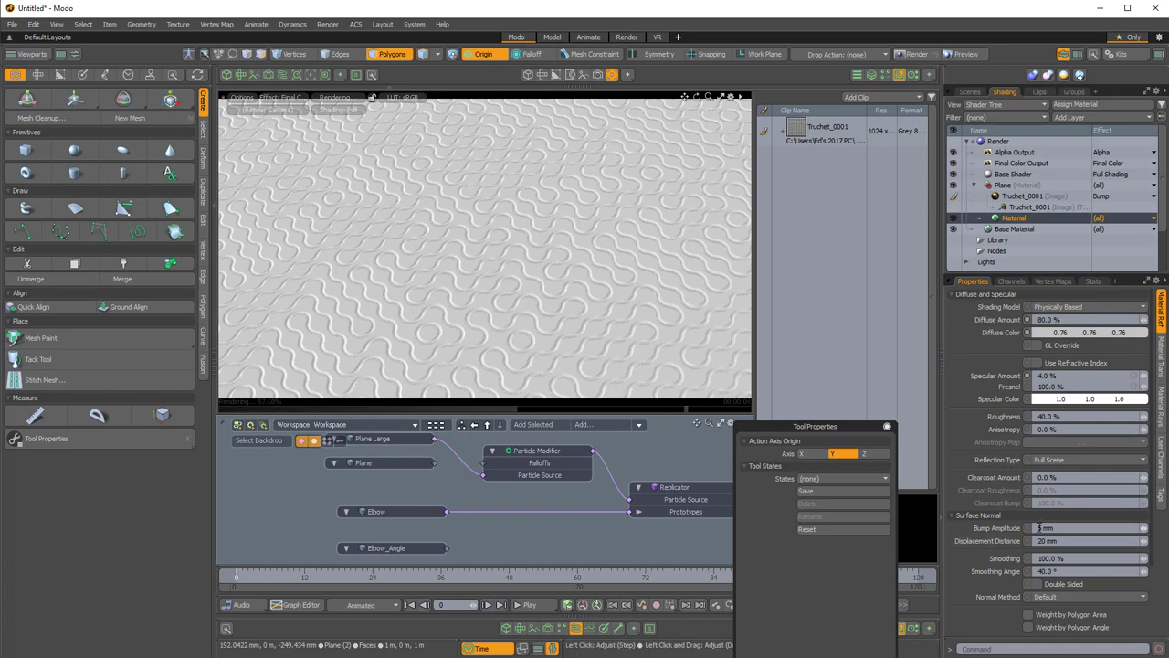
left_click(1064, 540)
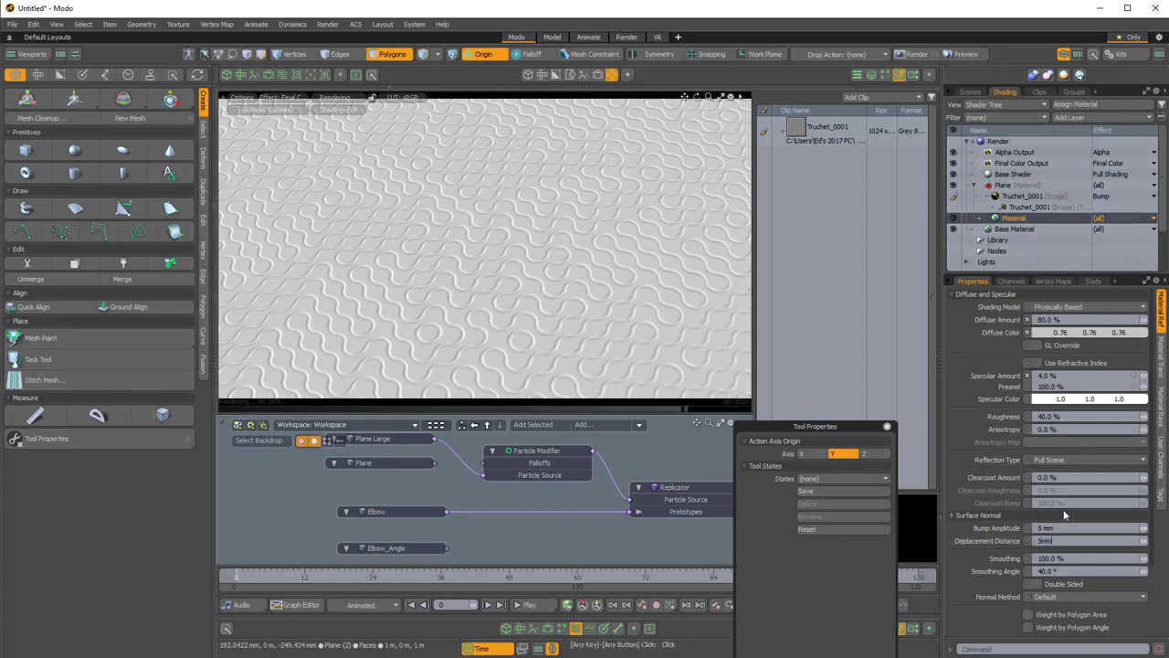
- Change the Truchet_0001 layer's effect to Displacement and turn off its inversion
left_click(1114, 195)
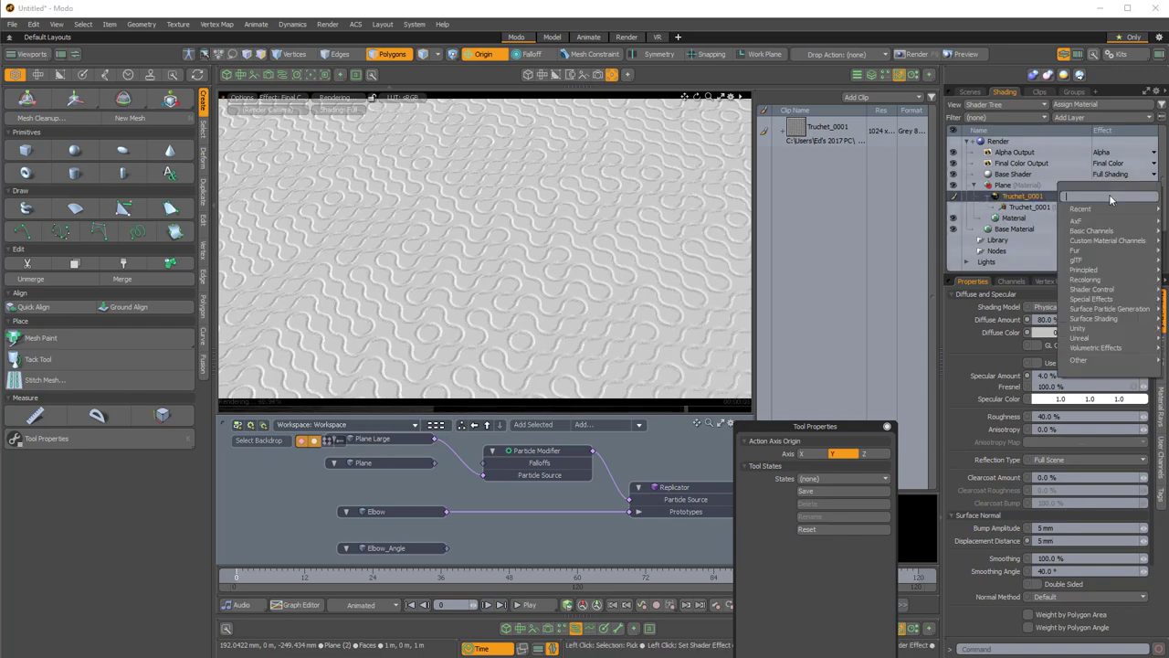
mouse_move(1111, 232)
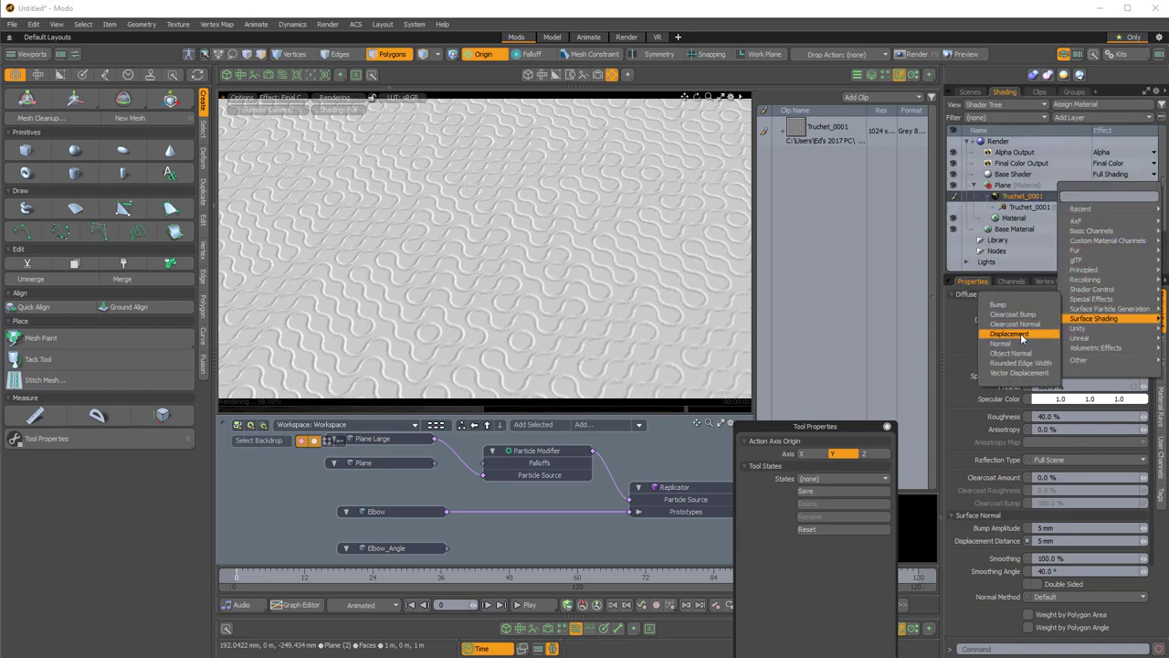
left_click(1018, 338)
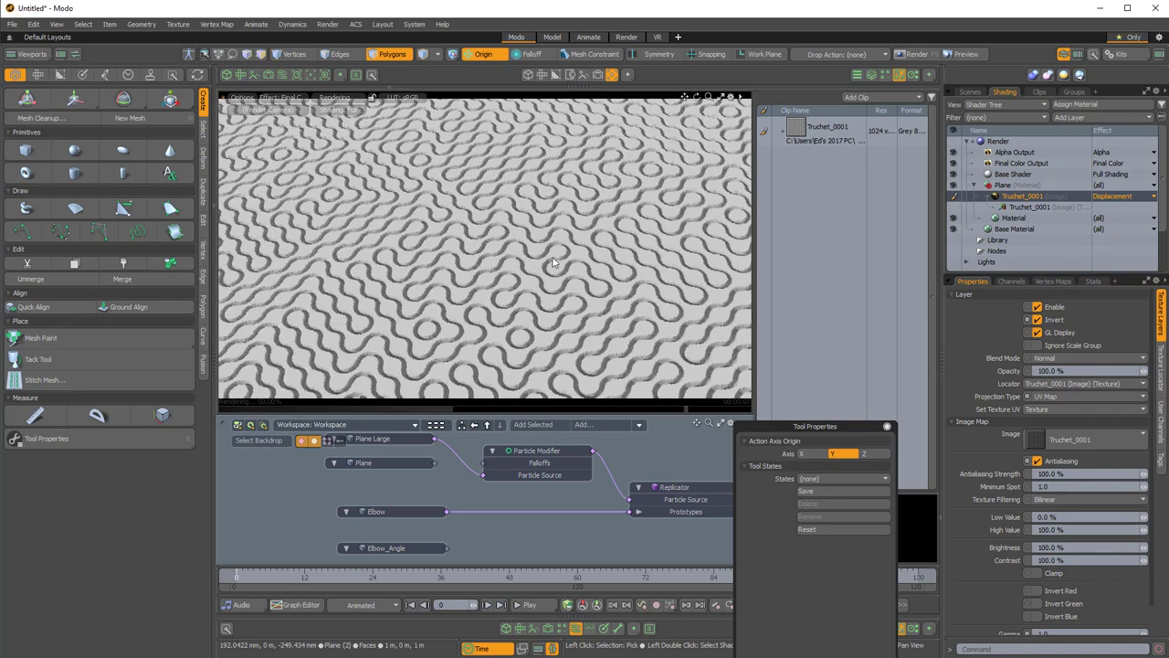
left_click(1037, 319)
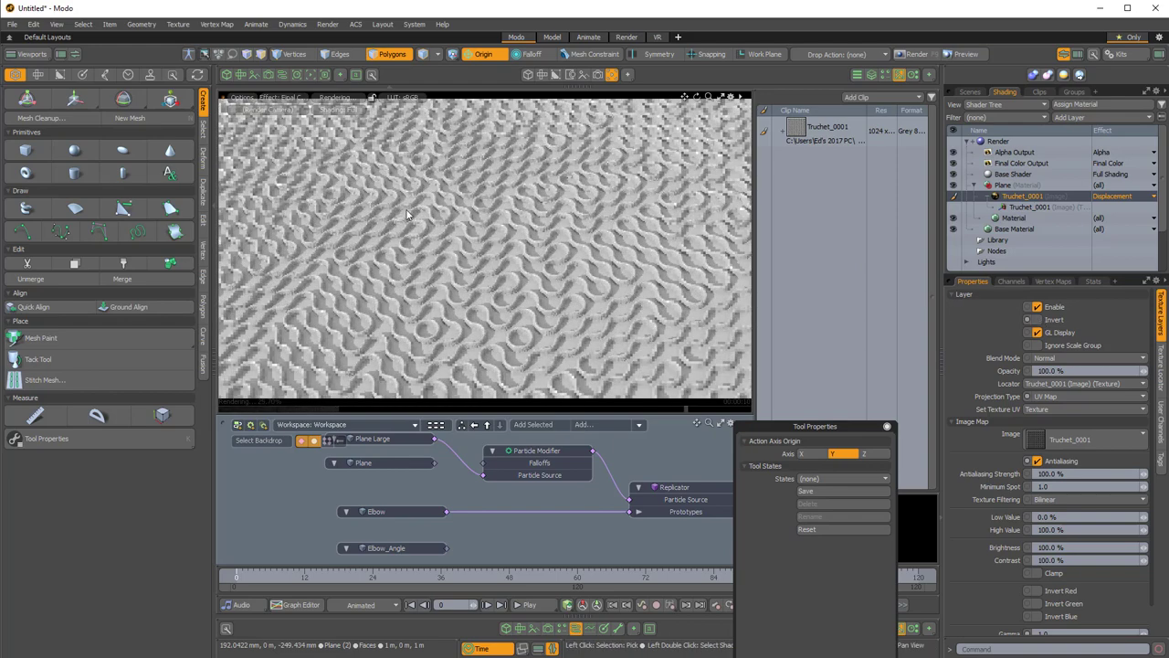
- Examine the preview options, the render's antialiasing, shading and displacement settings, and the Base Shader's properties
left_click(238, 97)
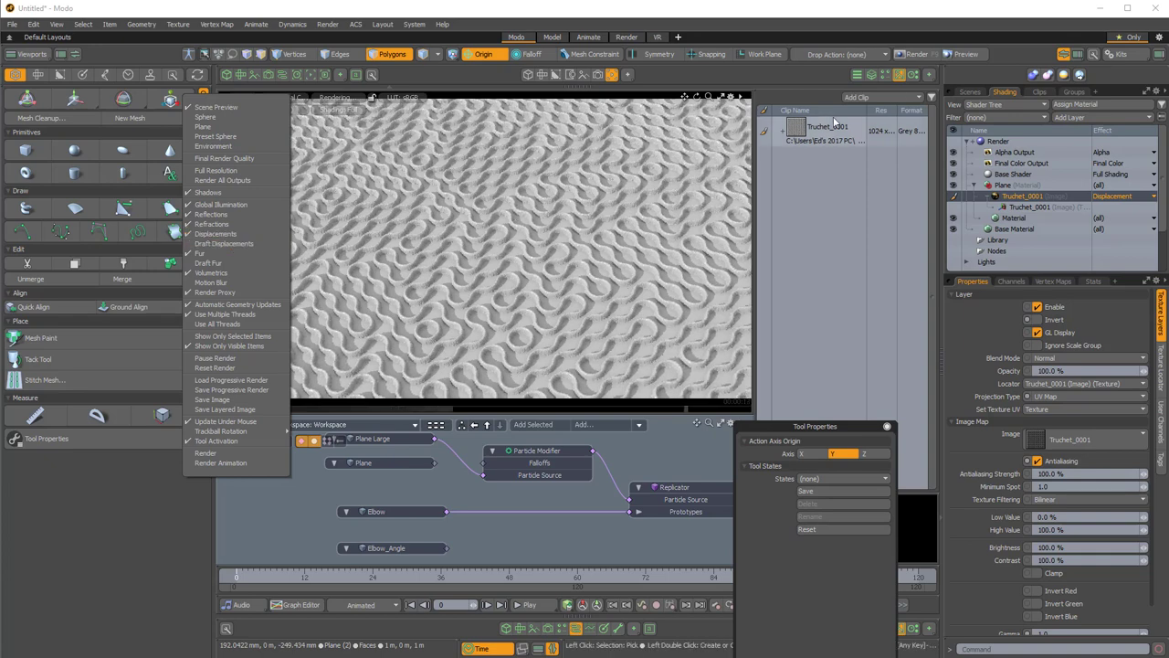
left_click(984, 17)
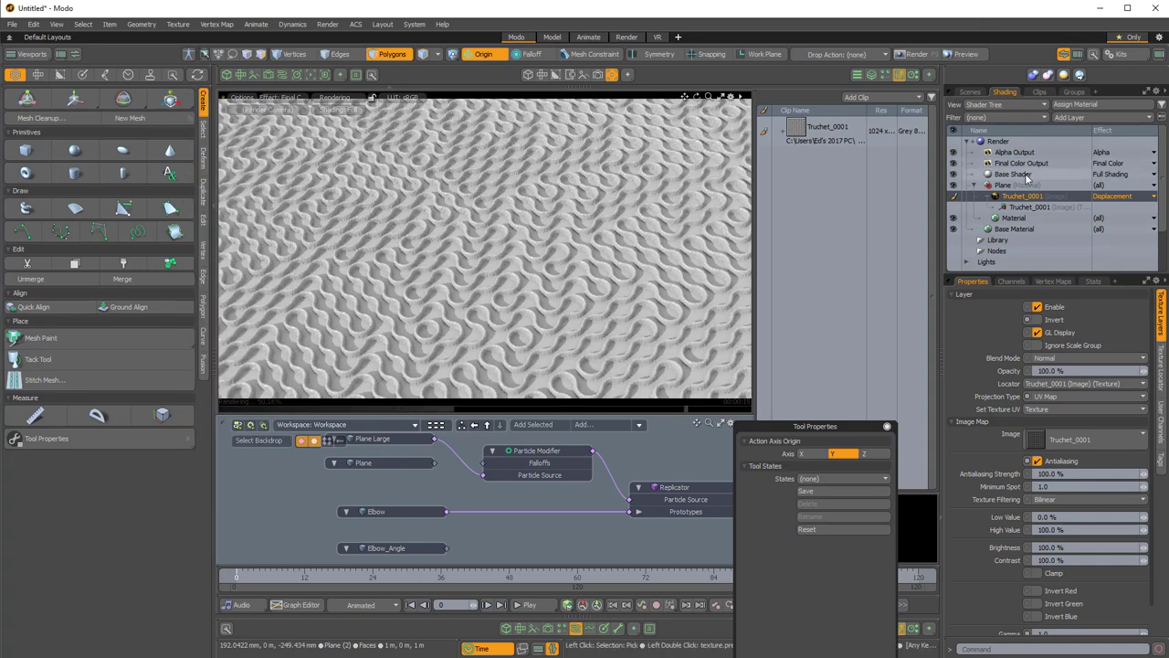
left_click(1023, 138)
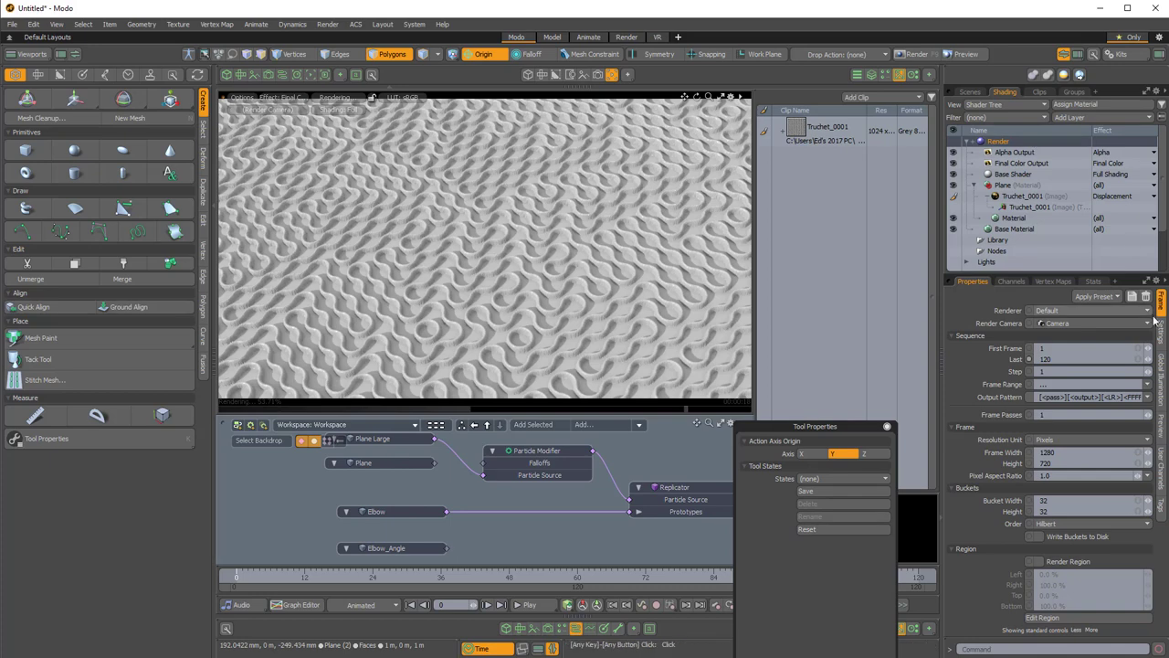
left_click(1163, 336)
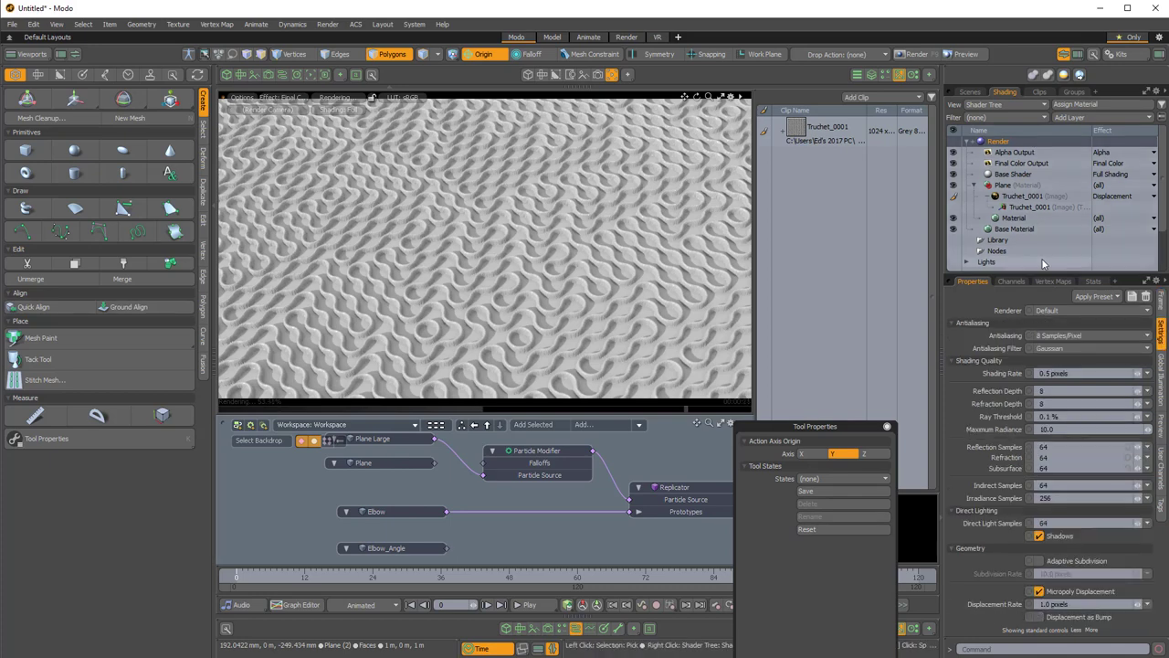
left_click(1016, 174)
scroll(996, 397, "down", 5)
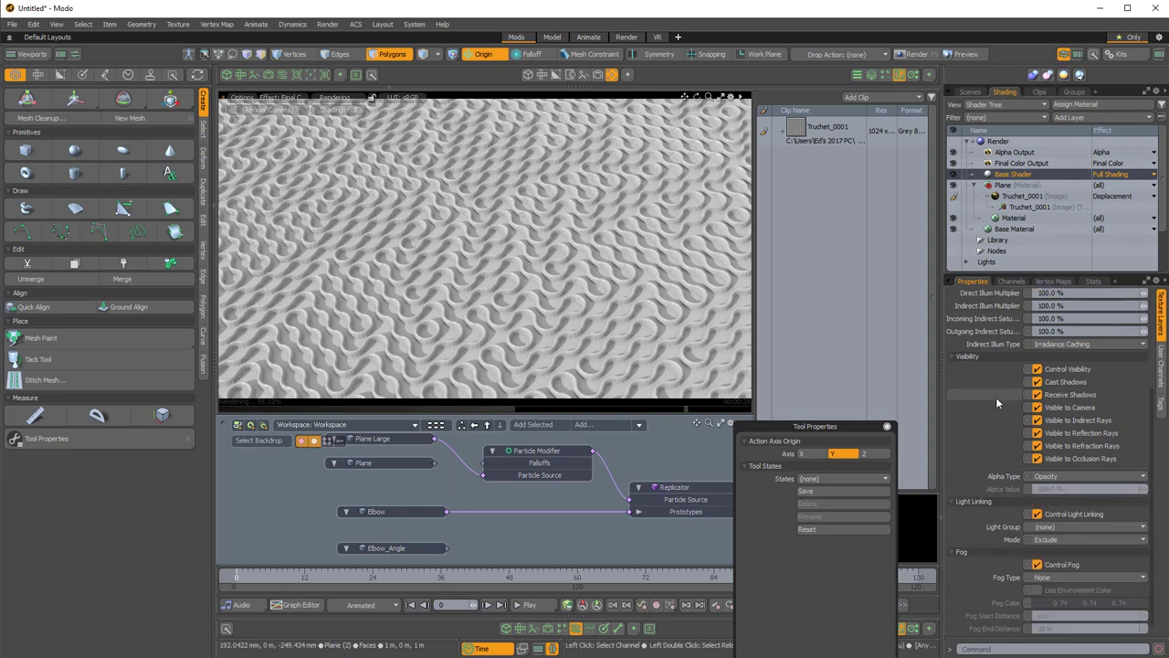
scroll(993, 412, "up", 5)
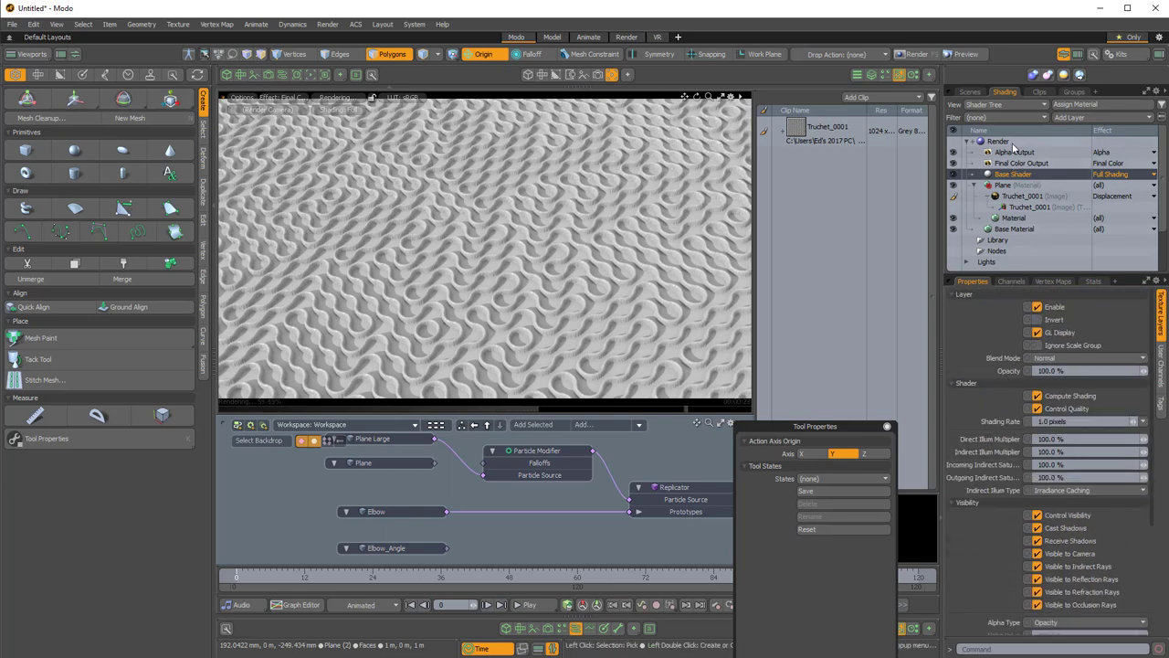
left_click(1010, 143)
left_click(1162, 336)
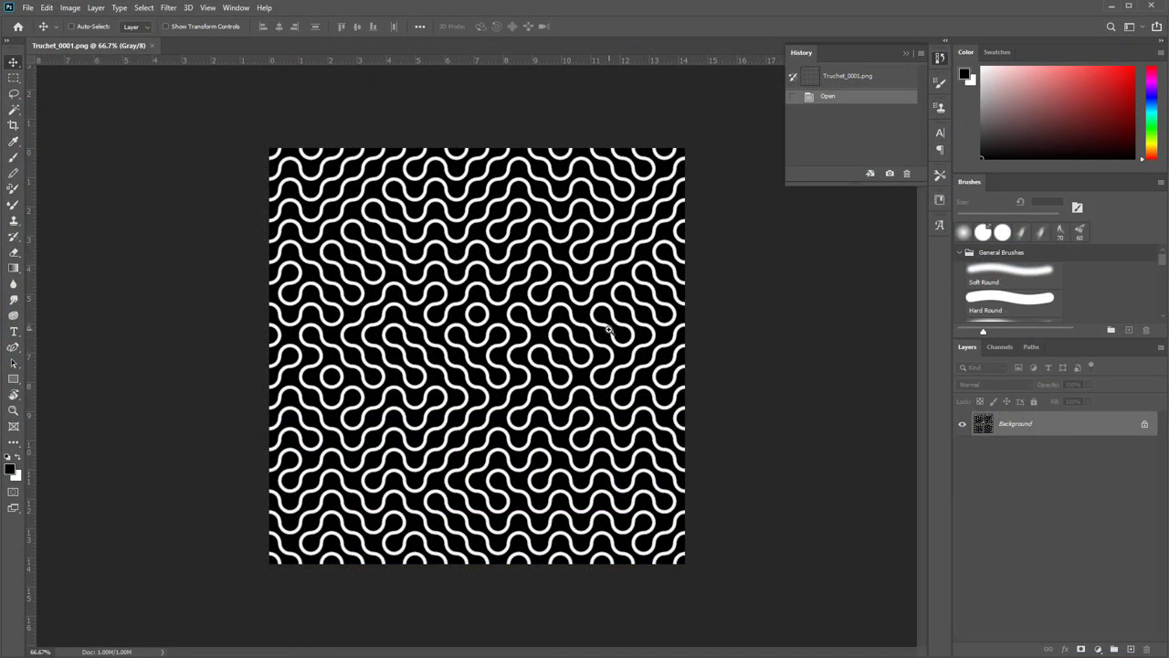
- Switch to Photoshop and set up an Offset filter on Truchet_0001.png with 512 pixels horizontally and vertically, using Wrap Around
mouse_move(609, 330)
left_mouse_down("ctrl")
mouse_move(668, 341)
mouse_move(621, 337)
left_mouse_up("ctrl")
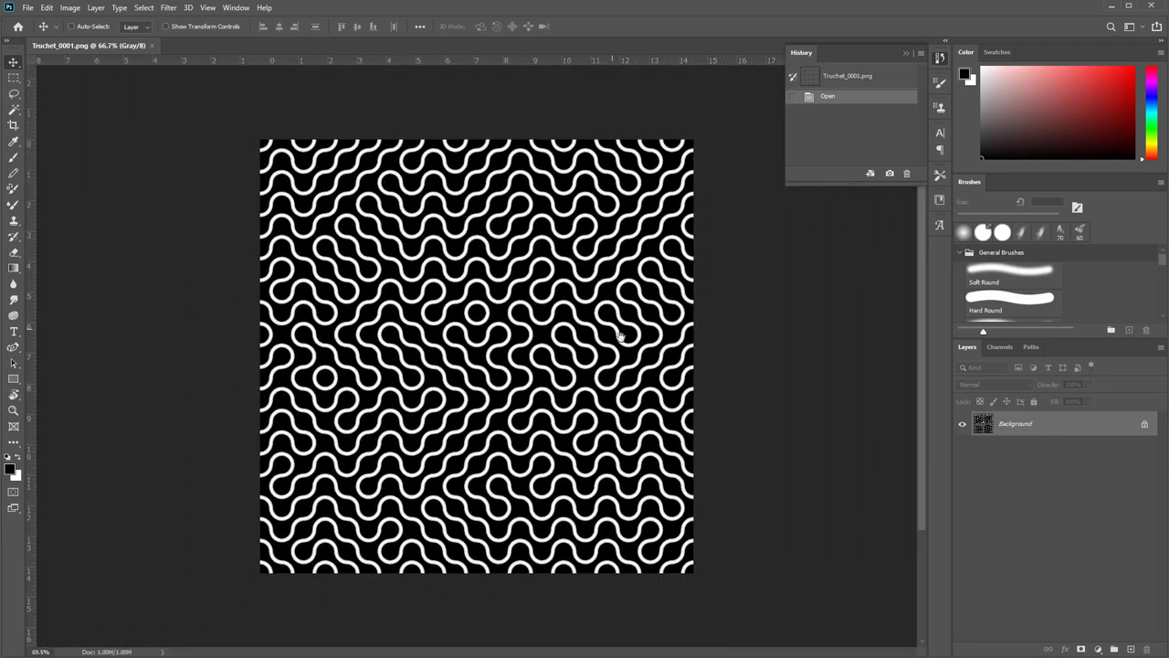
left_click(170, 9)
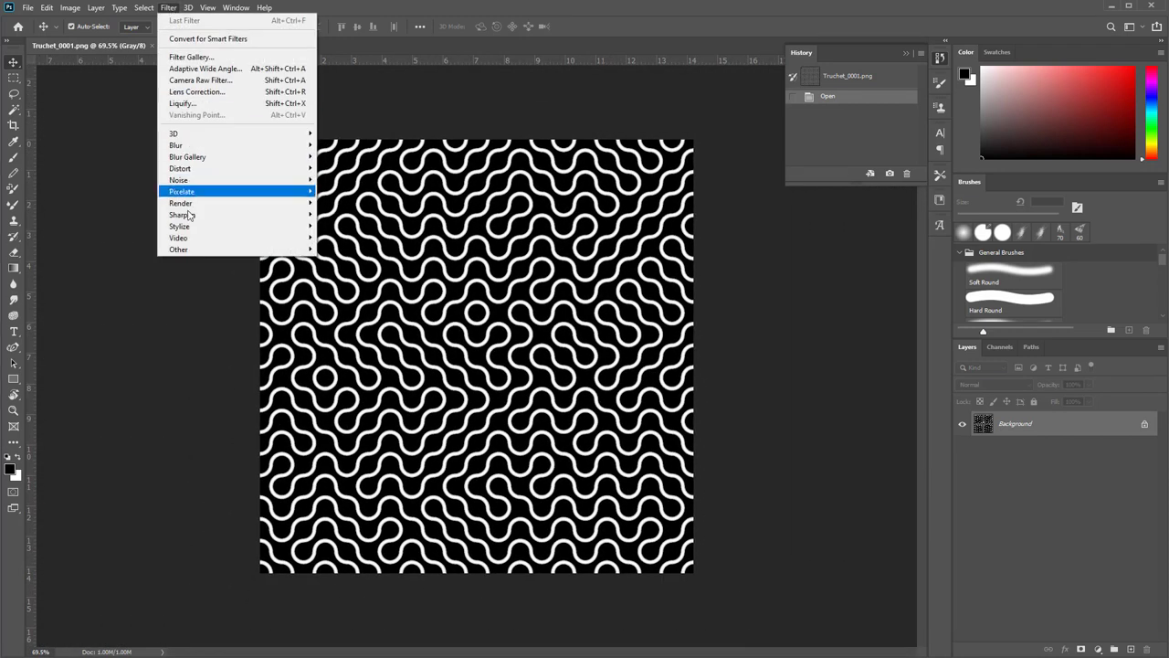
mouse_move(258, 250)
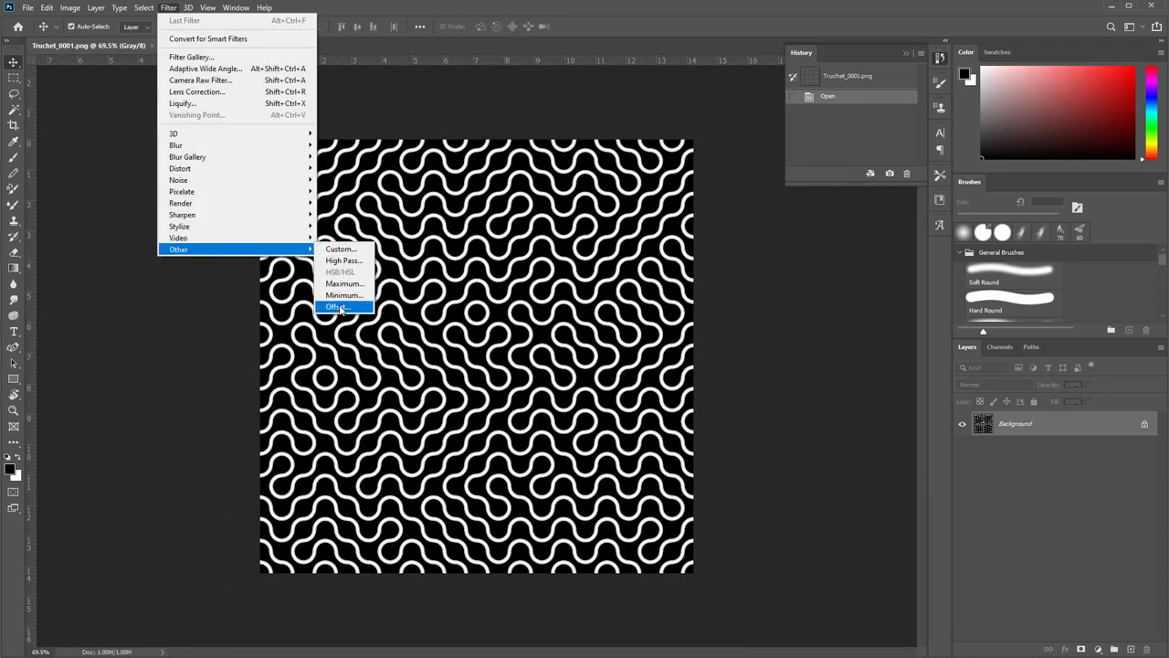
left_click(337, 306)
left_click_drag(614, 180, 764, 228)
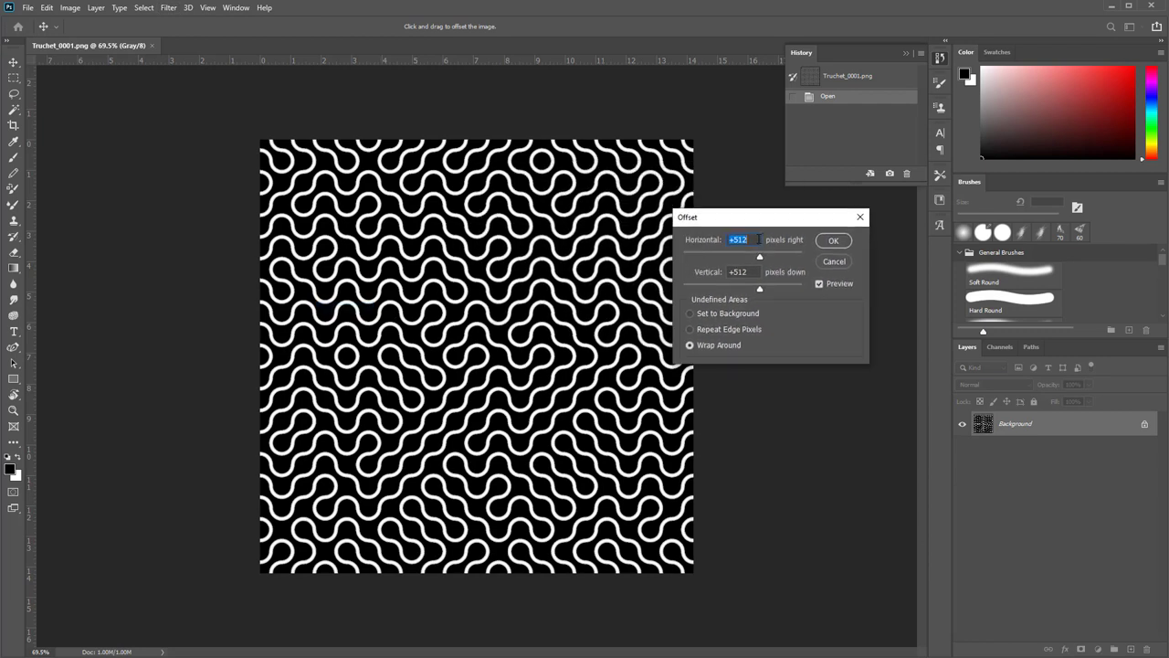
type("512")
- Compare the image with and without the offset preview, and apply the Offset filter
left_click(821, 286)
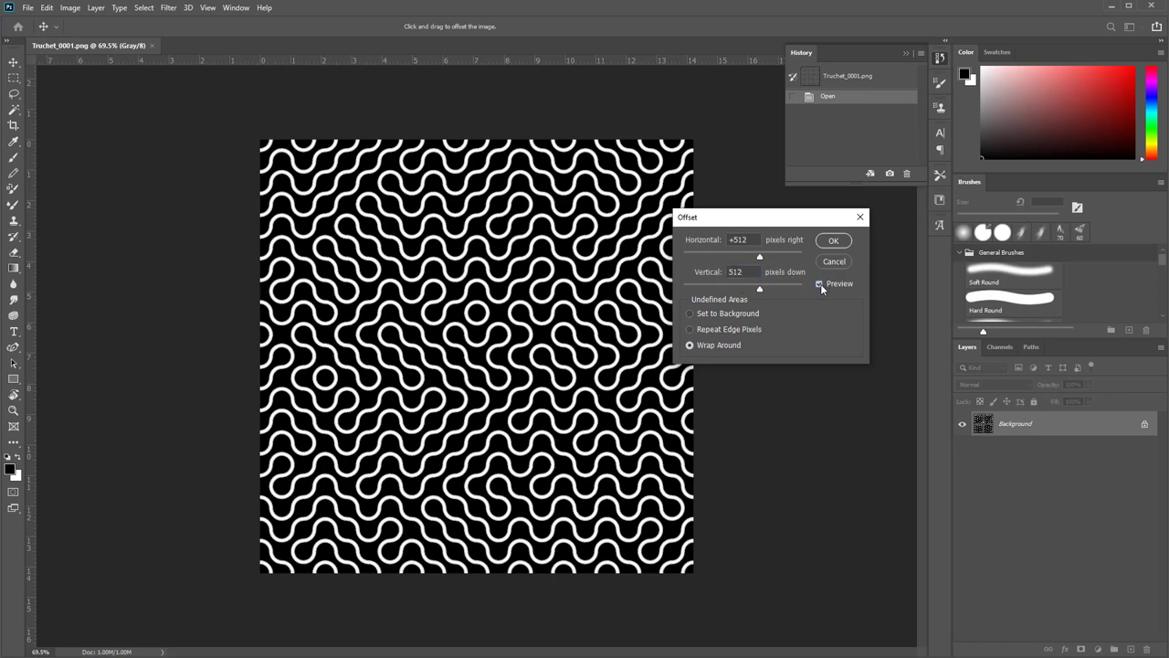
left_click(821, 286)
left_click(821, 286)
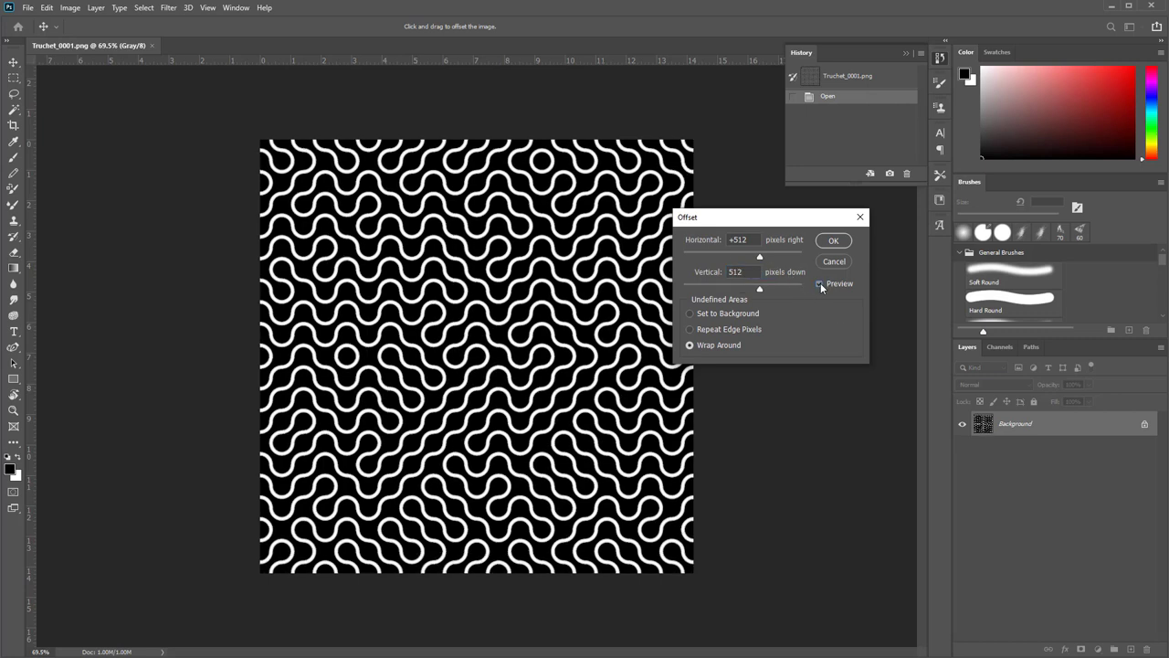
left_click(822, 286)
left_click(821, 286)
left_click(833, 241)
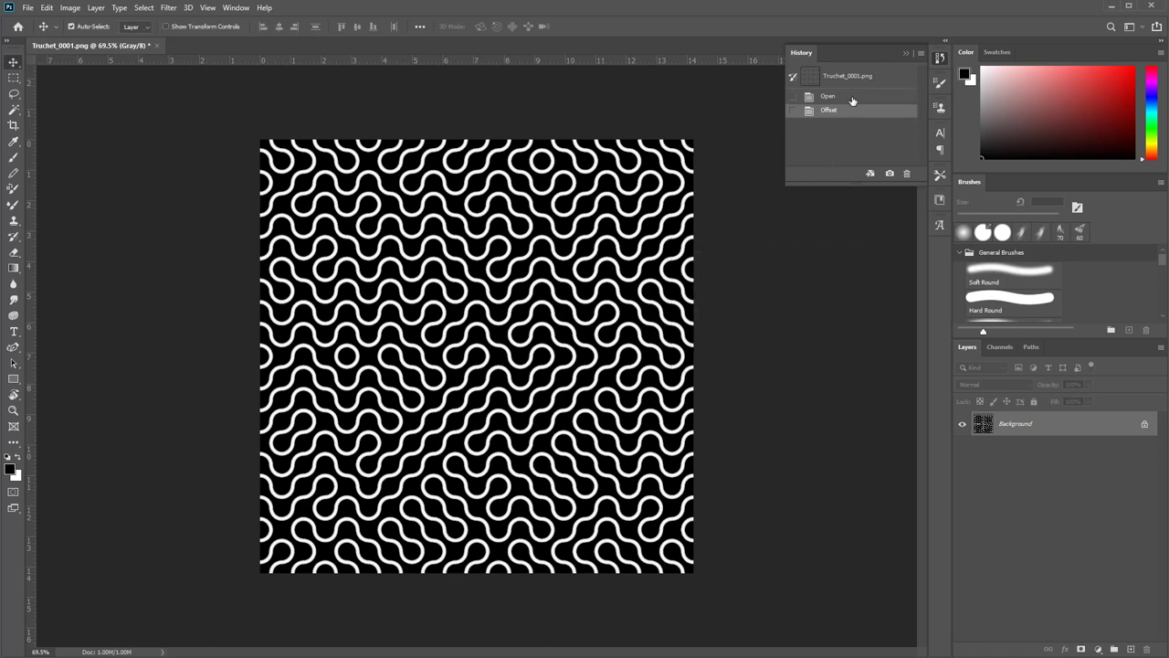
- Compare the original and offset history states of the image repeatedly to check its tiling, ending on the offset state
left_click(851, 98)
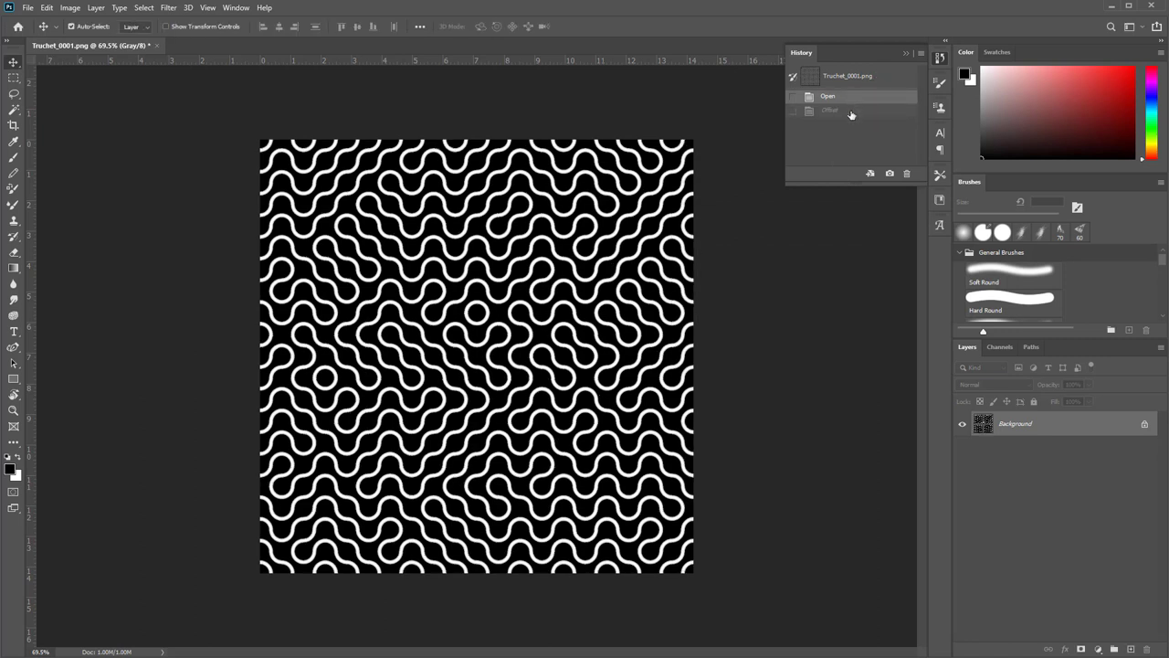
left_click(851, 111)
left_click(851, 103)
left_click(850, 111)
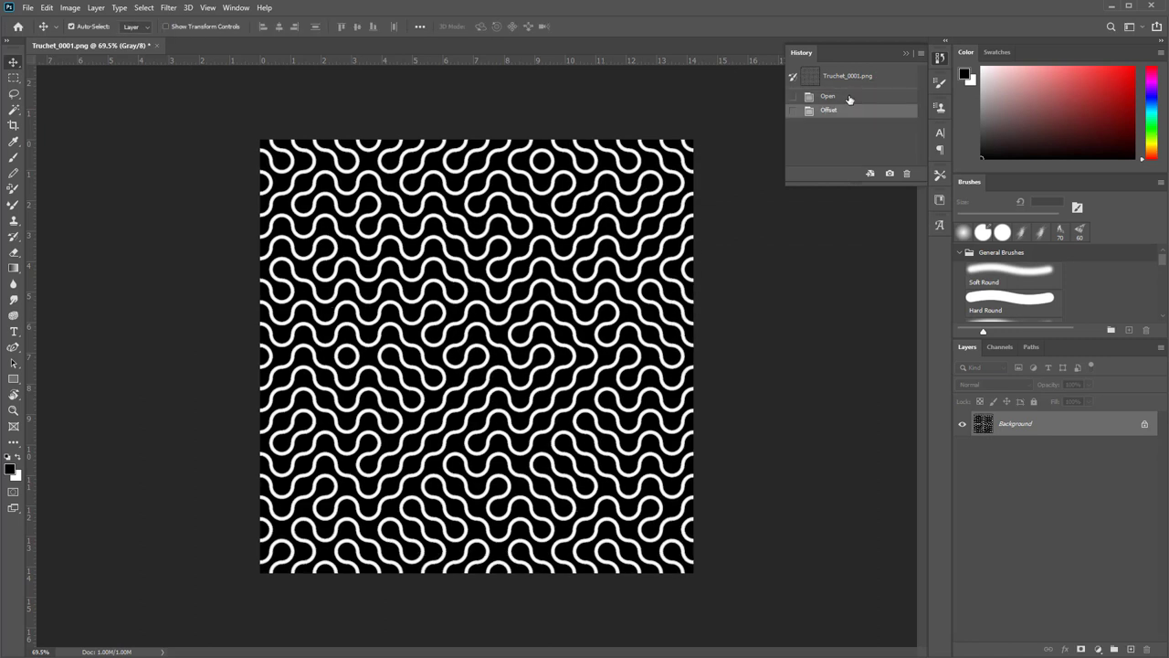
left_click(850, 101)
left_click(850, 111)
left_click(849, 101)
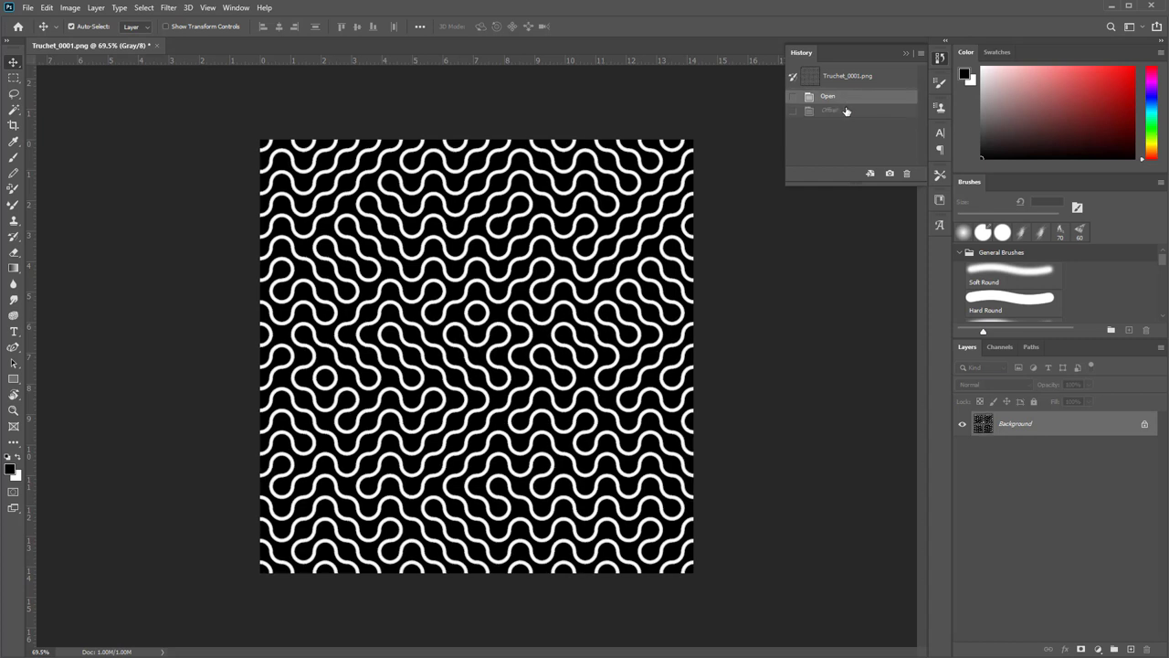
left_click(848, 109)
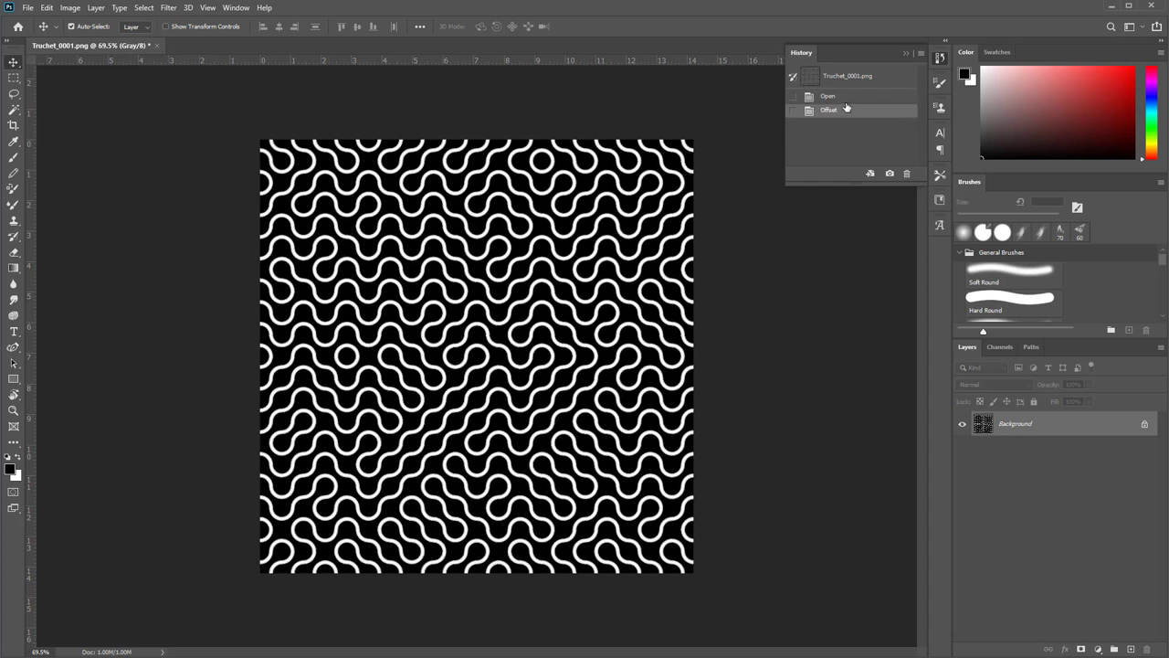